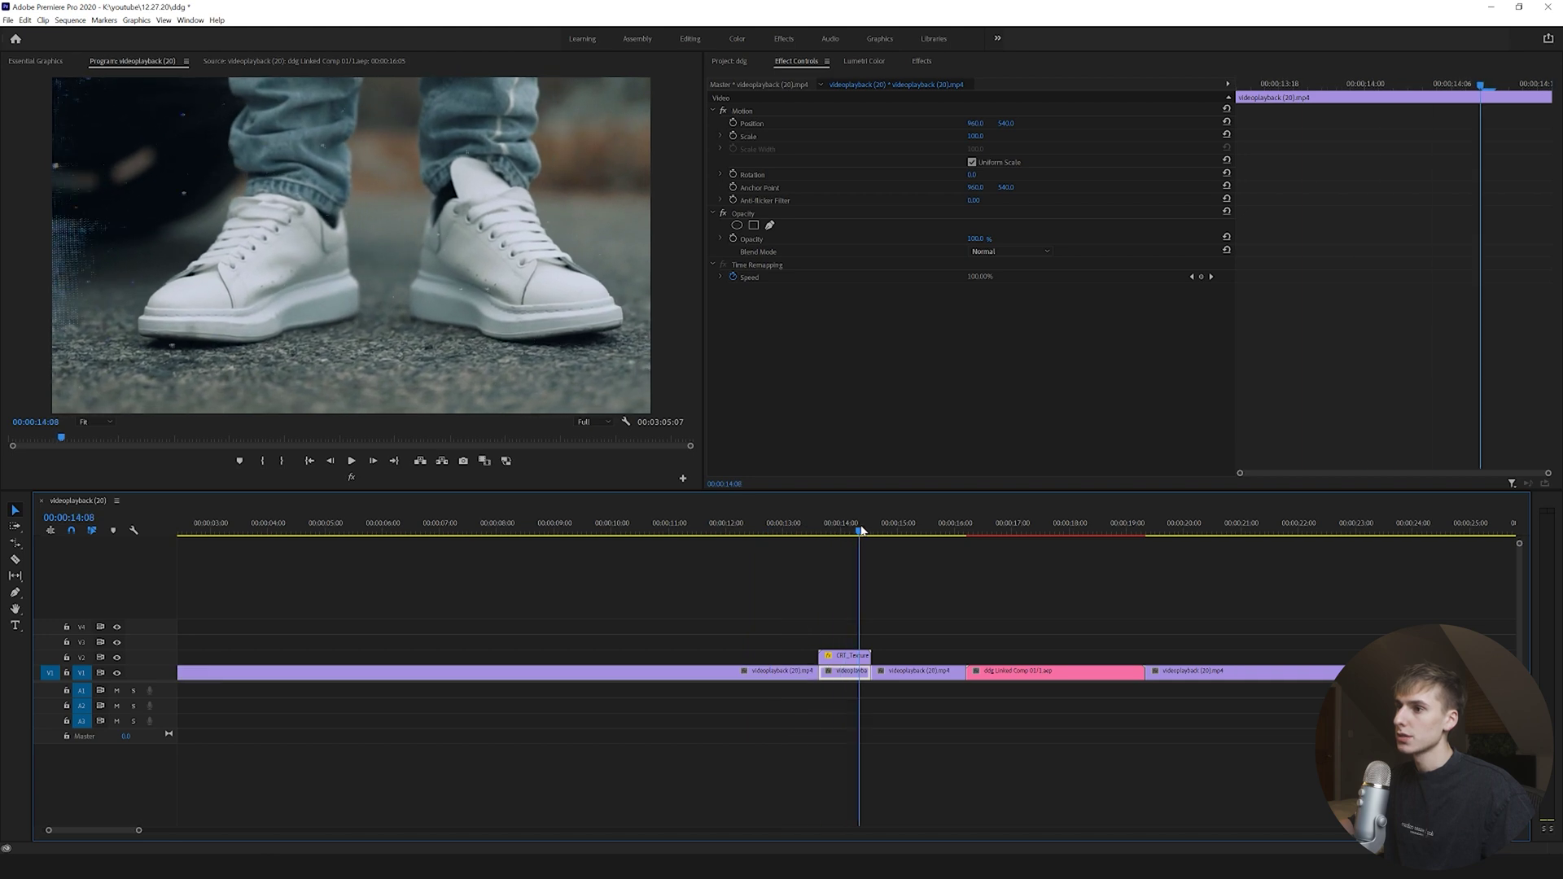
# Show the Effects browser listing the 'flip' search results for horizontal and vertical flip
pyautogui.click(863, 61)
# Clear the effect search and preview the texture overlay in the sequence
pyautogui.click(919, 61)
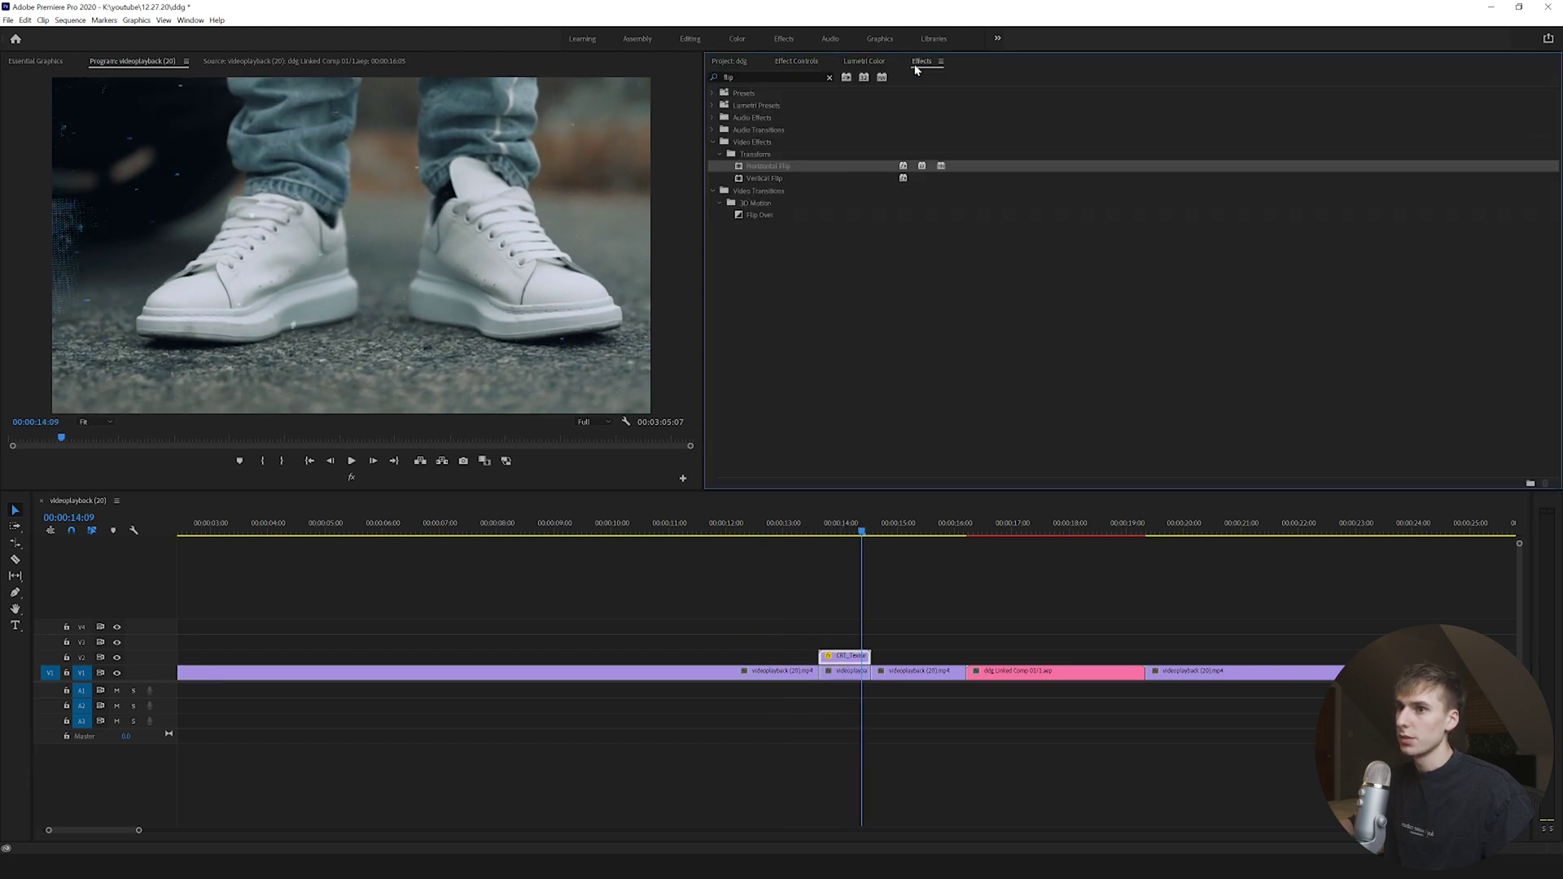
pyautogui.press('BackSpace')
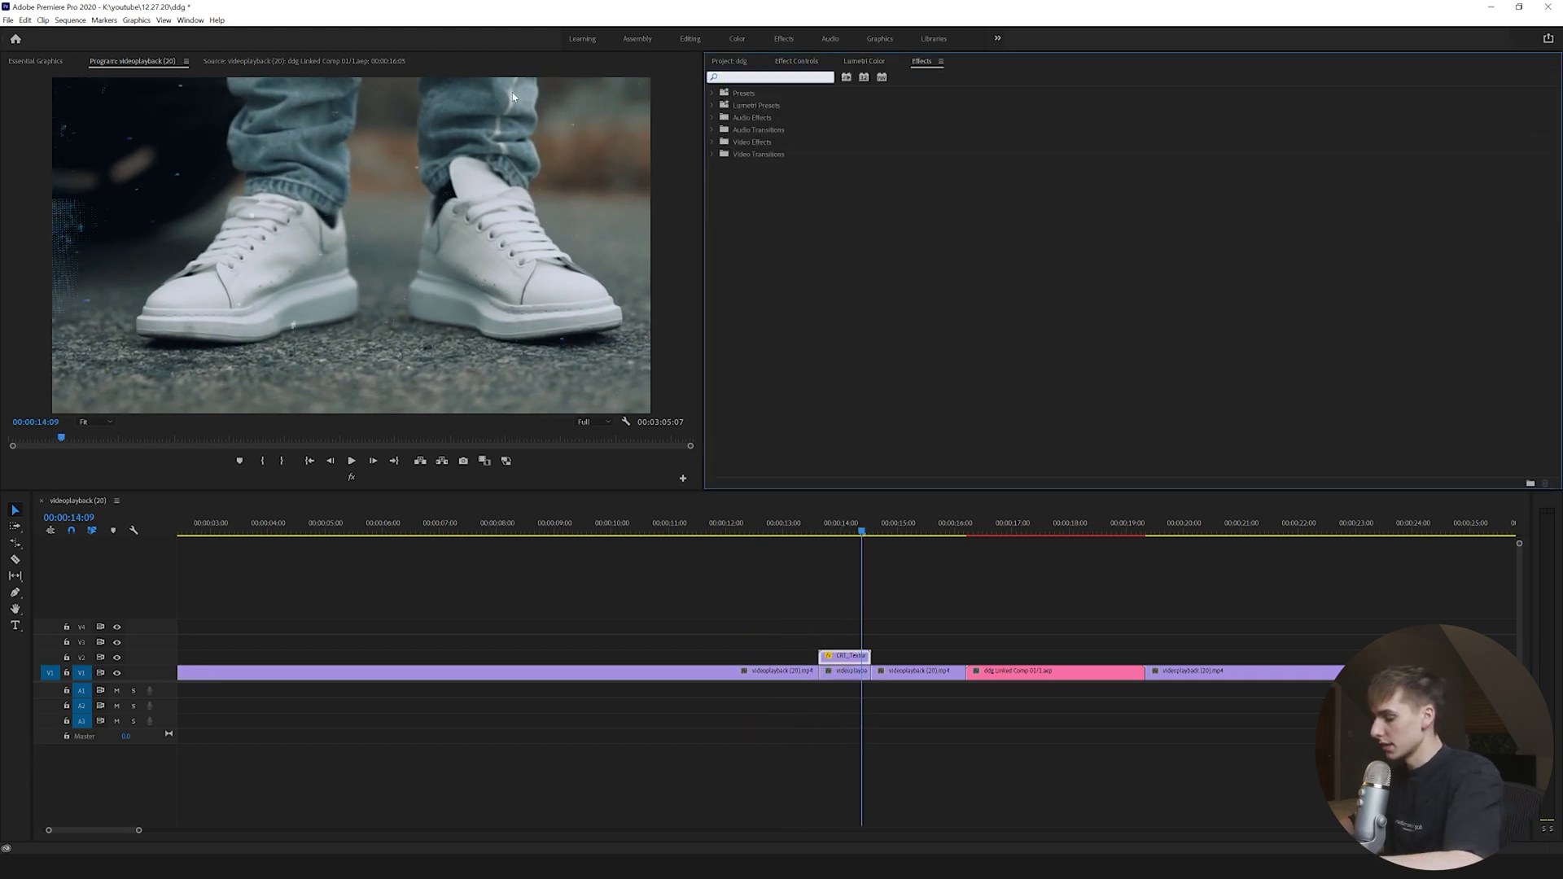
pyautogui.write('hsl')
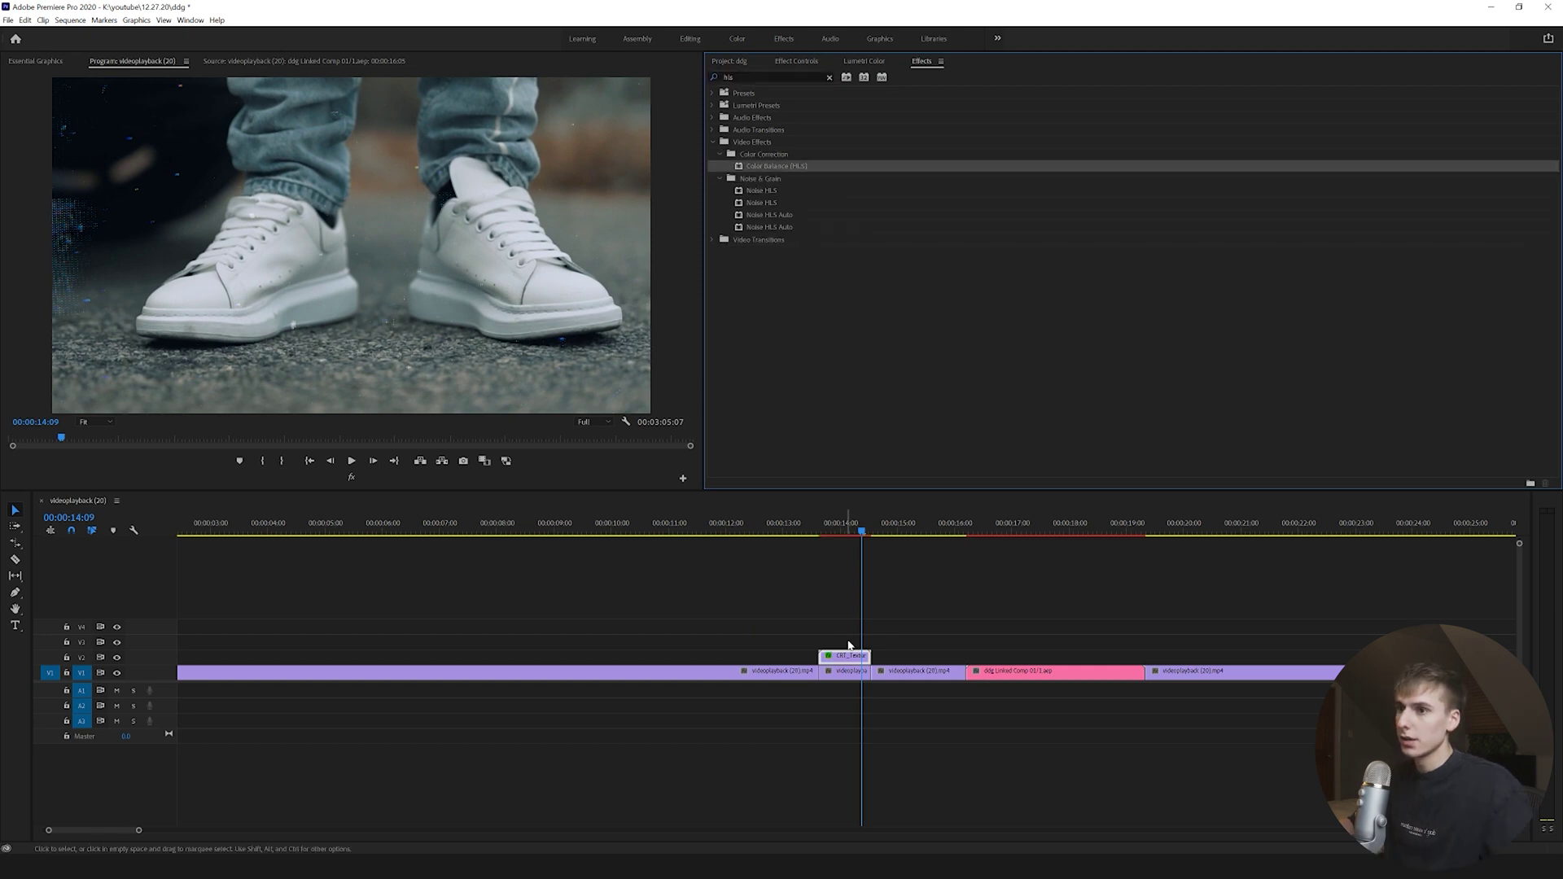
pyautogui.click(796, 61)
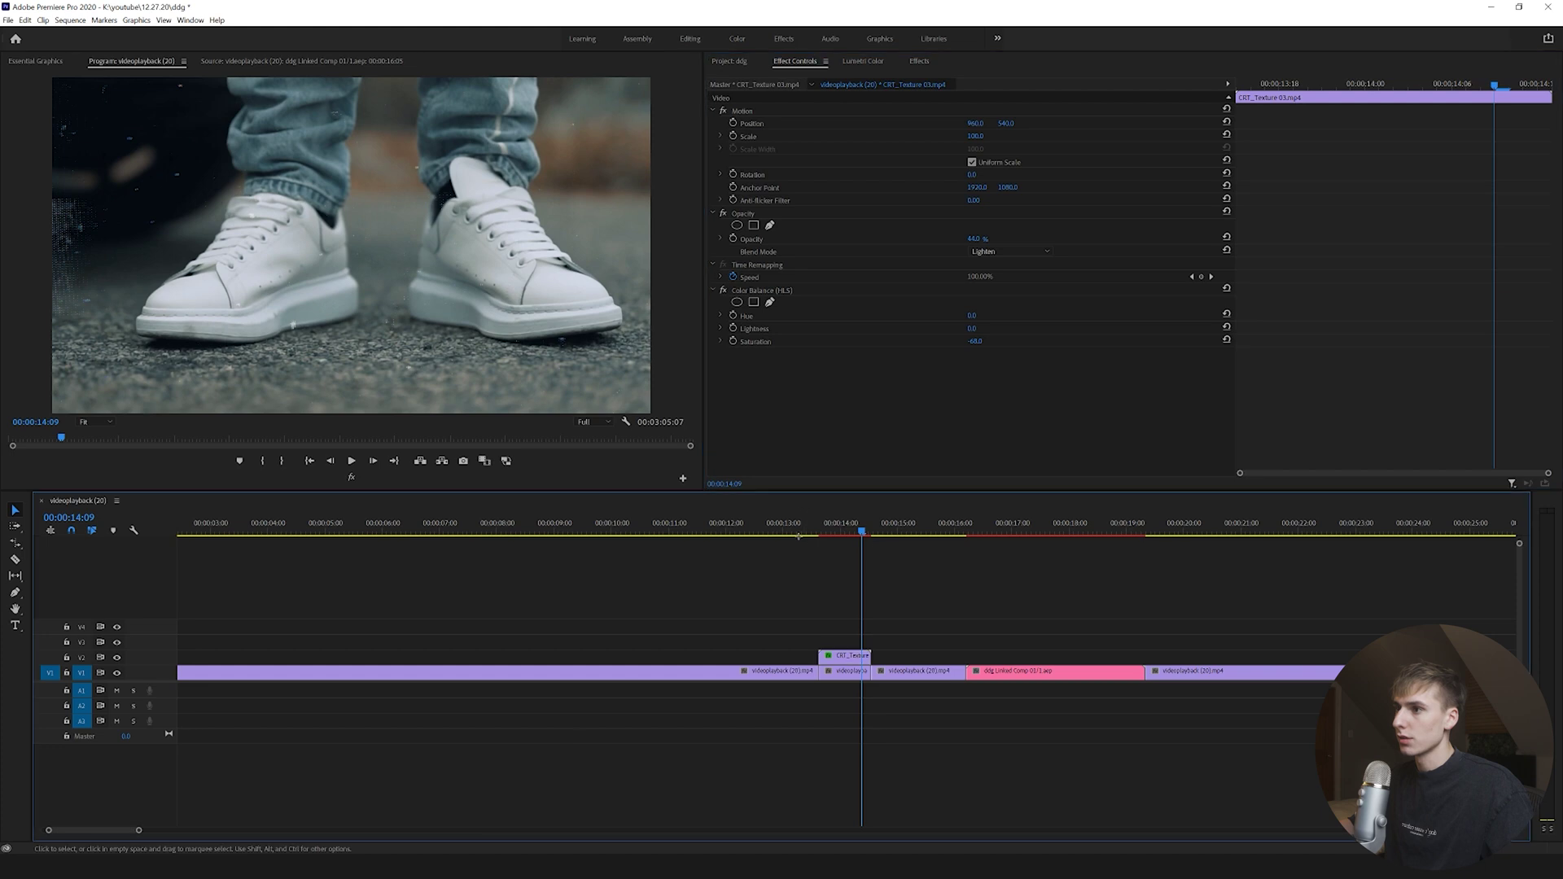
pyautogui.moveTo(796, 528); pyautogui.dragTo(752, 535)
pyautogui.press('space')
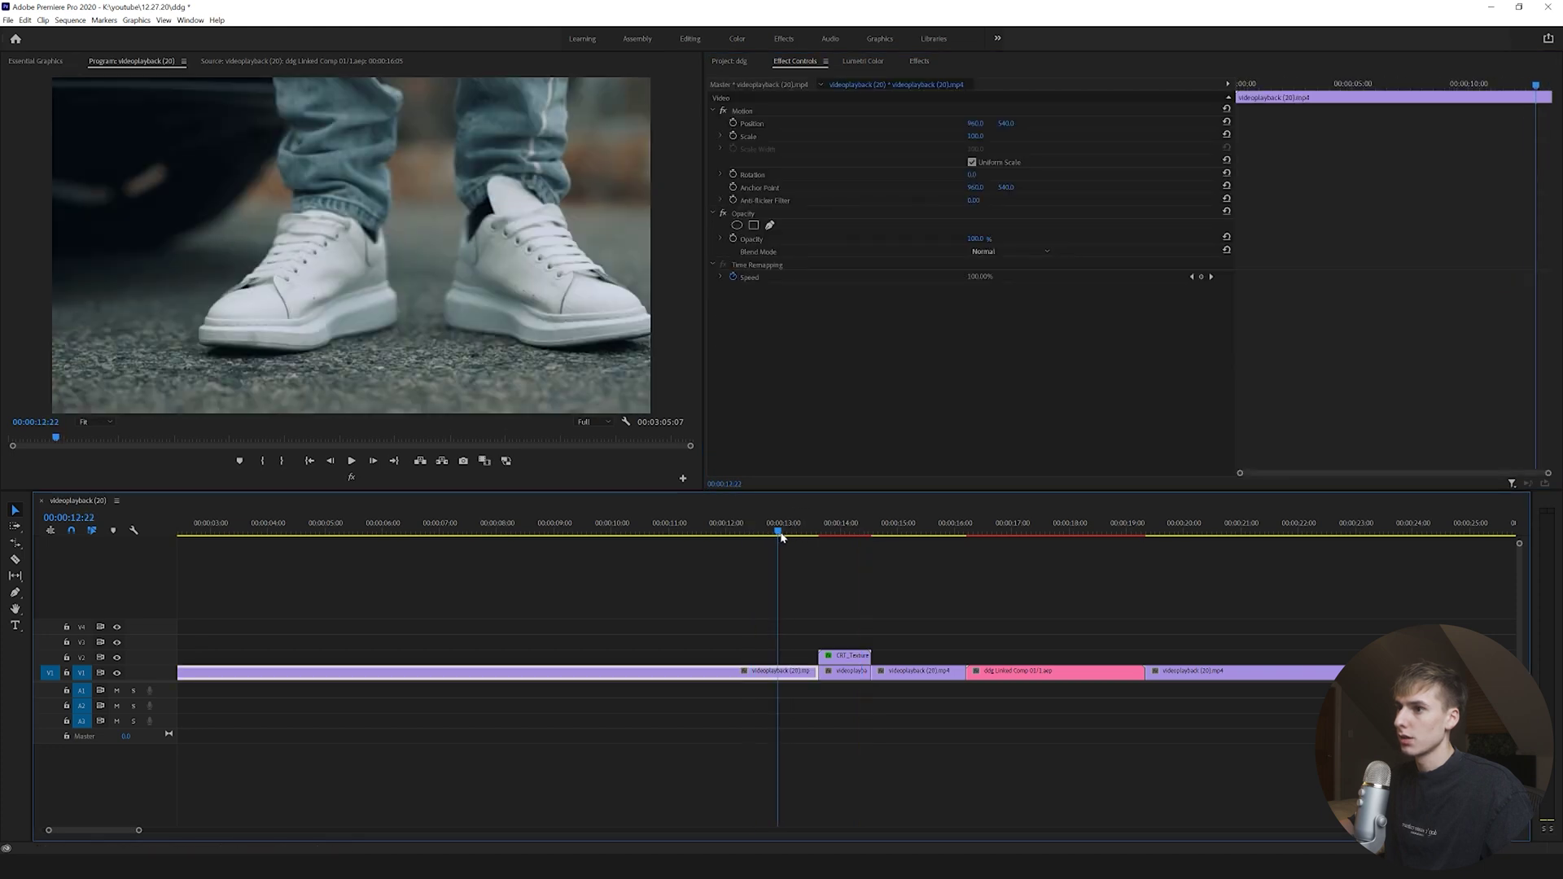
# Delete the Color Balance (HLS) effect from the CRT_Texture clip at 00:00:13:19
pyautogui.click(918, 61)
pyautogui.click(742, 78)
pyautogui.write('tint')
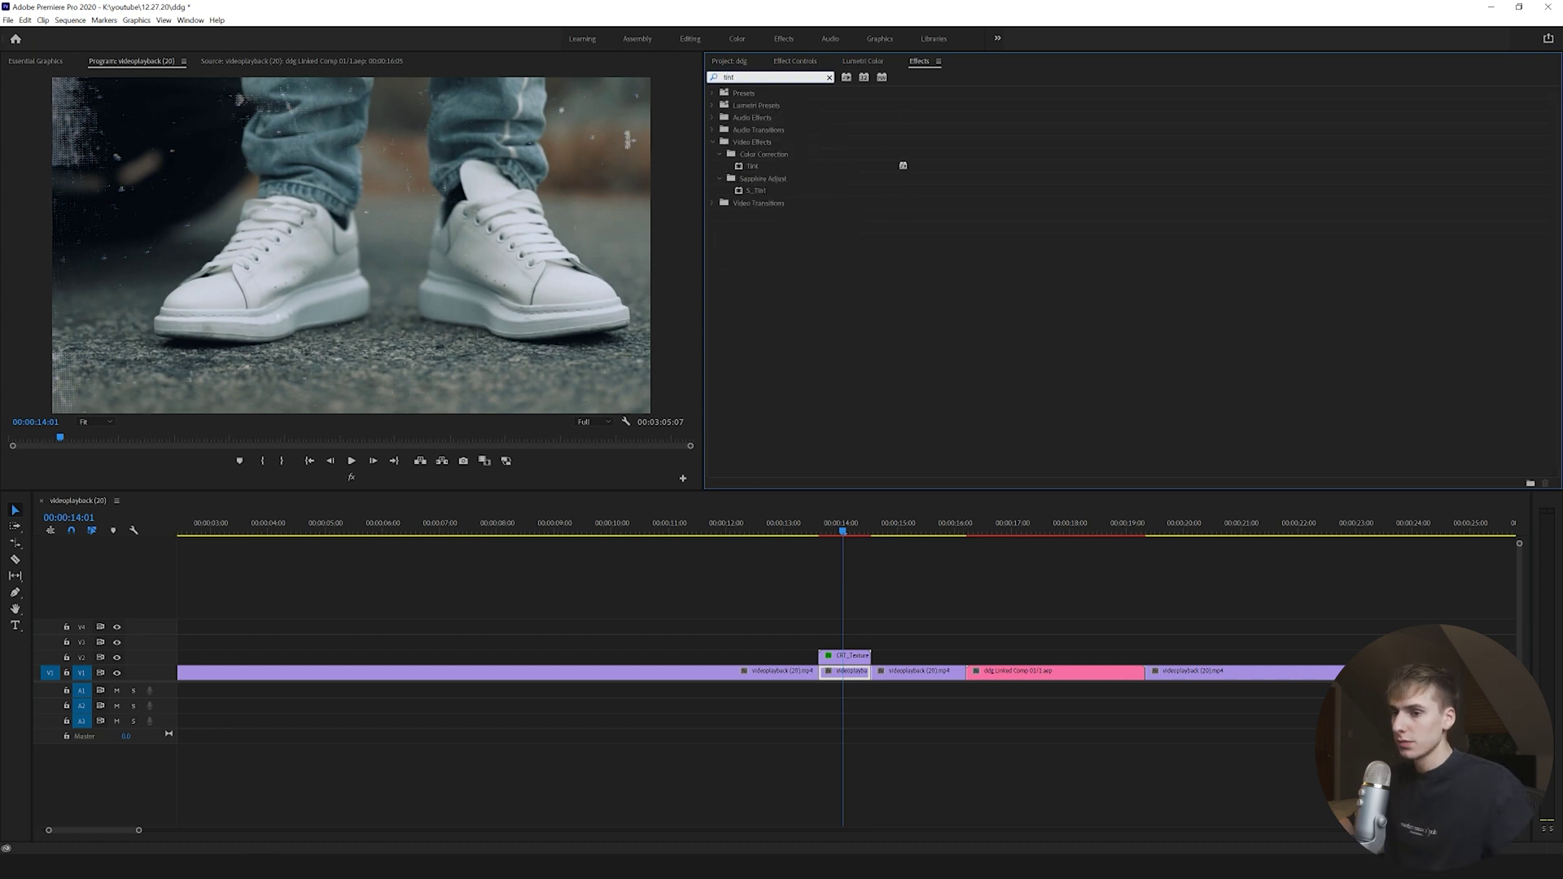
pyautogui.click(830, 530)
pyautogui.click(795, 61)
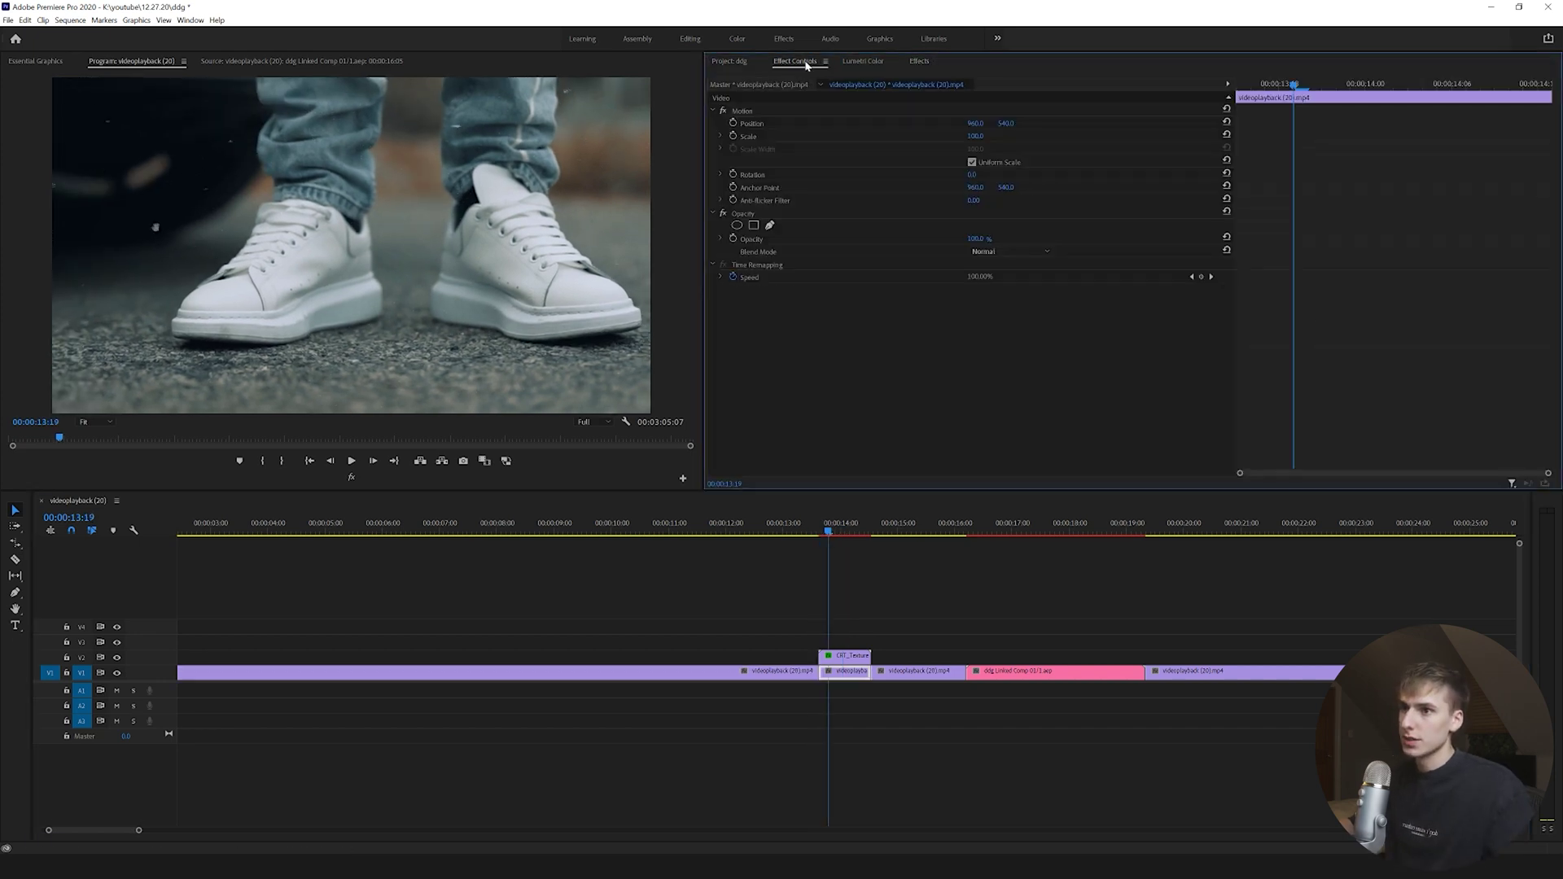
pyautogui.click(774, 291)
pyautogui.press('Delete')
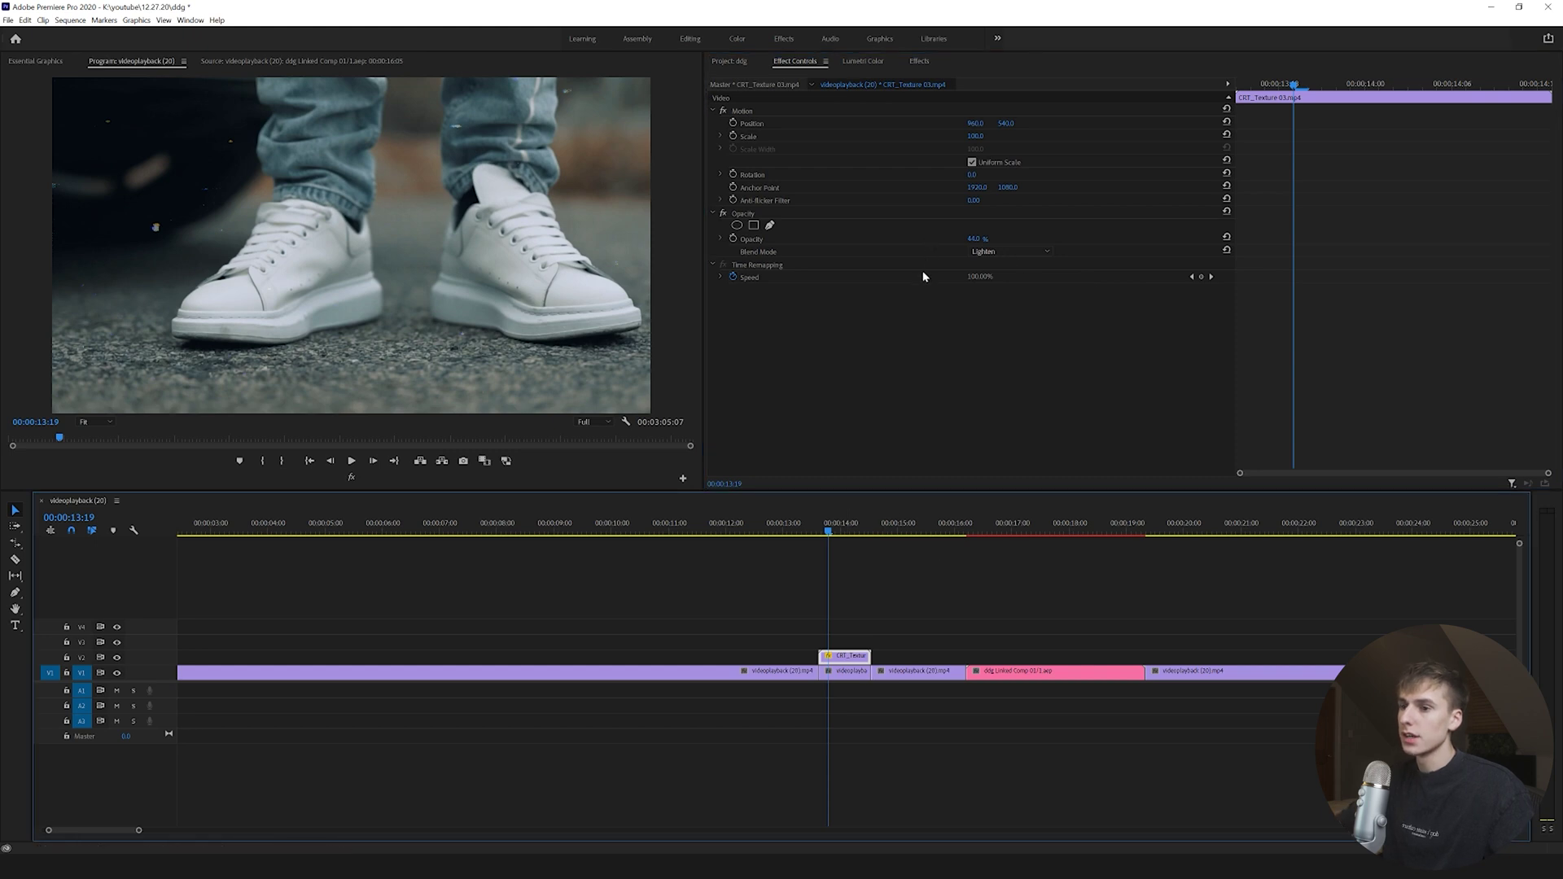
# Place CRT_Texture 03.mp4 from the project bin onto track V2 at the playhead
pyautogui.click(739, 62)
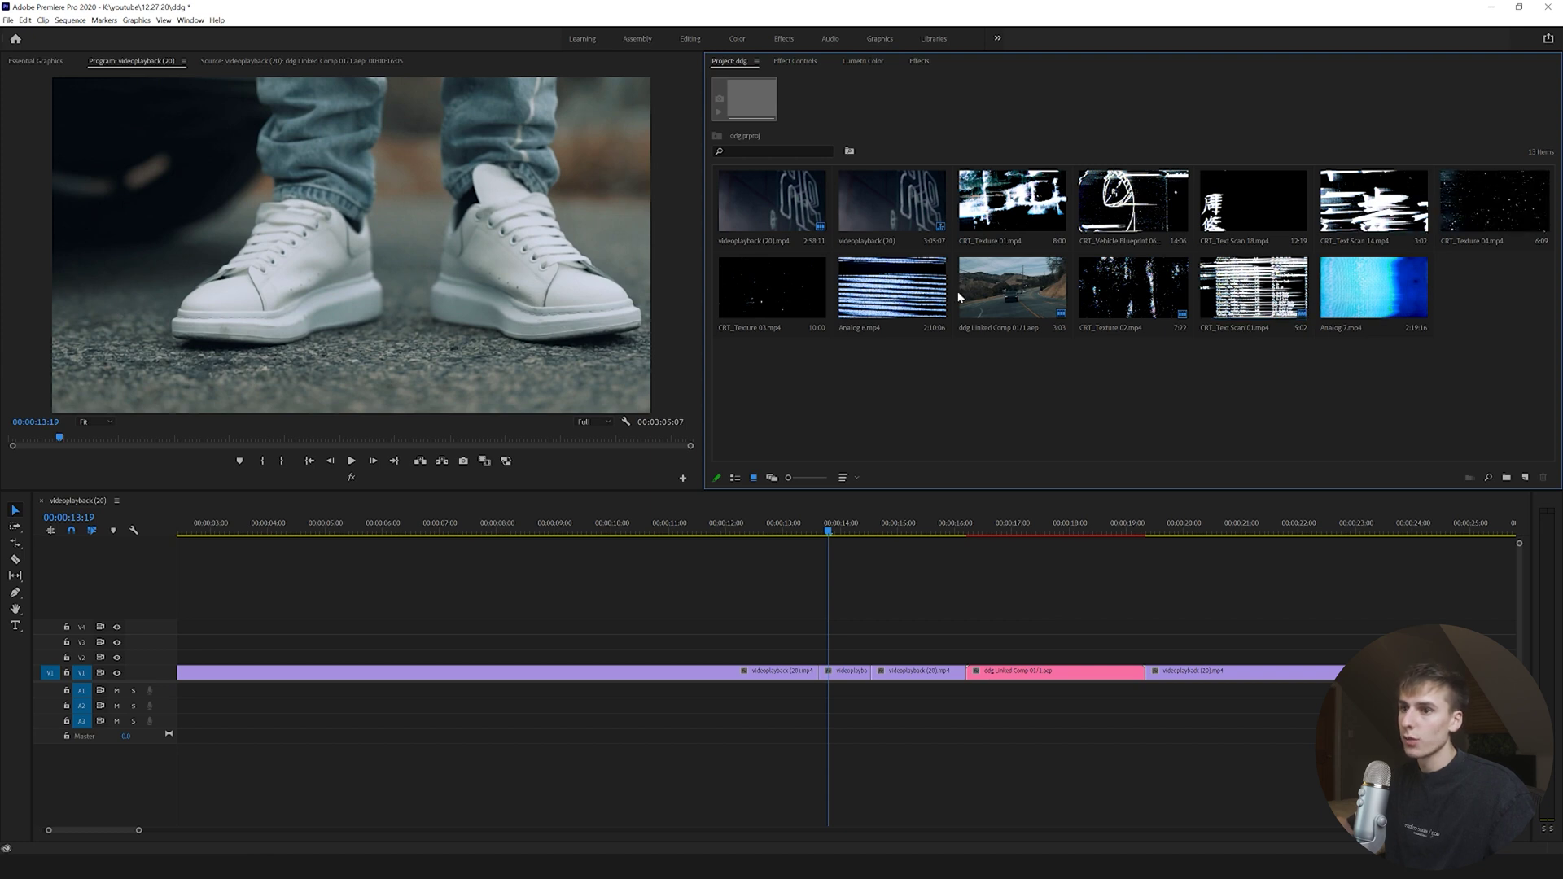
pyautogui.moveTo(778, 319); pyautogui.dragTo(825, 660)
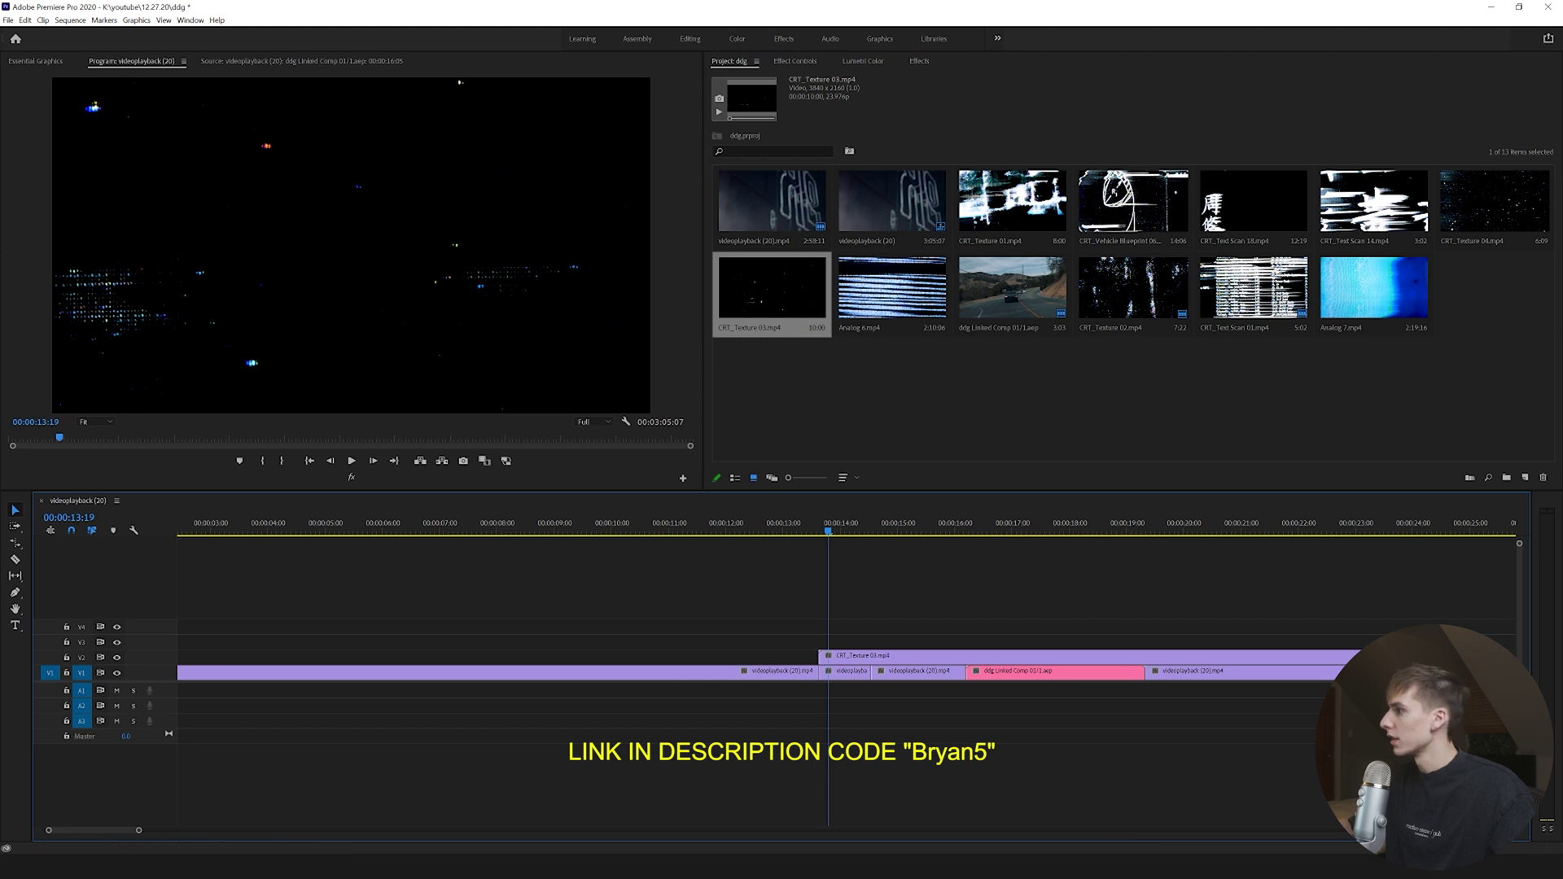
pyautogui.hotkey('alt', 'Tab')
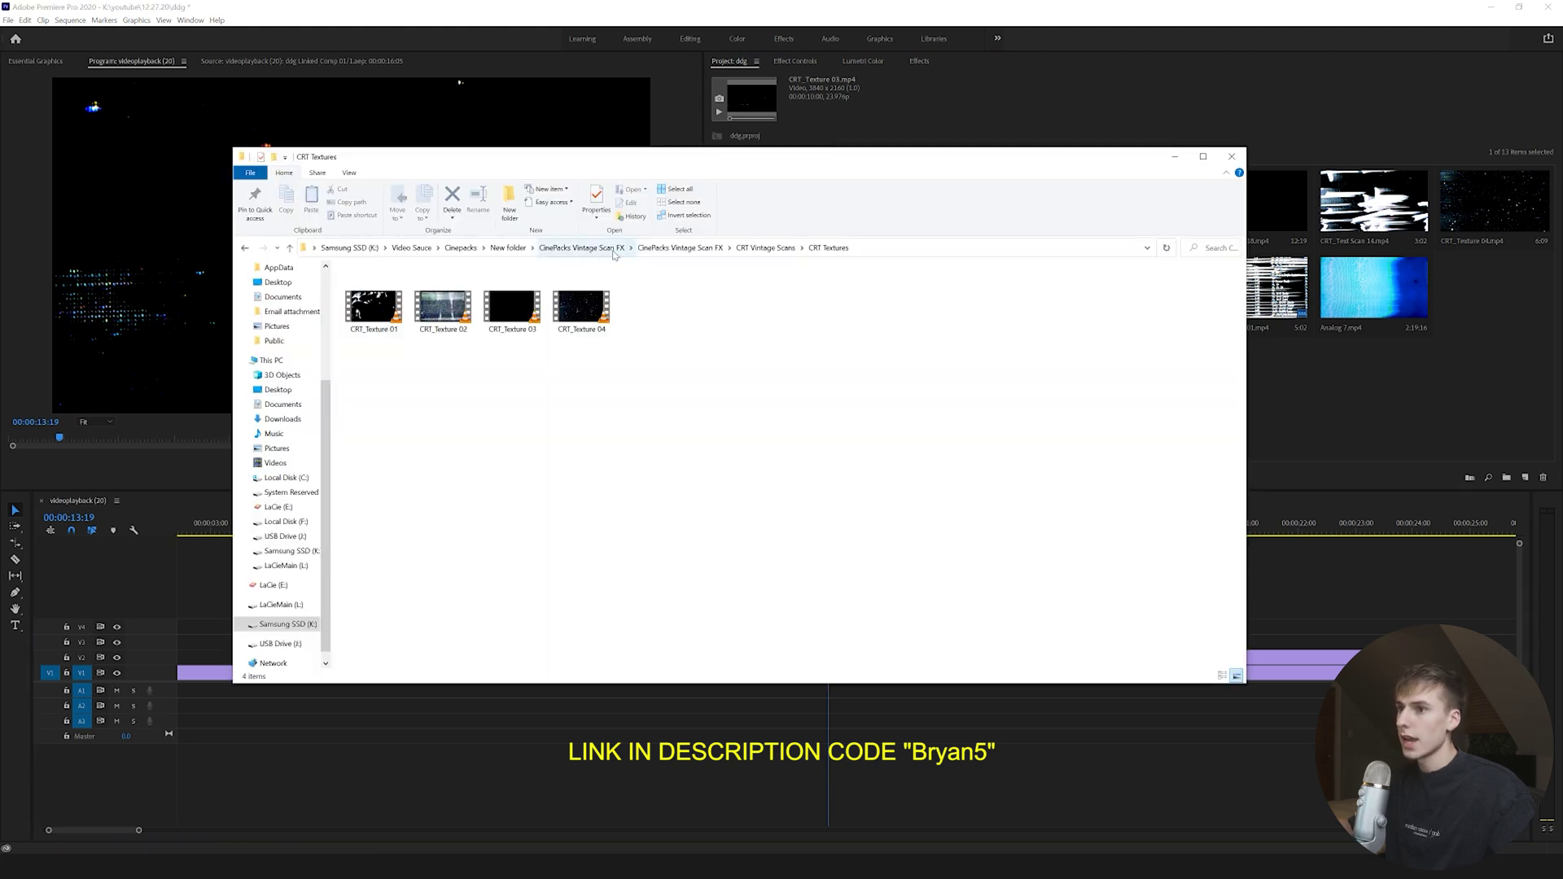
pyautogui.click(570, 249)
pyautogui.doubleClick(412, 293)
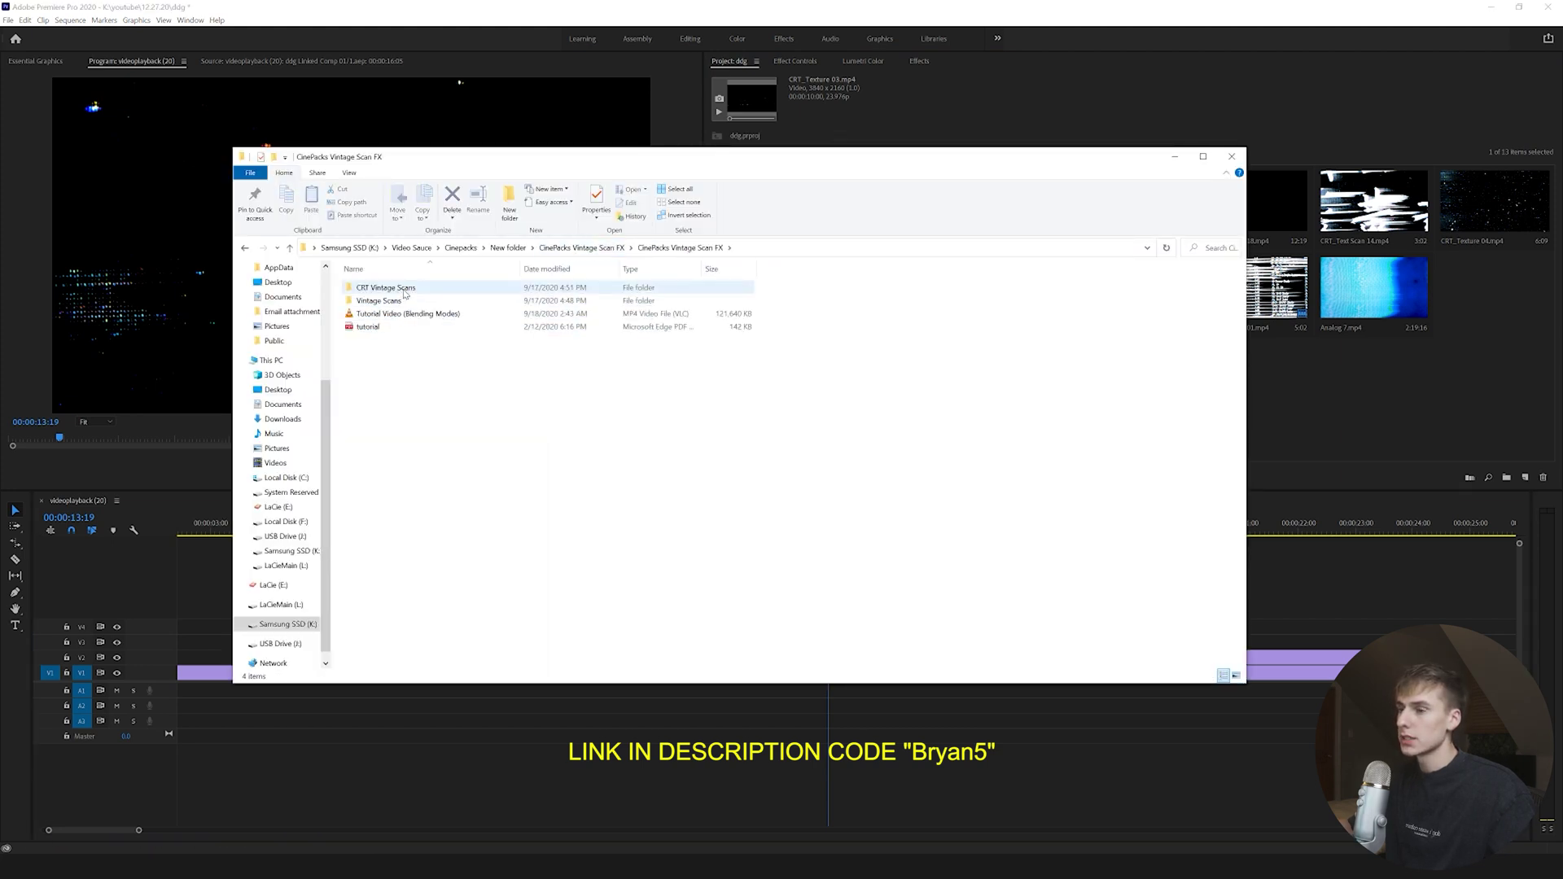
pyautogui.click(461, 291)
pyautogui.doubleClick(460, 293)
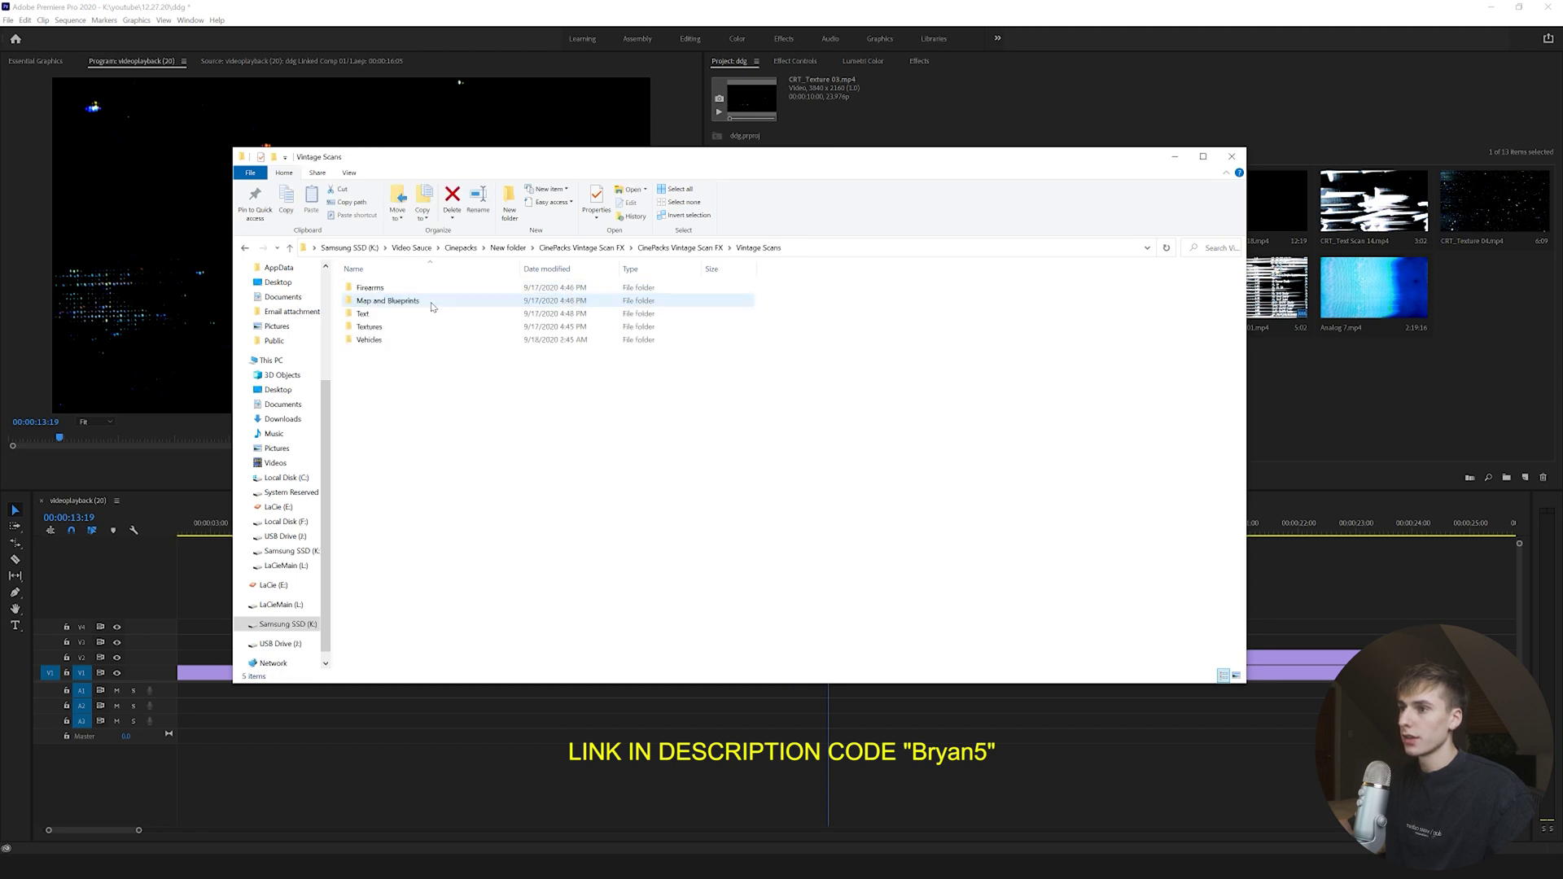
pyautogui.doubleClick(617, 300)
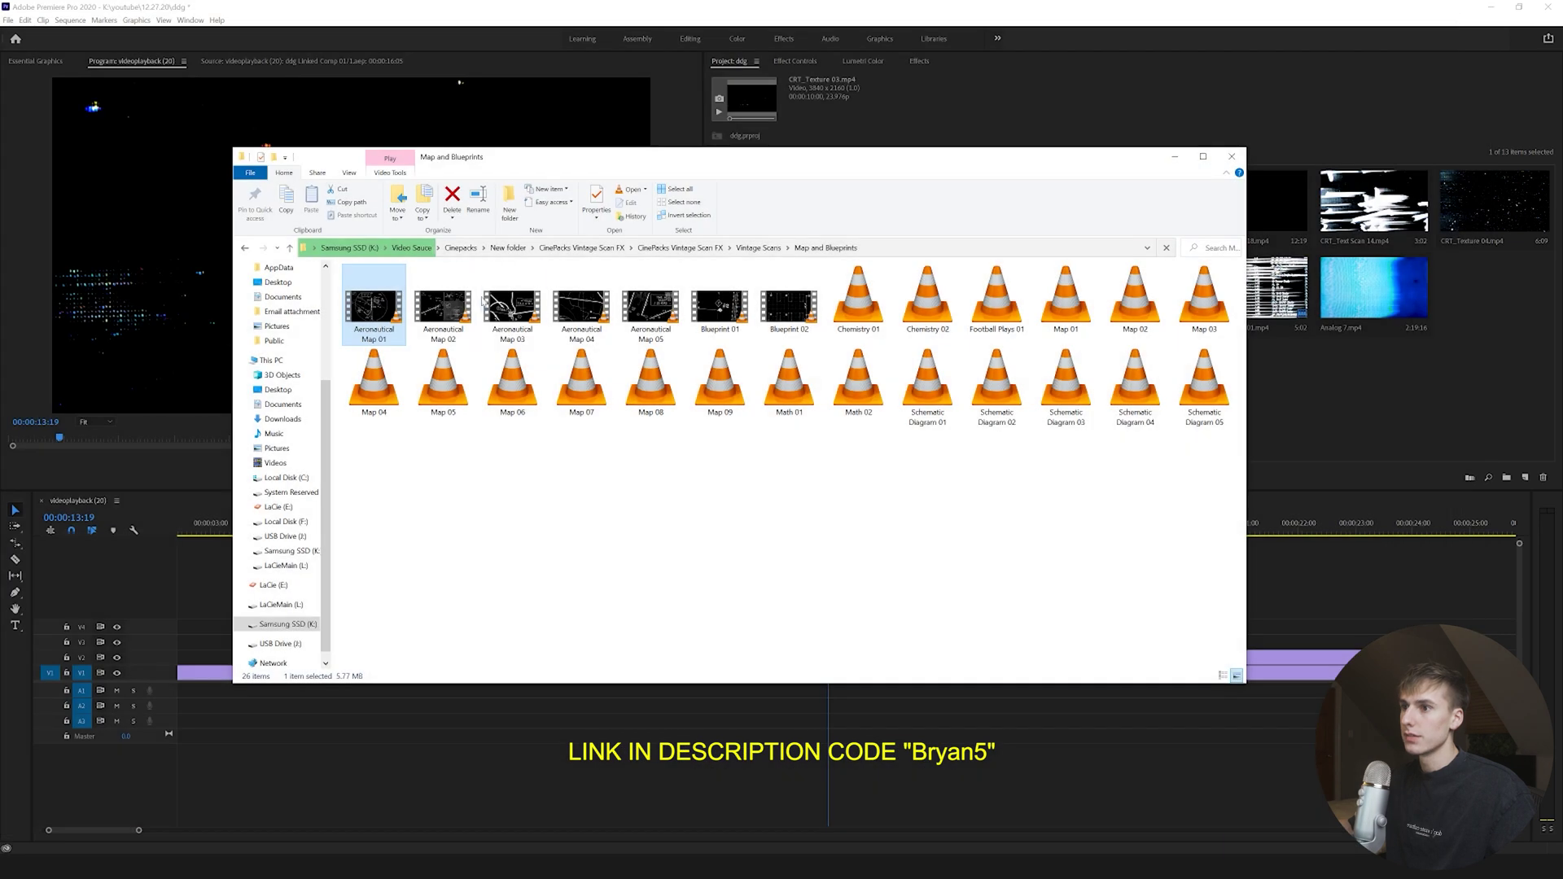
pyautogui.click(647, 248)
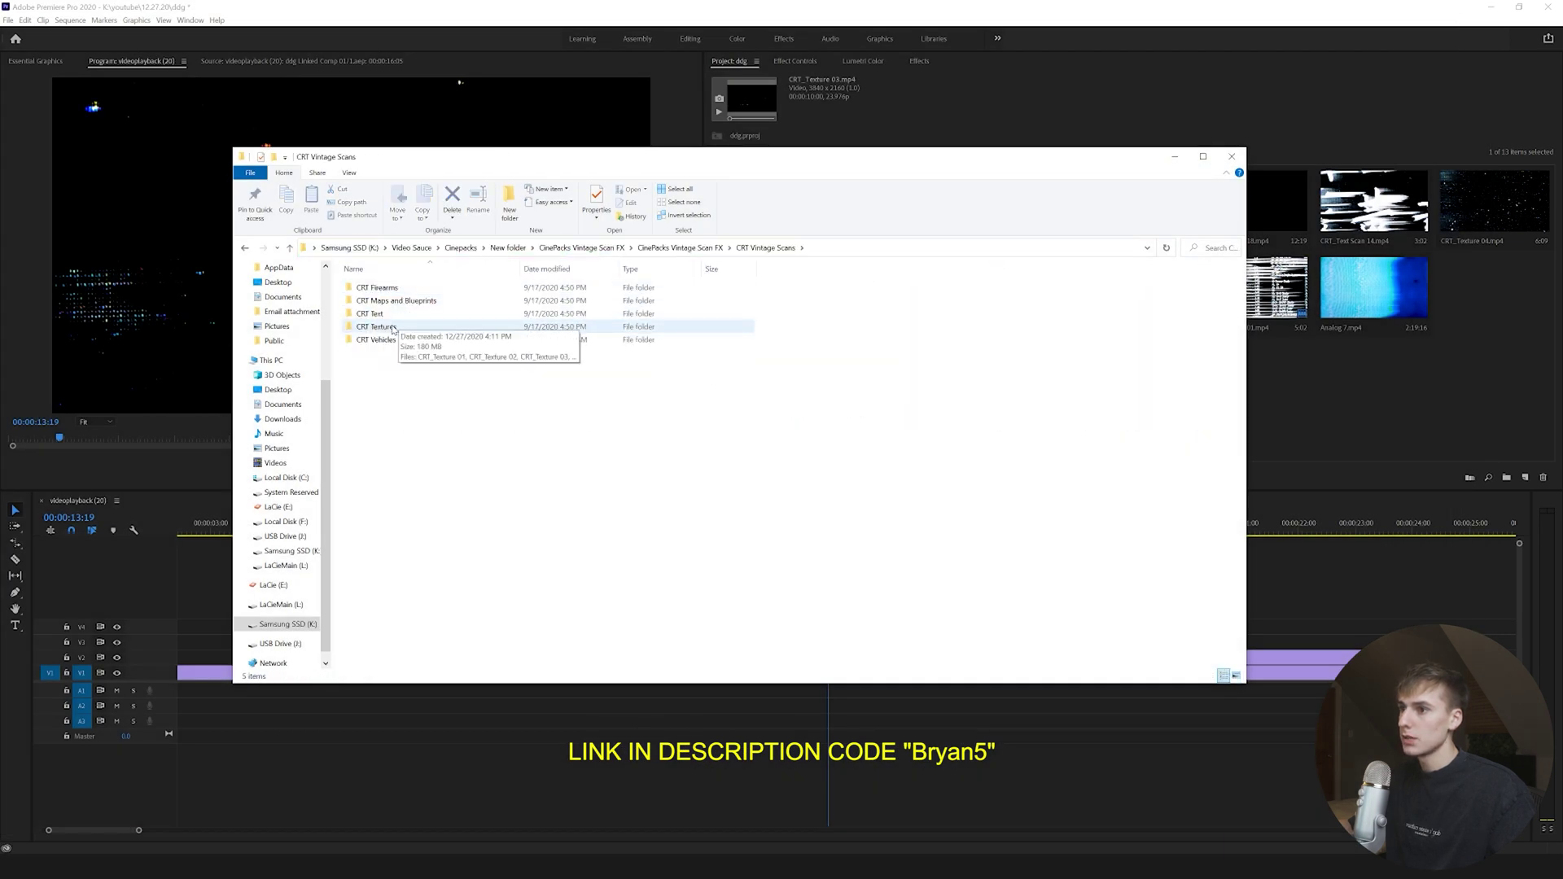
pyautogui.doubleClick(386, 329)
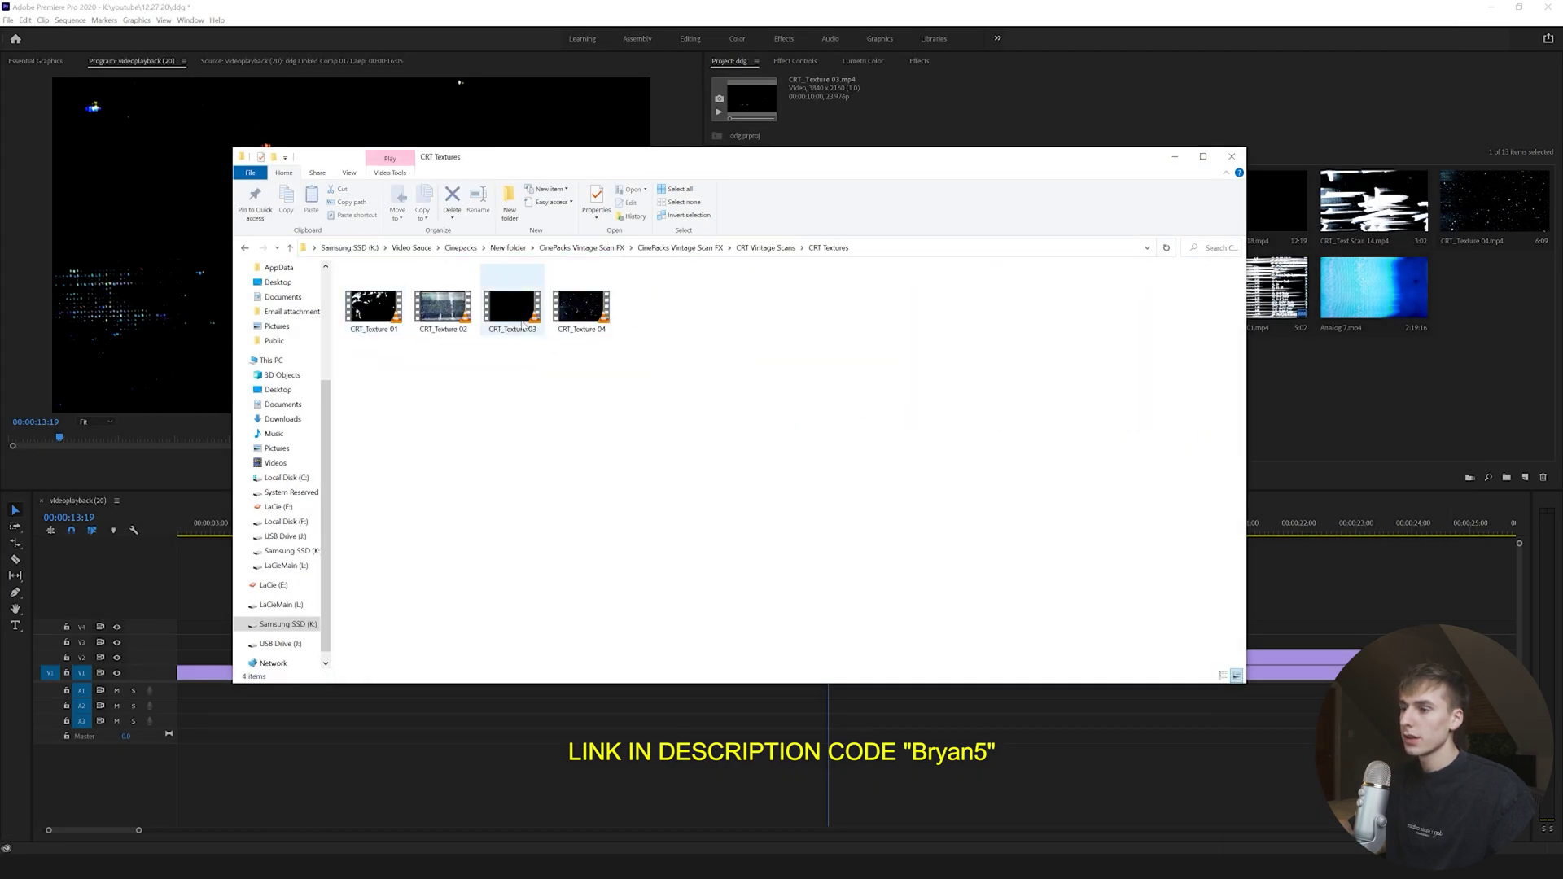
pyautogui.click(1172, 158)
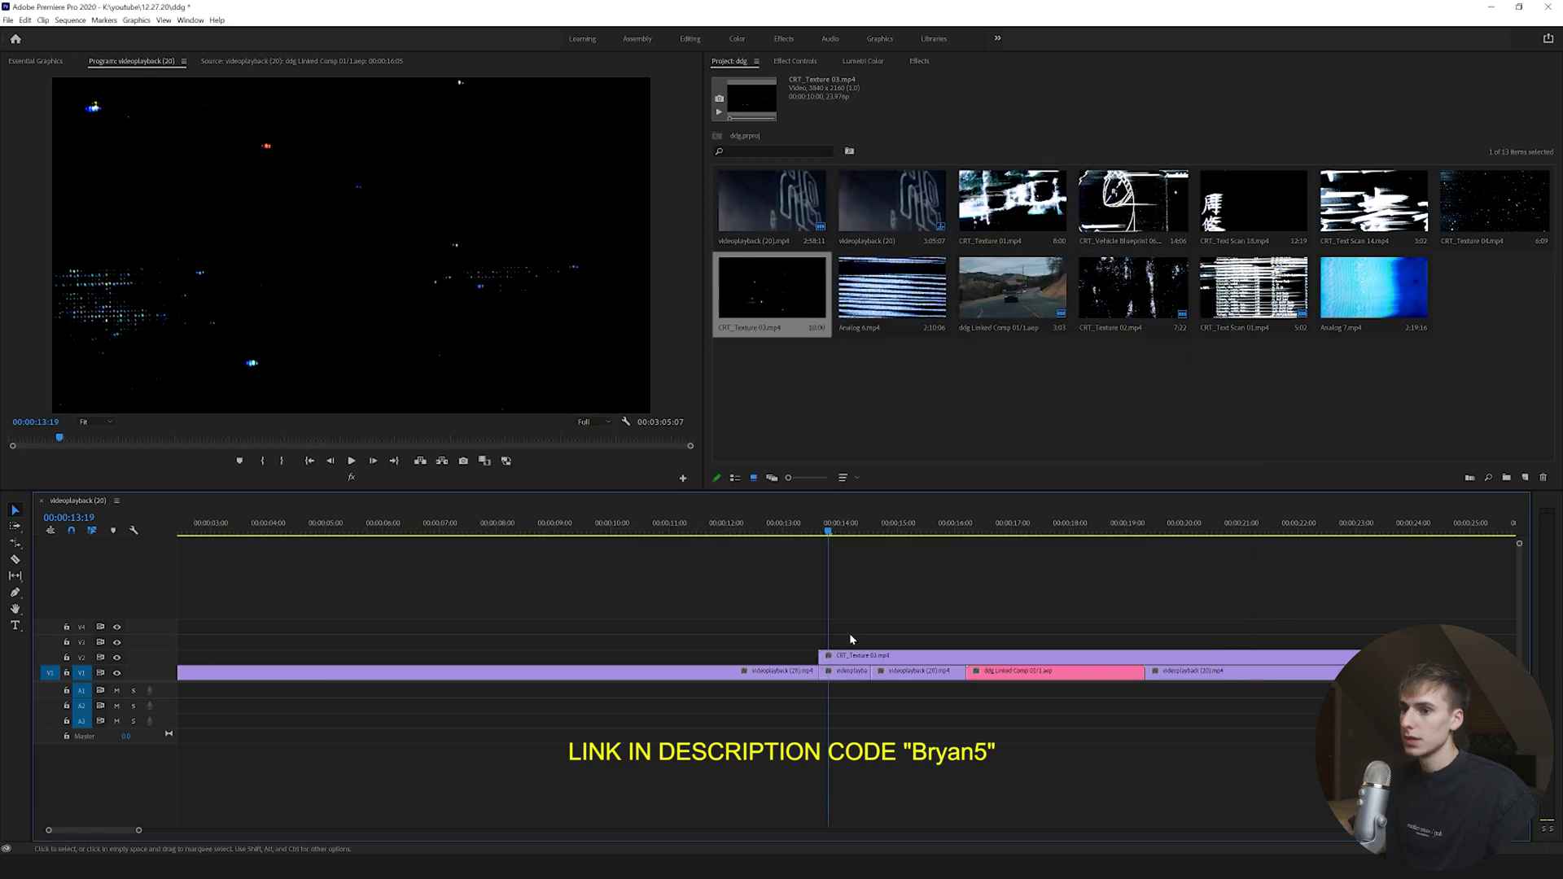
# Try Lighten and Linear Dodge on the CRT_Texture 03 clip, settling on Lighter Color blending
pyautogui.click(847, 661)
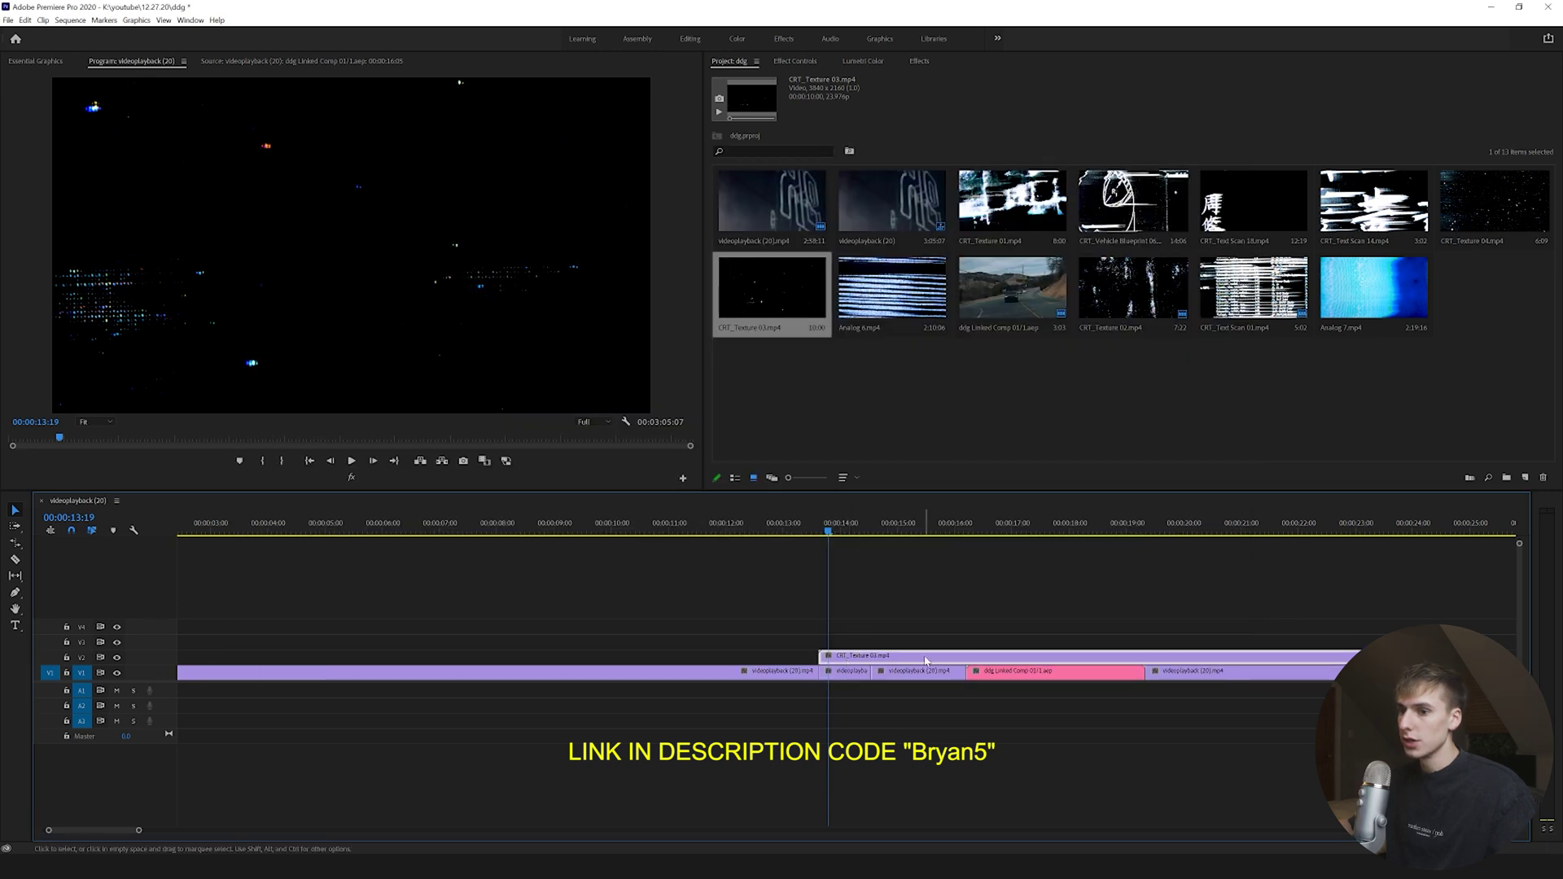
pyautogui.hotkey('shift', '5')
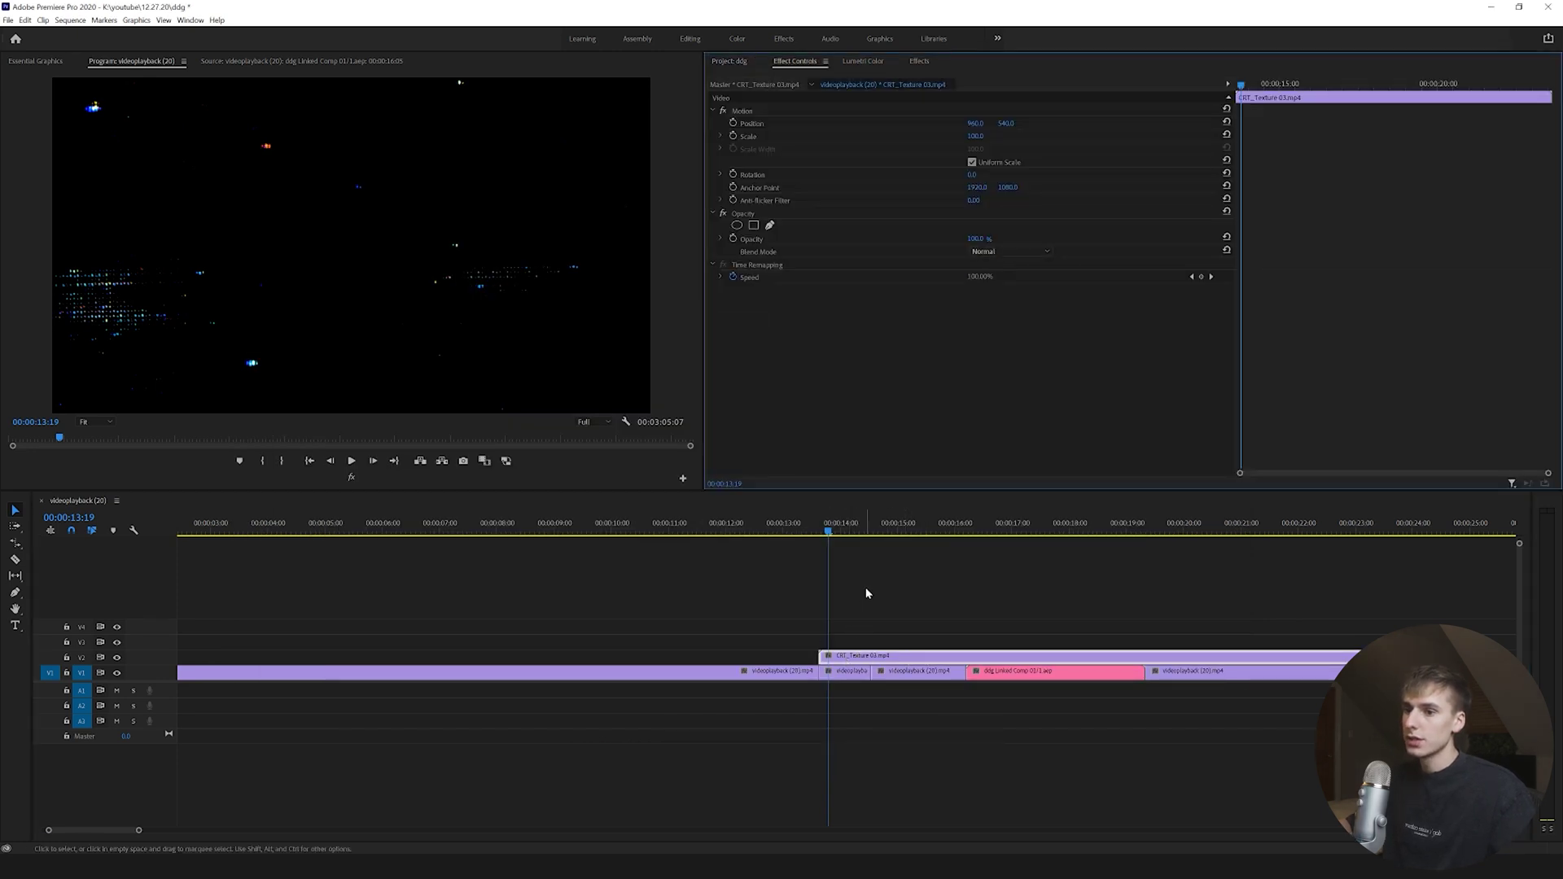
pyautogui.click(994, 251)
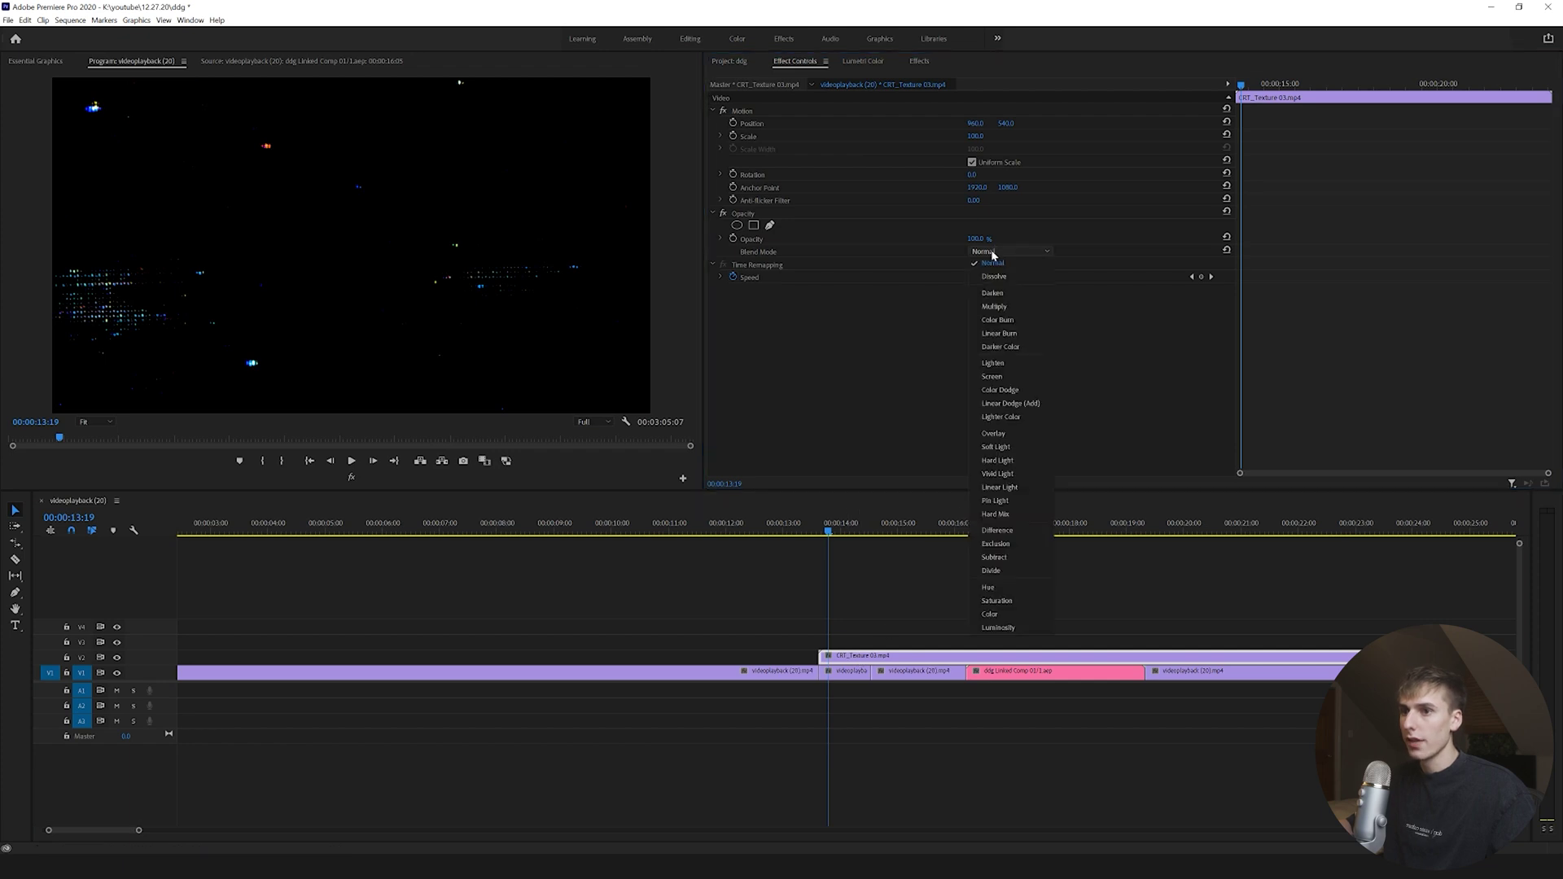
pyautogui.click(991, 362)
pyautogui.click(1010, 253)
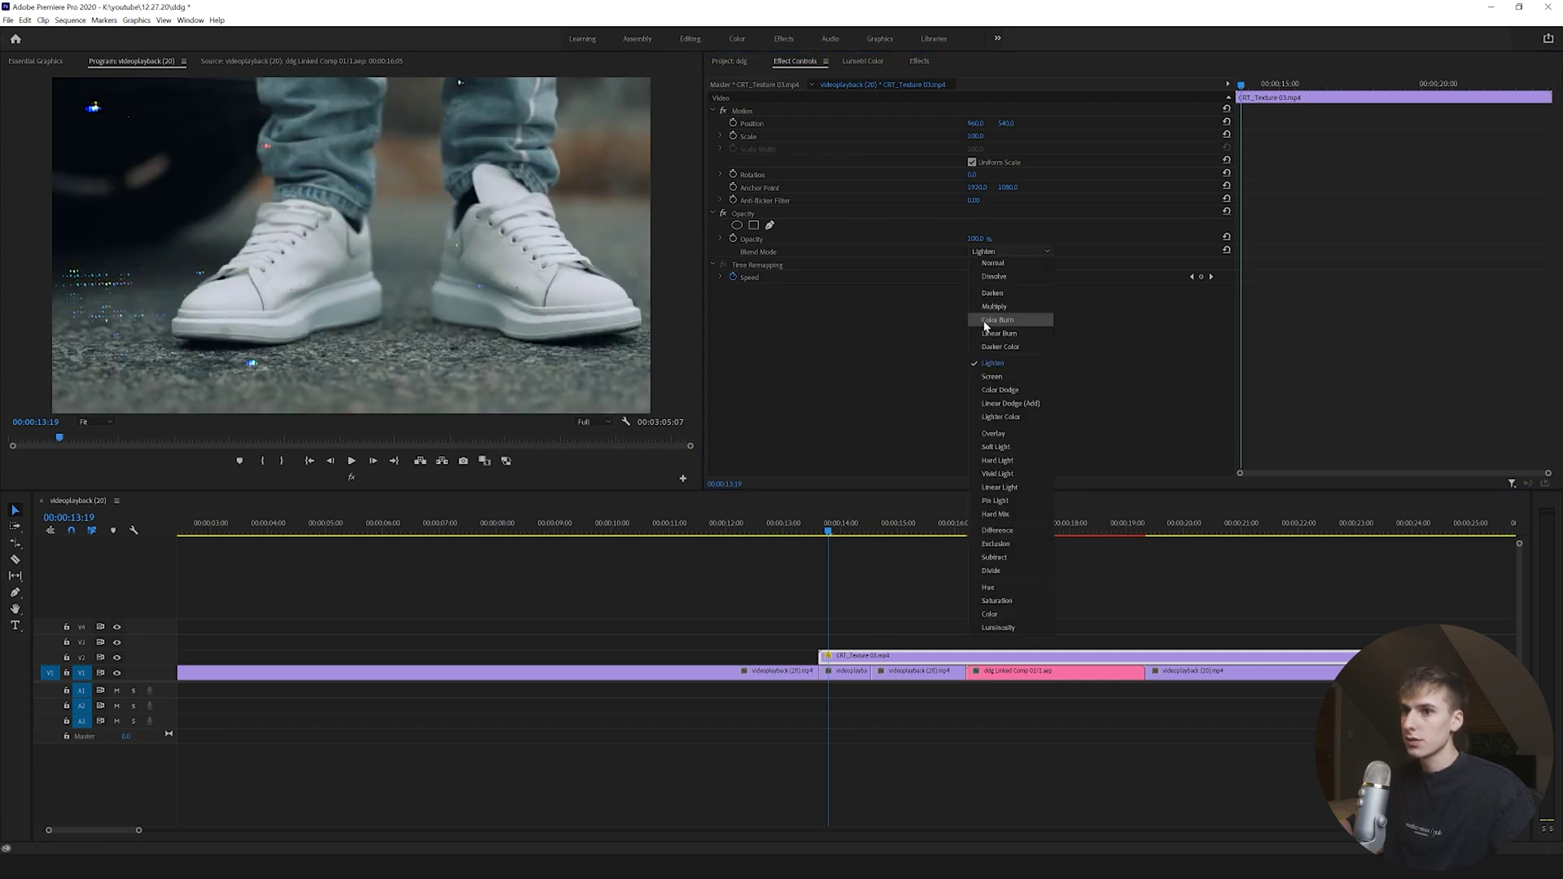
pyautogui.click(992, 417)
pyautogui.click(992, 253)
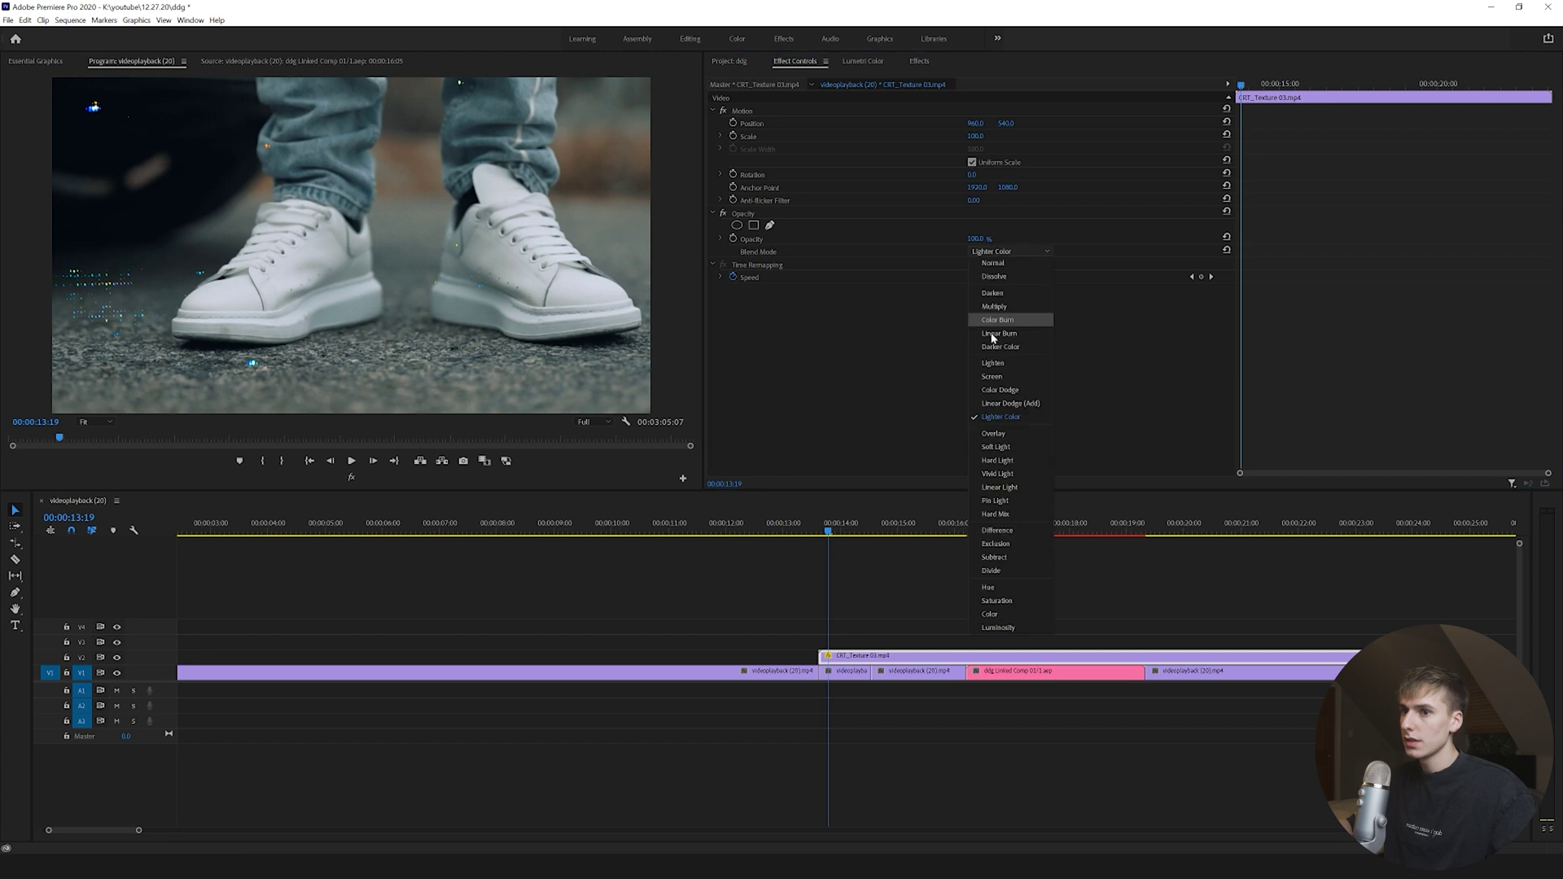
pyautogui.click(994, 407)
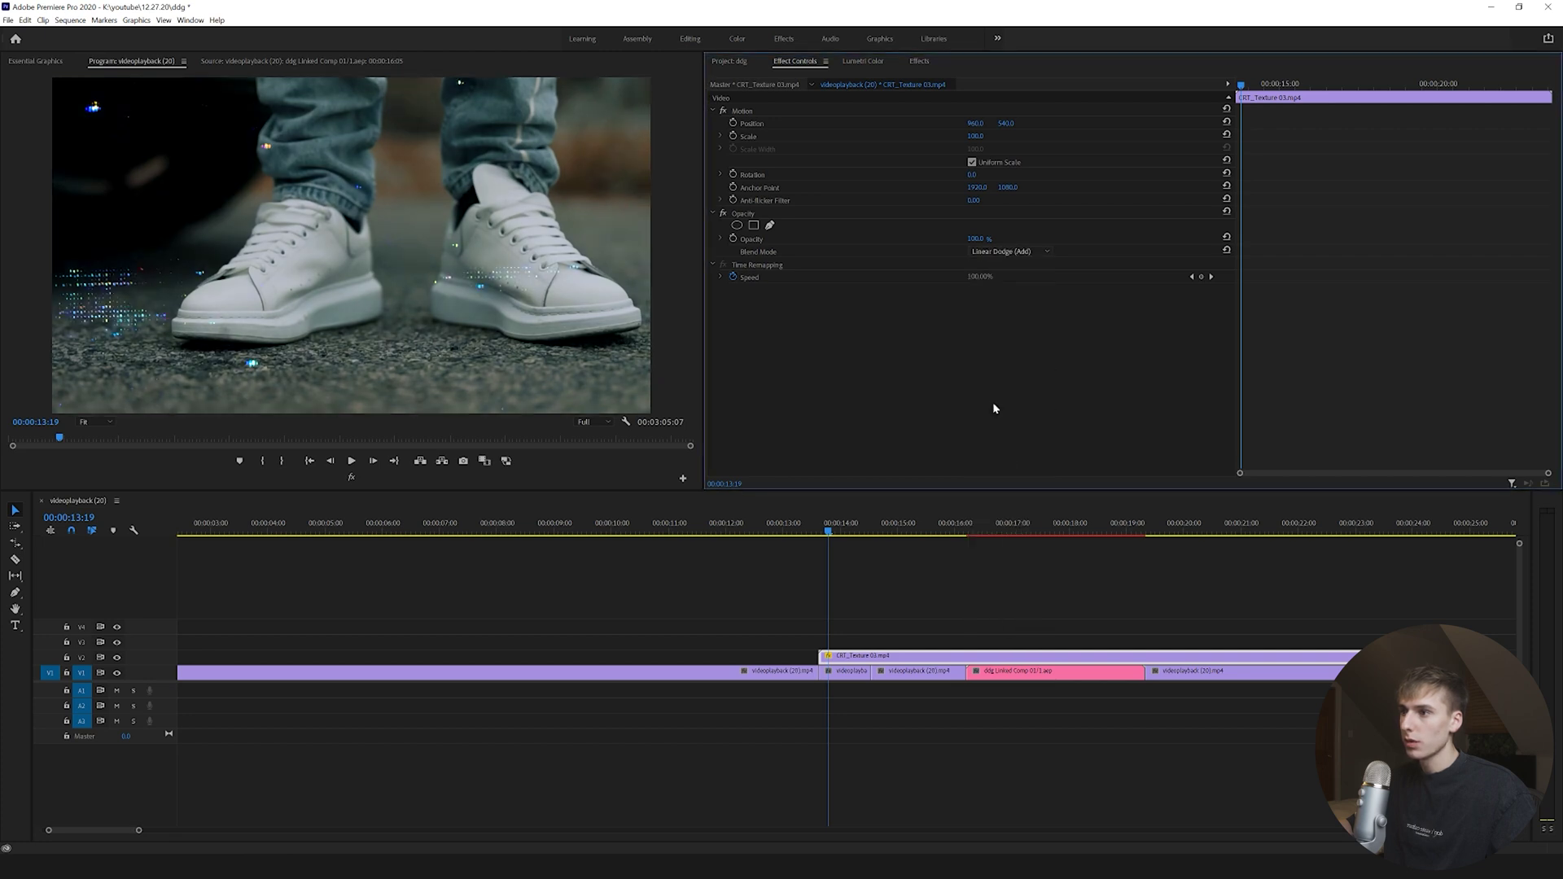
pyautogui.click(991, 252)
pyautogui.click(993, 417)
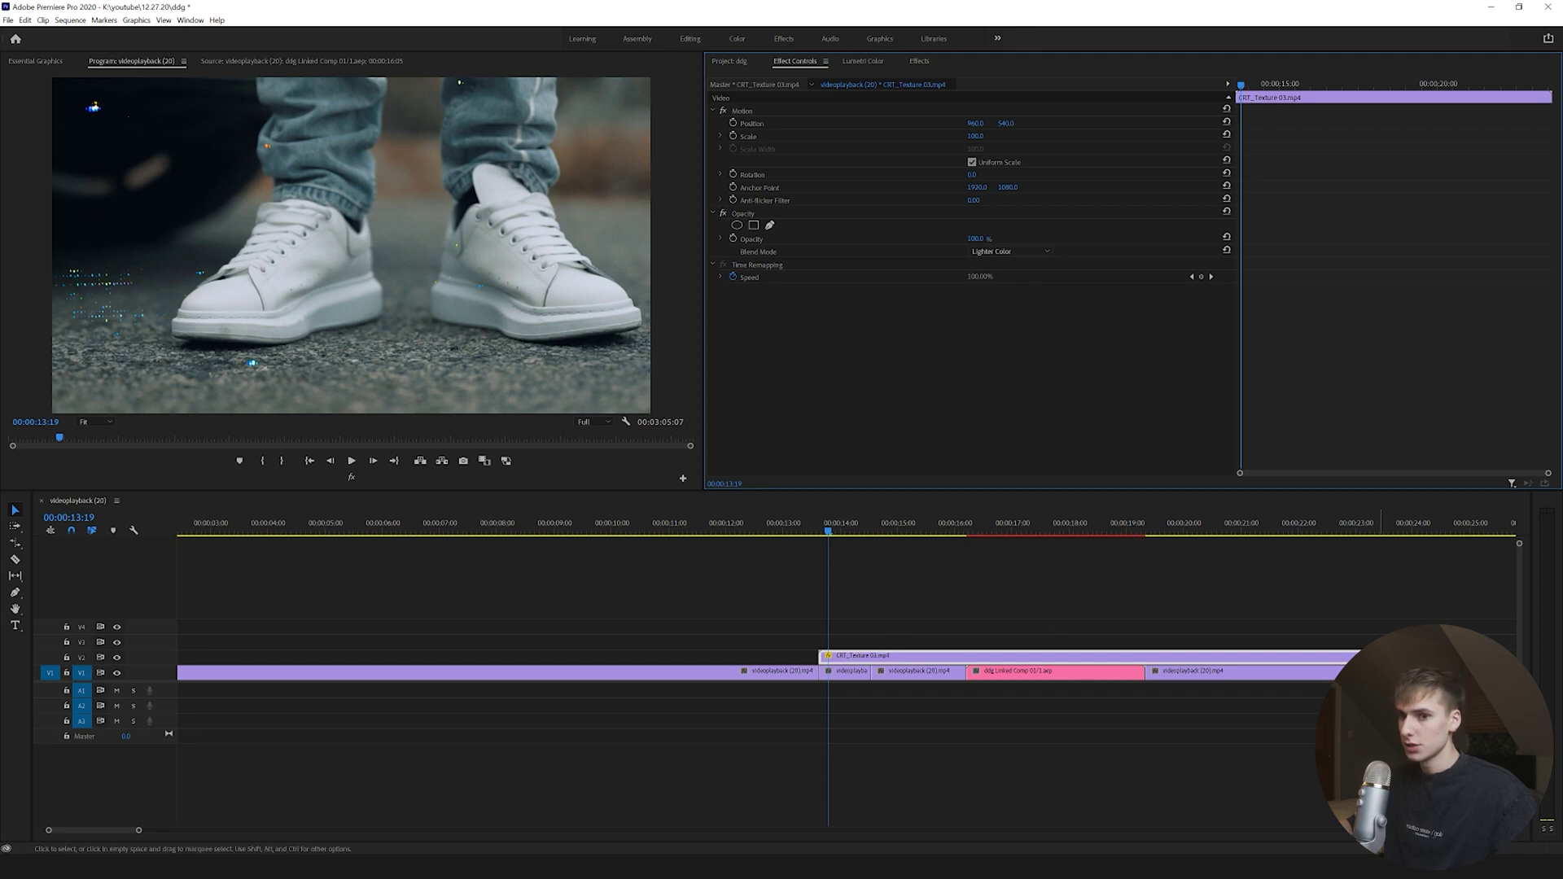
pyautogui.press('space')
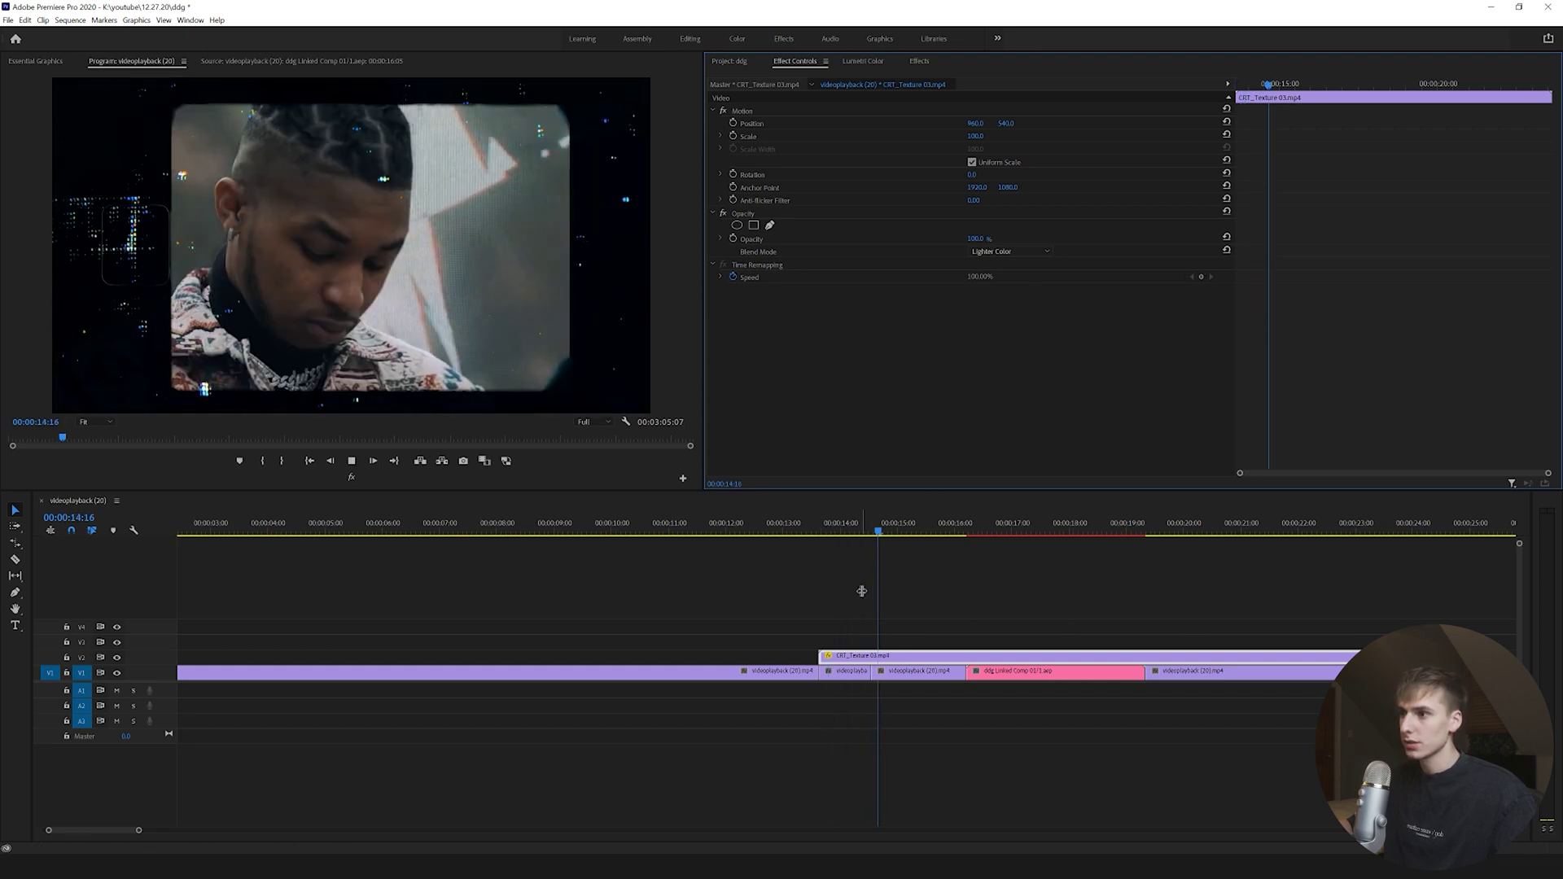
pyautogui.press('space')
pyautogui.press('r')
pyautogui.moveTo(1361, 656); pyautogui.dragTo(870, 656)
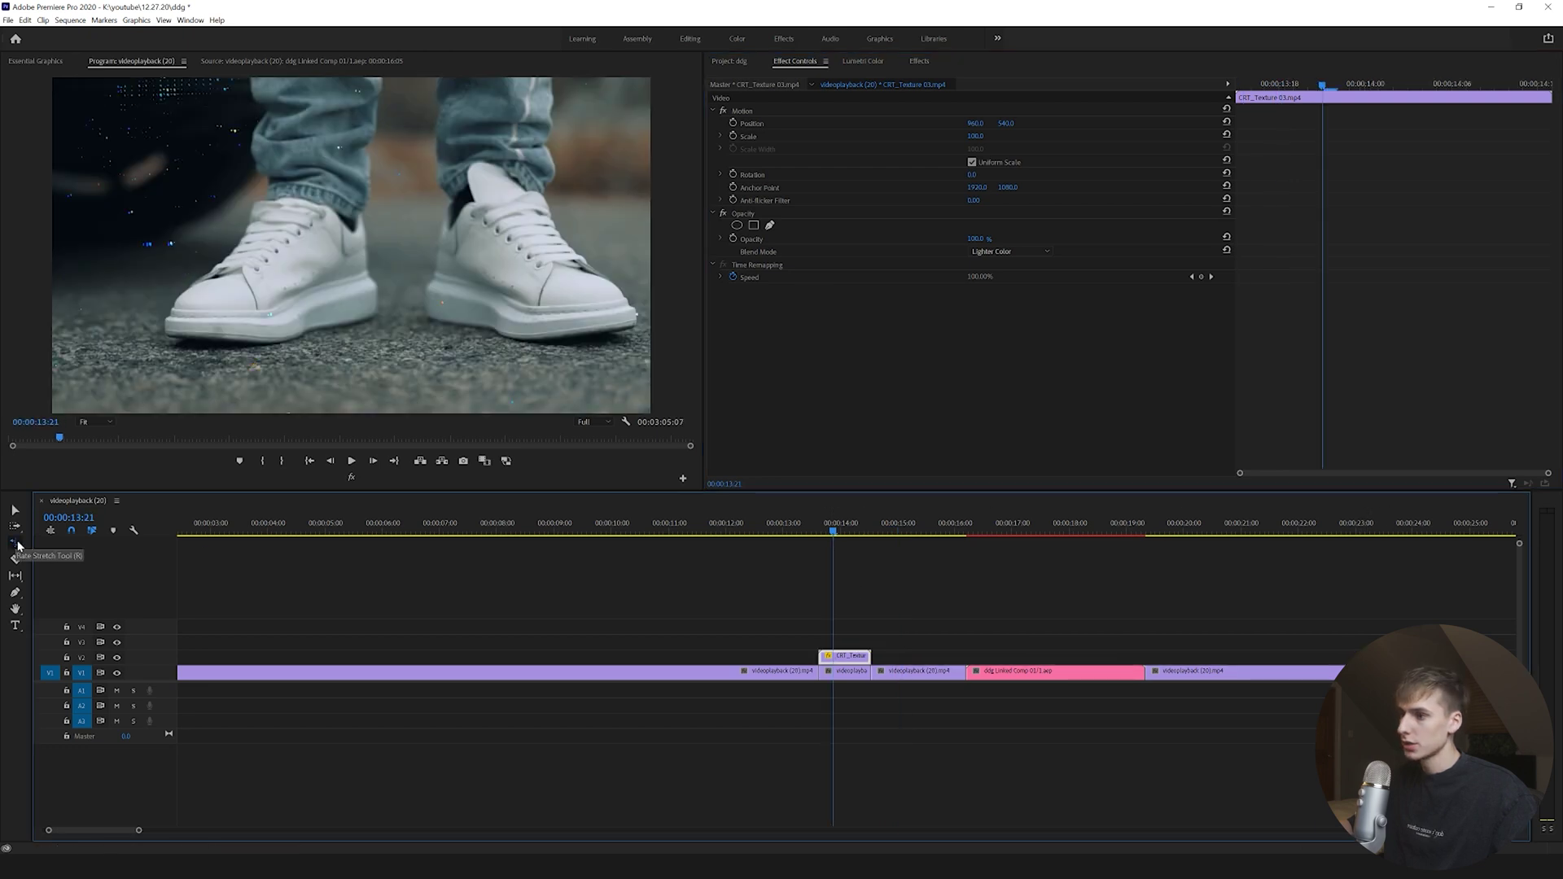
pyautogui.click(846, 670)
pyautogui.press('space')
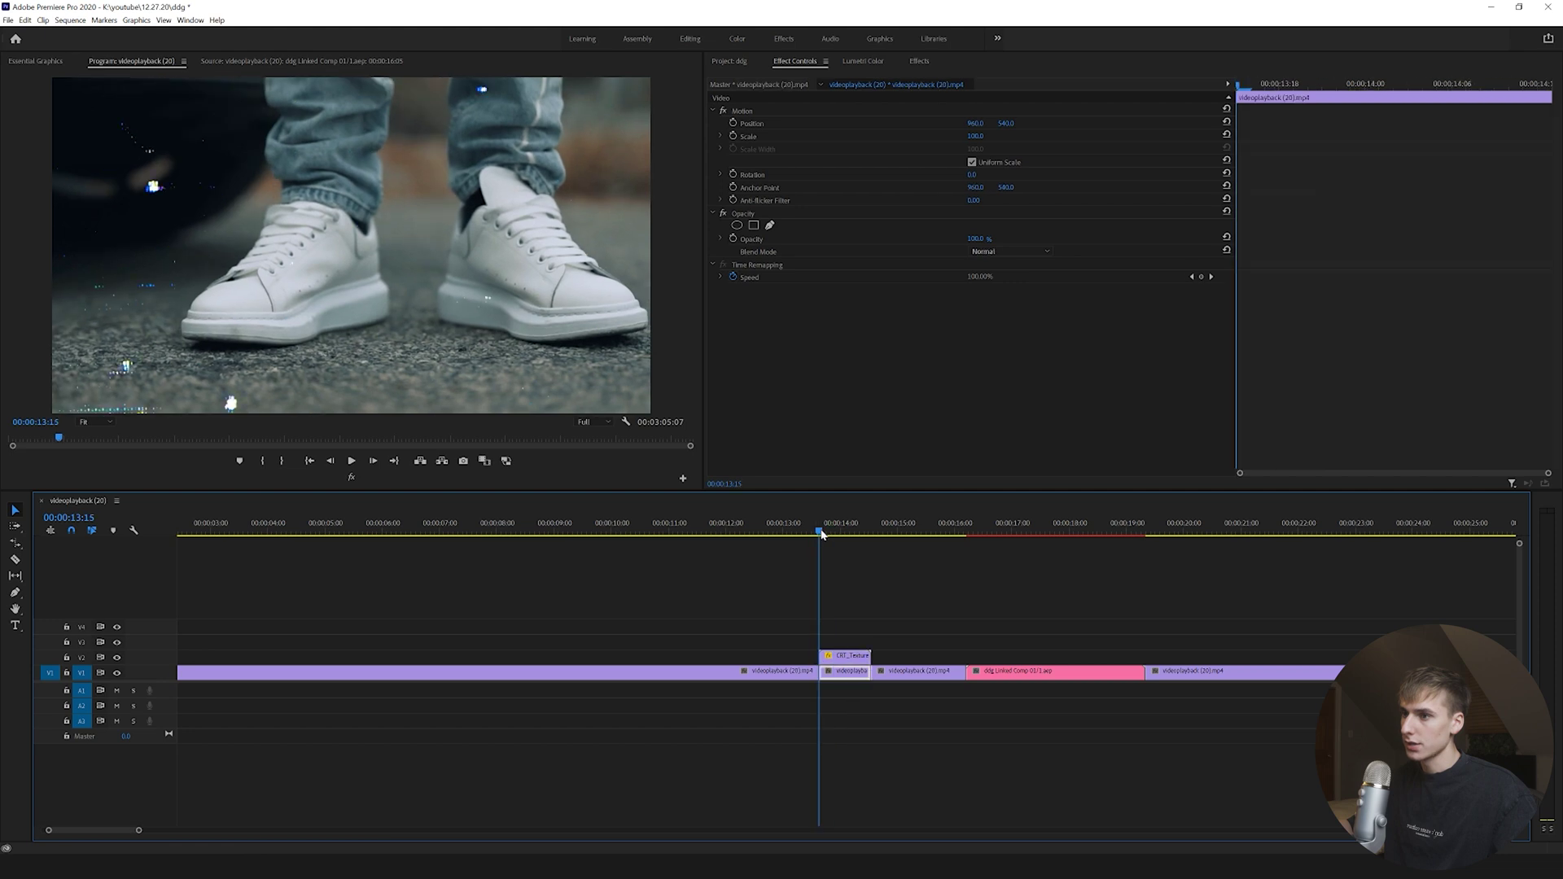
pyautogui.moveTo(822, 534); pyautogui.dragTo(834, 534)
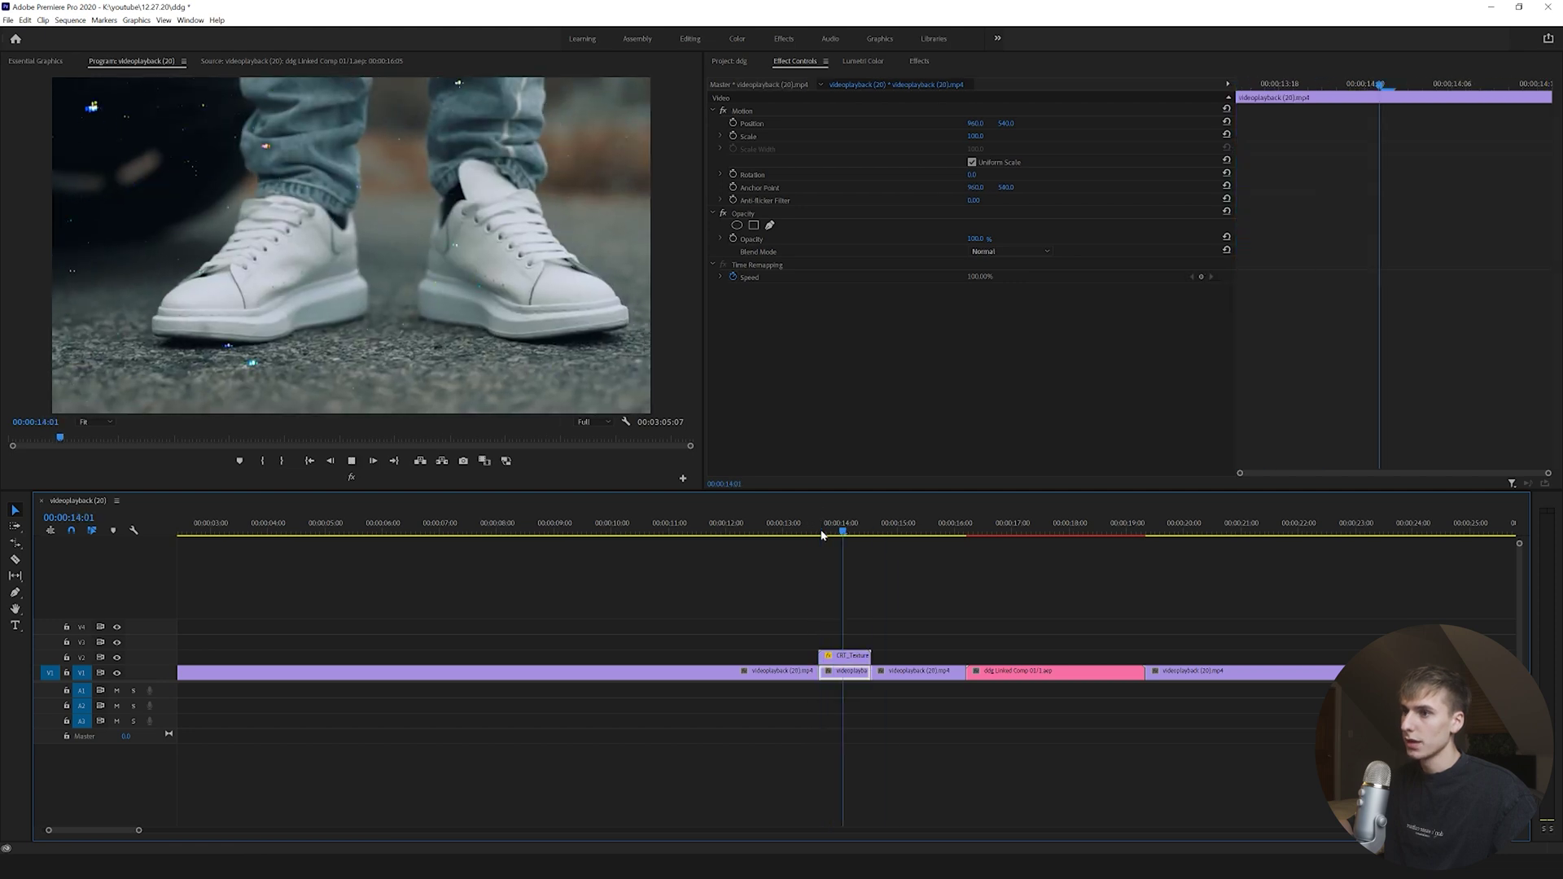
pyautogui.press('space')
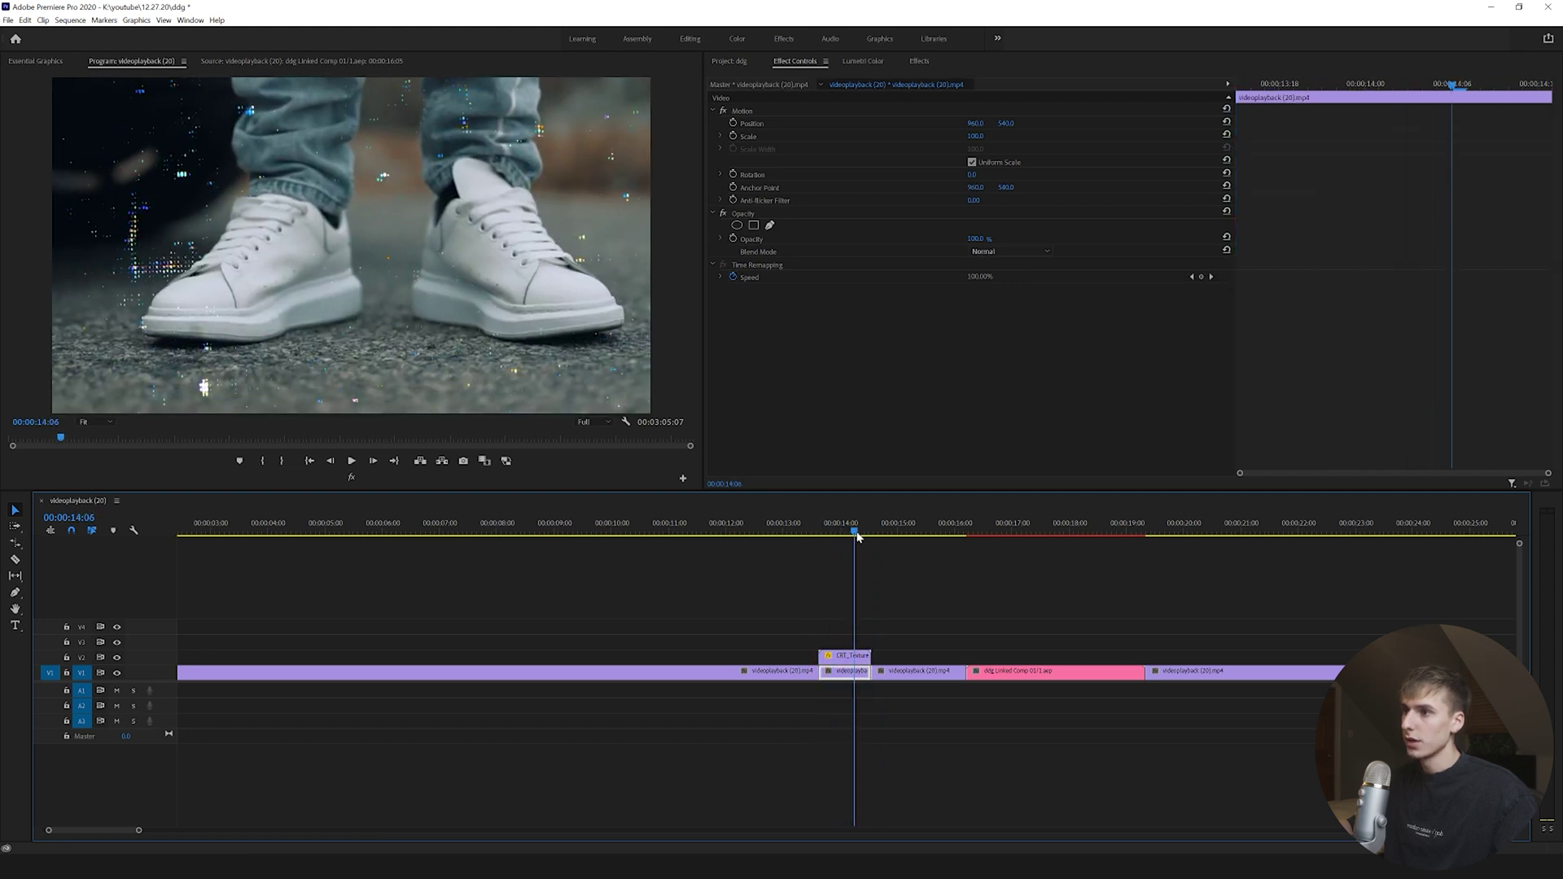
pyautogui.click(818, 534)
pyautogui.moveTo(819, 534)
pyautogui.mouseDown()
pyautogui.moveTo(788, 531)
pyautogui.moveTo(833, 534)
pyautogui.mouseUp()
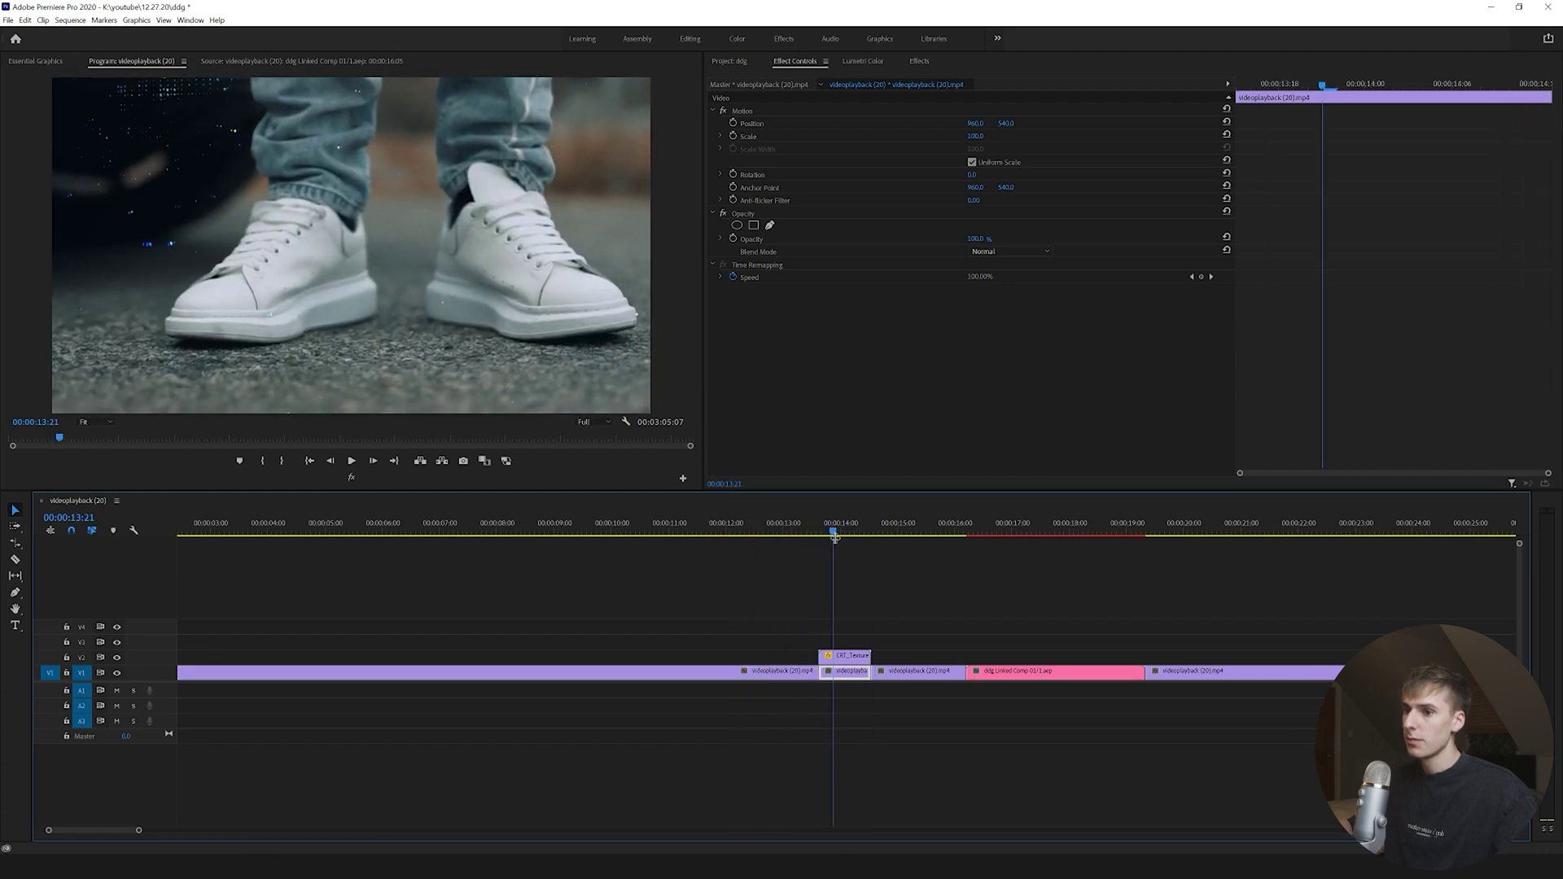
pyautogui.click(854, 620)
# Apply Tint to the CRT_Texture clip and set Map White To light blue
pyautogui.click(849, 656)
pyautogui.click(920, 62)
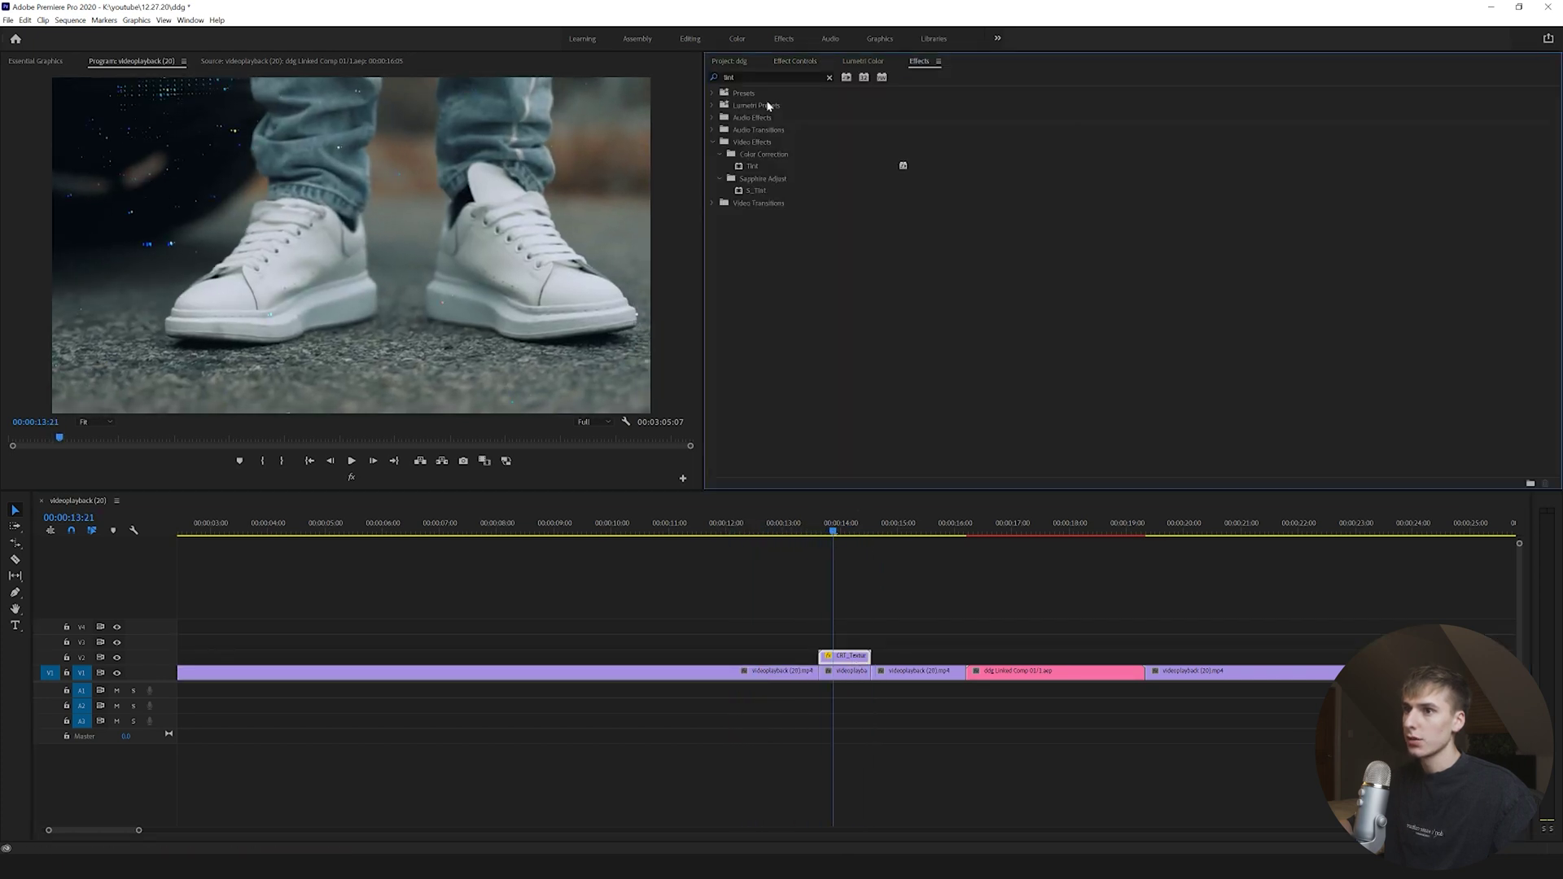
pyautogui.moveTo(756, 169); pyautogui.dragTo(846, 656)
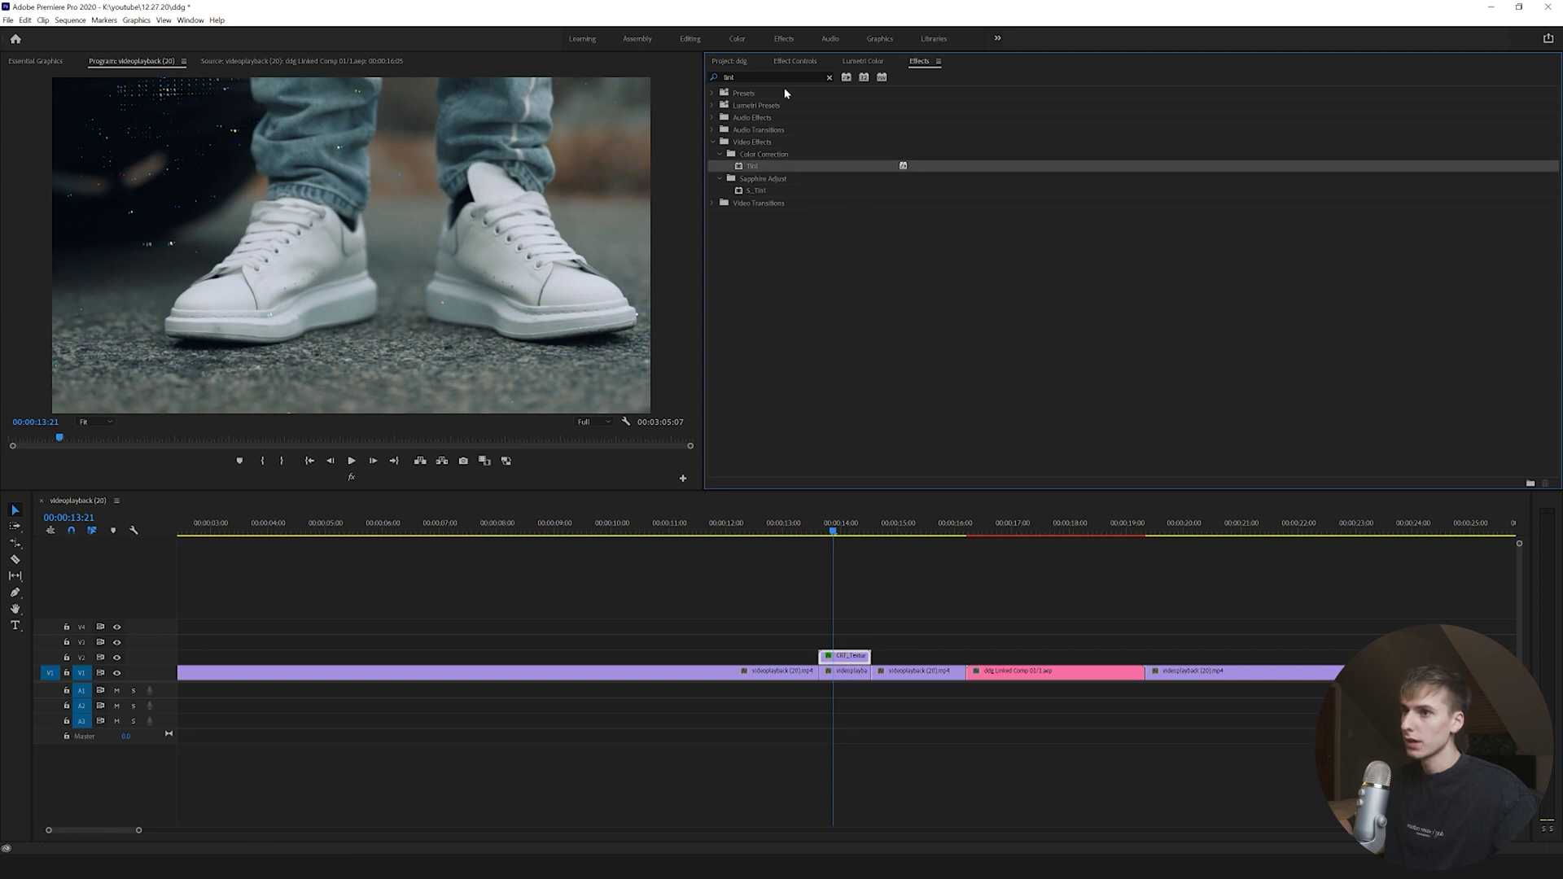
pyautogui.click(795, 61)
pyautogui.press('Right')
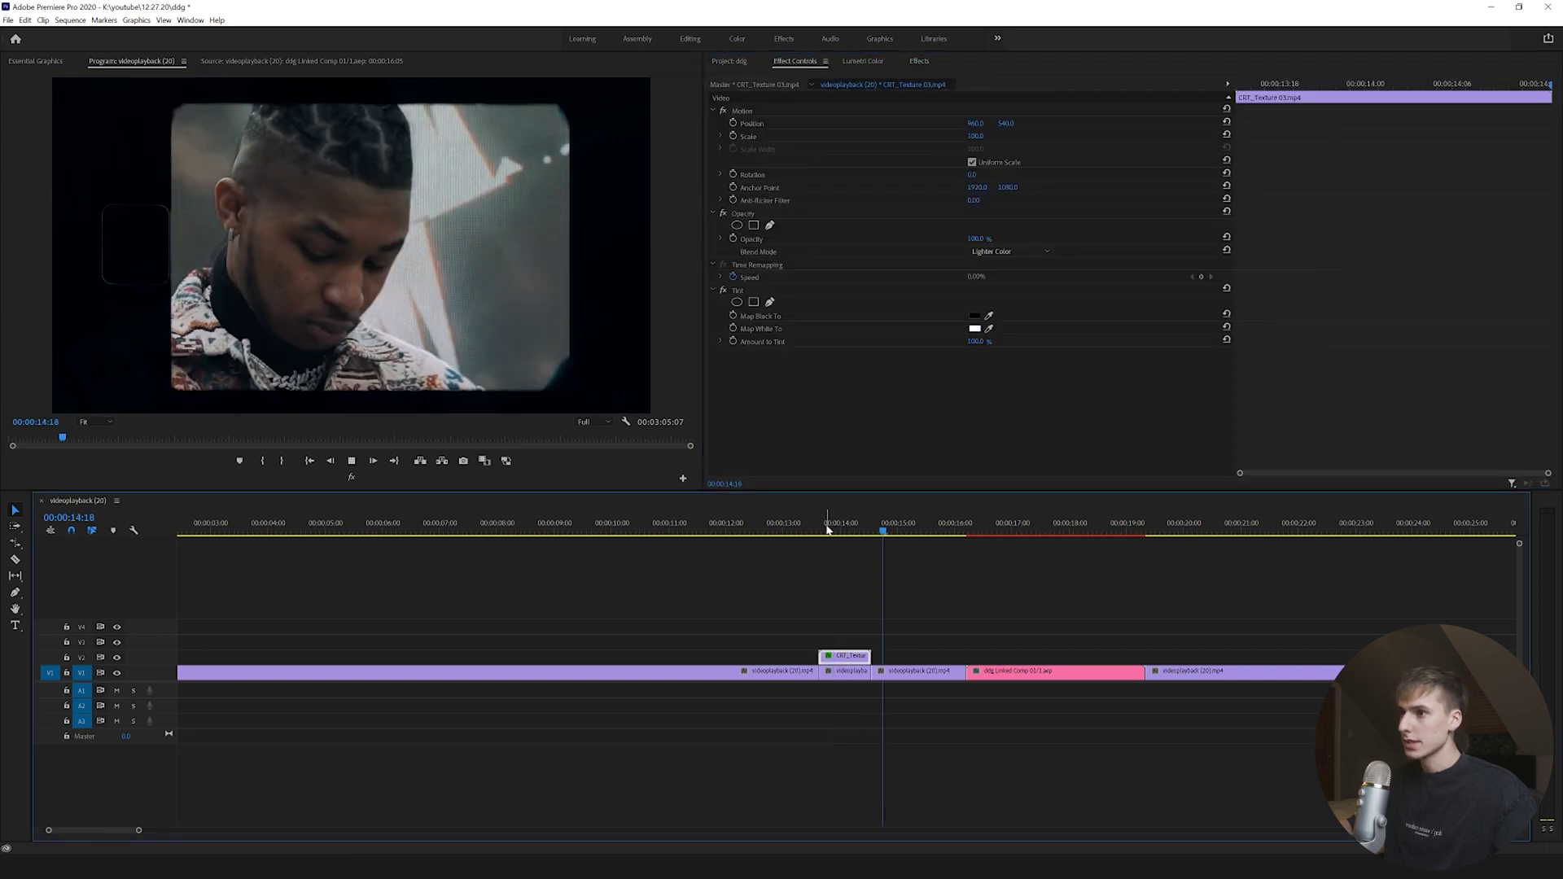
pyautogui.press('Right')
pyautogui.press('Right')
pyautogui.click(975, 329)
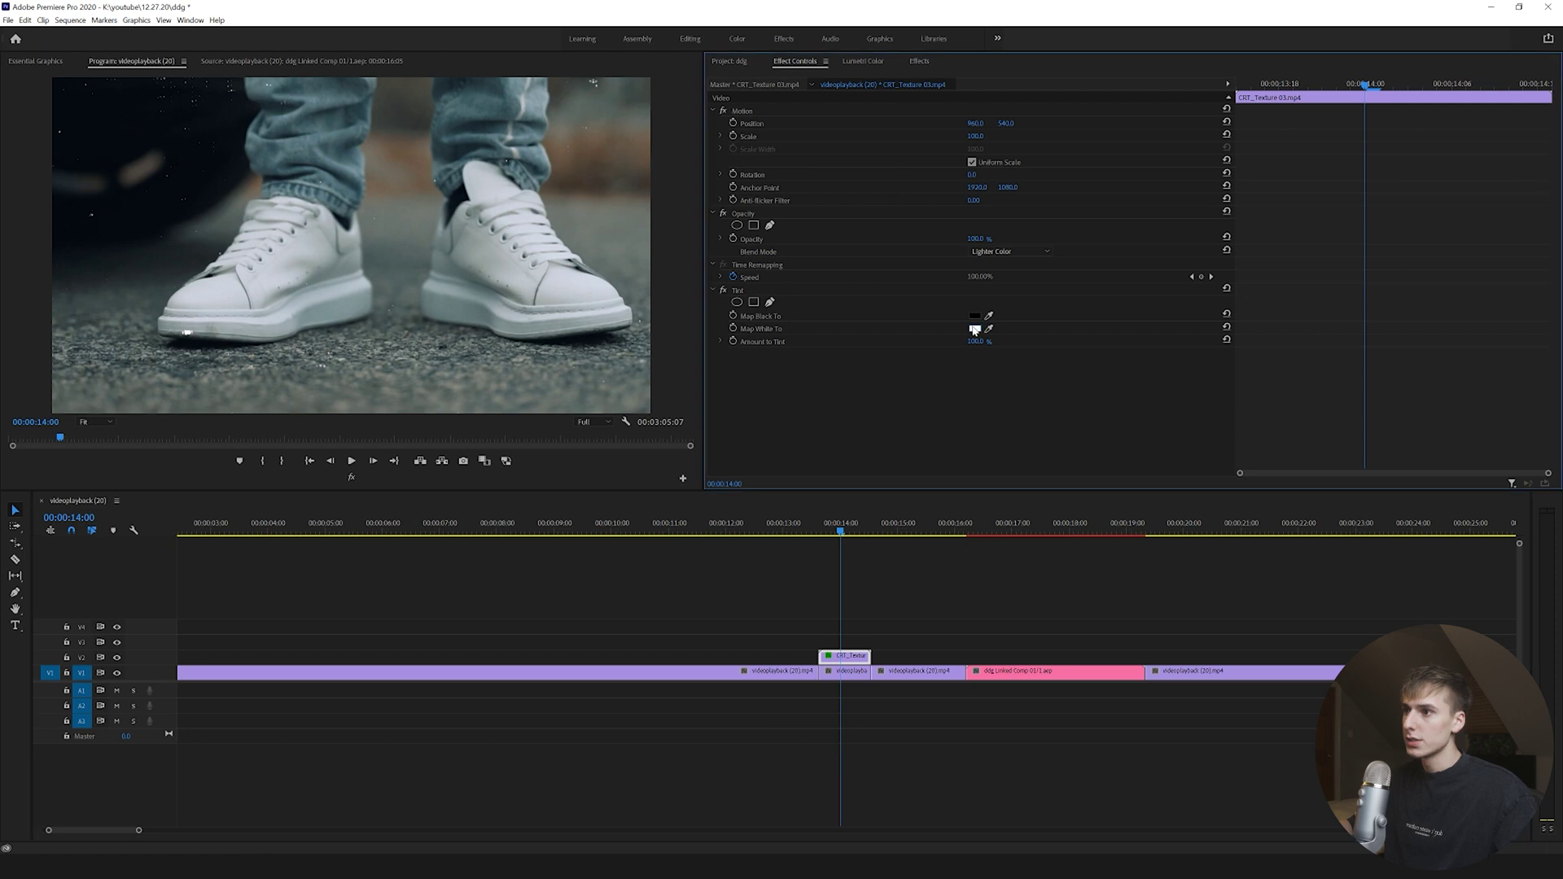
pyautogui.click(1122, 485)
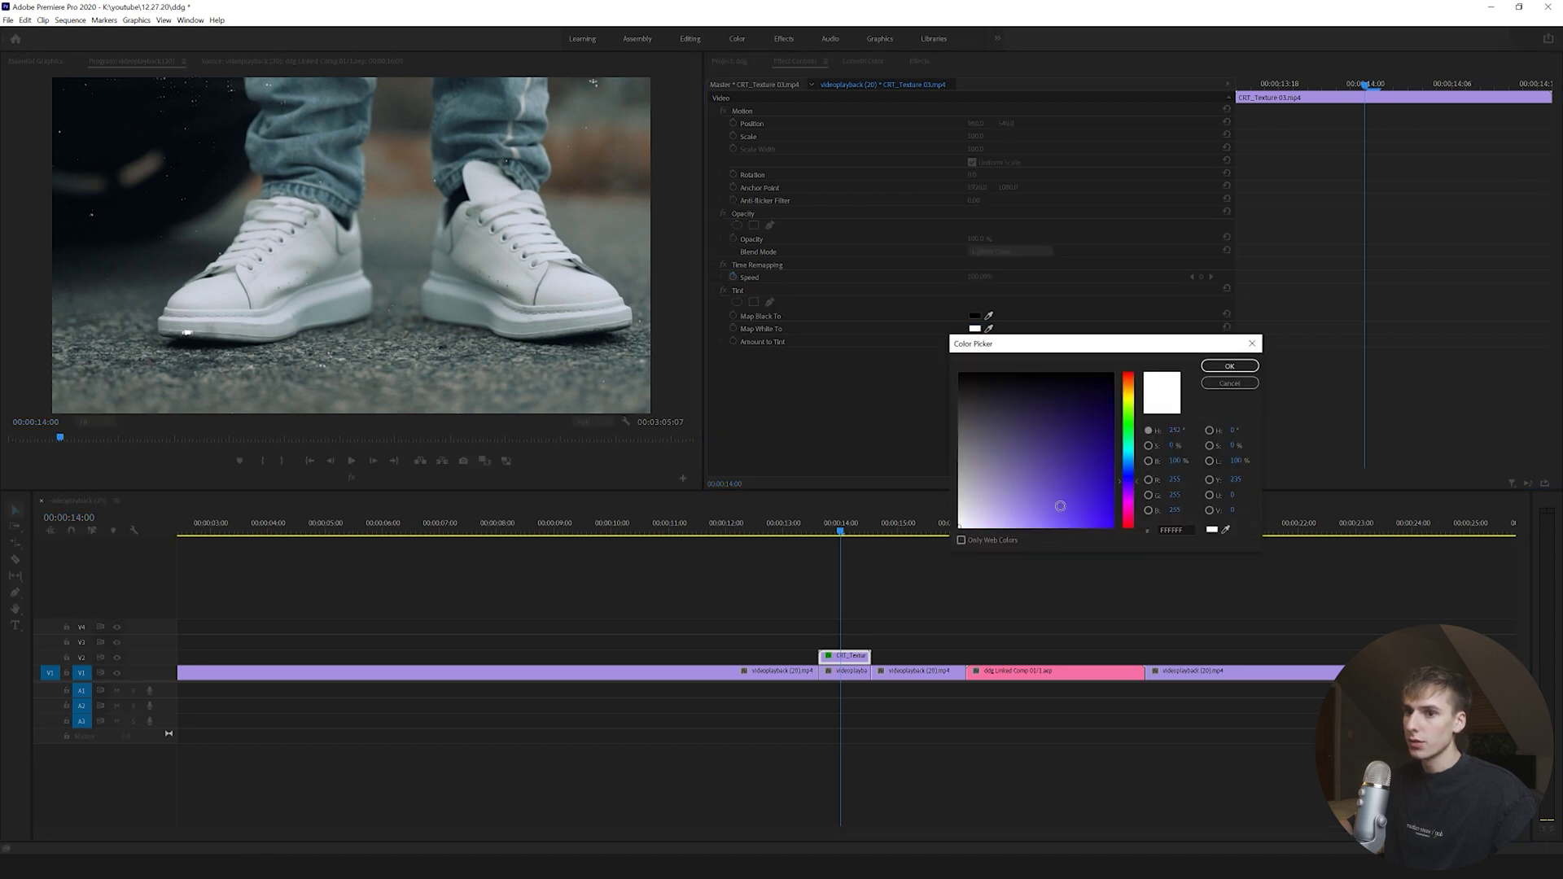
pyautogui.moveTo(1124, 482); pyautogui.dragTo(1135, 466)
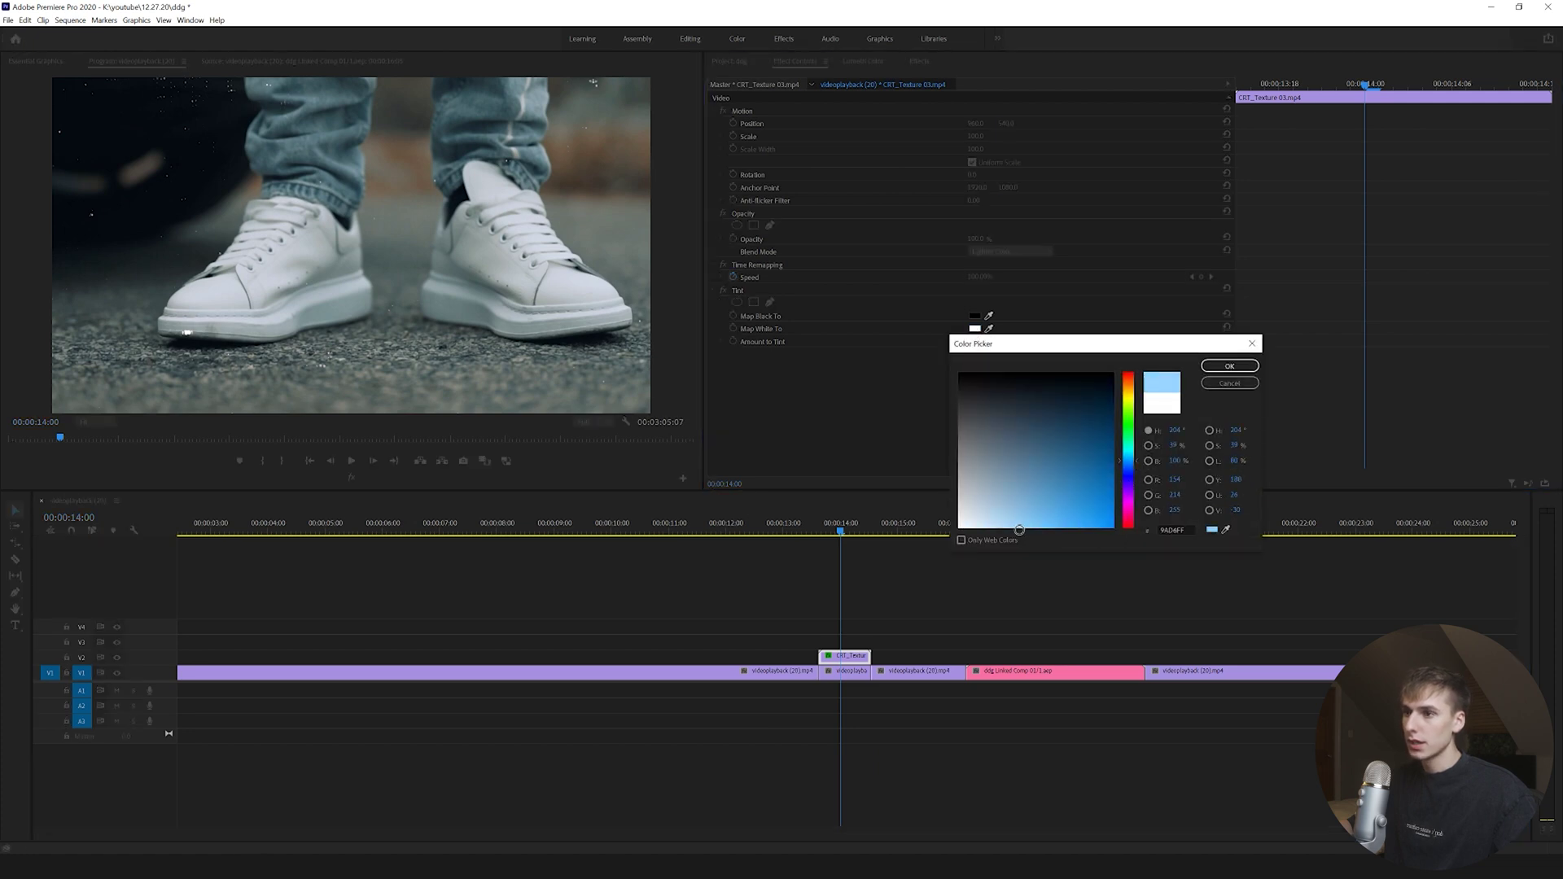
pyautogui.click(1229, 366)
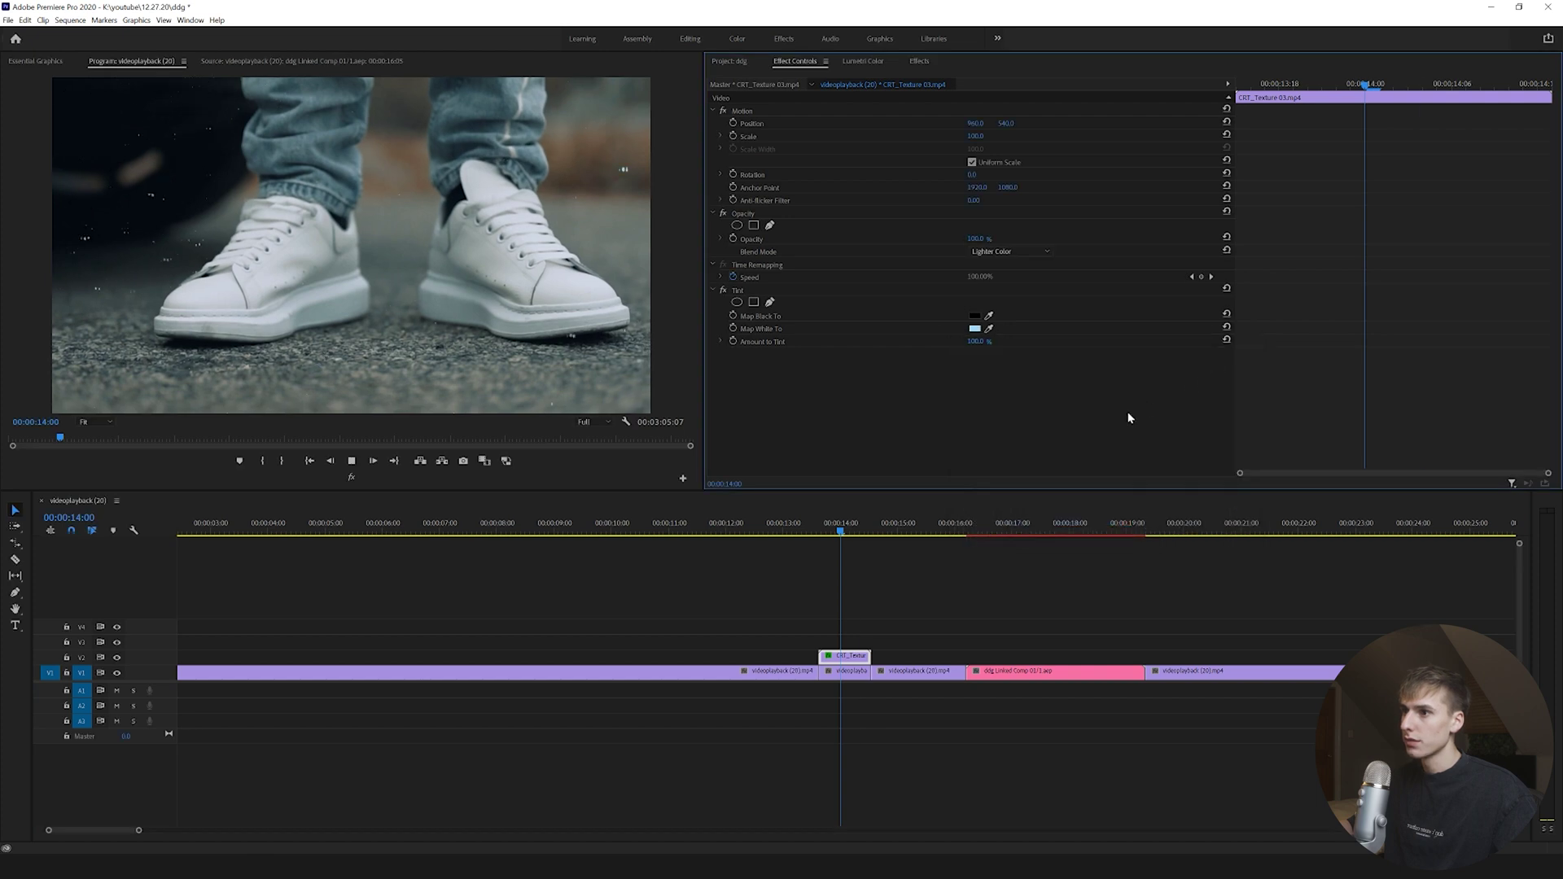
# Preview the light blue tint over the shoe footage from before the texture
pyautogui.click(844, 671)
pyautogui.click(845, 656)
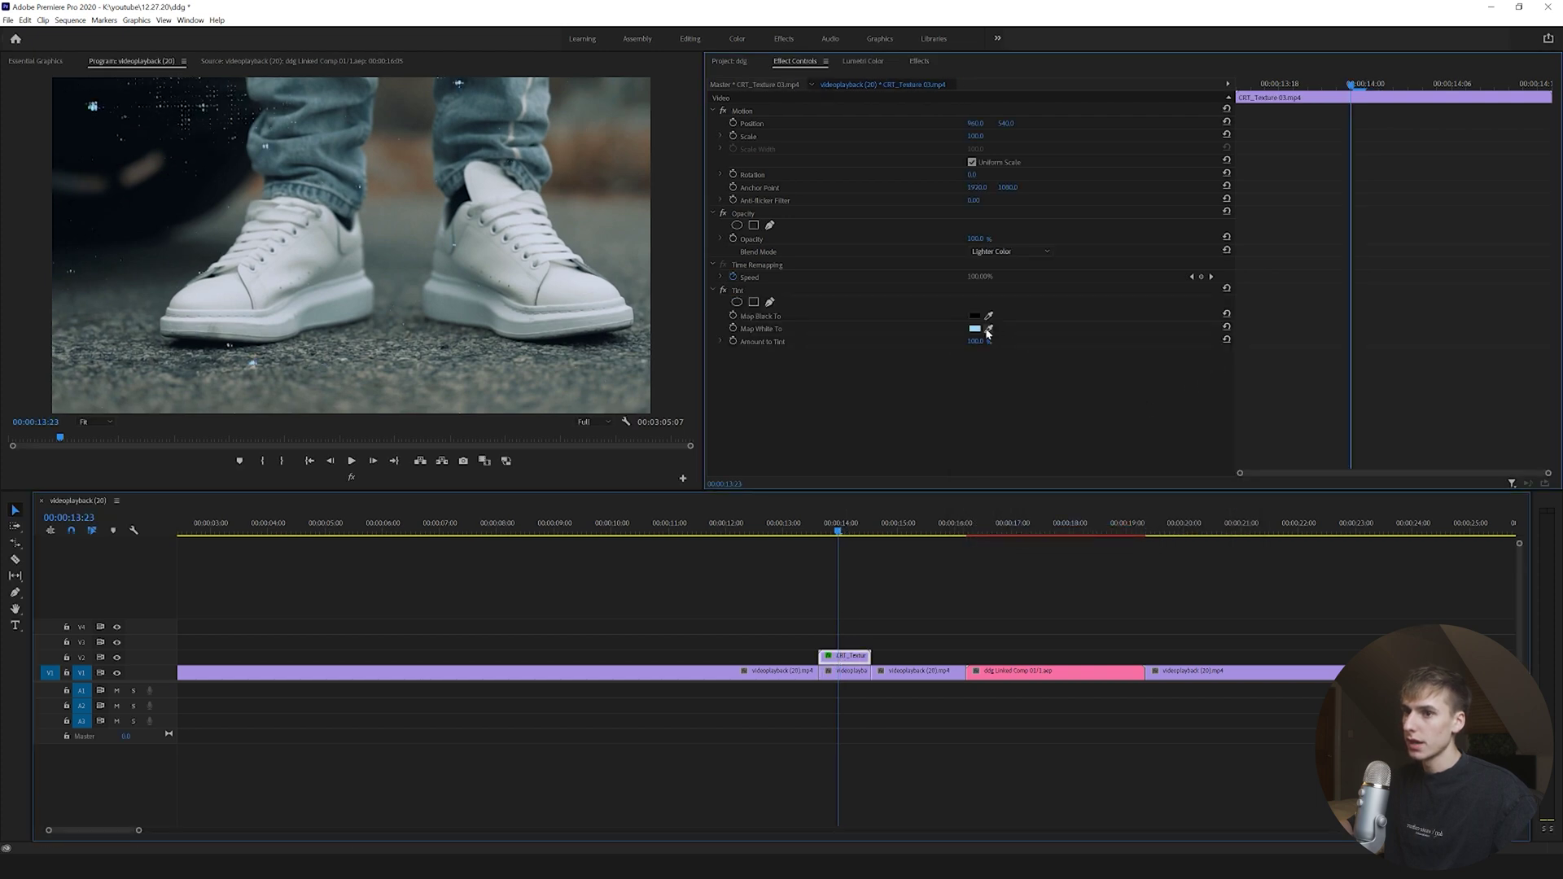
pyautogui.click(984, 331)
pyautogui.click(1228, 366)
pyautogui.click(815, 525)
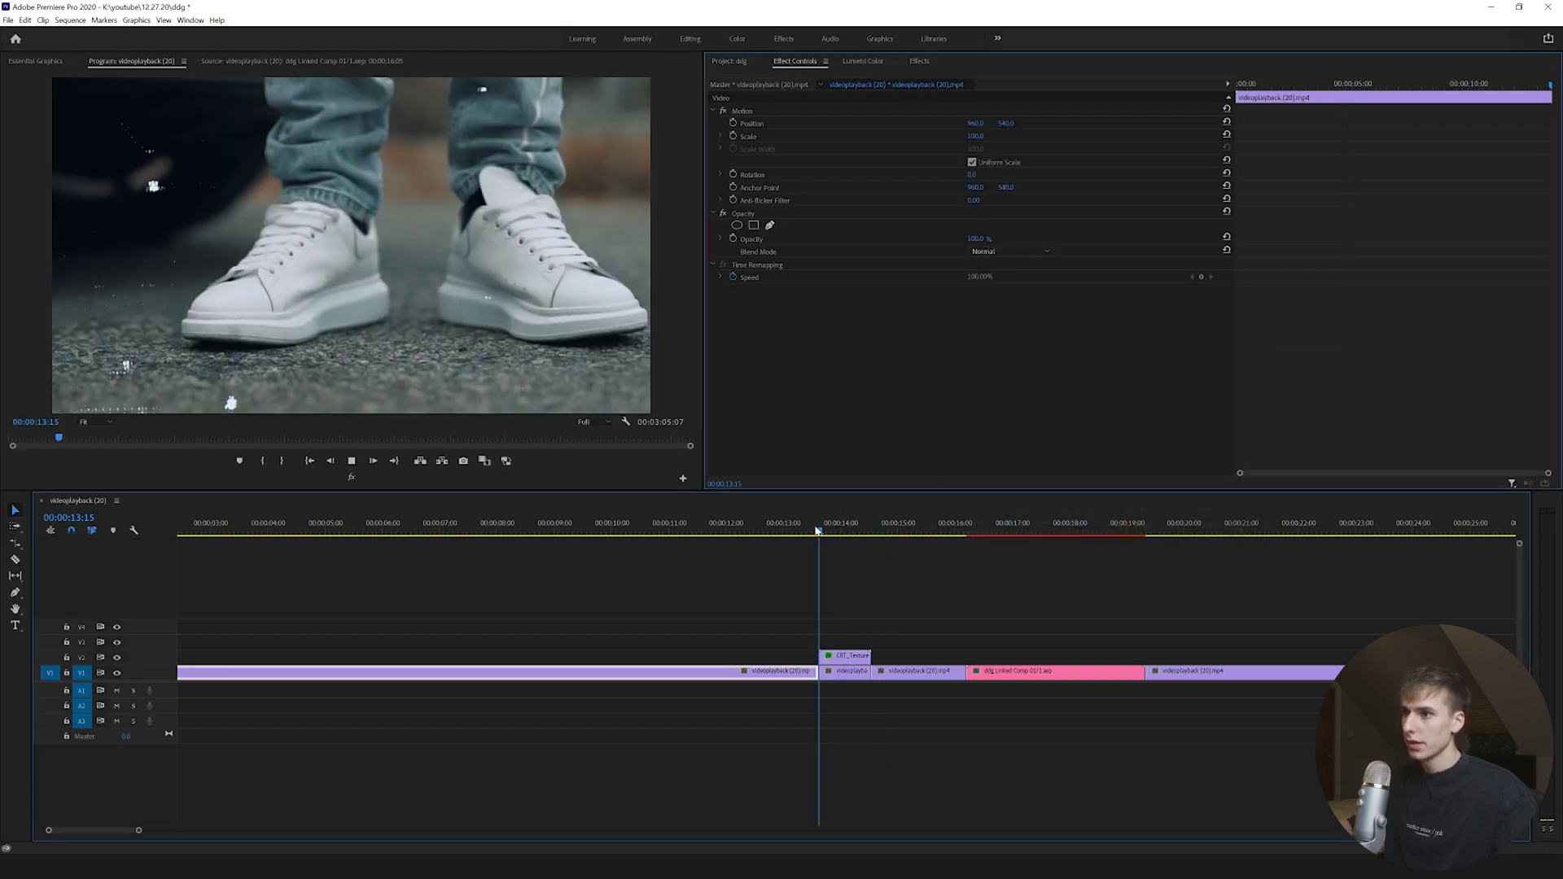
pyautogui.press('space')
pyautogui.press('space')
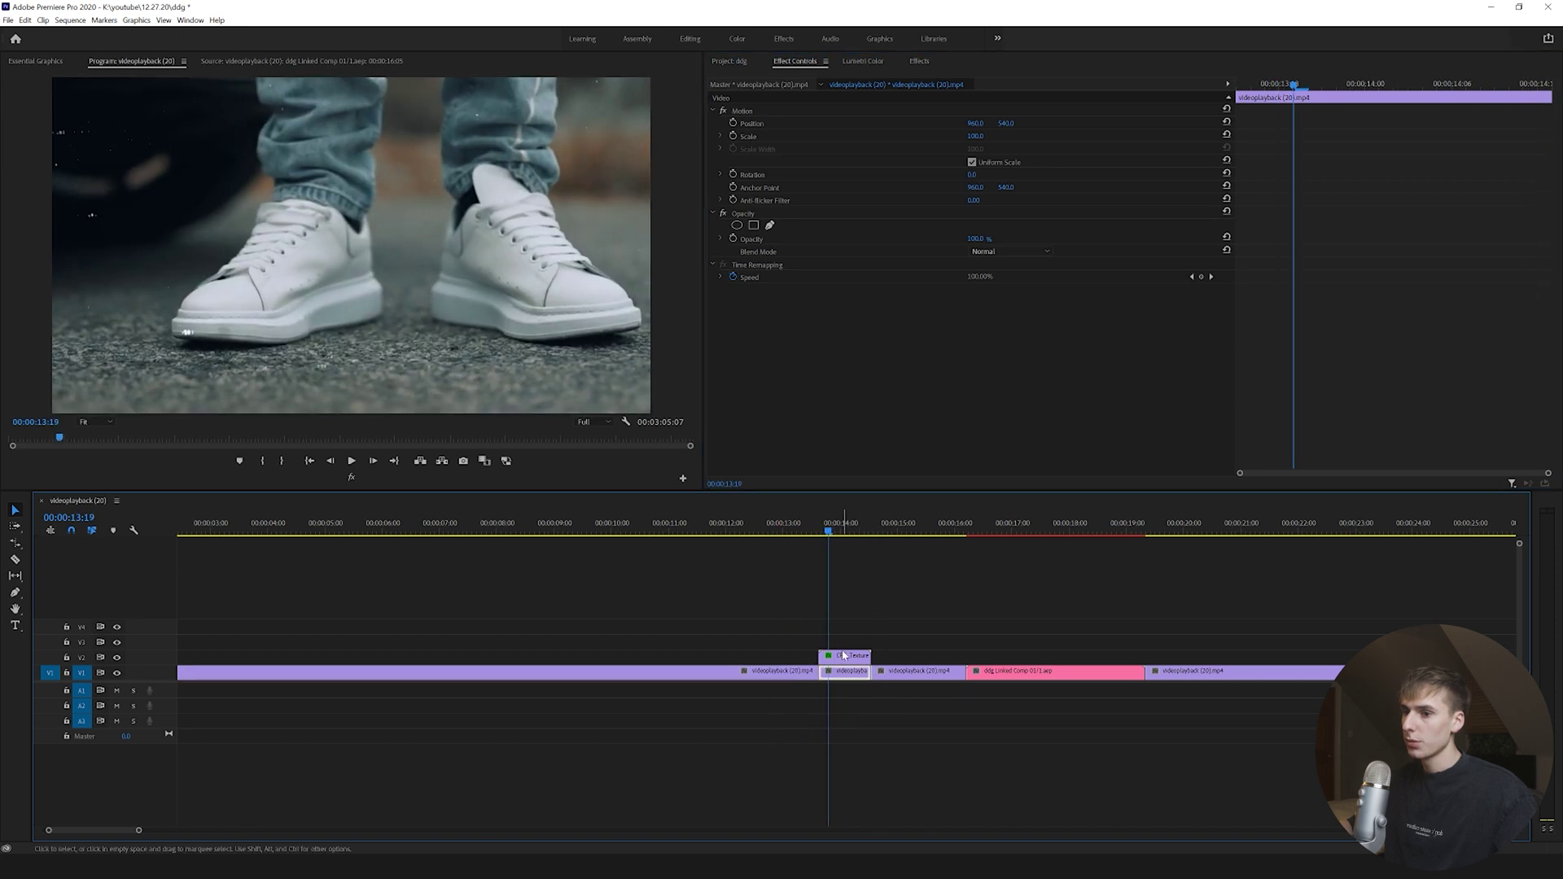
# Lower the CRT_Texture clip's opacity to roughly 47% and review playback
pyautogui.click(845, 656)
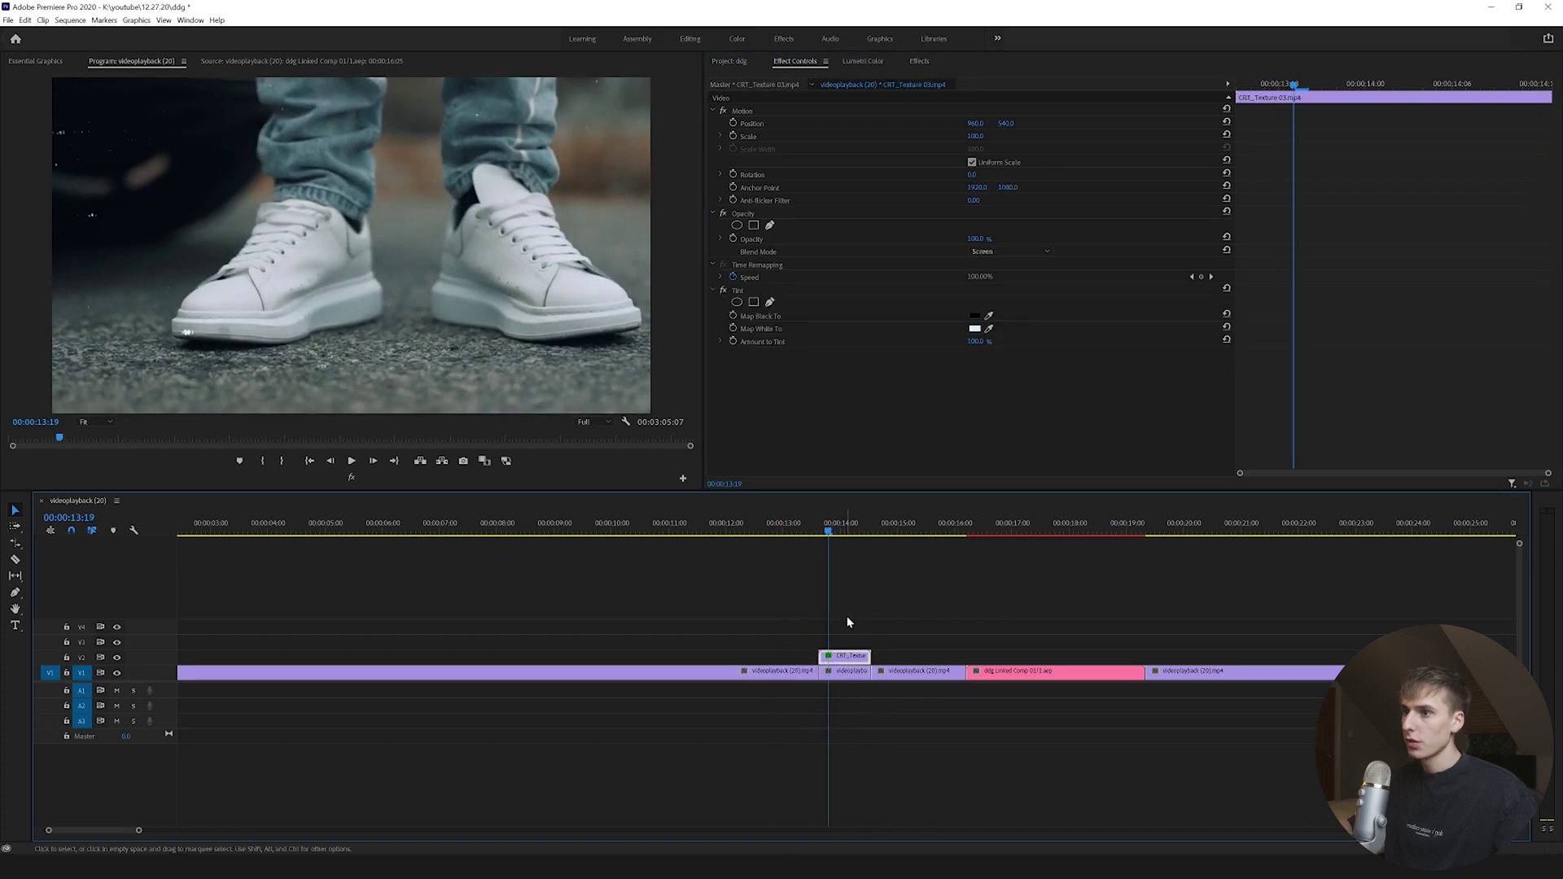
pyautogui.click(837, 530)
pyautogui.moveTo(838, 531); pyautogui.dragTo(853, 529)
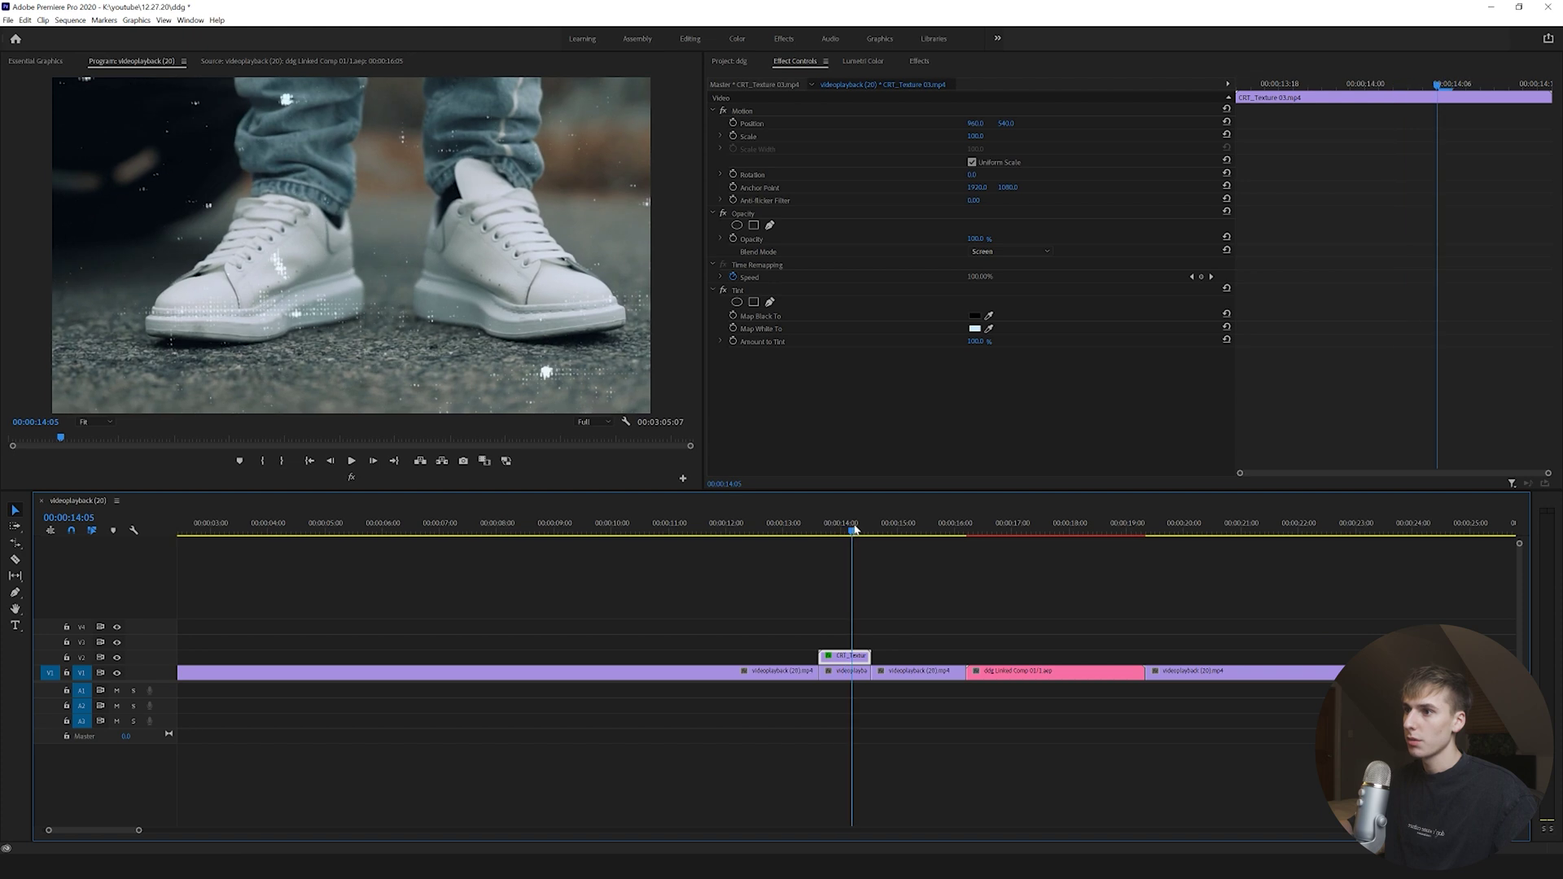
pyautogui.moveTo(975, 239); pyautogui.dragTo(958, 238)
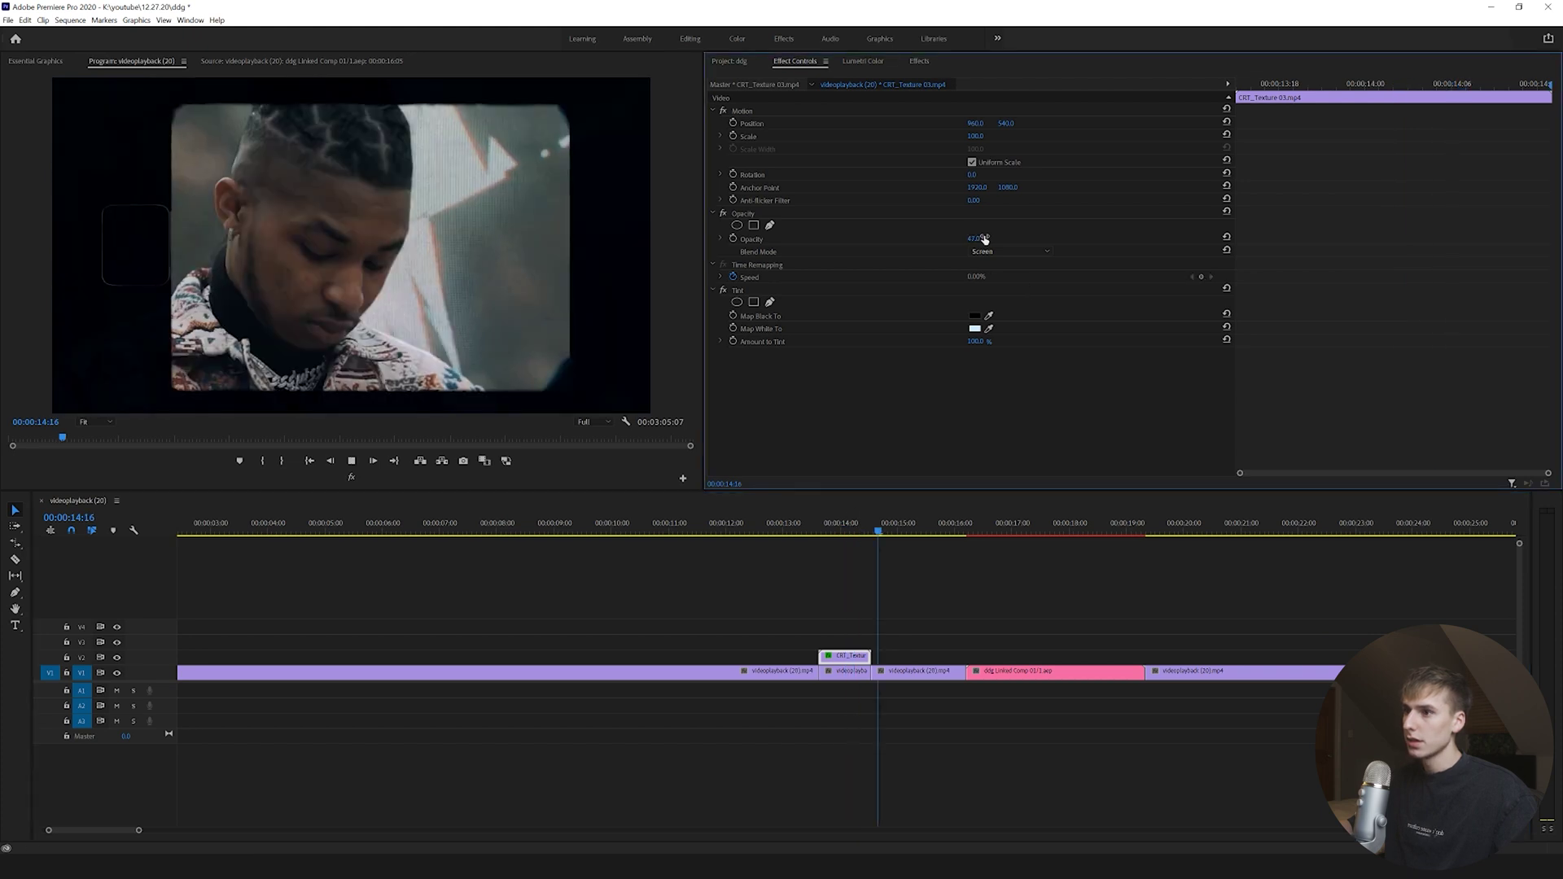
pyautogui.moveTo(781, 528)
pyautogui.mouseDown()
pyautogui.moveTo(749, 528)
pyautogui.moveTo(843, 531)
pyautogui.mouseUp()
pyautogui.press('space')
# Set the texture's blend mode to Lighter Color and play back the result
pyautogui.click(852, 657)
pyautogui.click(1026, 250)
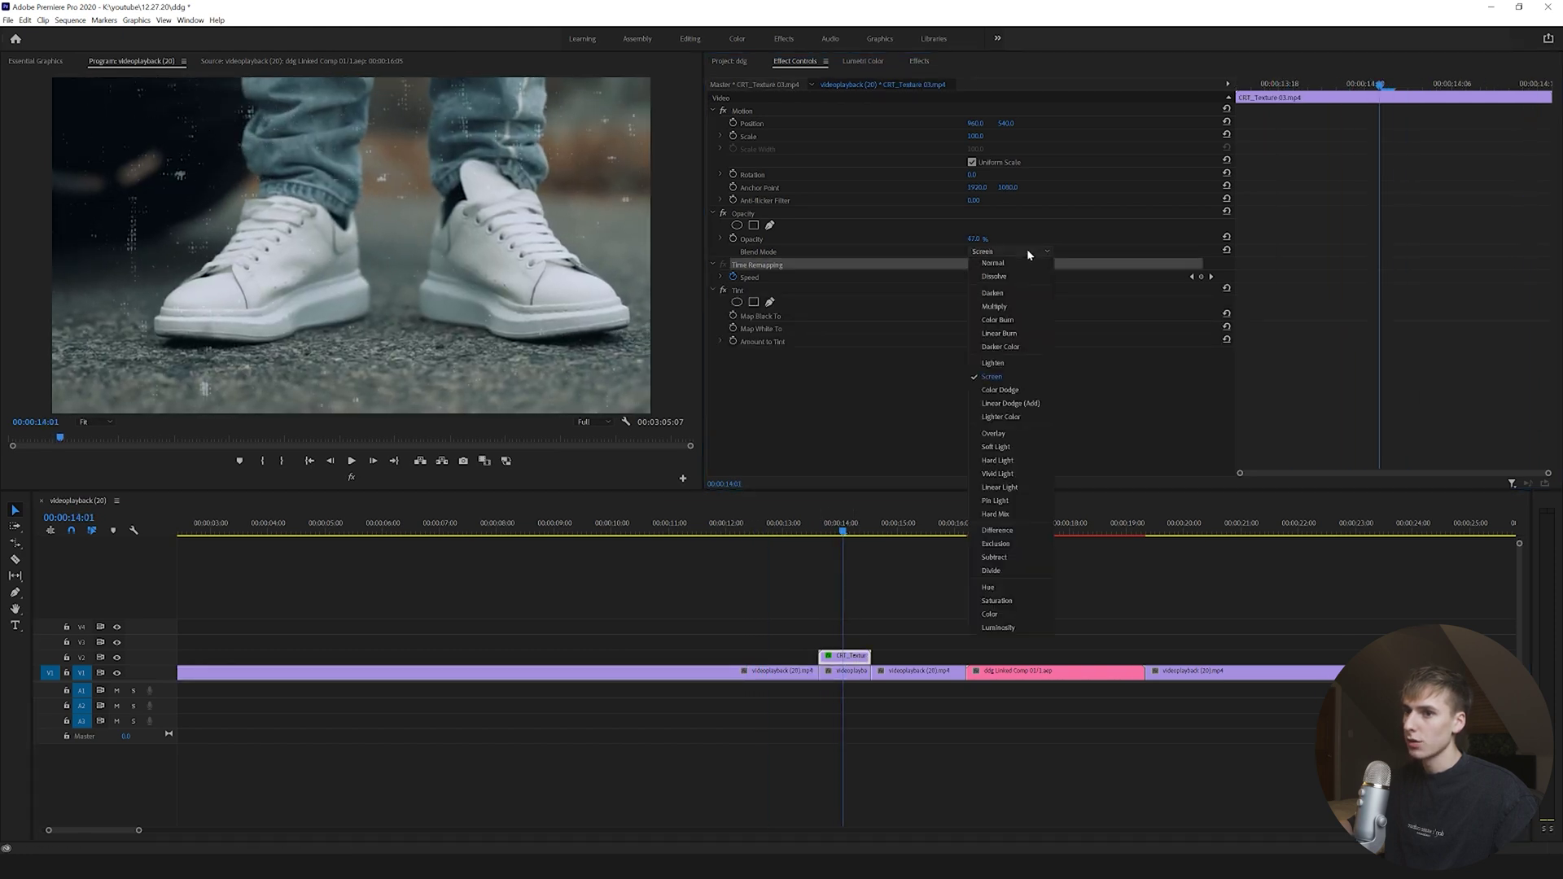
pyautogui.click(1002, 416)
pyautogui.press('space')
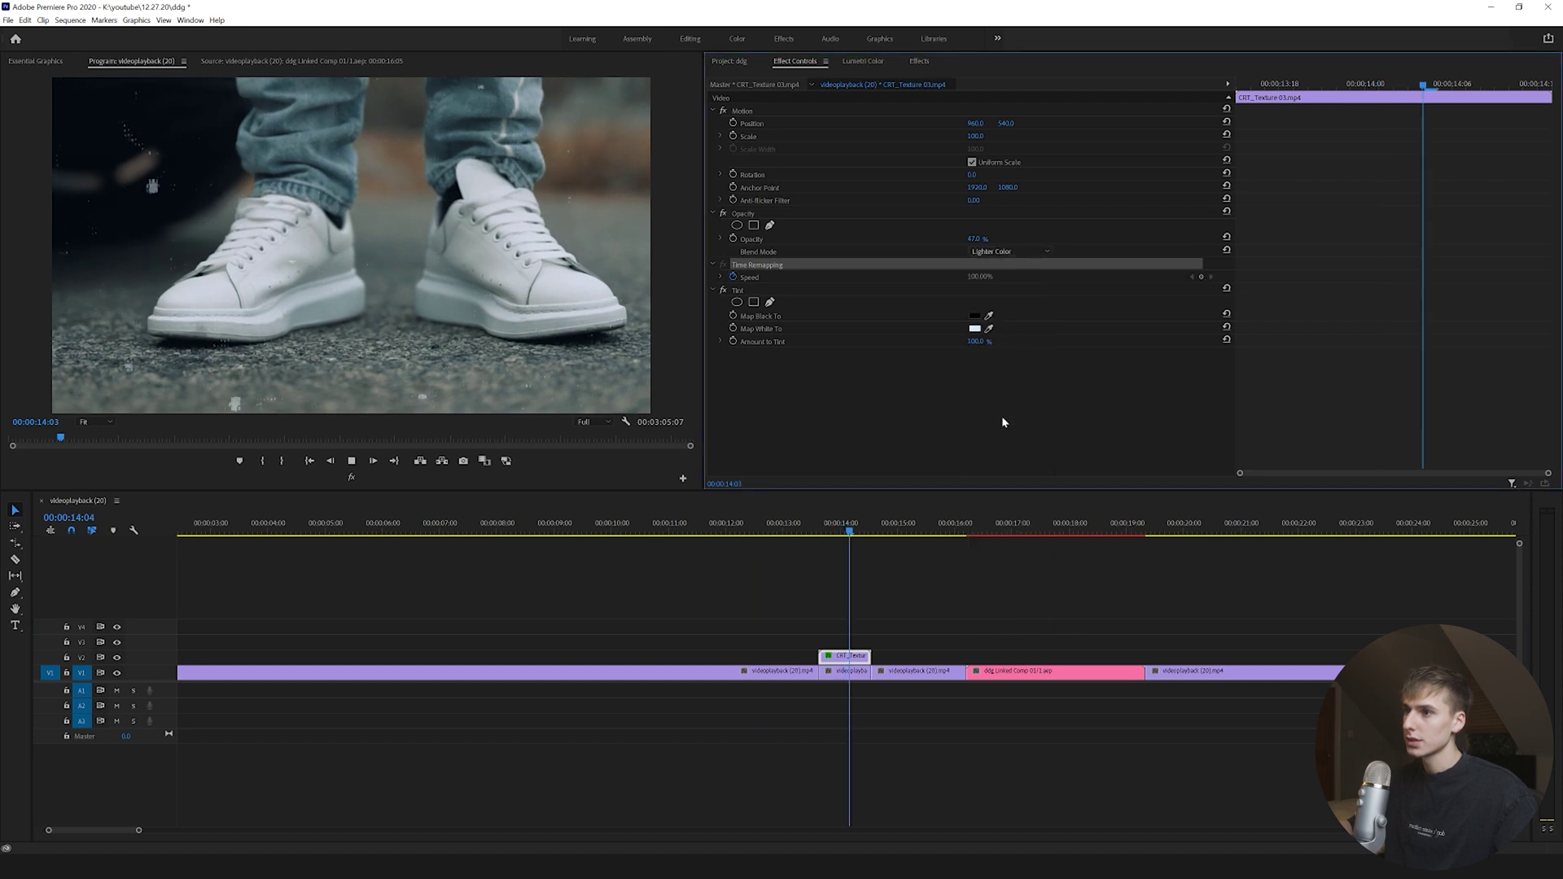
pyautogui.press('space')
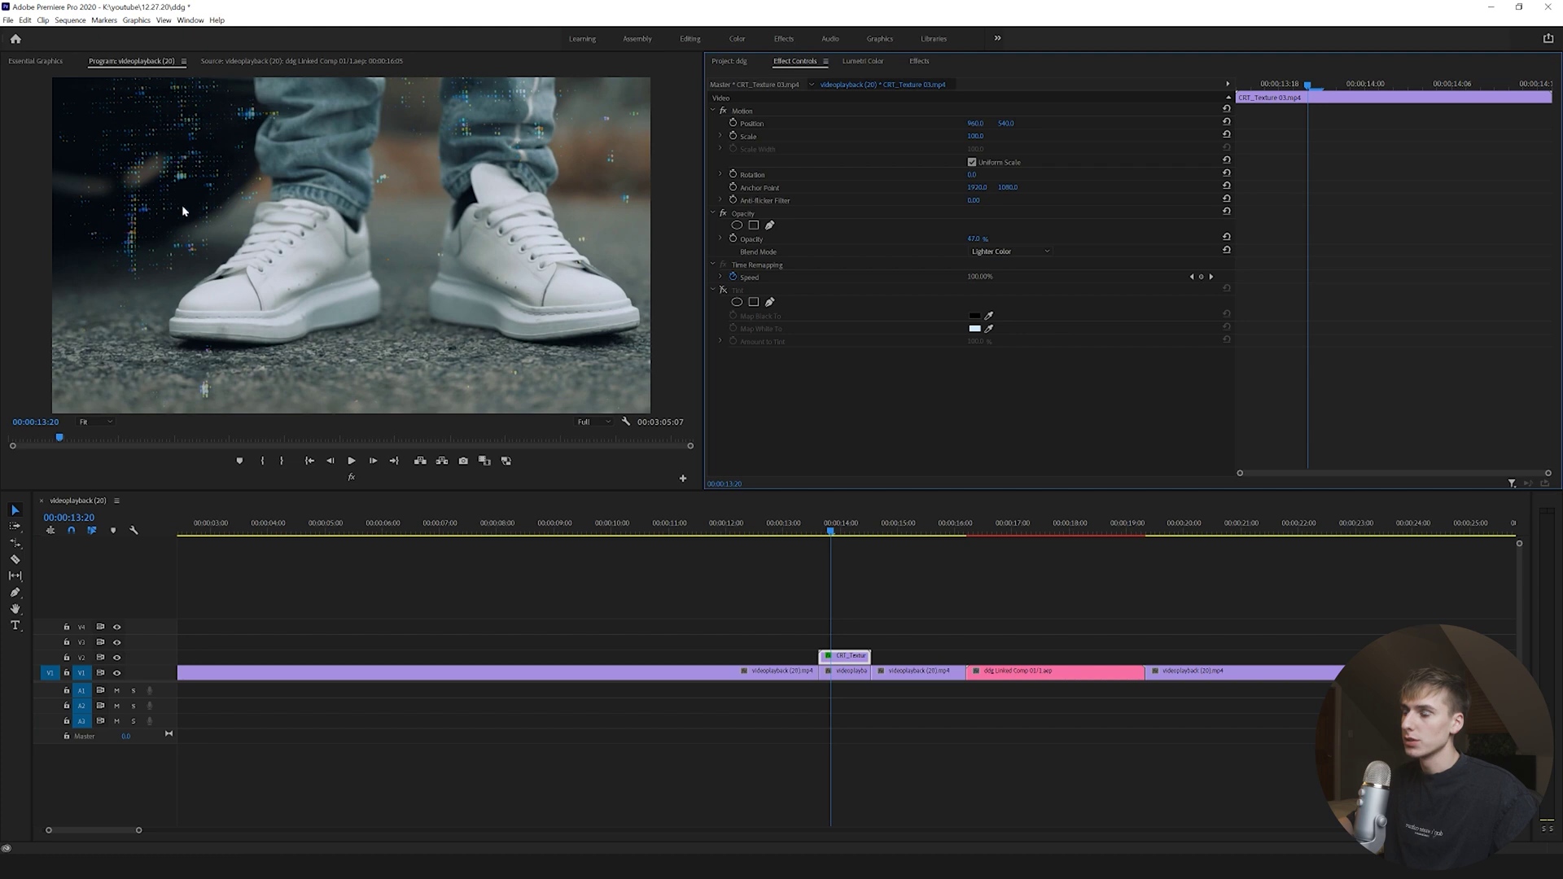
# Apply Color Balance (HLS) to CRT_Texture 03 and scrub through the texture section
pyautogui.hotkey('shift', '7')
pyautogui.write('hls')
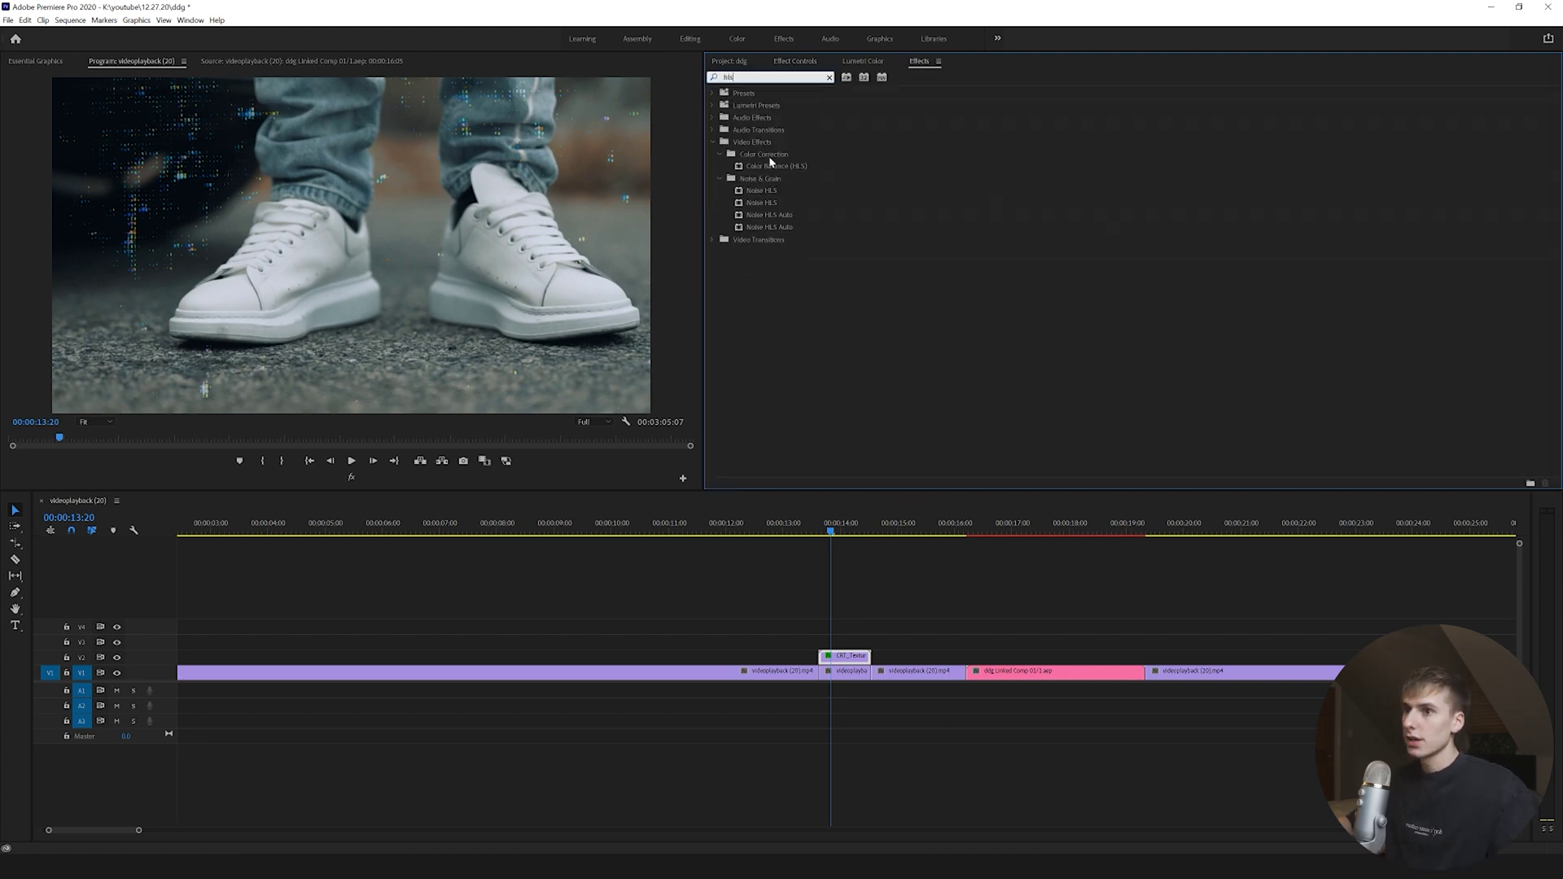
pyautogui.moveTo(770, 163)
pyautogui.mouseDown()
pyautogui.moveTo(862, 594)
pyautogui.moveTo(843, 659)
pyautogui.mouseUp()
pyautogui.click(794, 62)
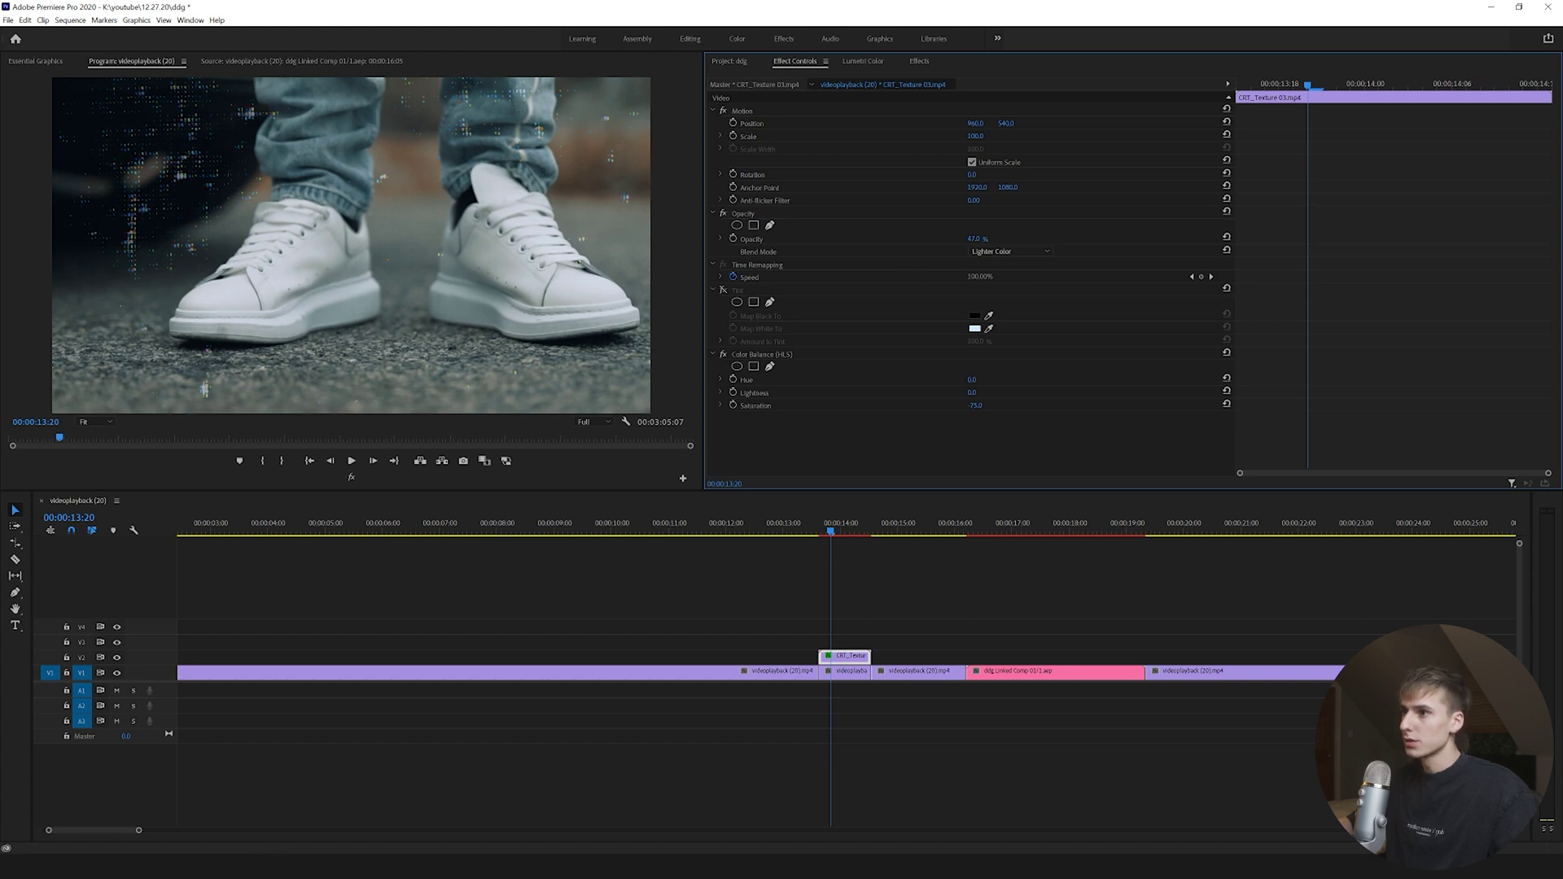
pyautogui.moveTo(854, 524)
pyautogui.mouseDown()
pyautogui.moveTo(873, 523)
pyautogui.moveTo(828, 525)
pyautogui.mouseUp()
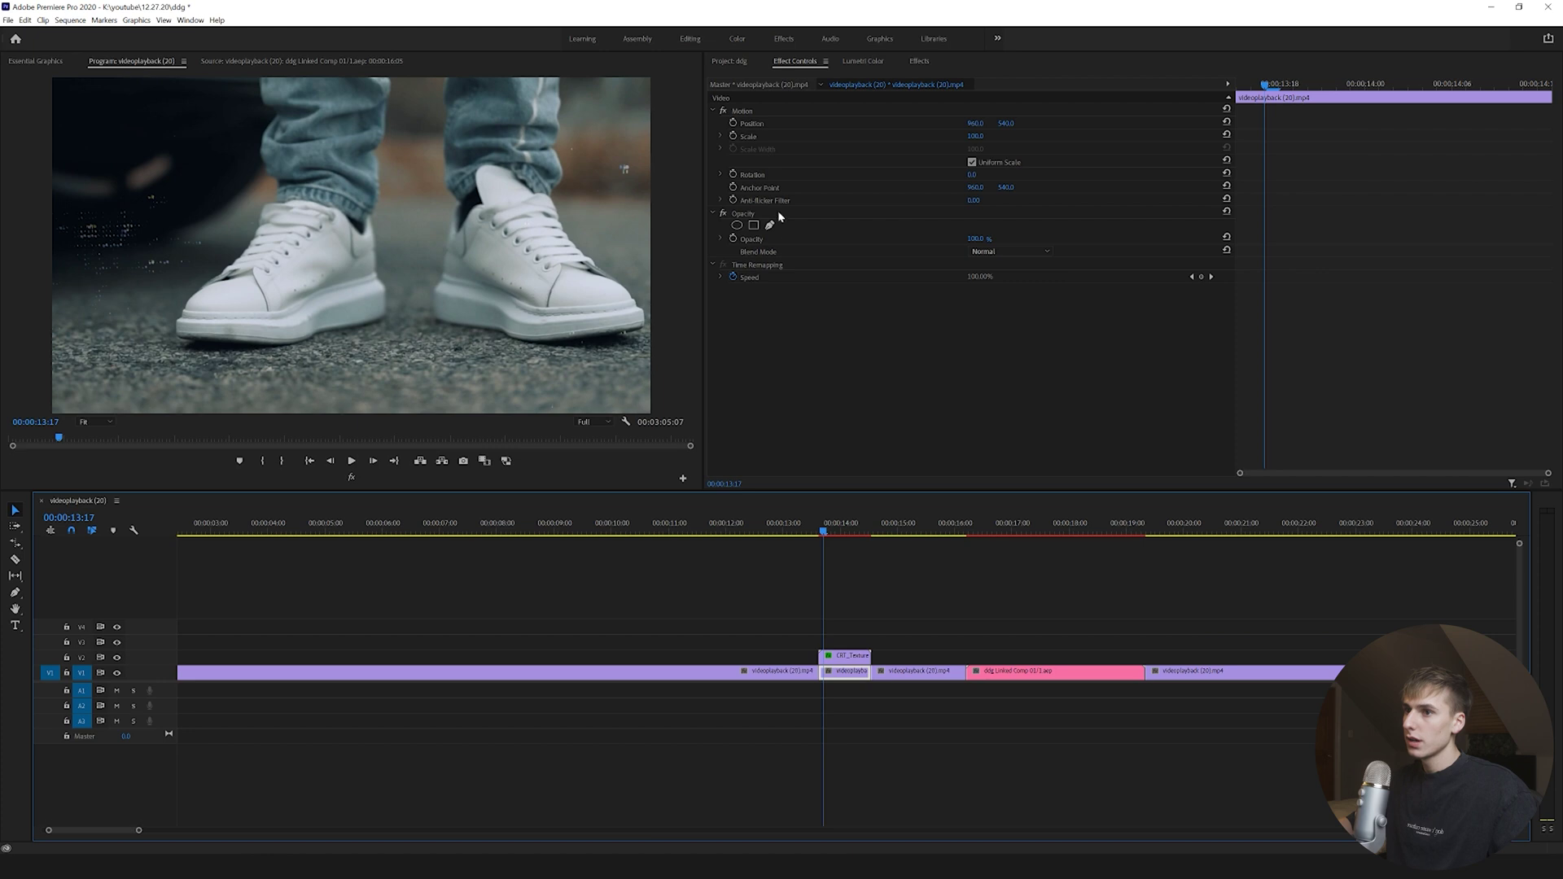
pyautogui.click(737, 225)
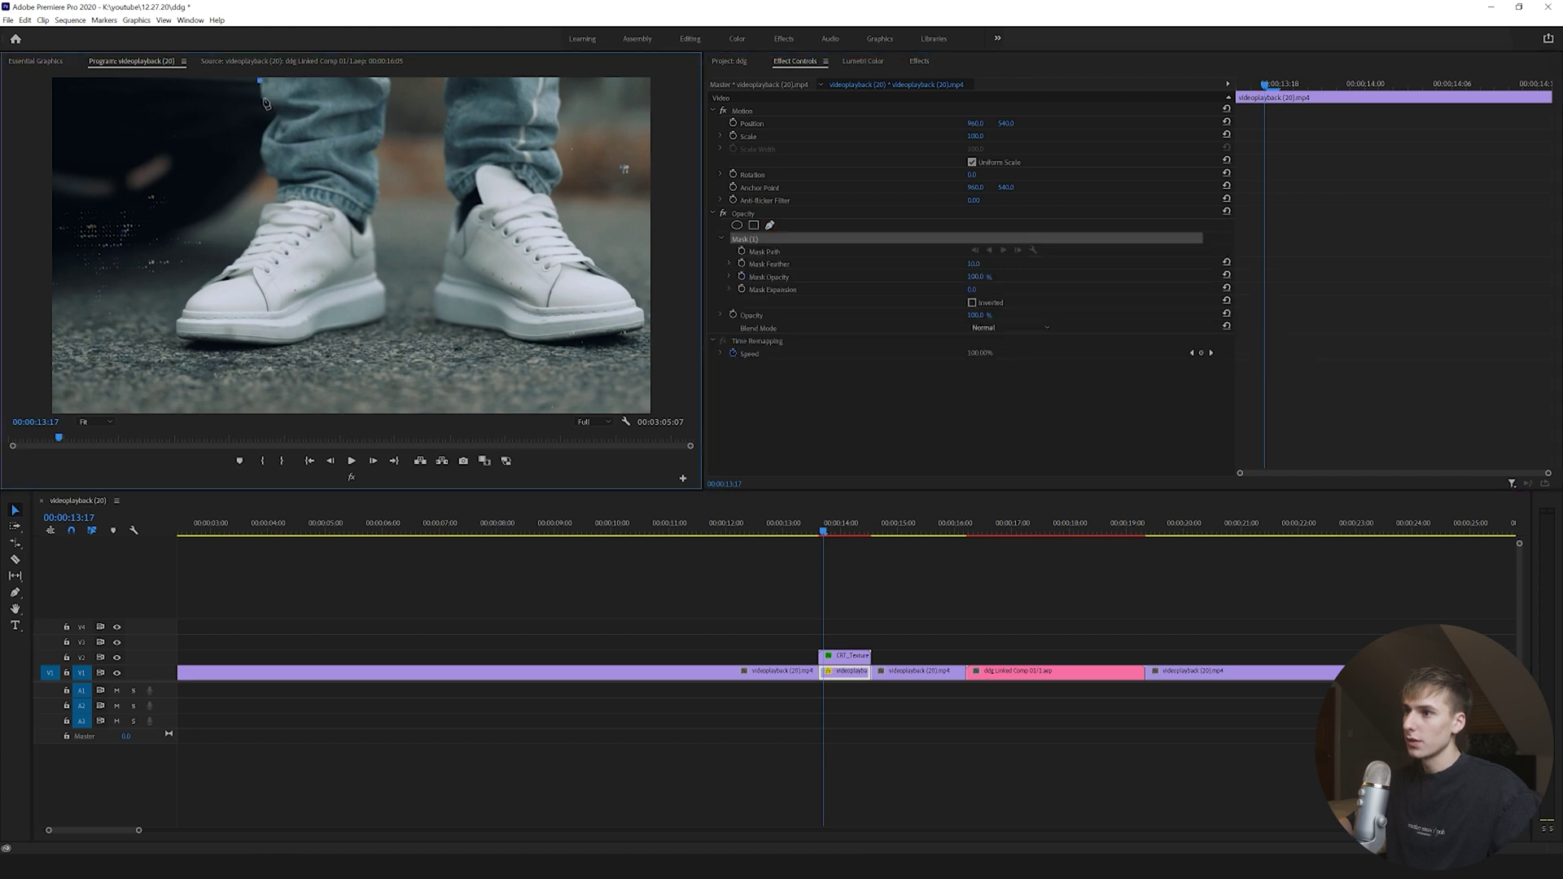
pyautogui.click(846, 656)
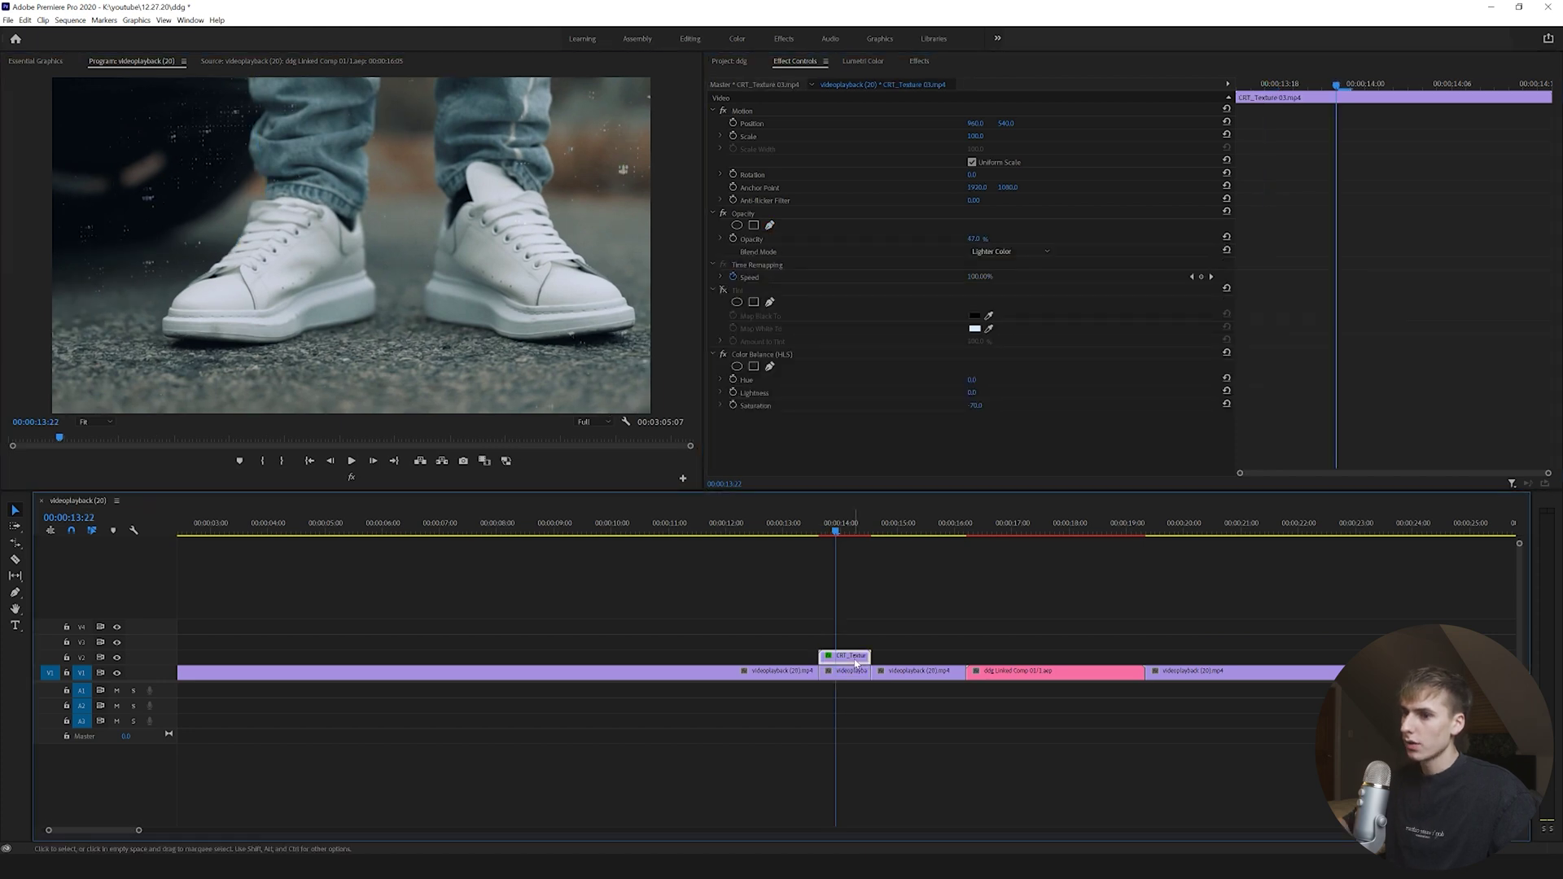
pyautogui.rightClick(853, 659)
pyautogui.press('Escape')
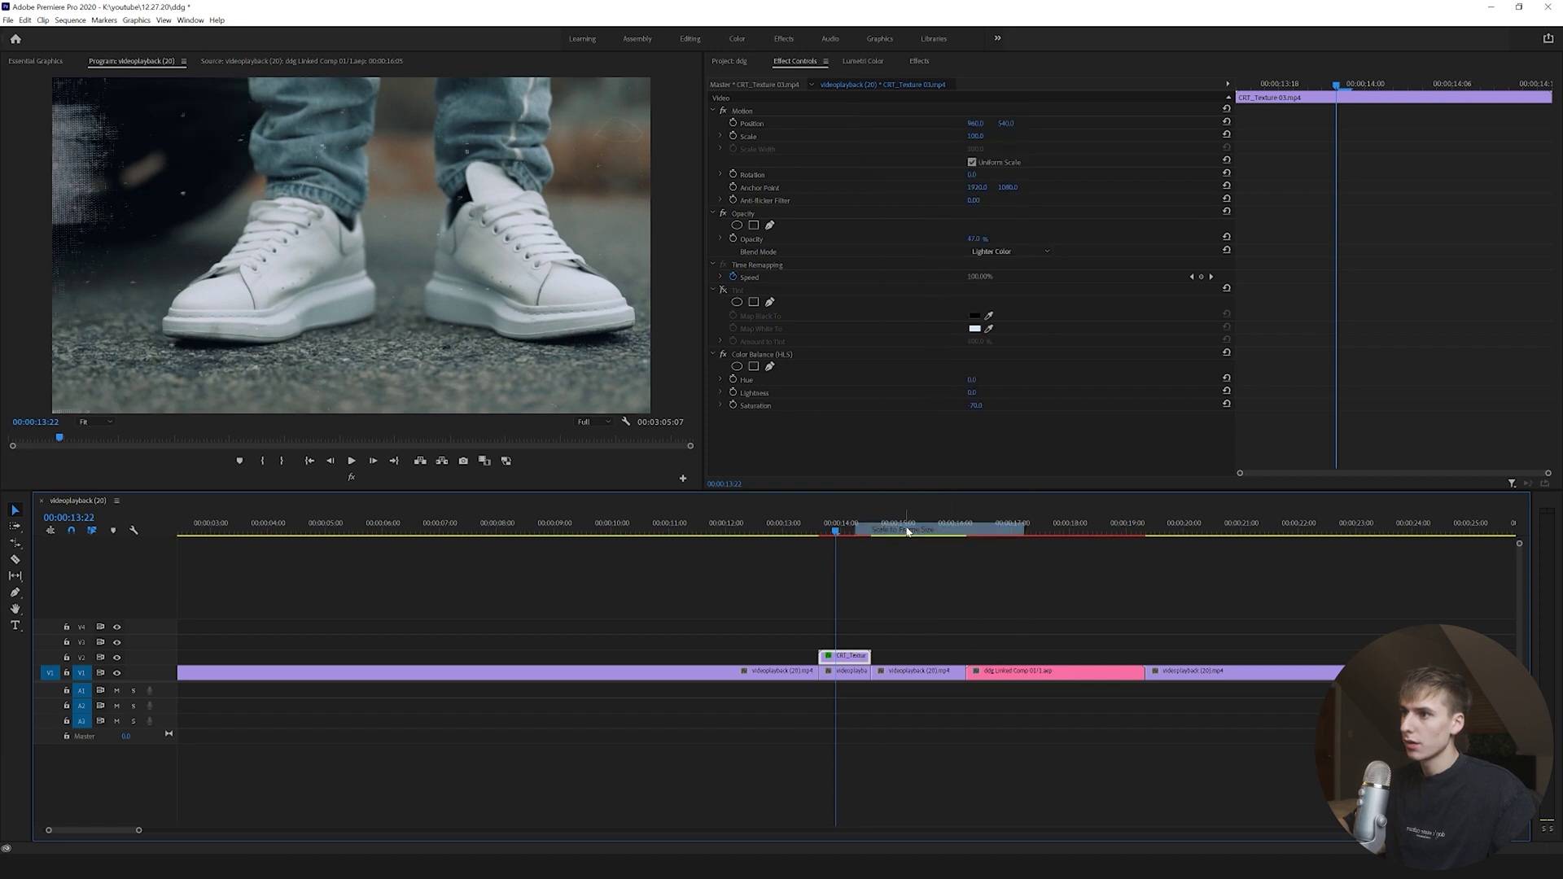
pyautogui.moveTo(835, 531); pyautogui.dragTo(863, 532)
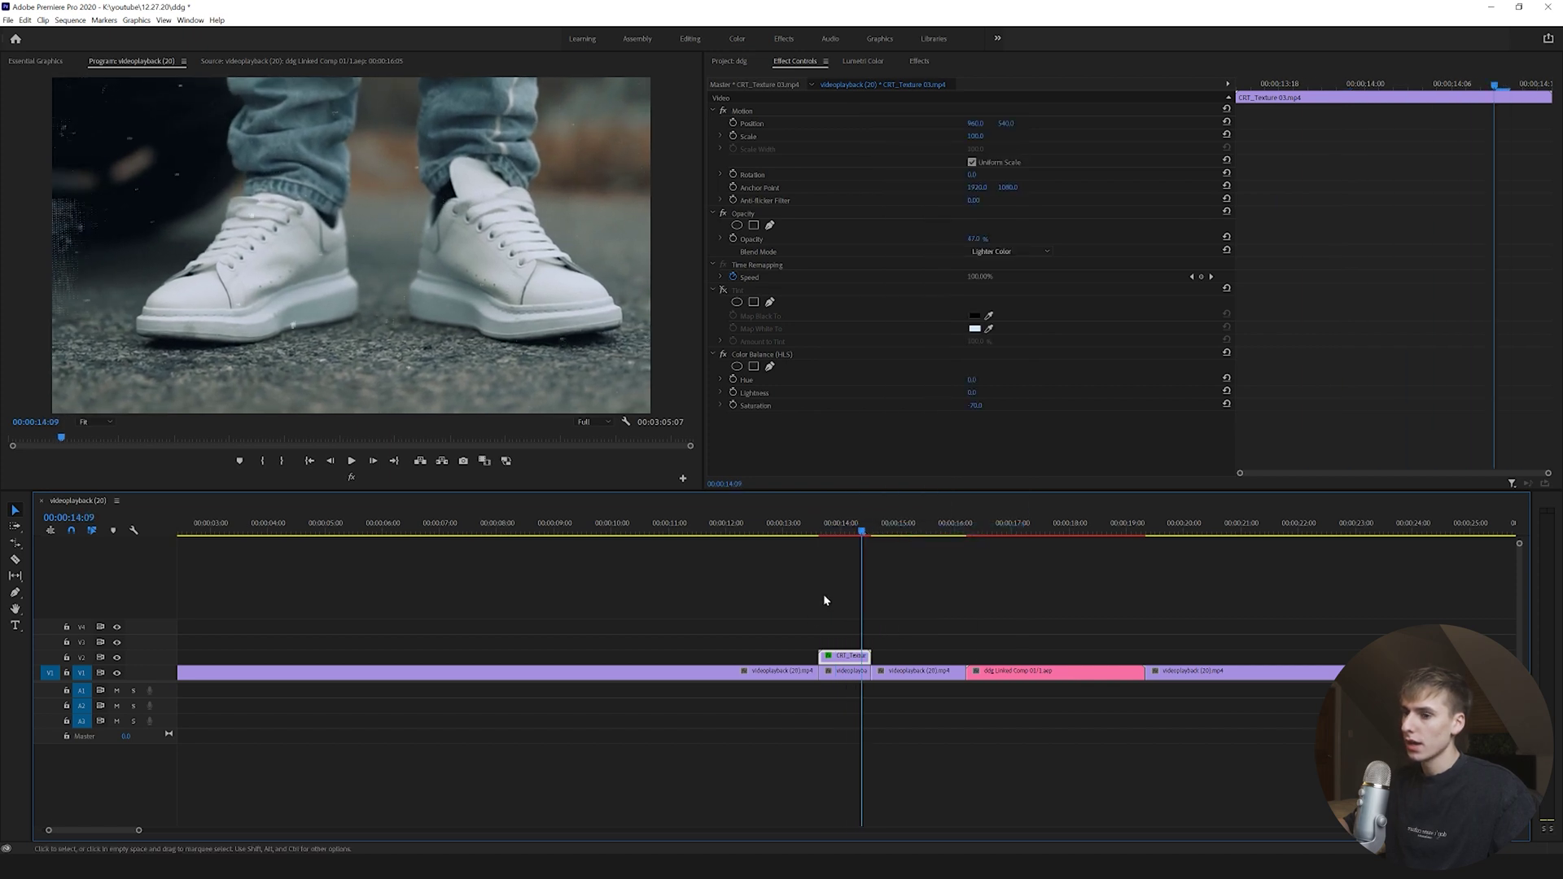
pyautogui.rightClick(837, 658)
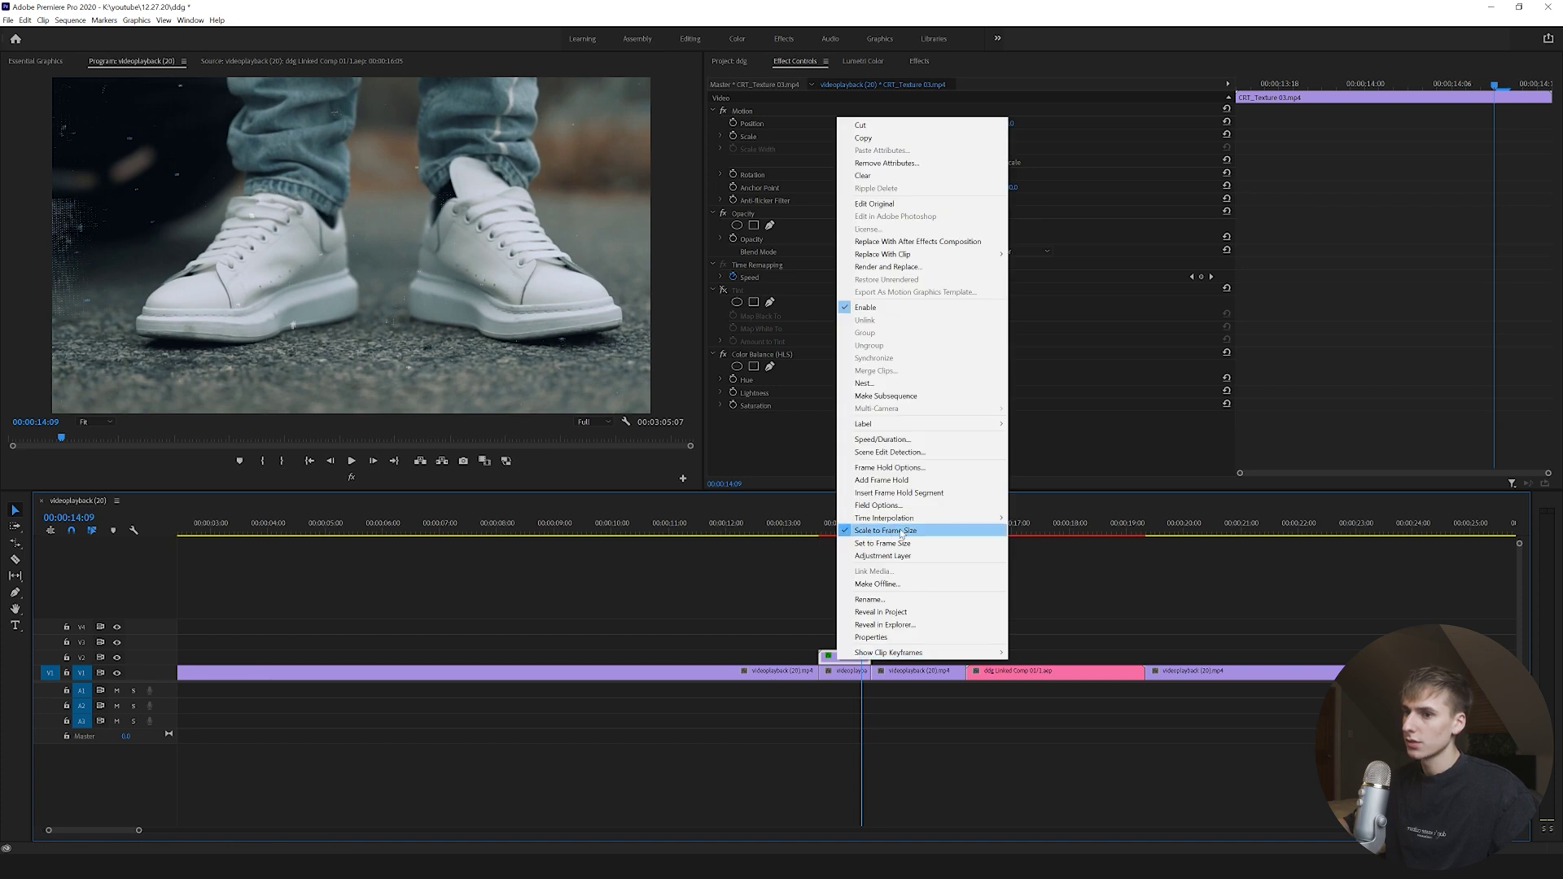
pyautogui.moveTo(821, 533); pyautogui.dragTo(837, 534)
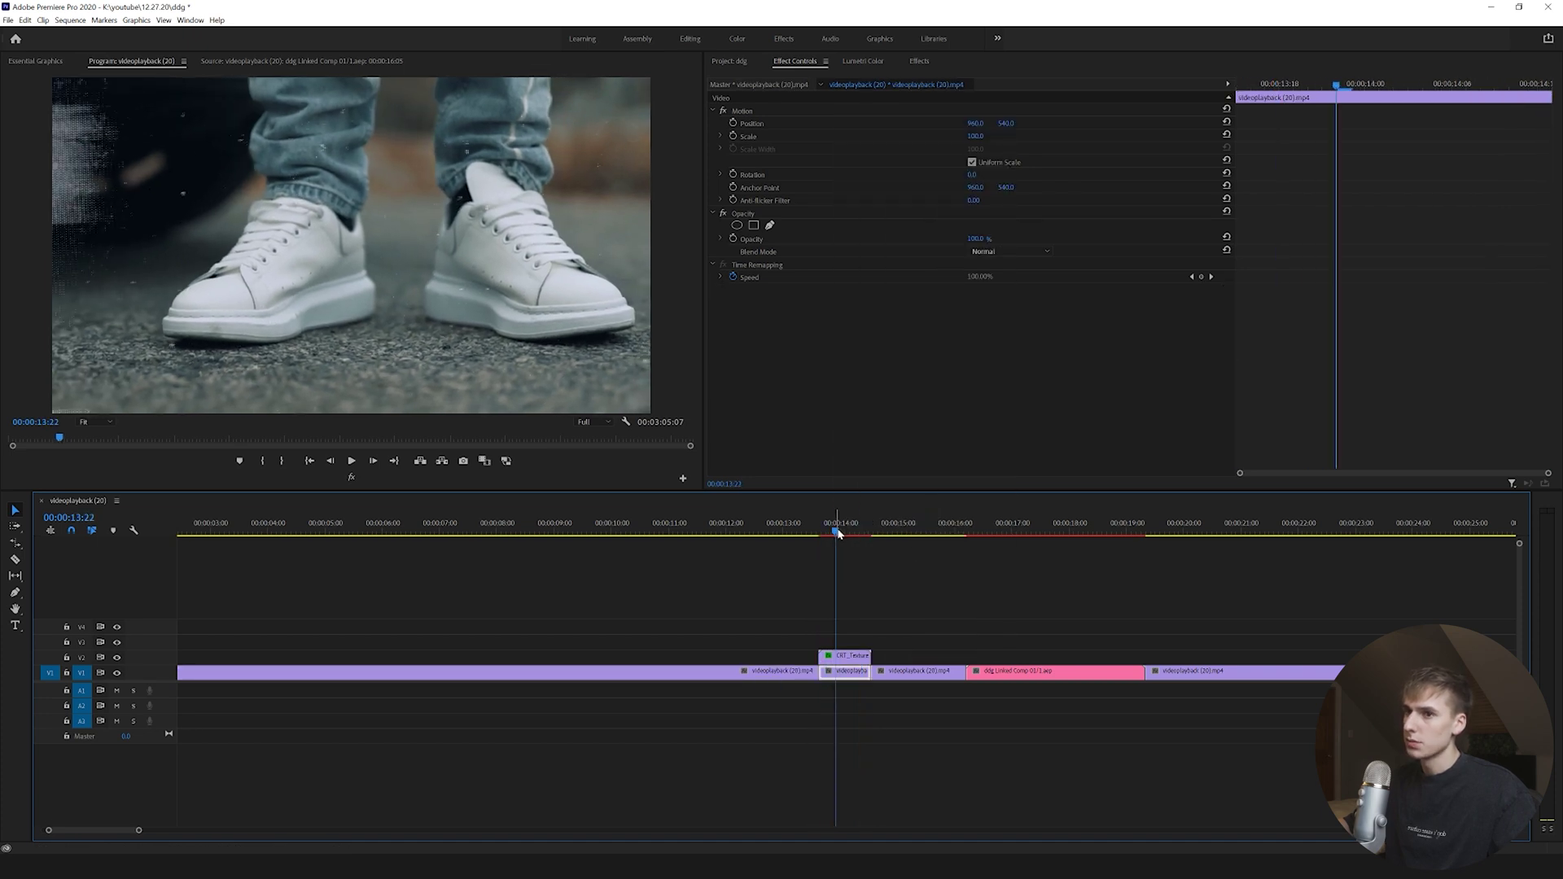
pyautogui.click(850, 659)
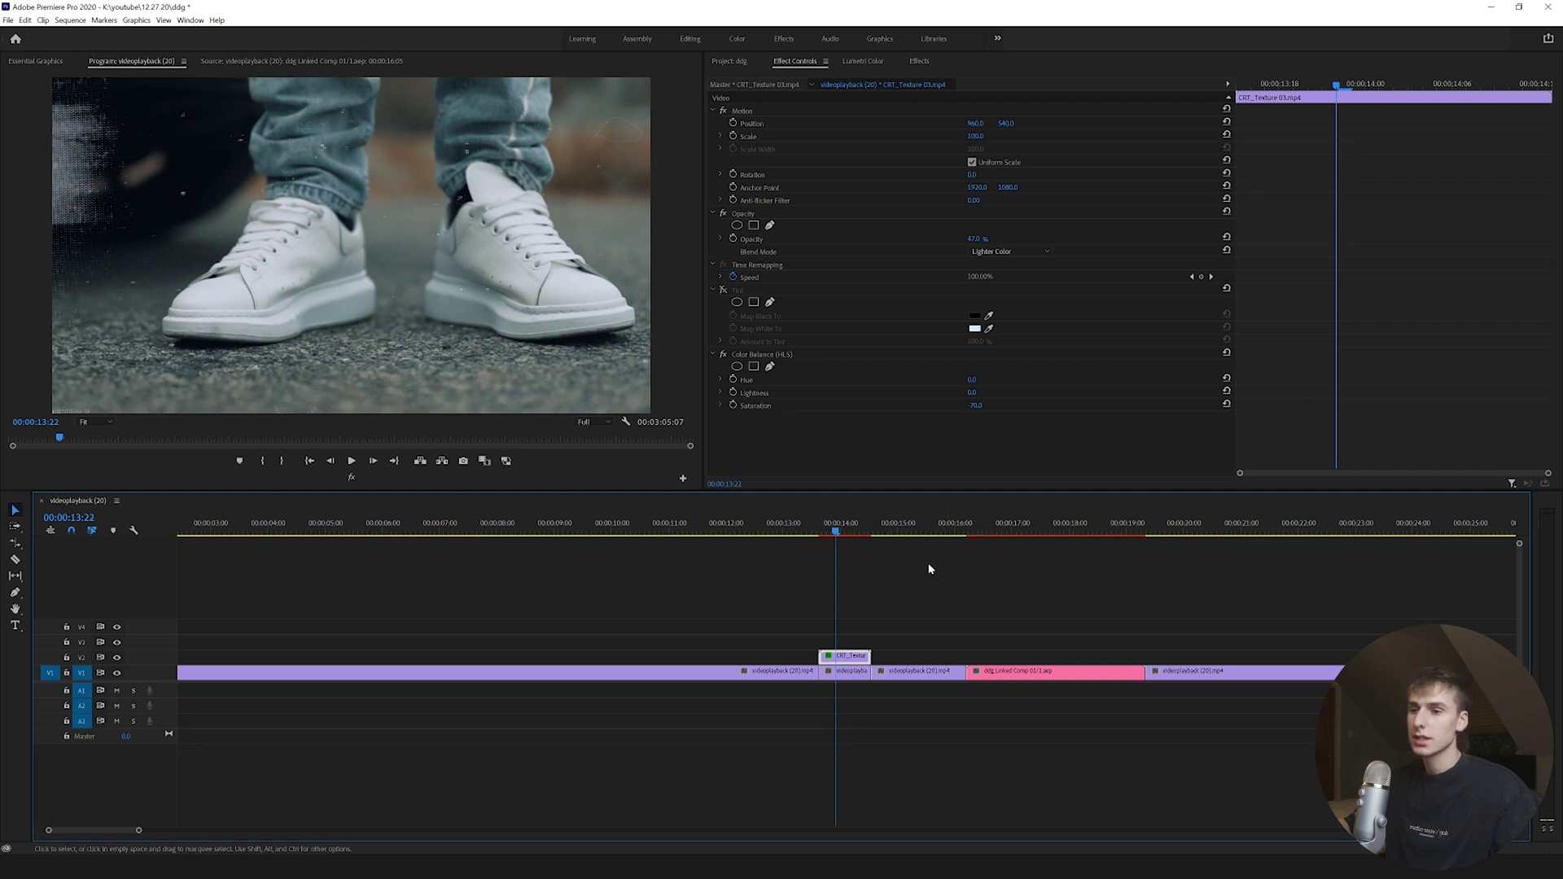
# Play the edit from the sneakers shot through the texture transition and rapper shot
pyautogui.click(847, 631)
pyautogui.press('space')
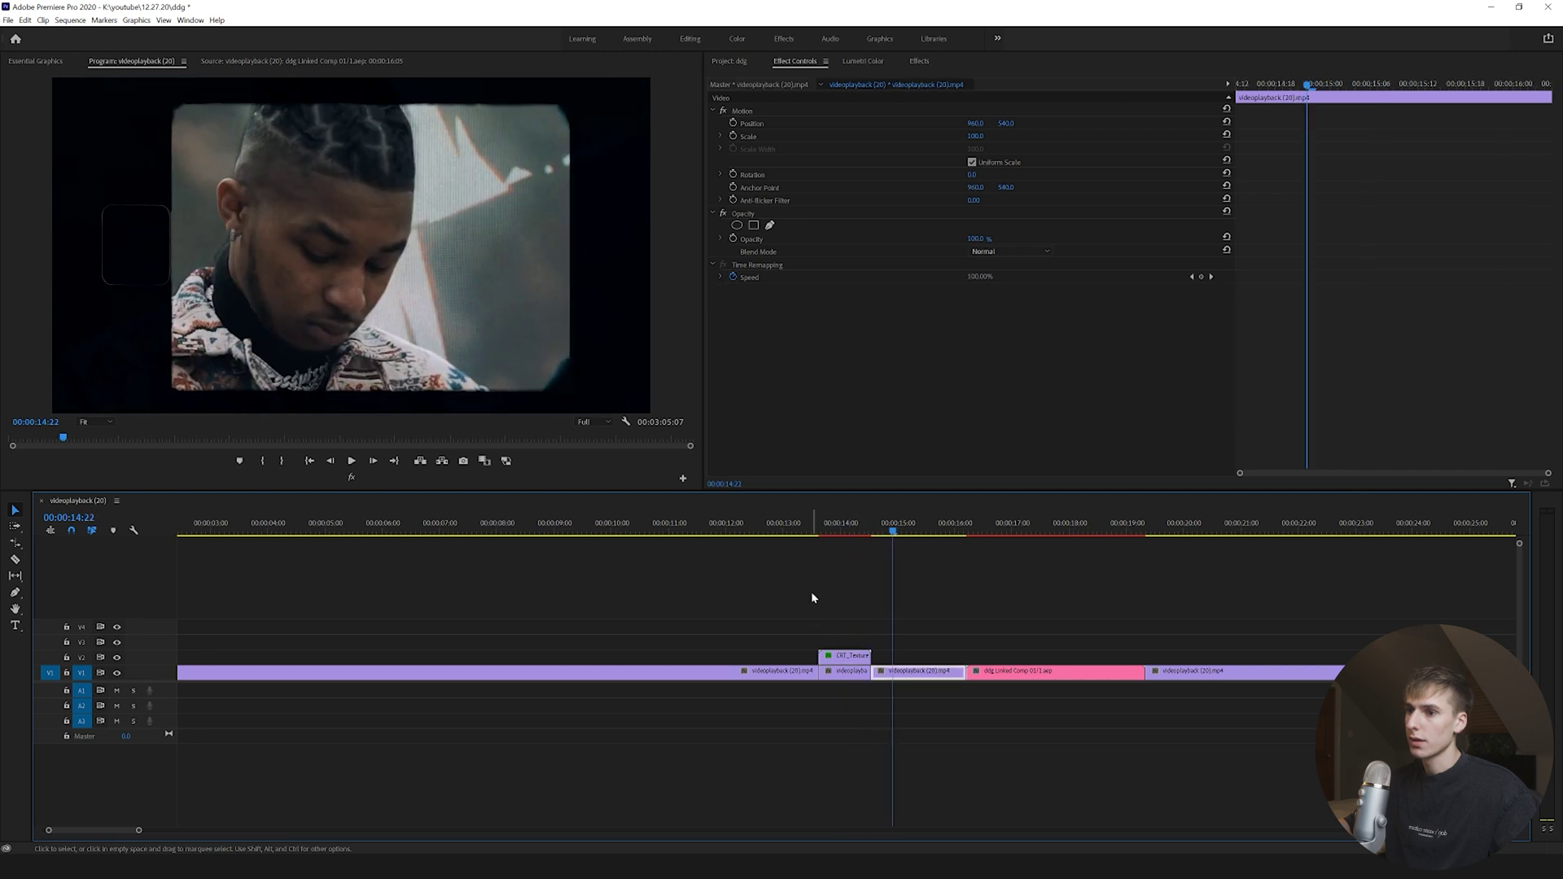
pyautogui.click(812, 597)
pyautogui.click(818, 530)
pyautogui.press('space')
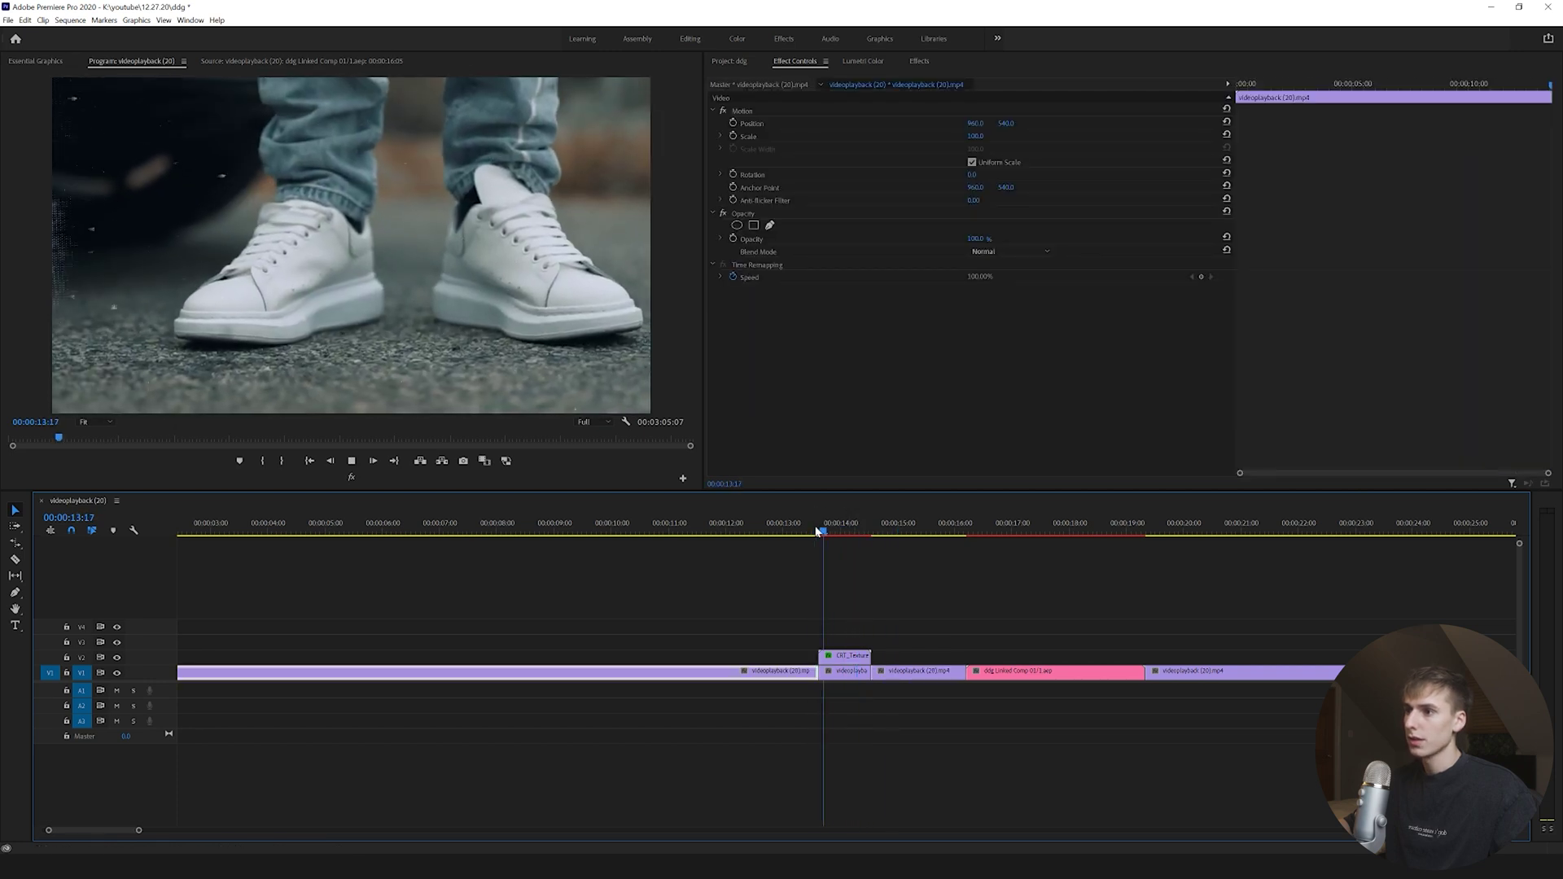
pyautogui.click(804, 530)
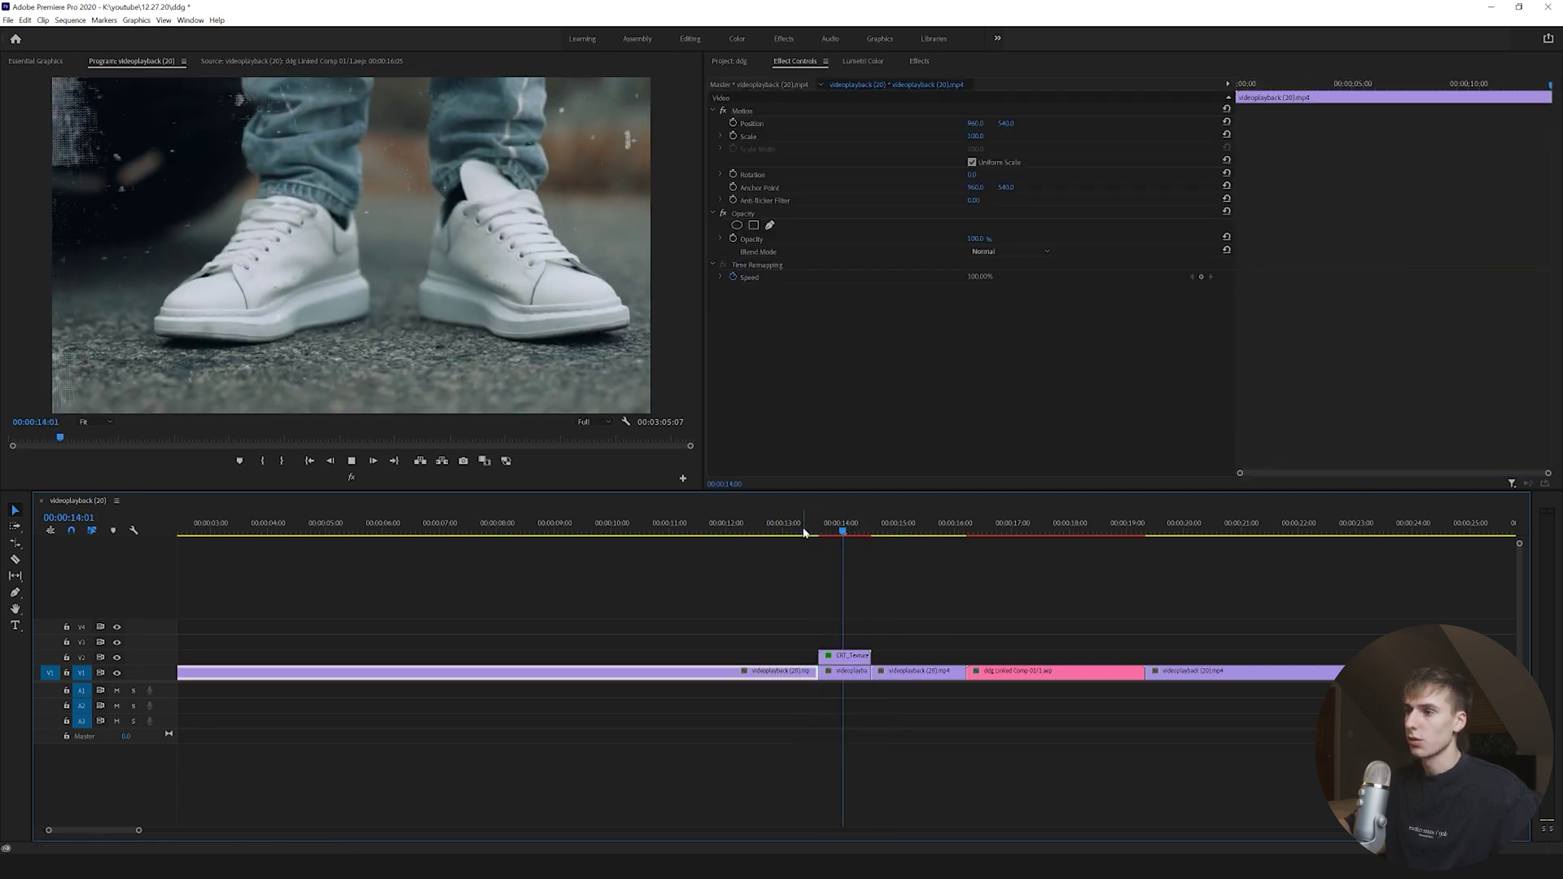
pyautogui.moveTo(965, 523); pyautogui.dragTo(960, 523)
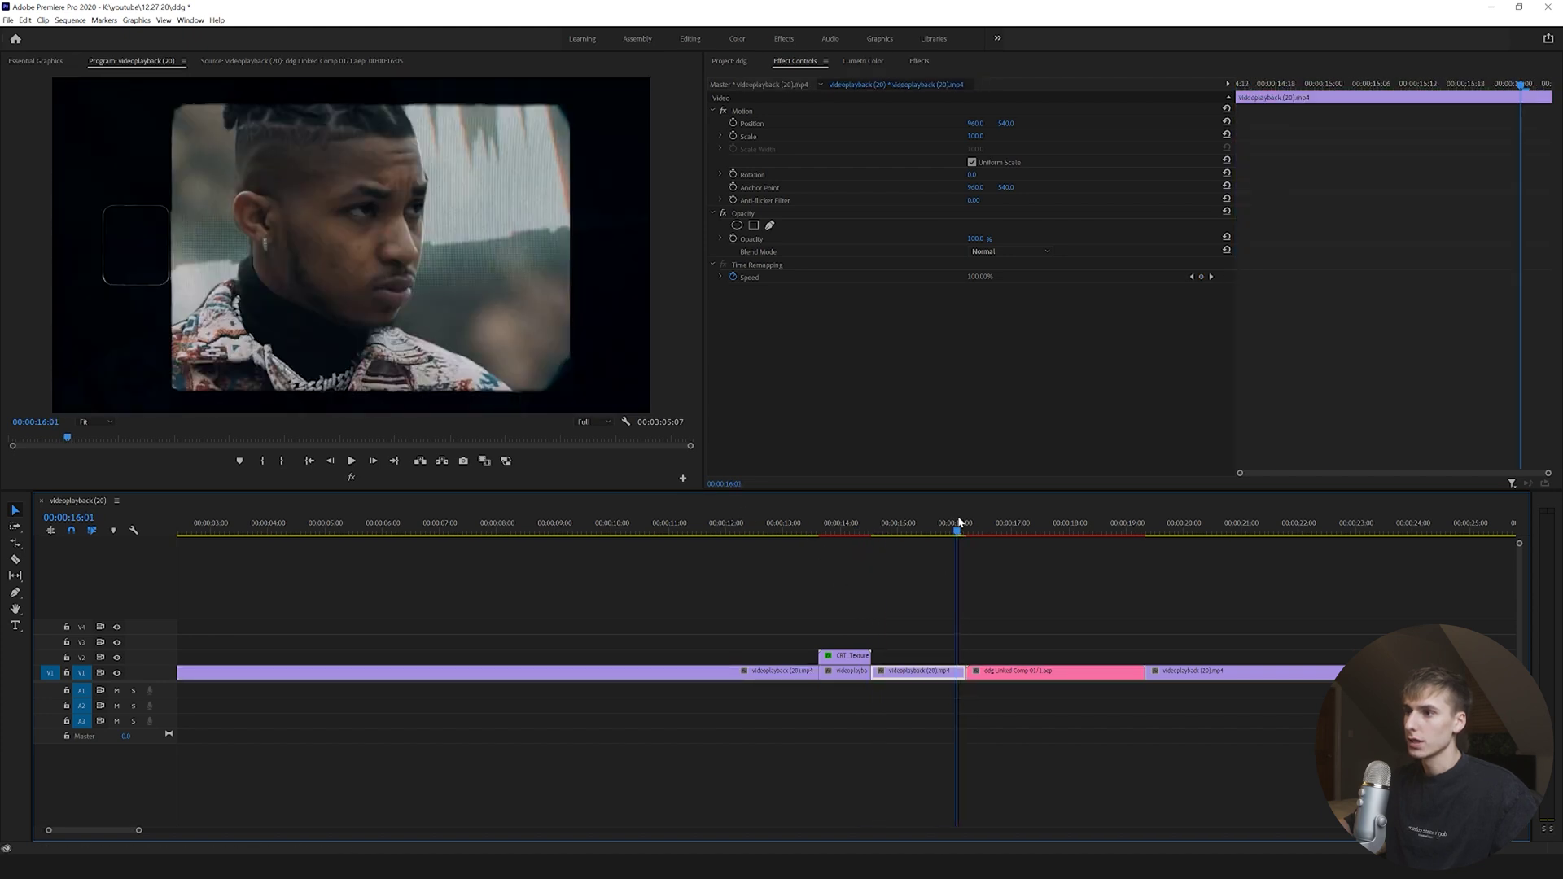
pyautogui.press('space')
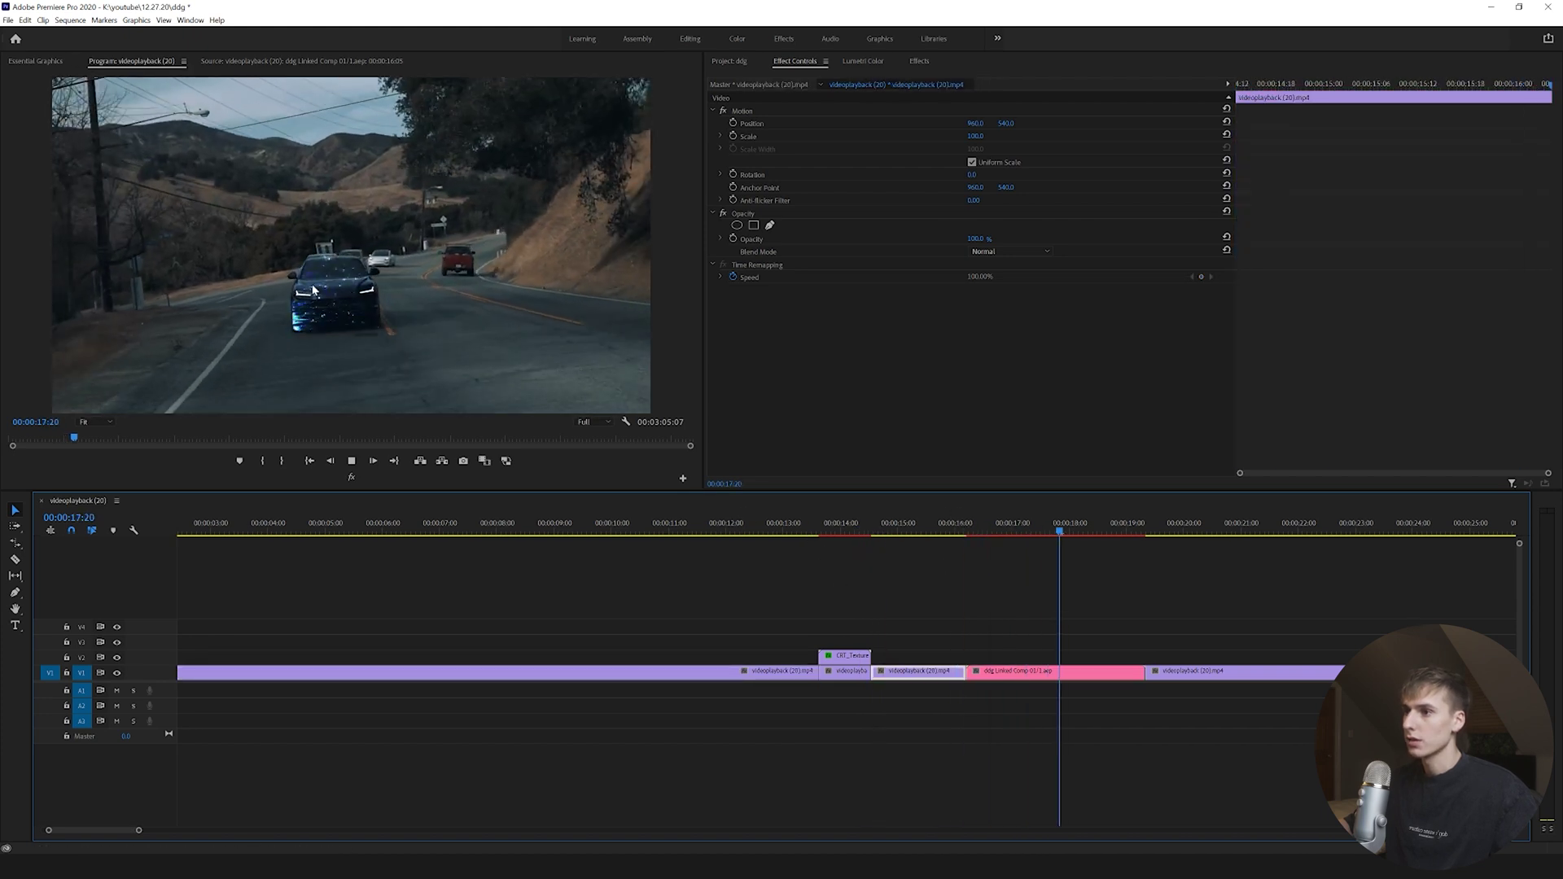
pyautogui.press('space')
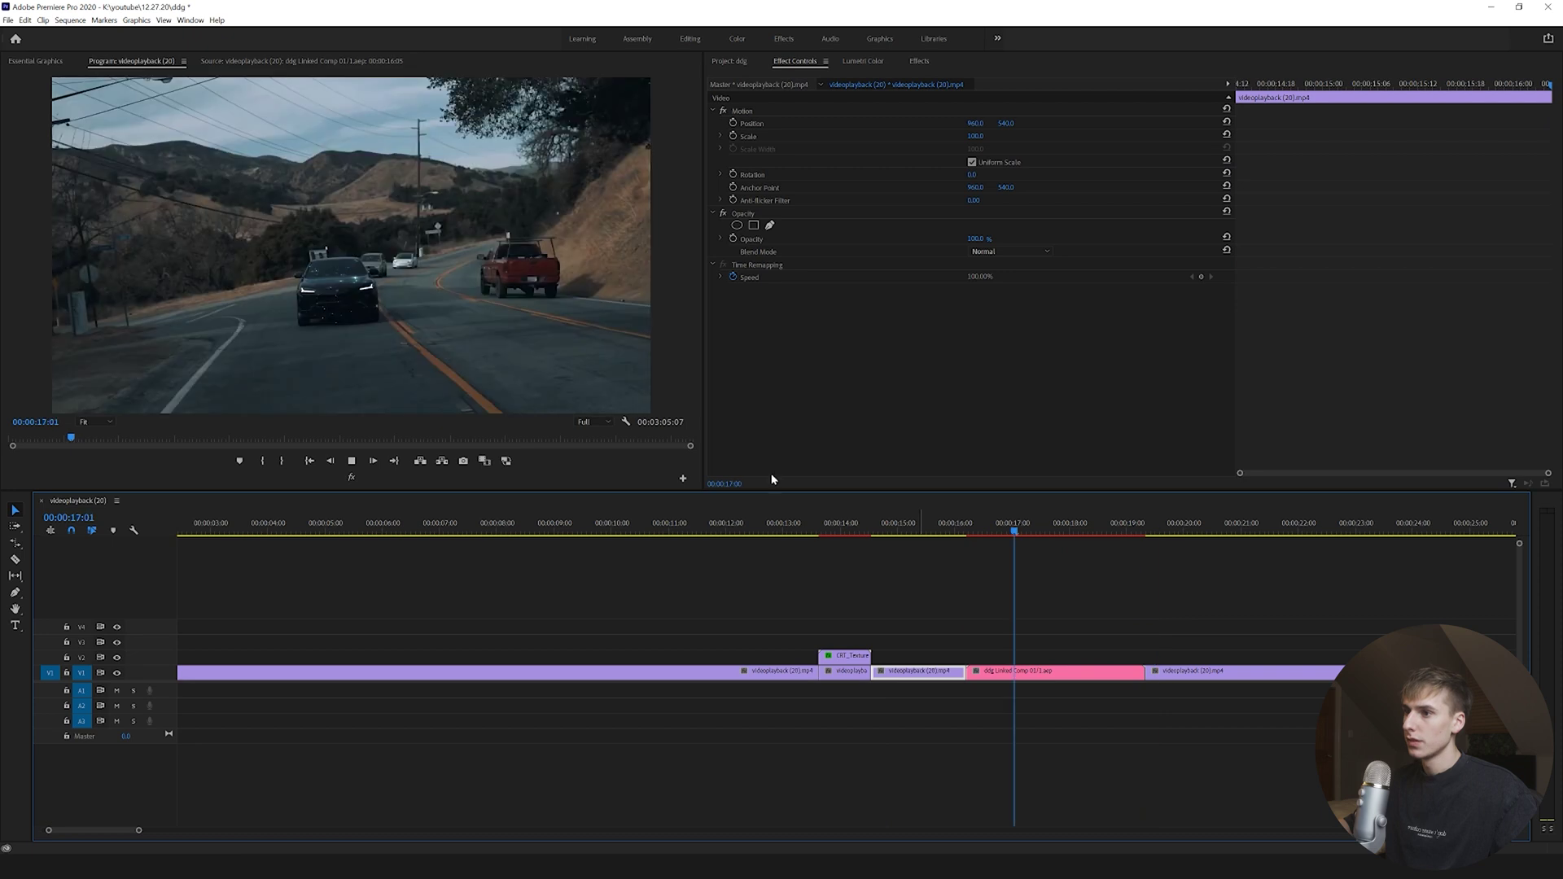
pyautogui.press('space')
# Select the pink linked car comp clip and play the glitched car shot
pyautogui.click(977, 670)
pyautogui.press('space')
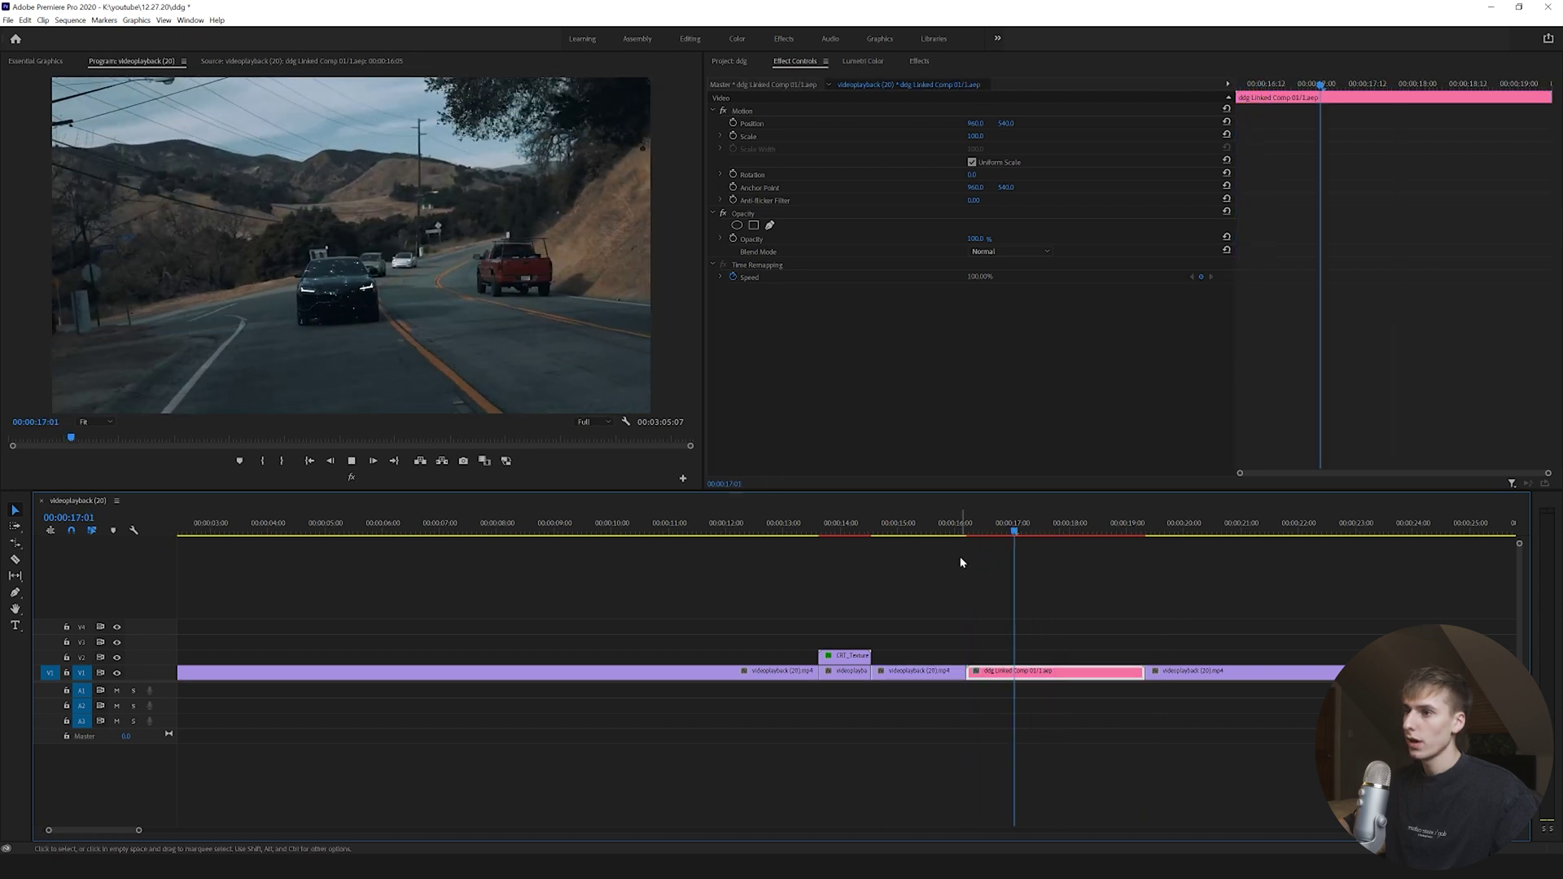
pyautogui.press('space')
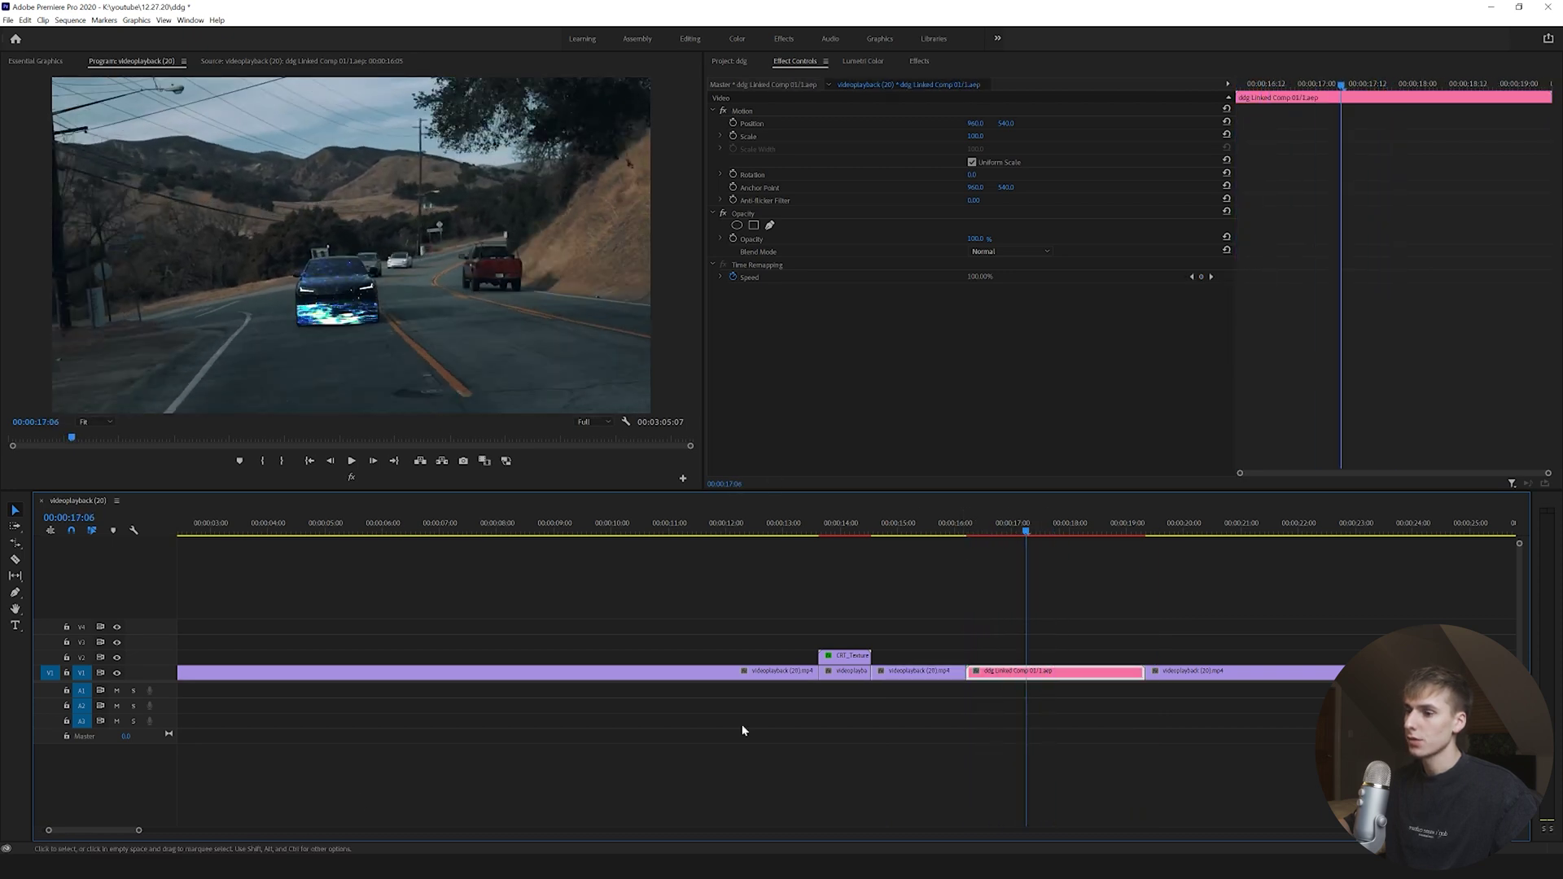
# Preview the linked car comp in After Effects, inspecting both CRT texture layers
pyautogui.hotkey('alt', 'Tab')
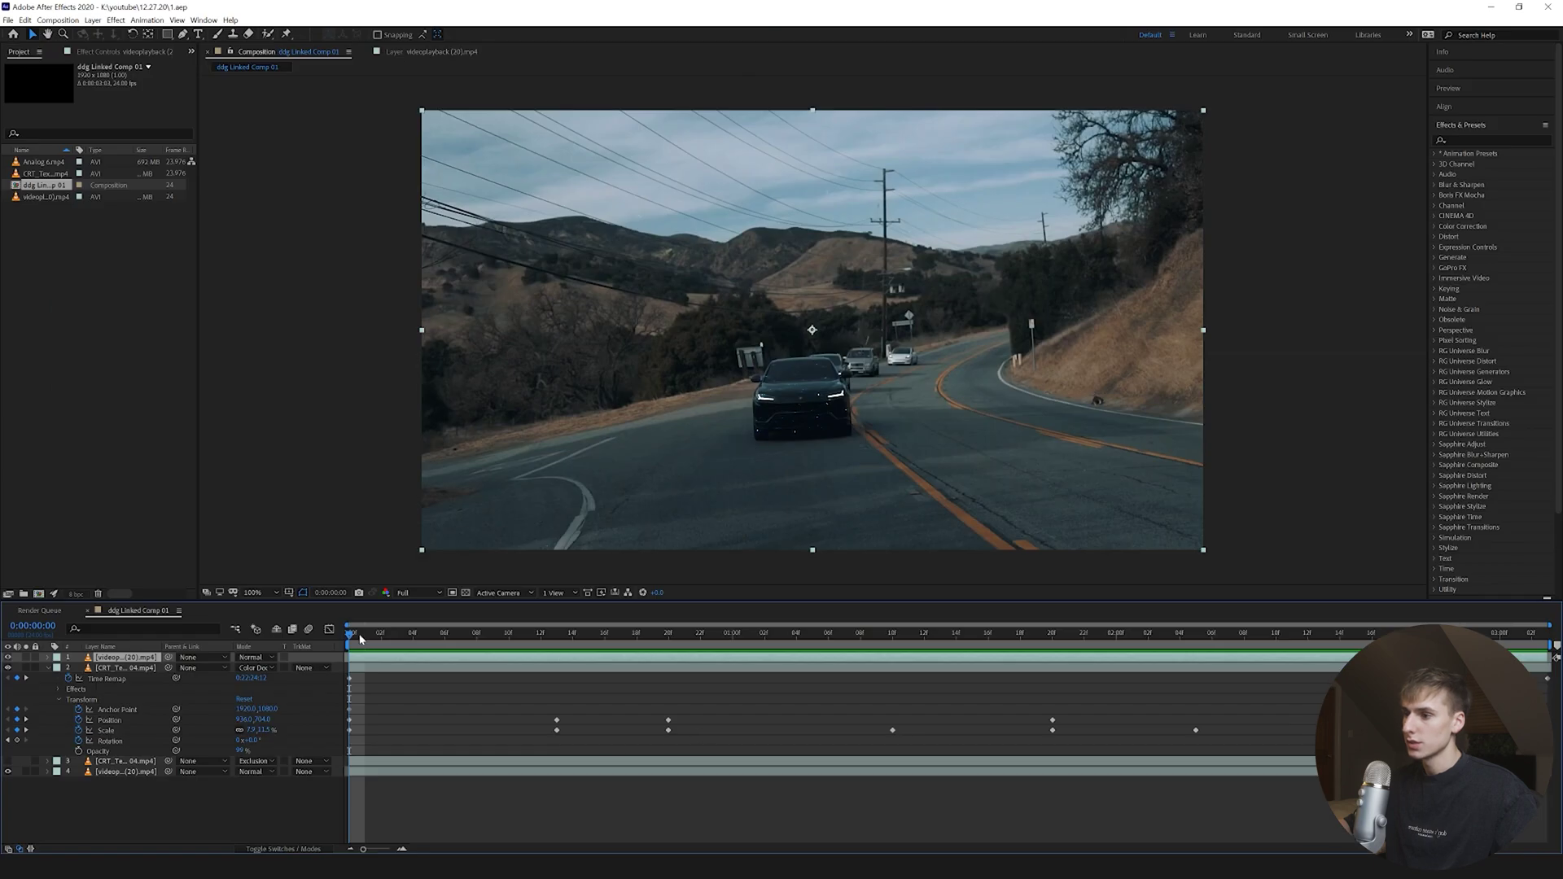
pyautogui.press('space')
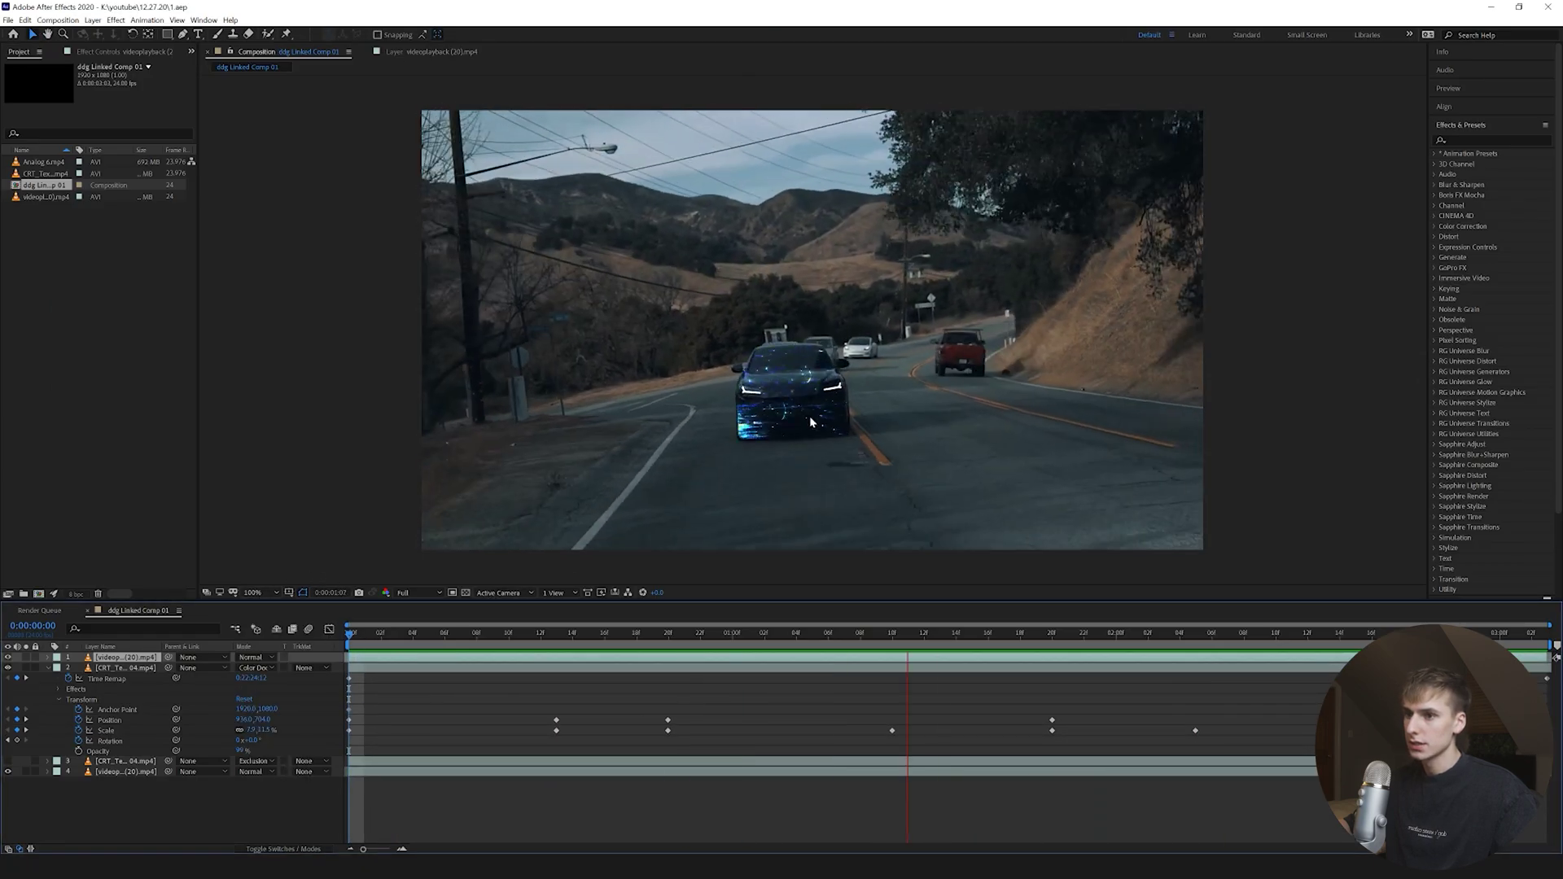
pyautogui.press('space')
pyautogui.click(110, 668)
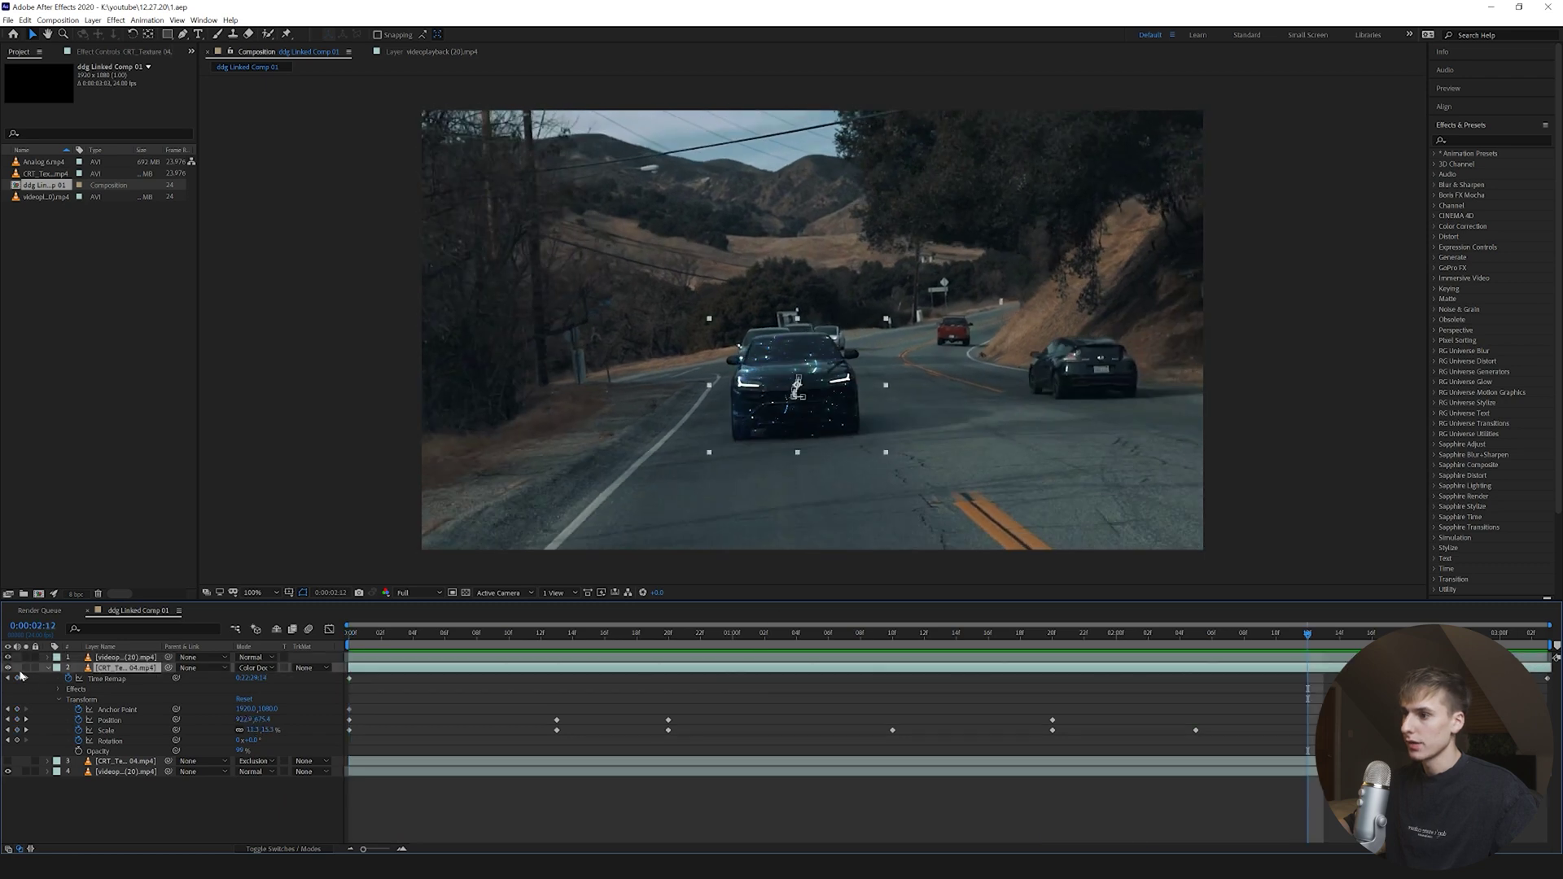
pyautogui.click(9, 761)
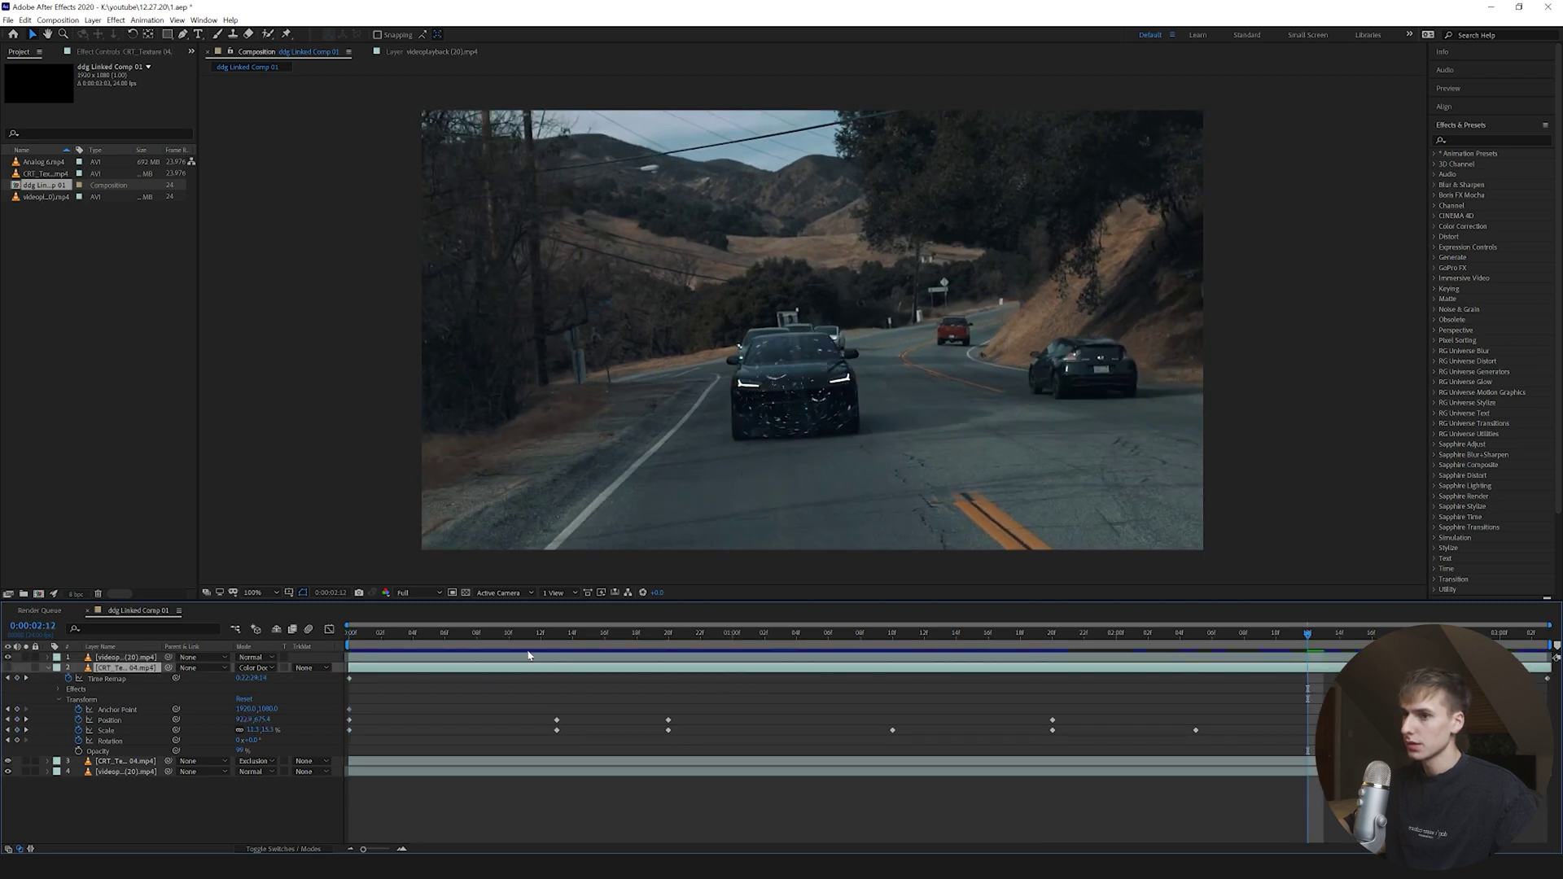
pyautogui.press('Home')
pyautogui.press('space')
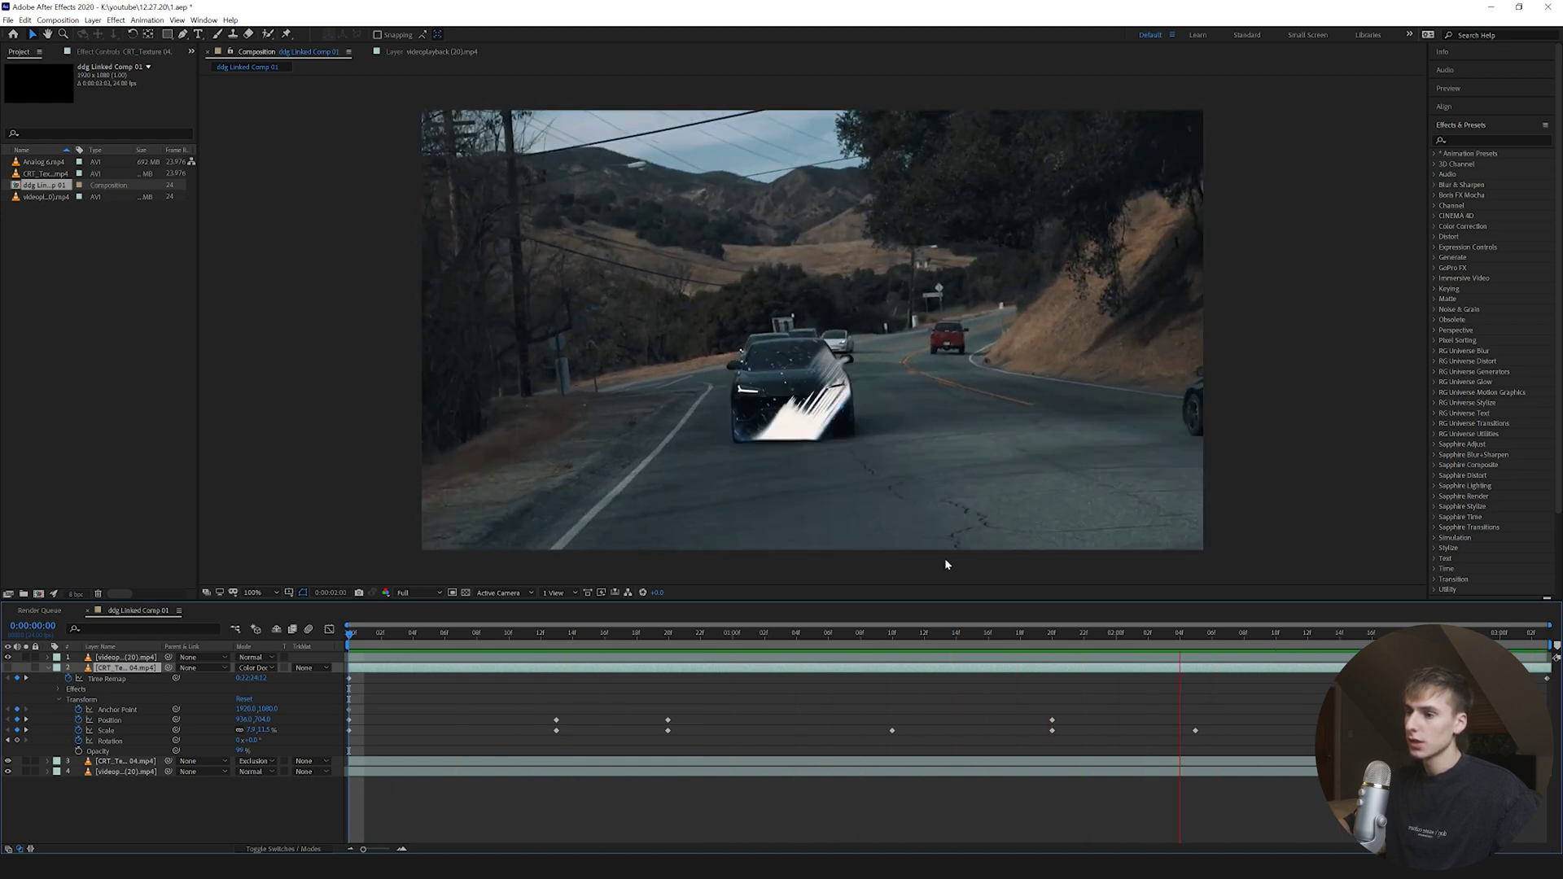
pyautogui.press('space')
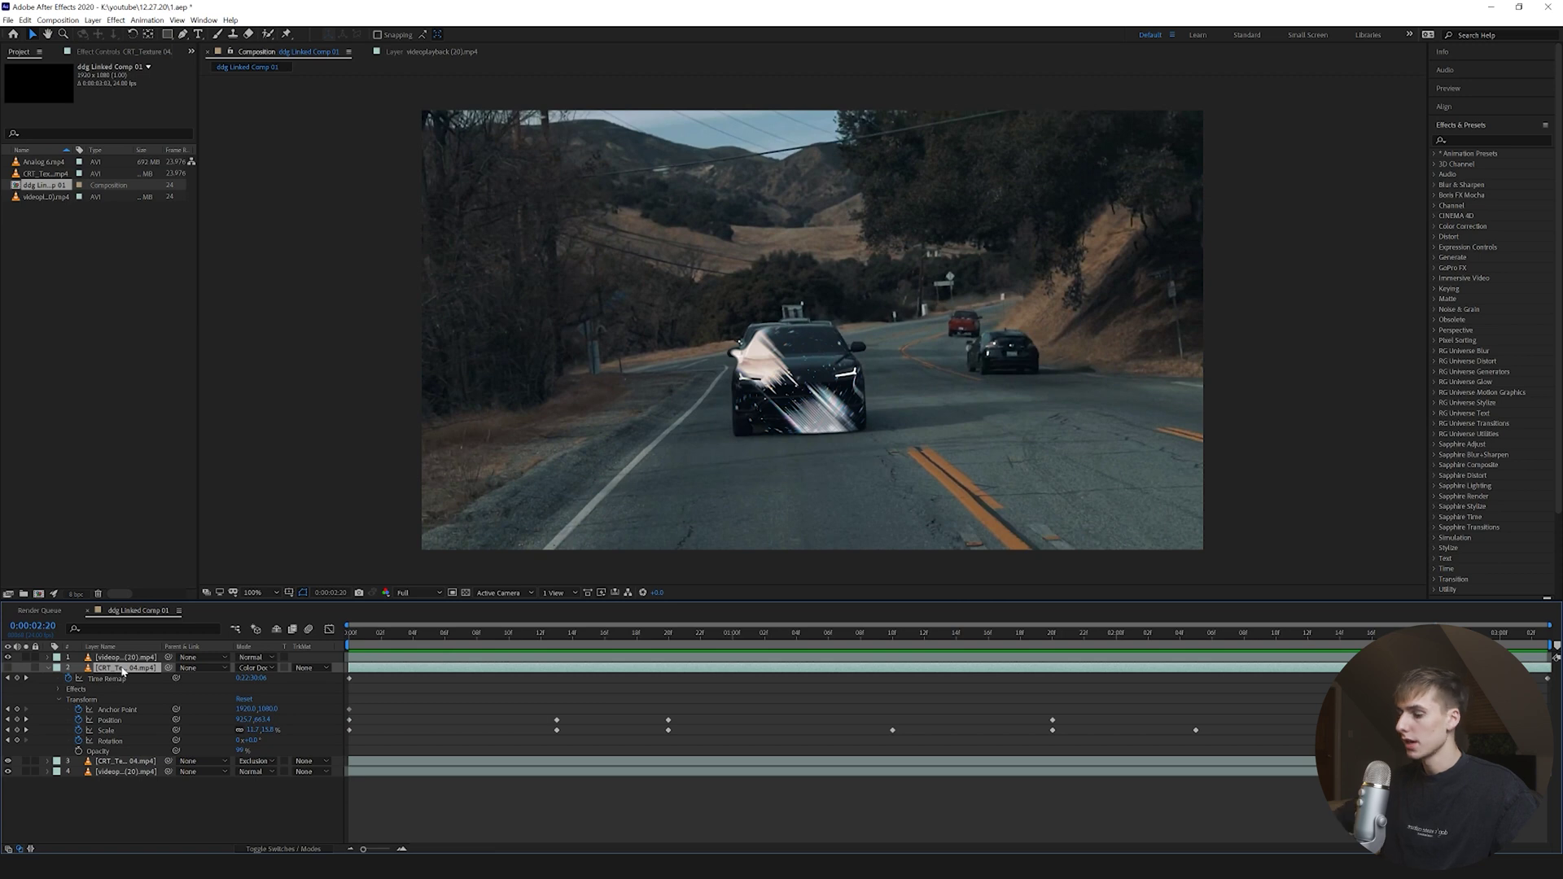
# Delete the texture and duplicate layers, keeping only videoplayback (20).mp4
pyautogui.press('Delete')
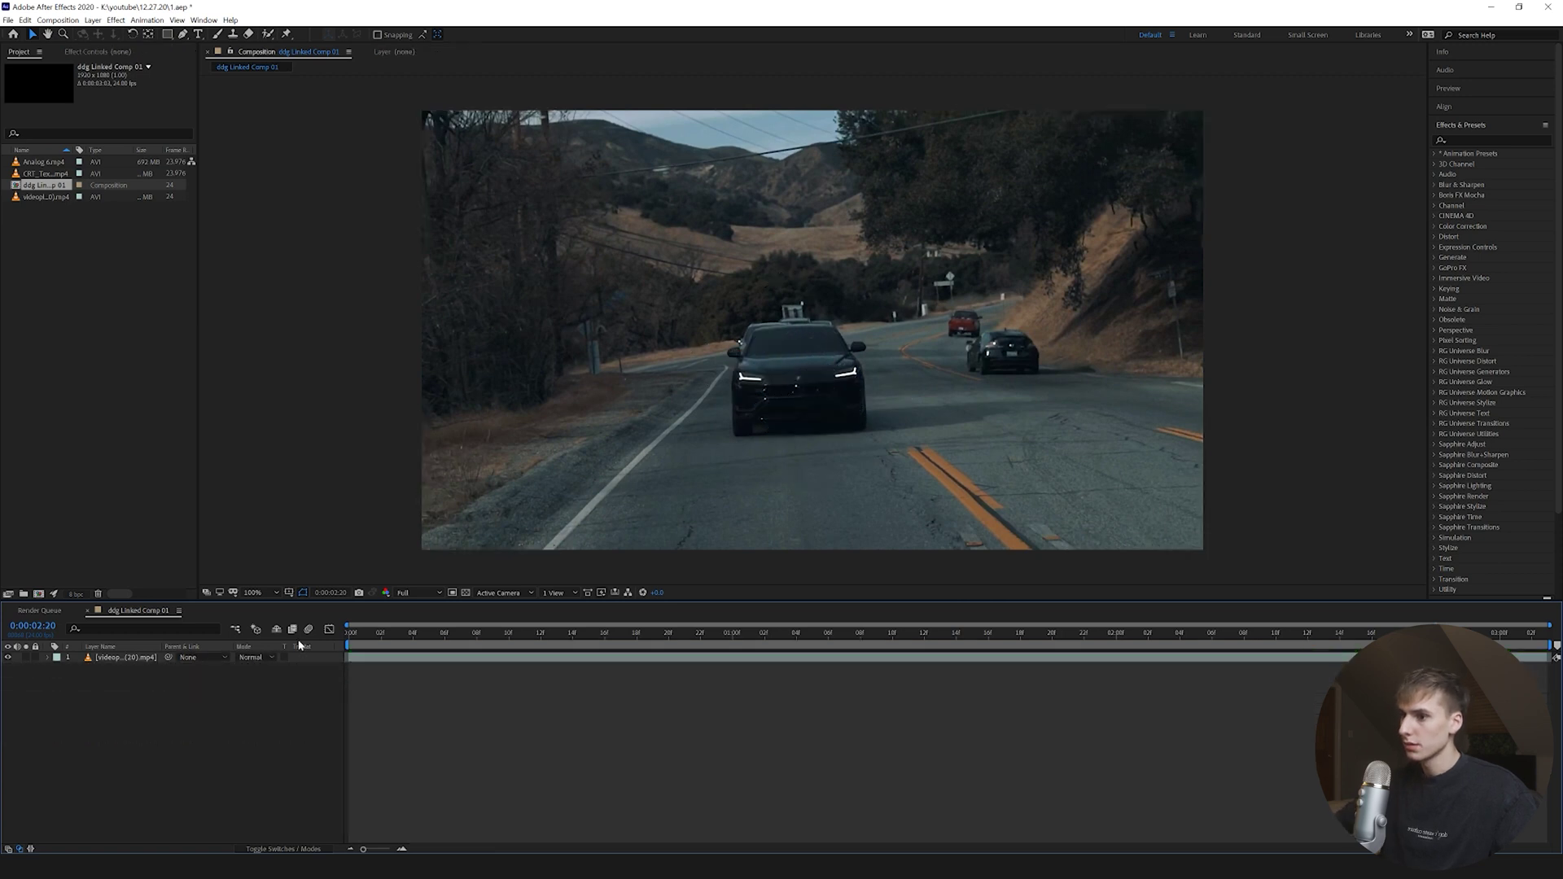
pyautogui.press('Home')
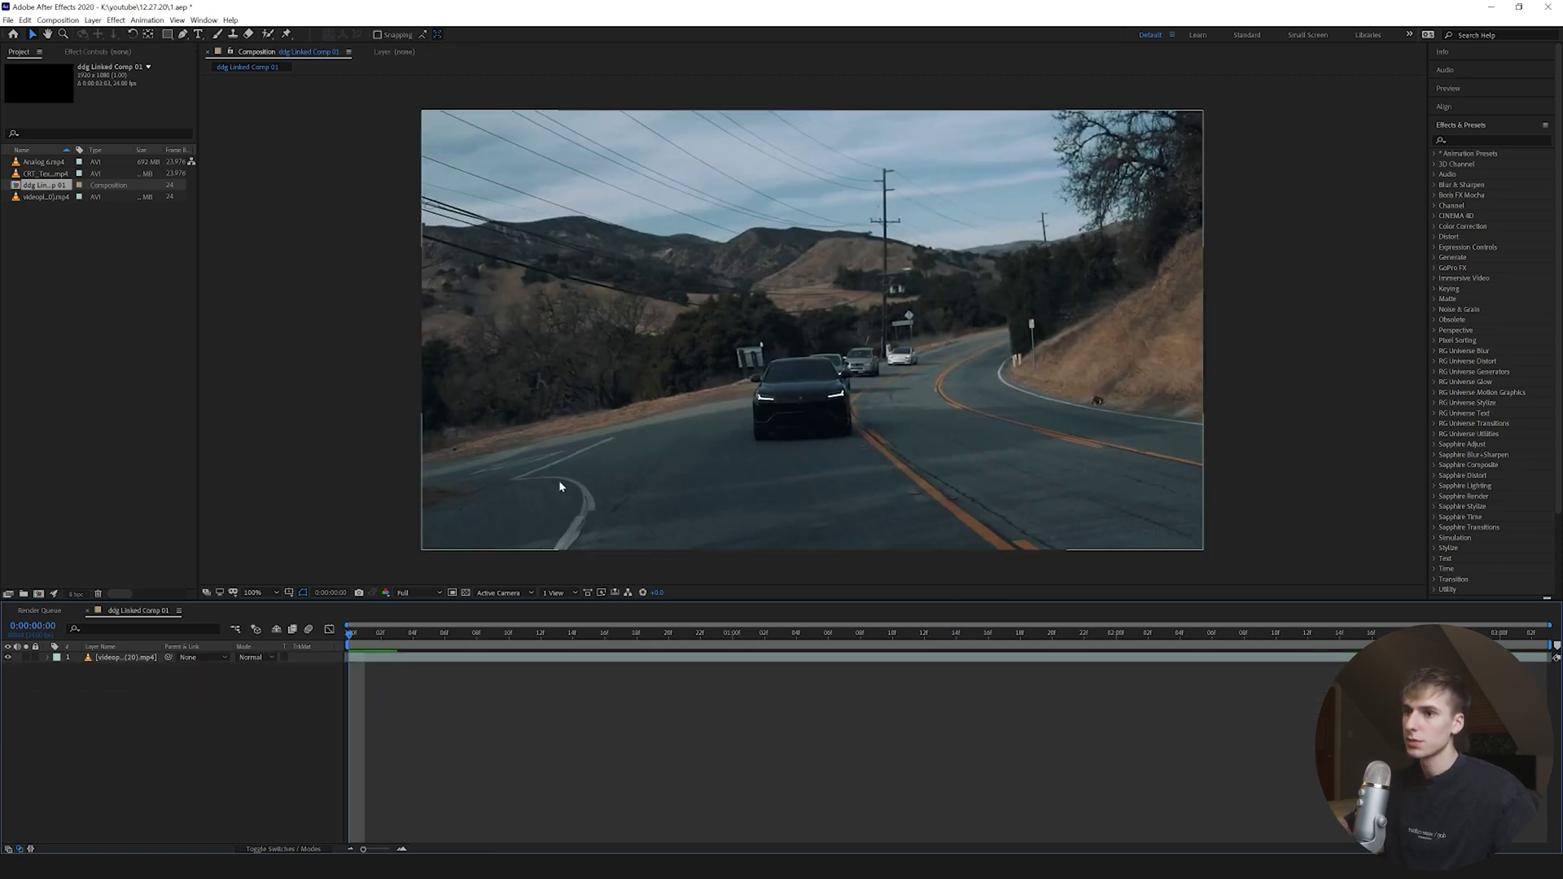
pyautogui.click(108, 659)
# Paint Roto Brush strokes over the car, including the windshield and right mirror
pyautogui.click(127, 52)
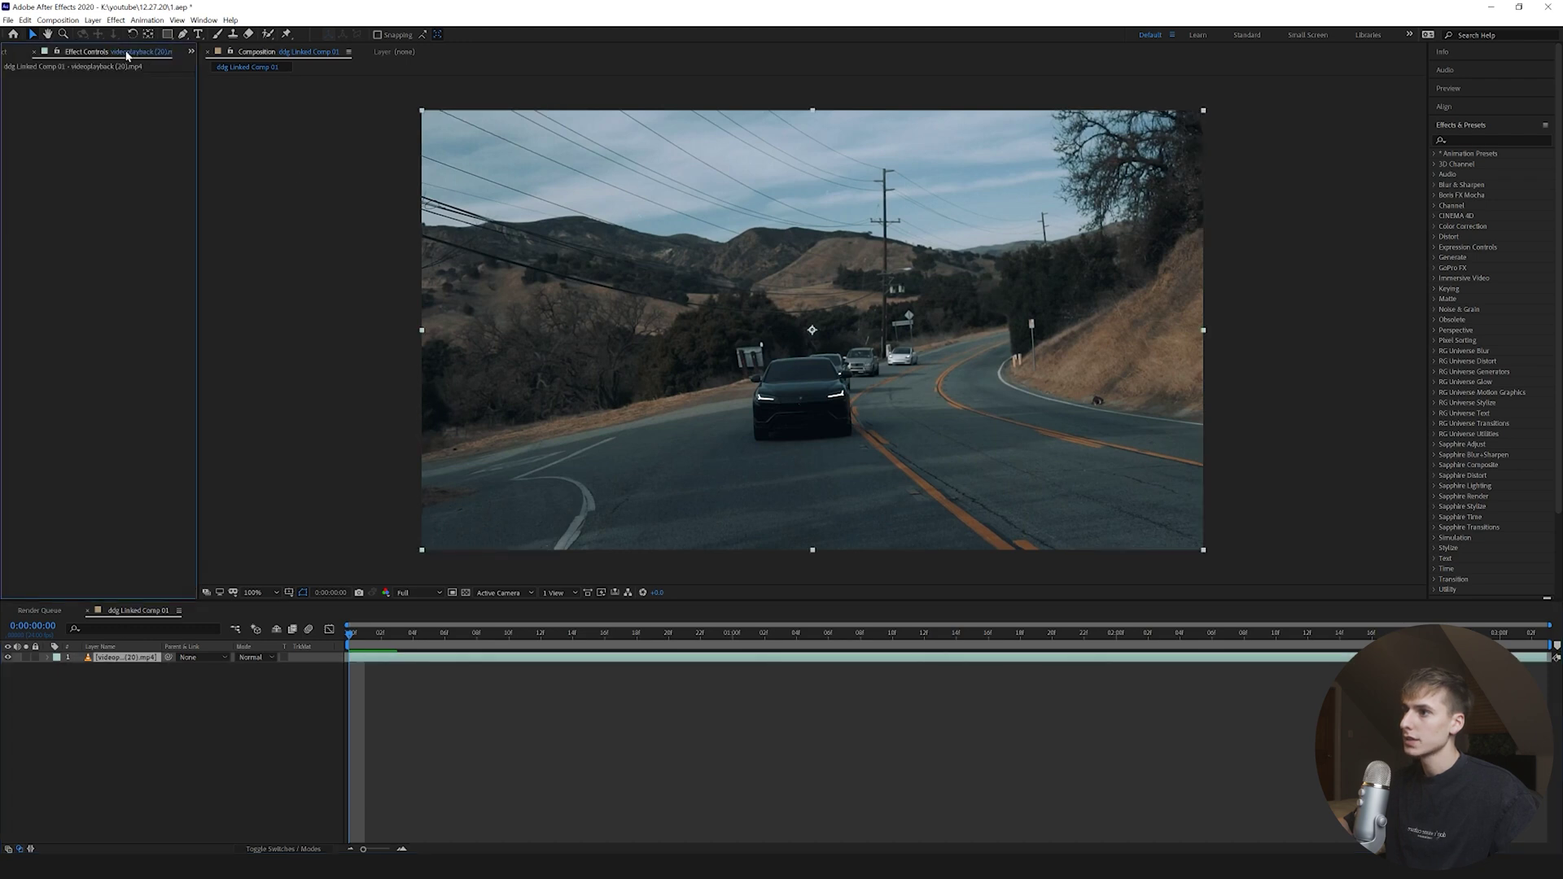
pyautogui.doubleClick(816, 422)
pyautogui.scroll(-3, 822, 430)
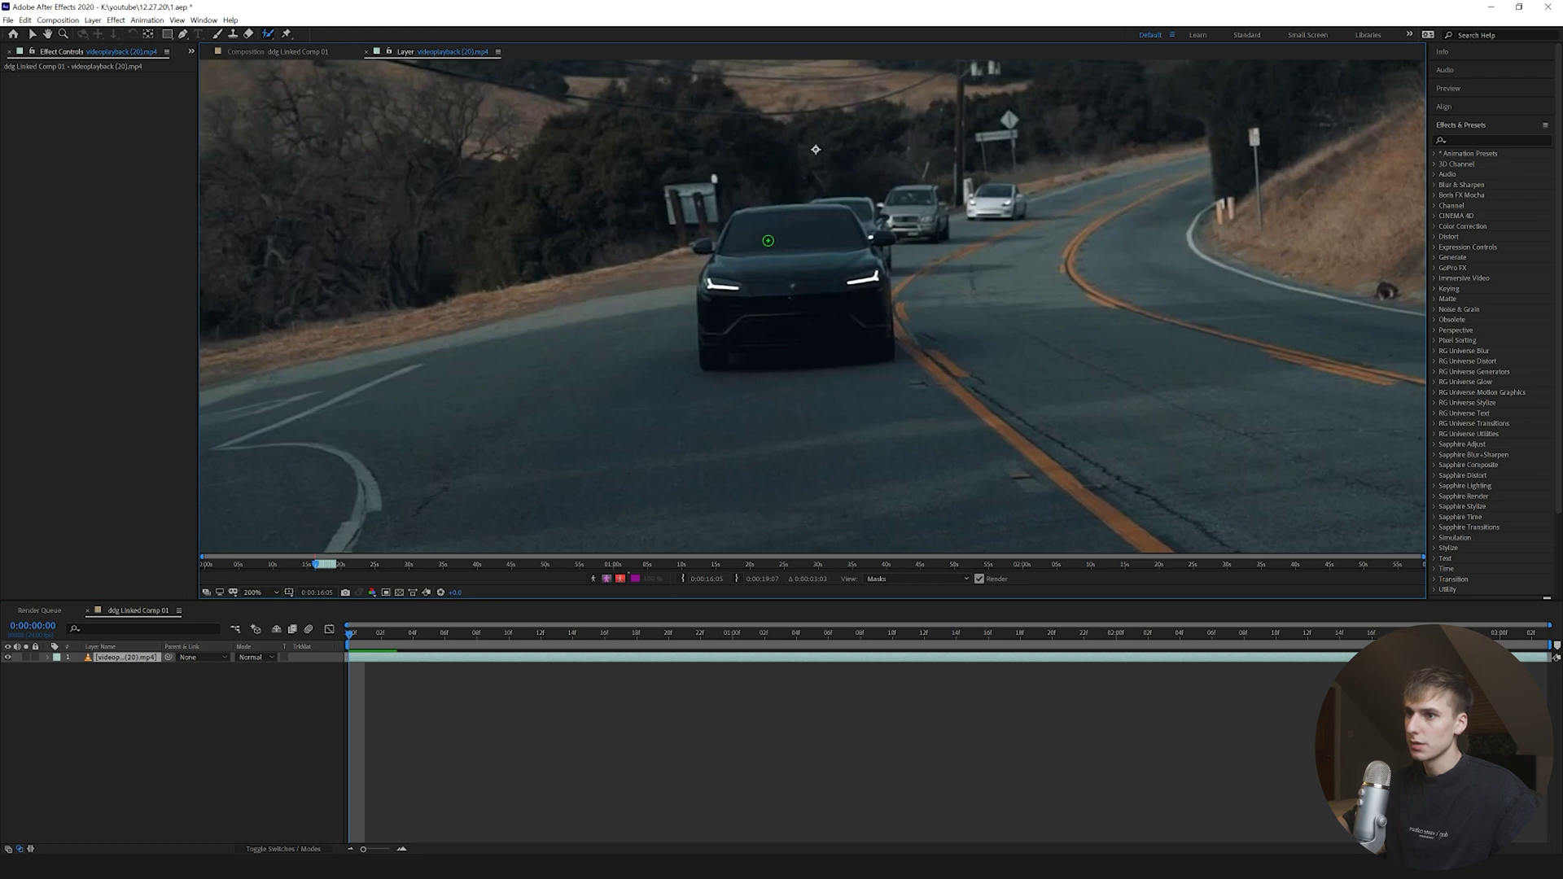
pyautogui.moveTo(720, 244); pyautogui.dragTo(812, 245)
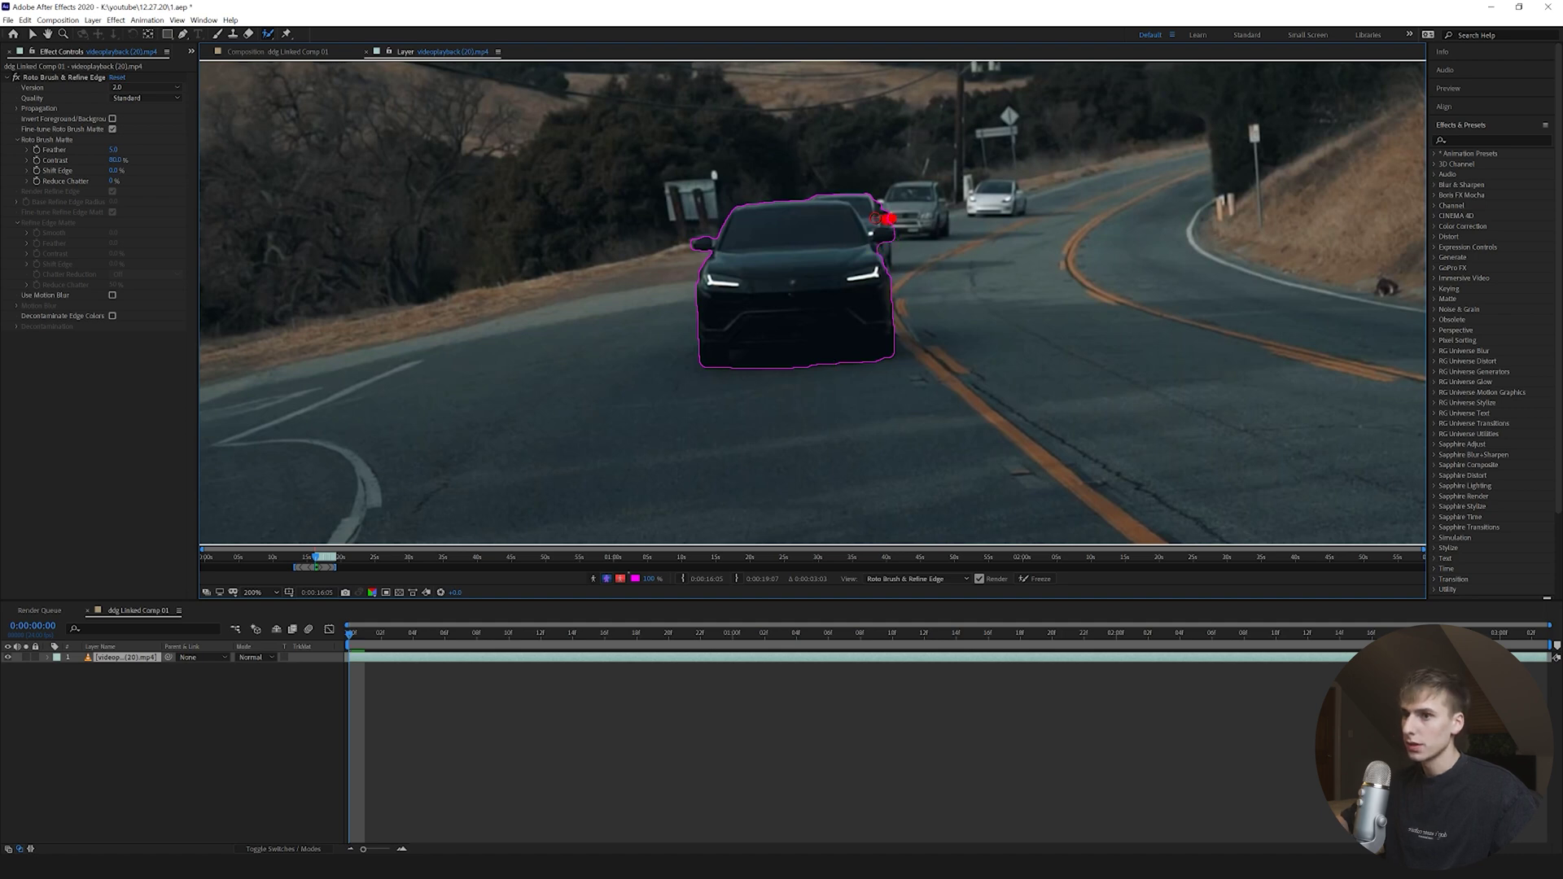
pyautogui.press('.')
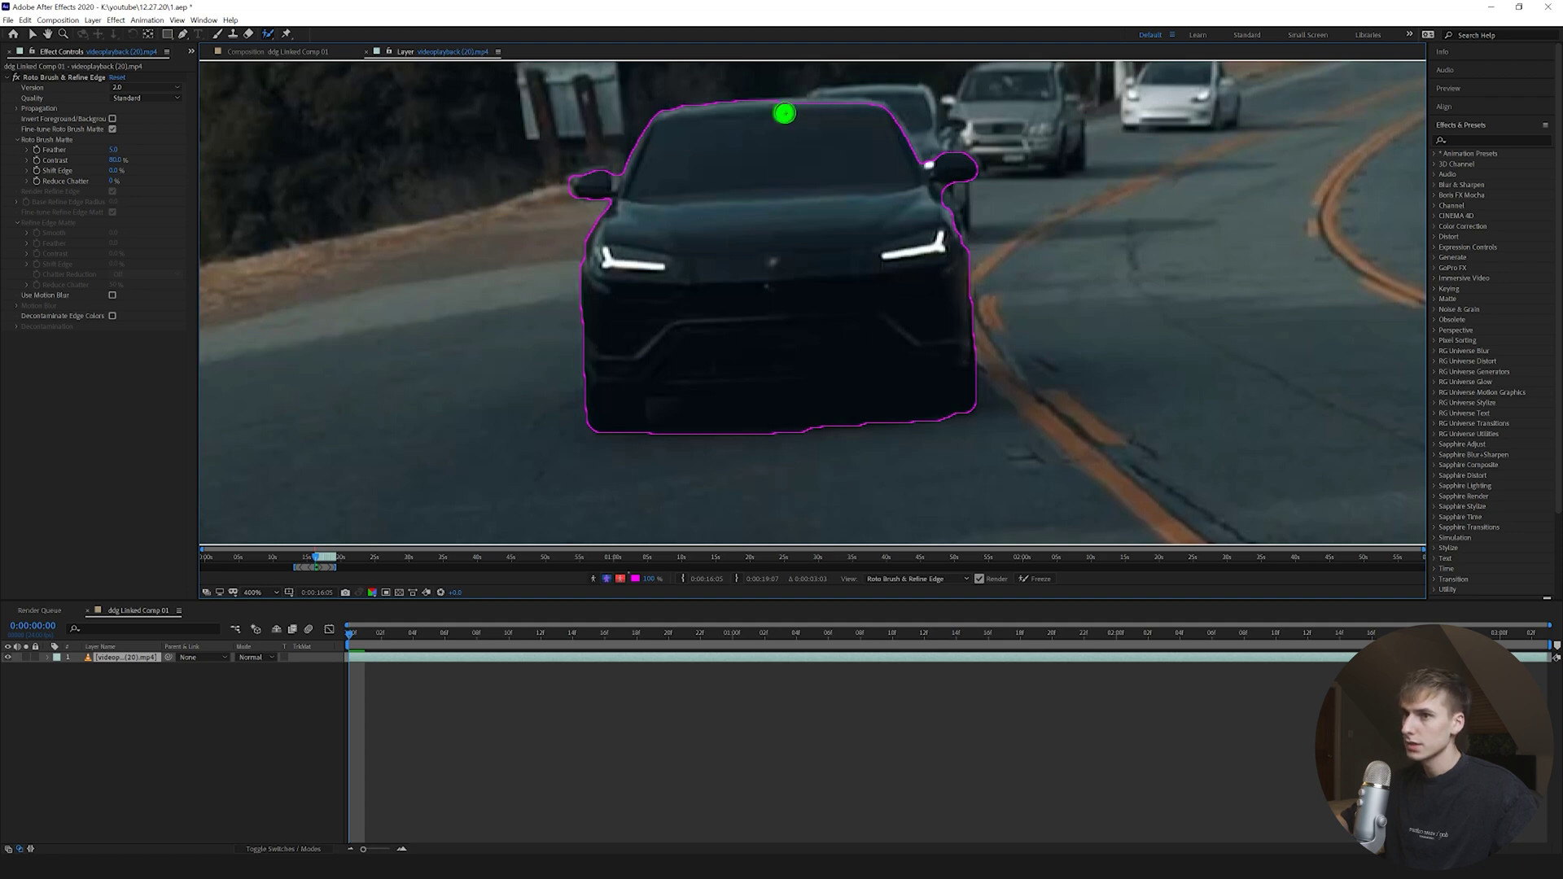
pyautogui.moveTo(861, 113); pyautogui.dragTo(860, 116)
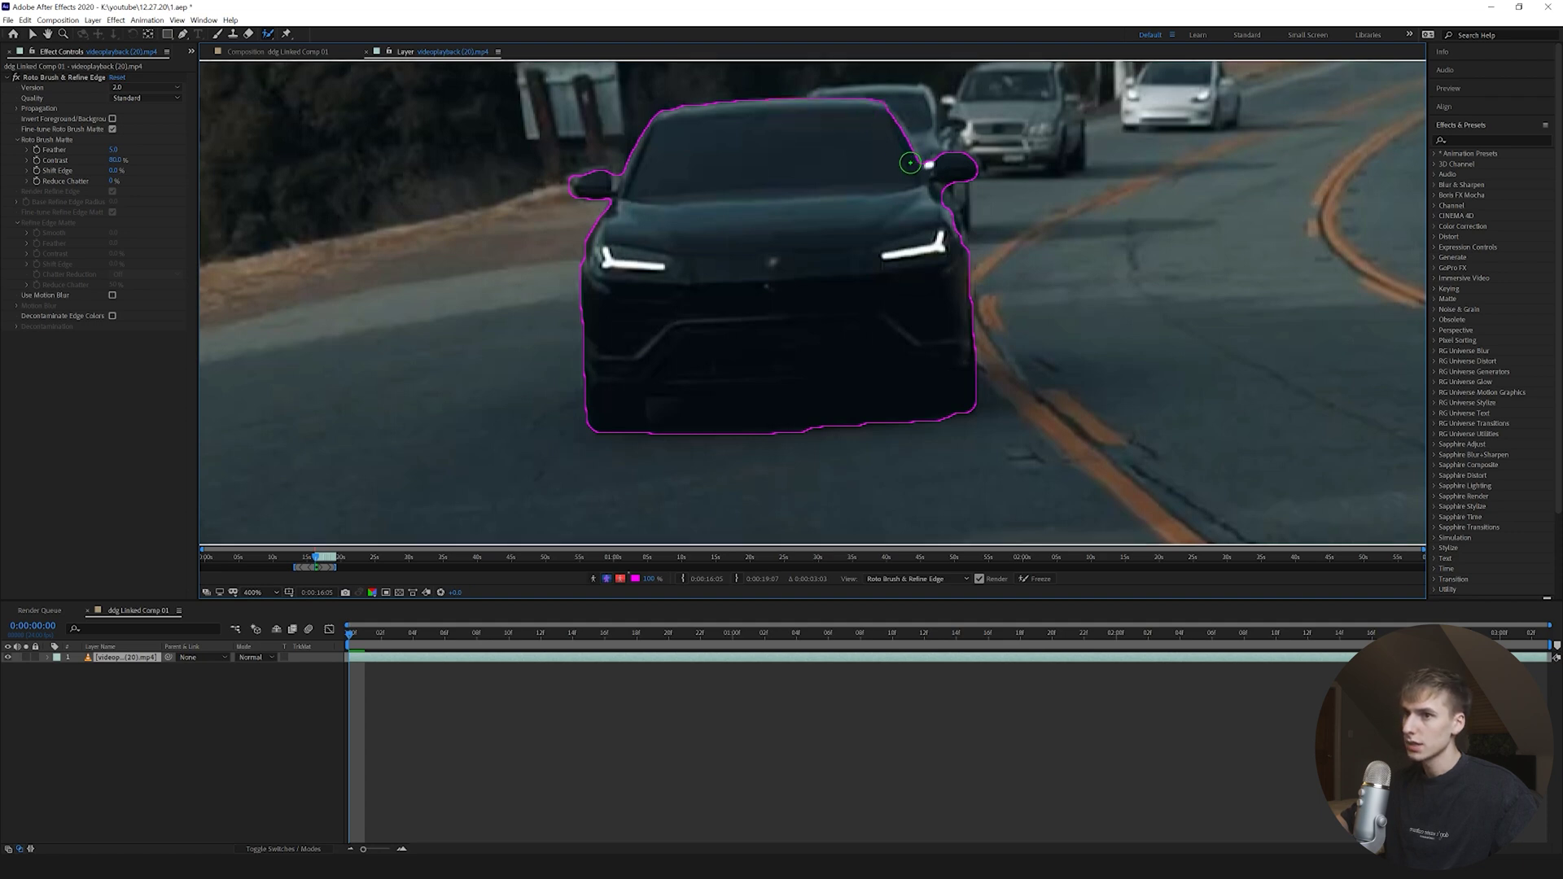
pyautogui.moveTo(909, 162); pyautogui.dragTo(890, 123)
pyautogui.press(',')
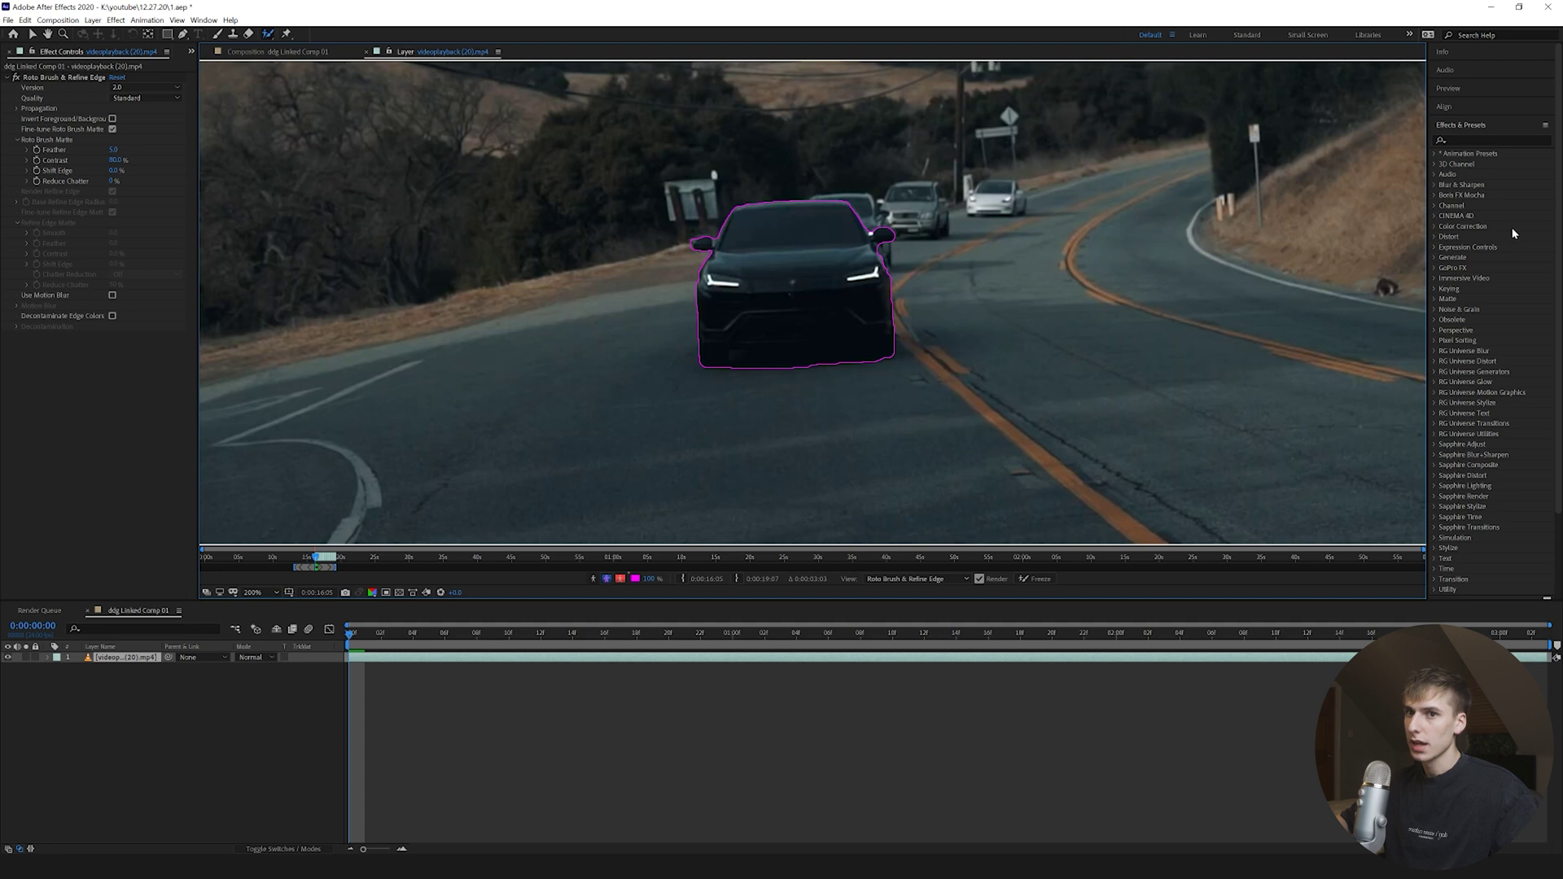
# Step and play forward frame by frame to propagate the car outline
pyautogui.click(1496, 88)
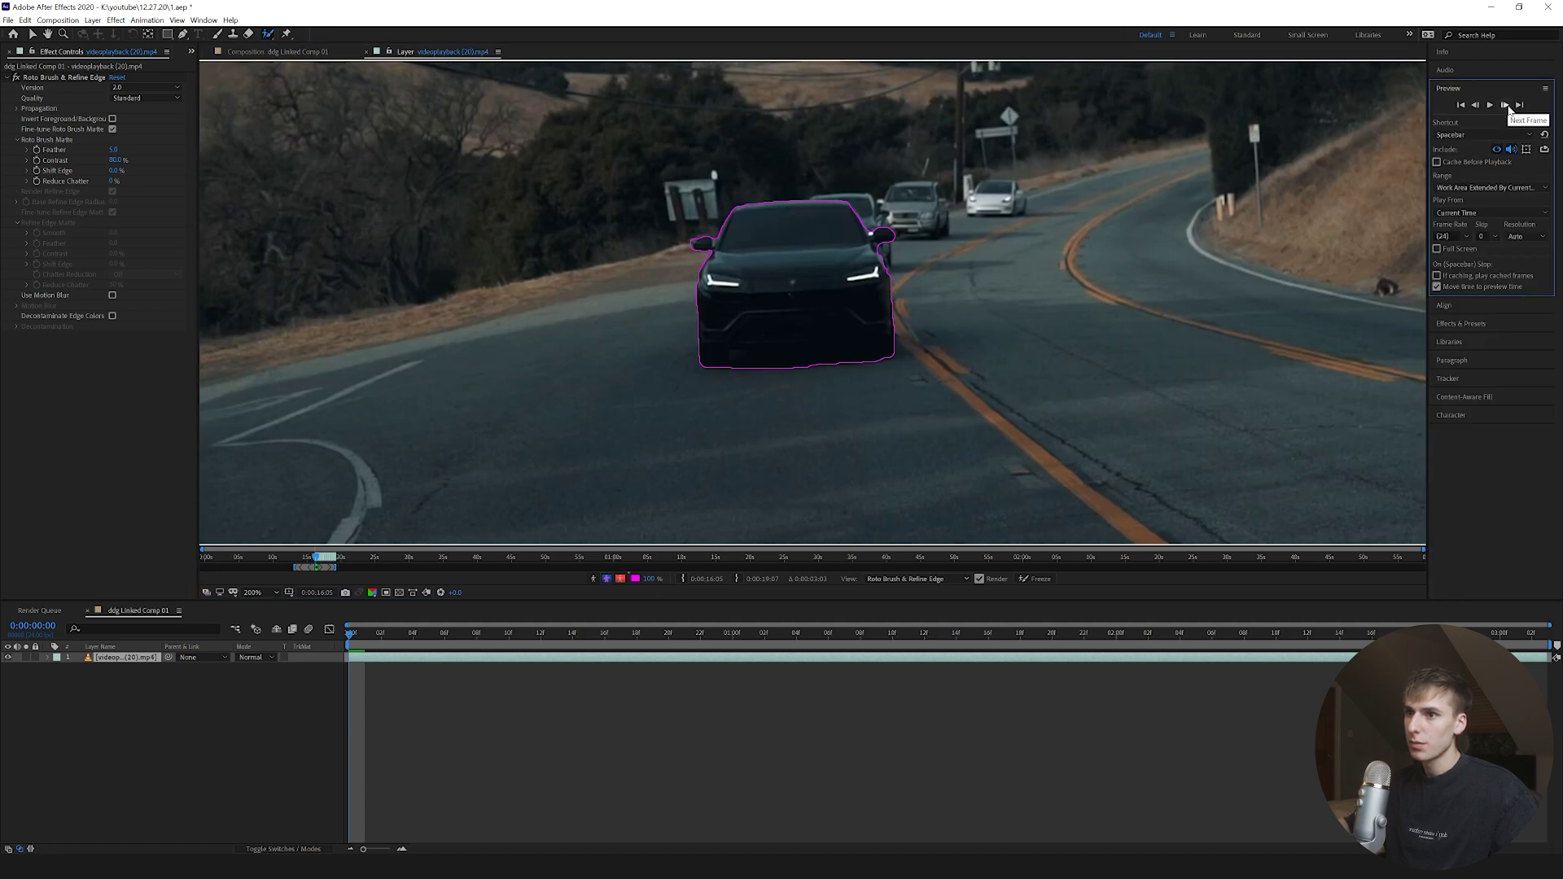
pyautogui.click(1509, 107)
pyautogui.click(1509, 108)
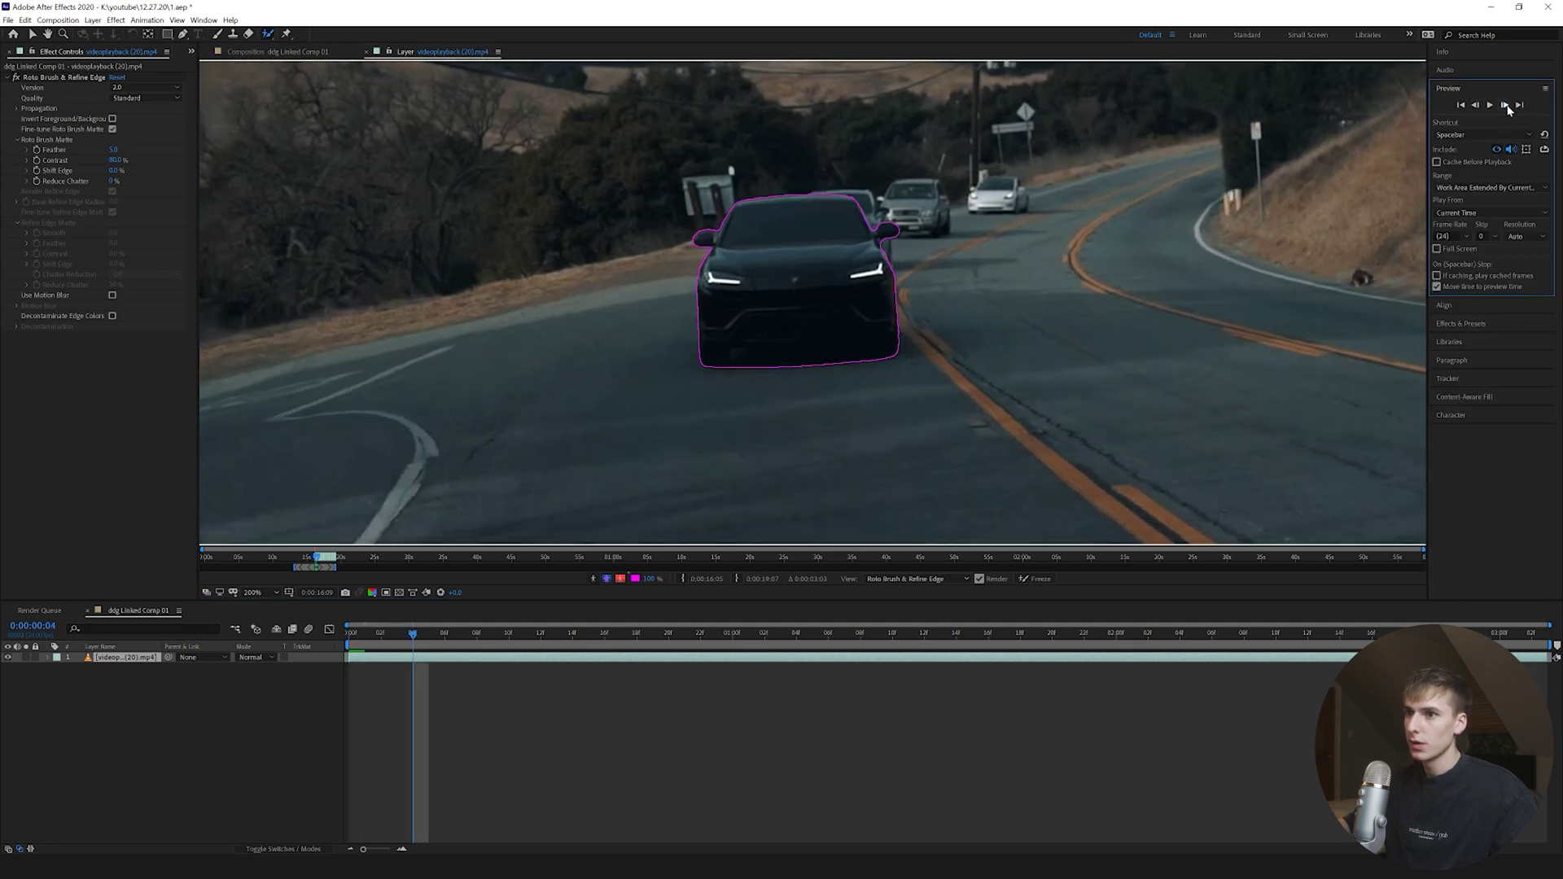
pyautogui.click(1510, 107)
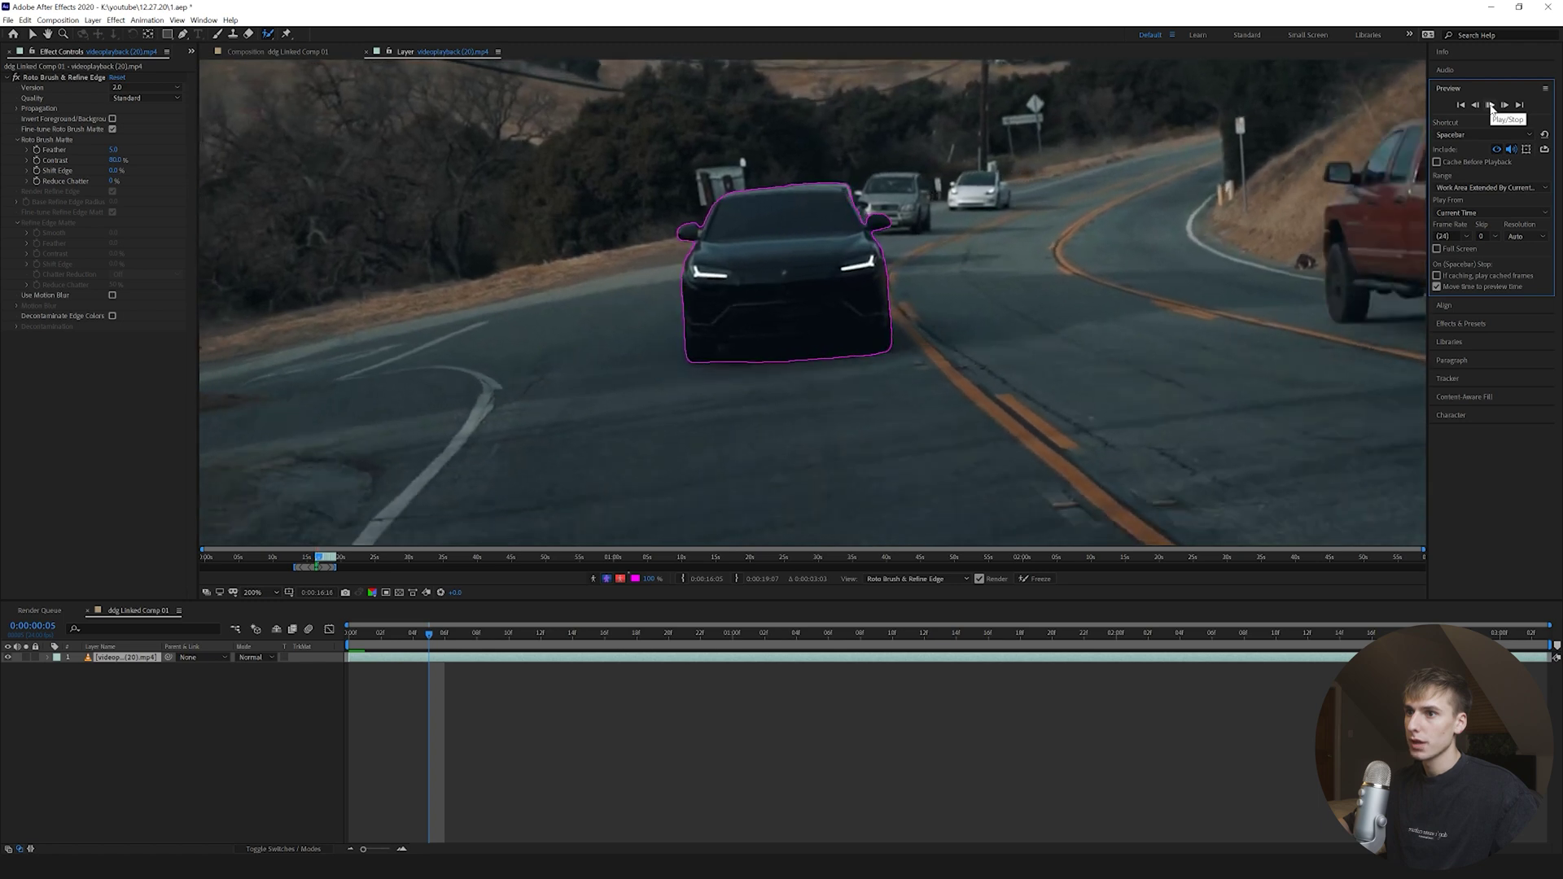
pyautogui.click(1490, 107)
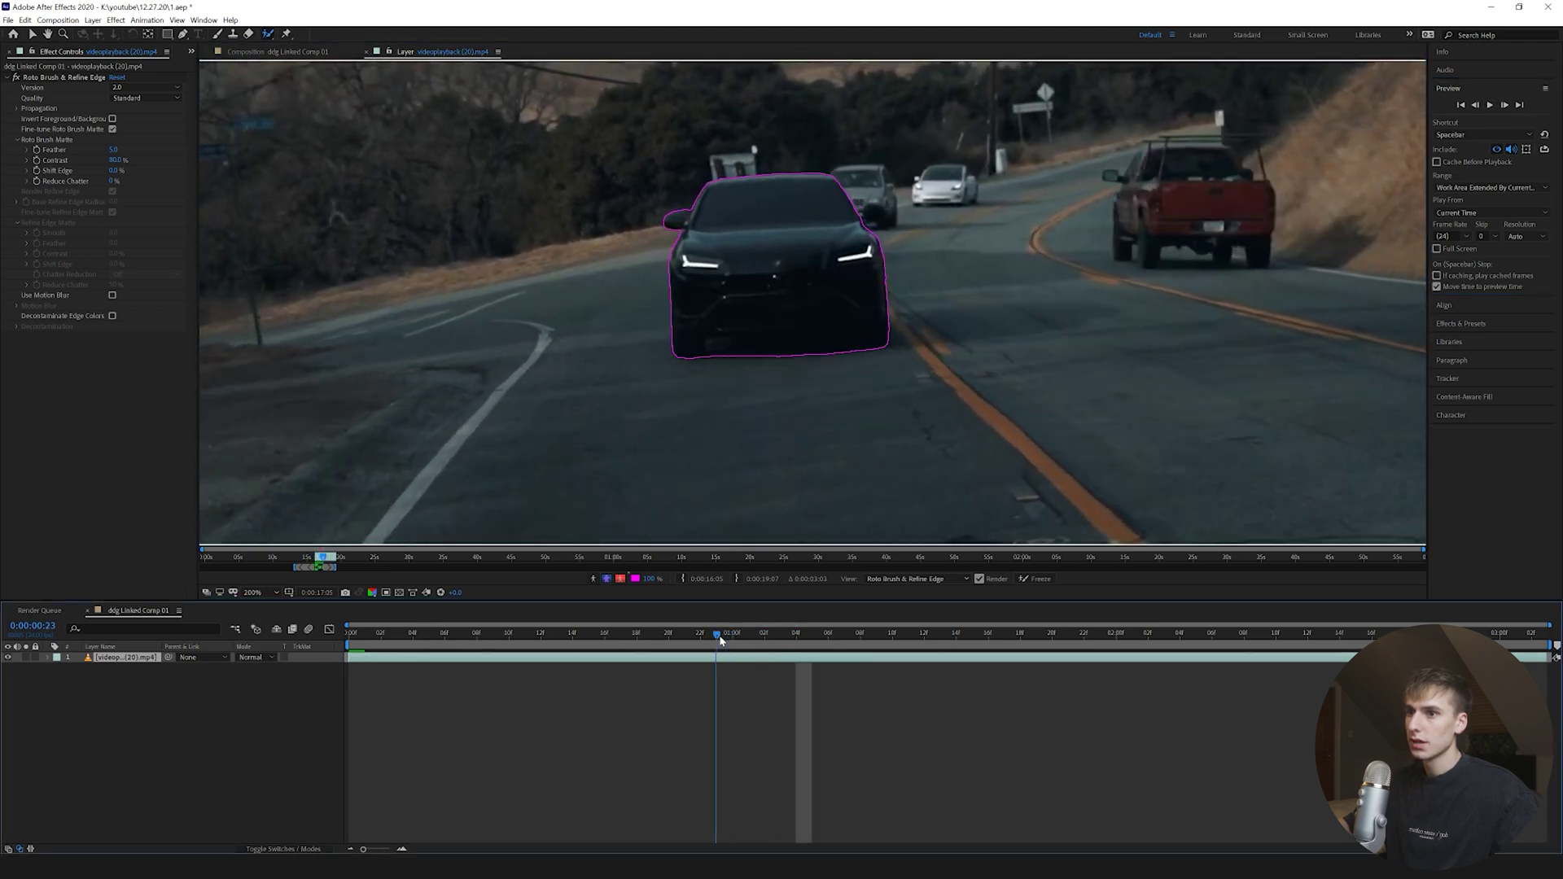
pyautogui.moveTo(682, 644); pyautogui.dragTo(685, 643)
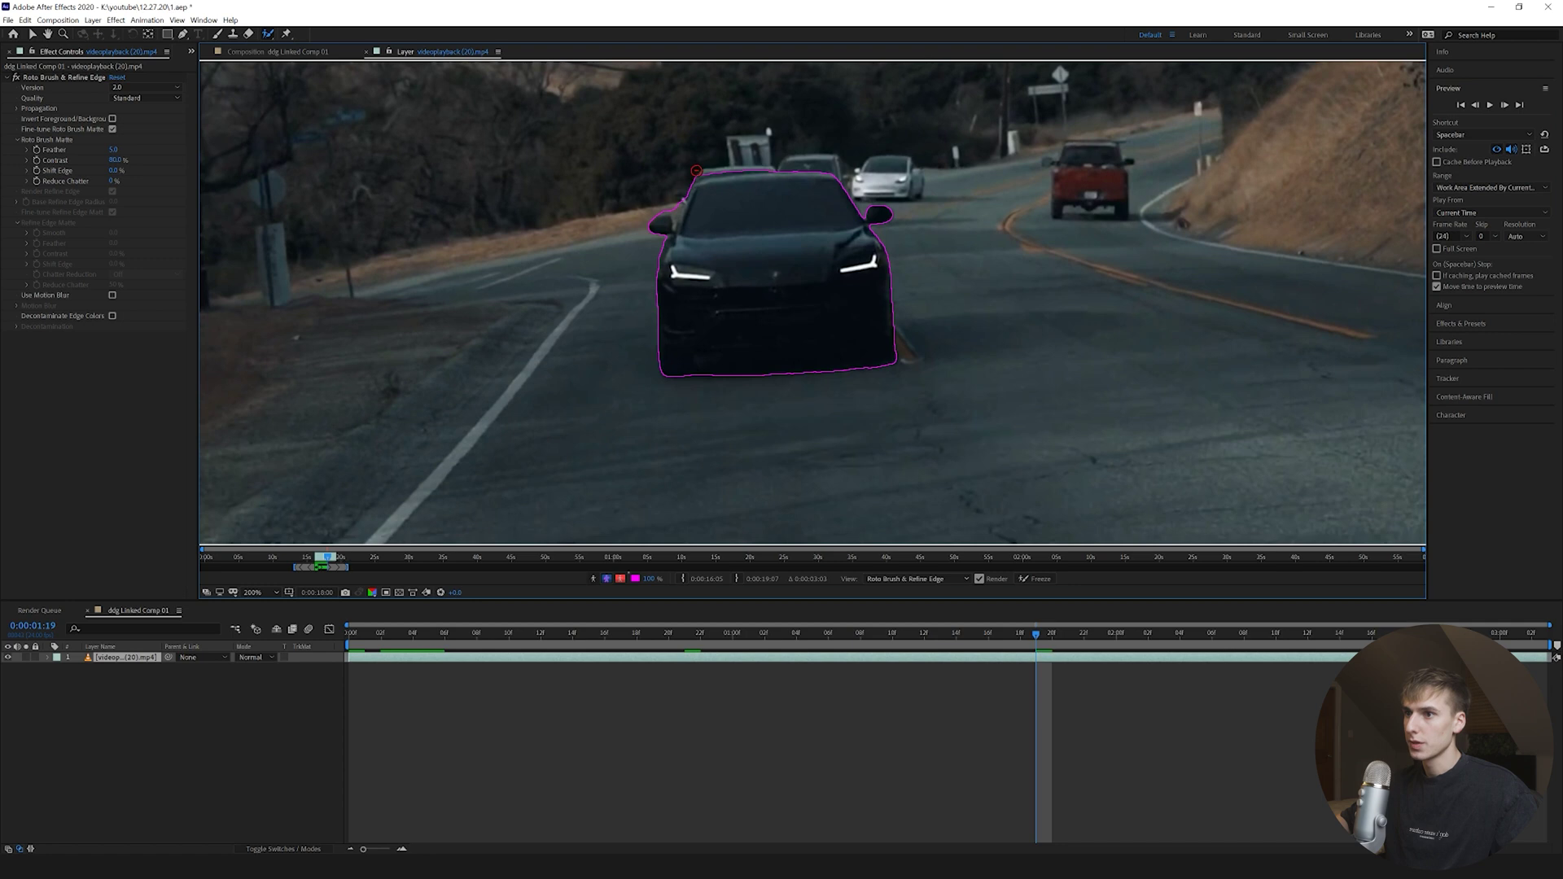
# Remove background spill at the roof and upper-left edge, then replay to check the matte
pyautogui.moveTo(678, 205); pyautogui.dragTo(690, 217)
pyautogui.moveTo(767, 169); pyautogui.dragTo(692, 174)
pyautogui.moveTo(676, 202); pyautogui.dragTo(680, 210)
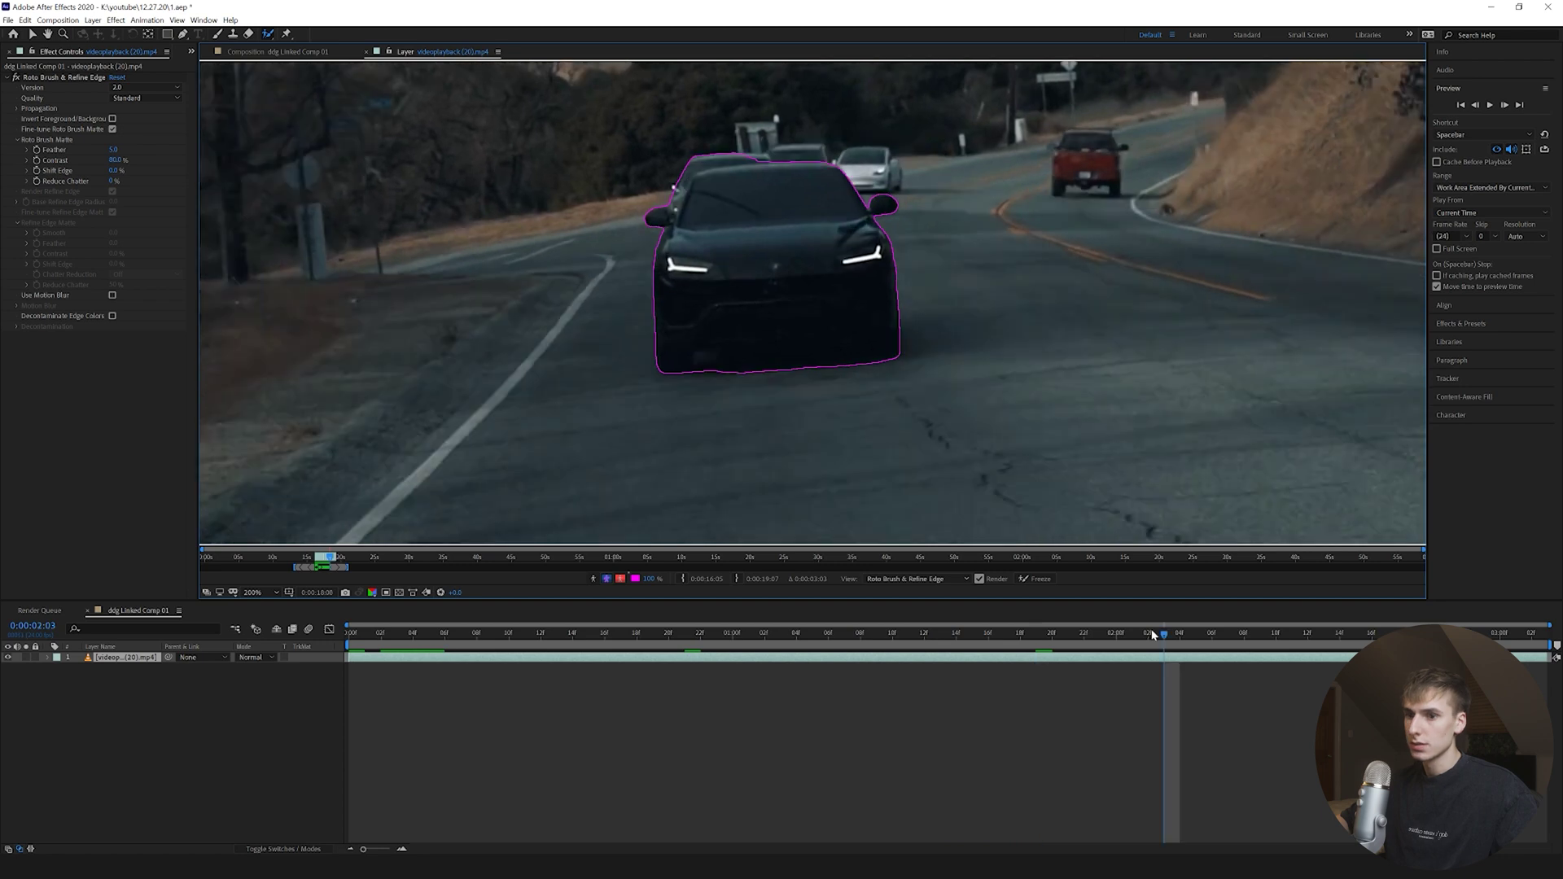
pyautogui.moveTo(1136, 634); pyautogui.dragTo(1100, 637)
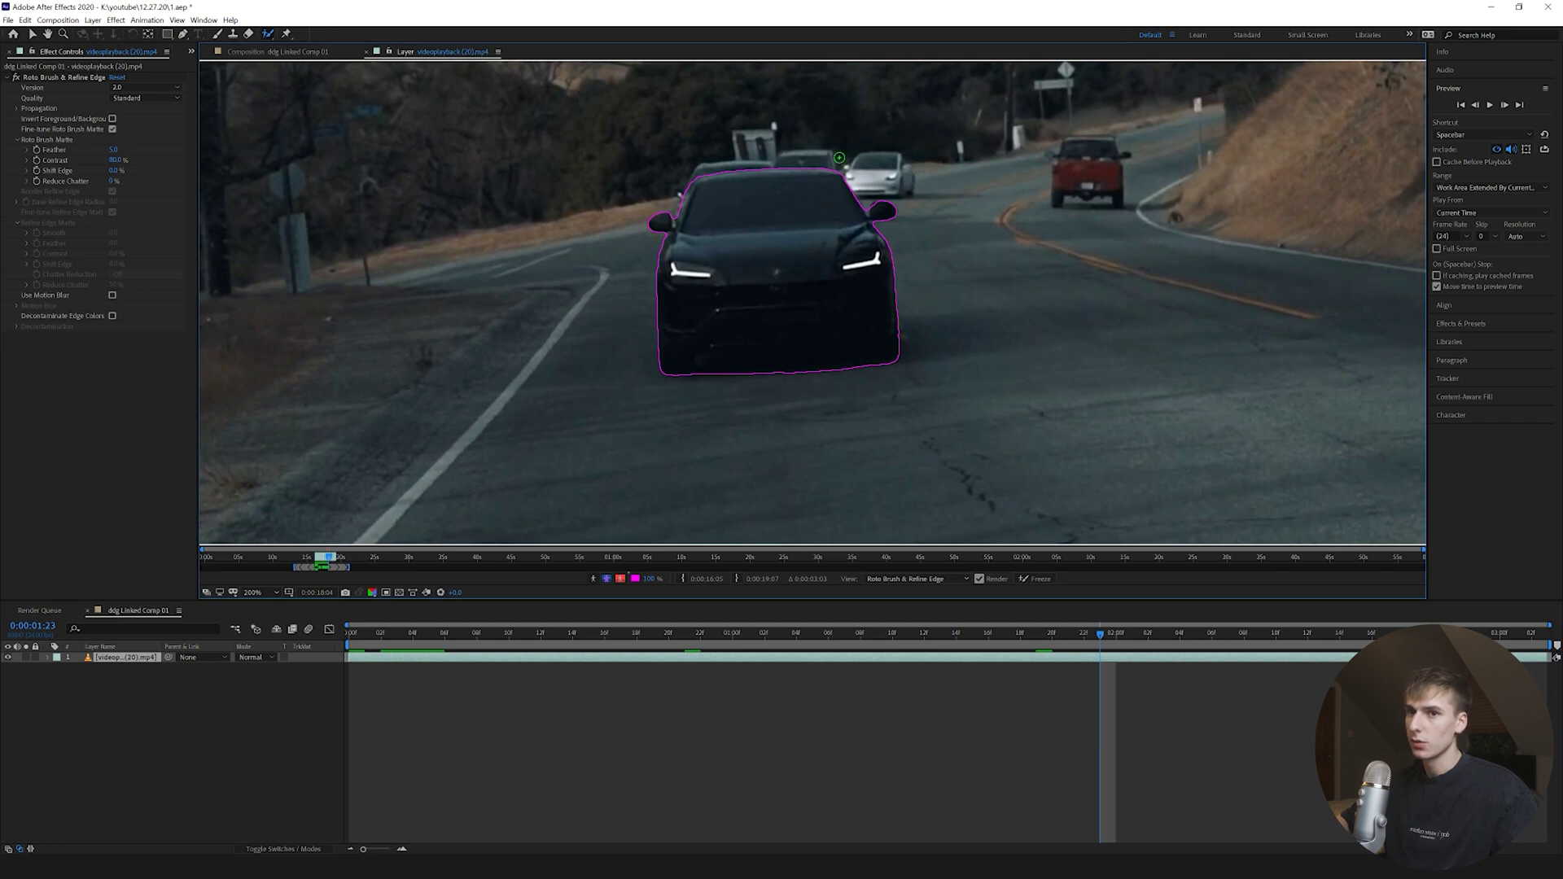
pyautogui.click(1489, 105)
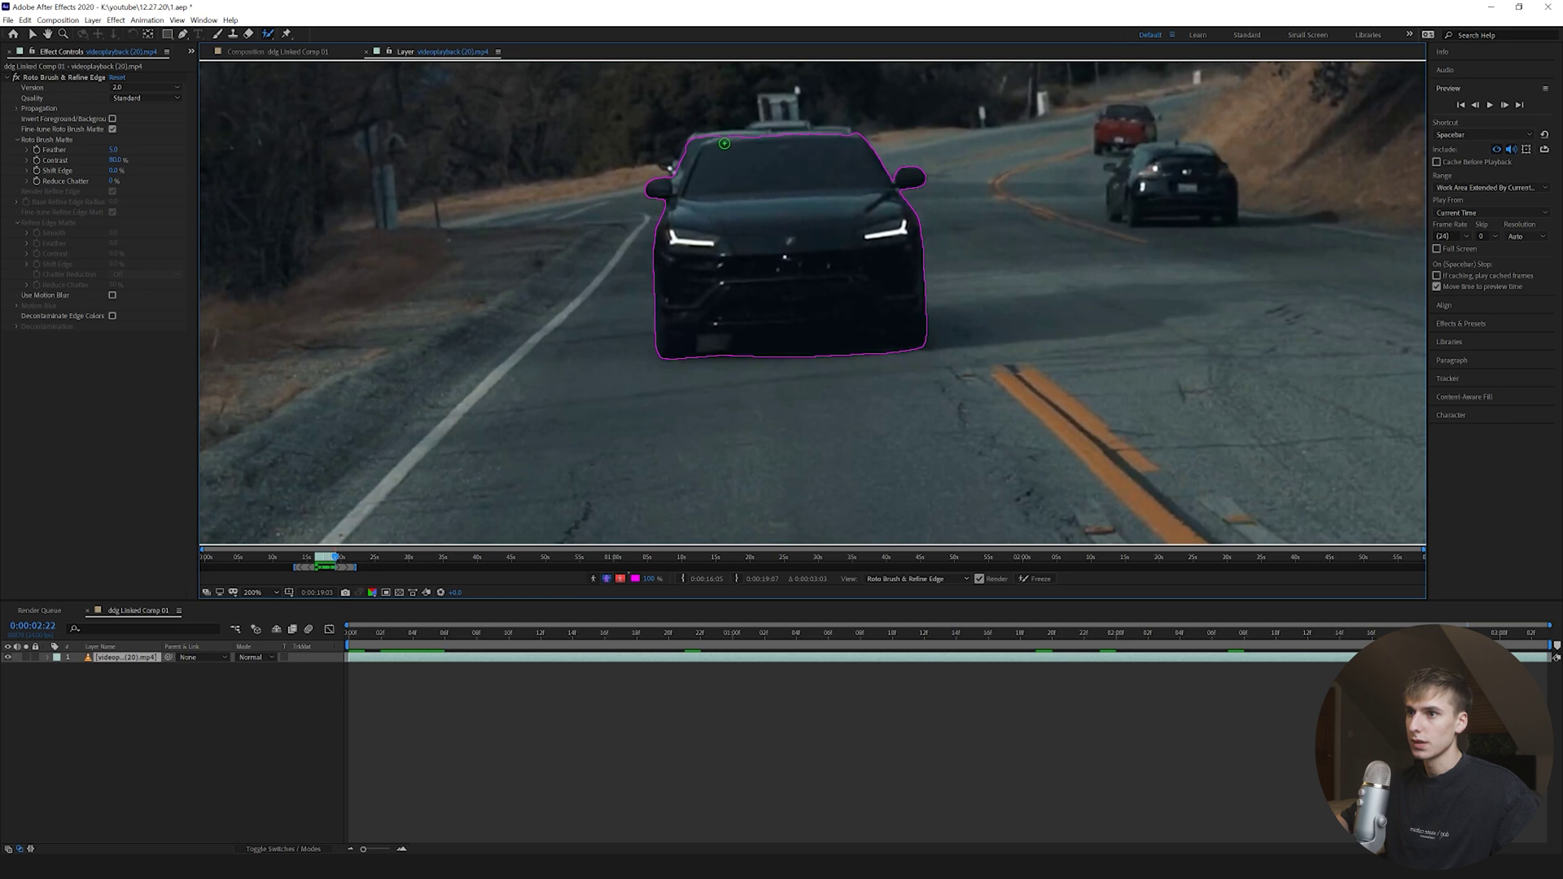
pyautogui.moveTo(849, 138); pyautogui.dragTo(852, 138)
pyautogui.press('space')
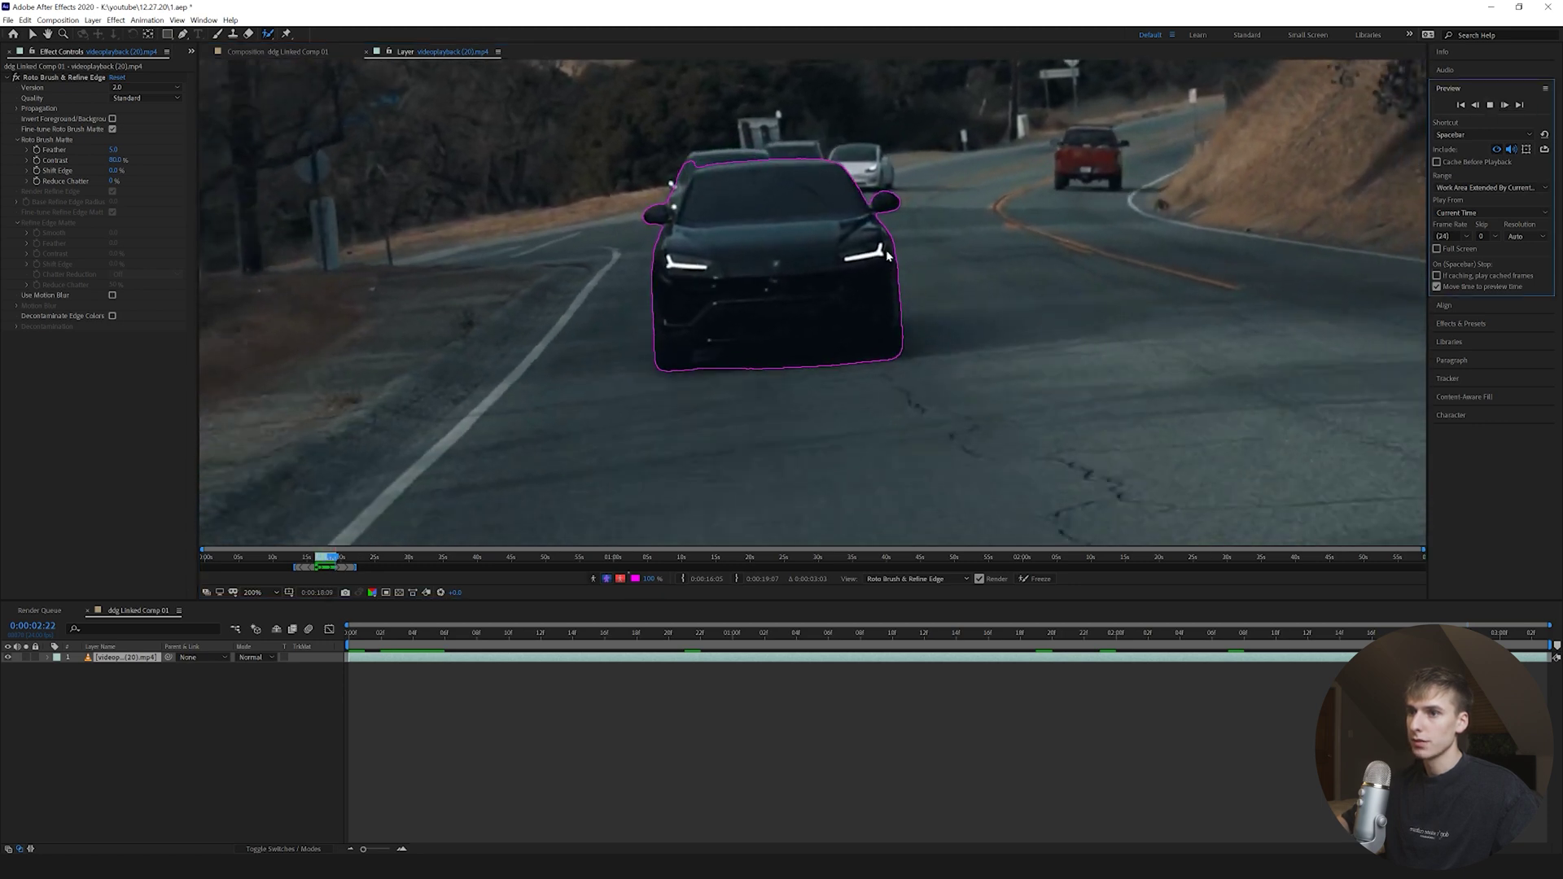
pyautogui.press('space')
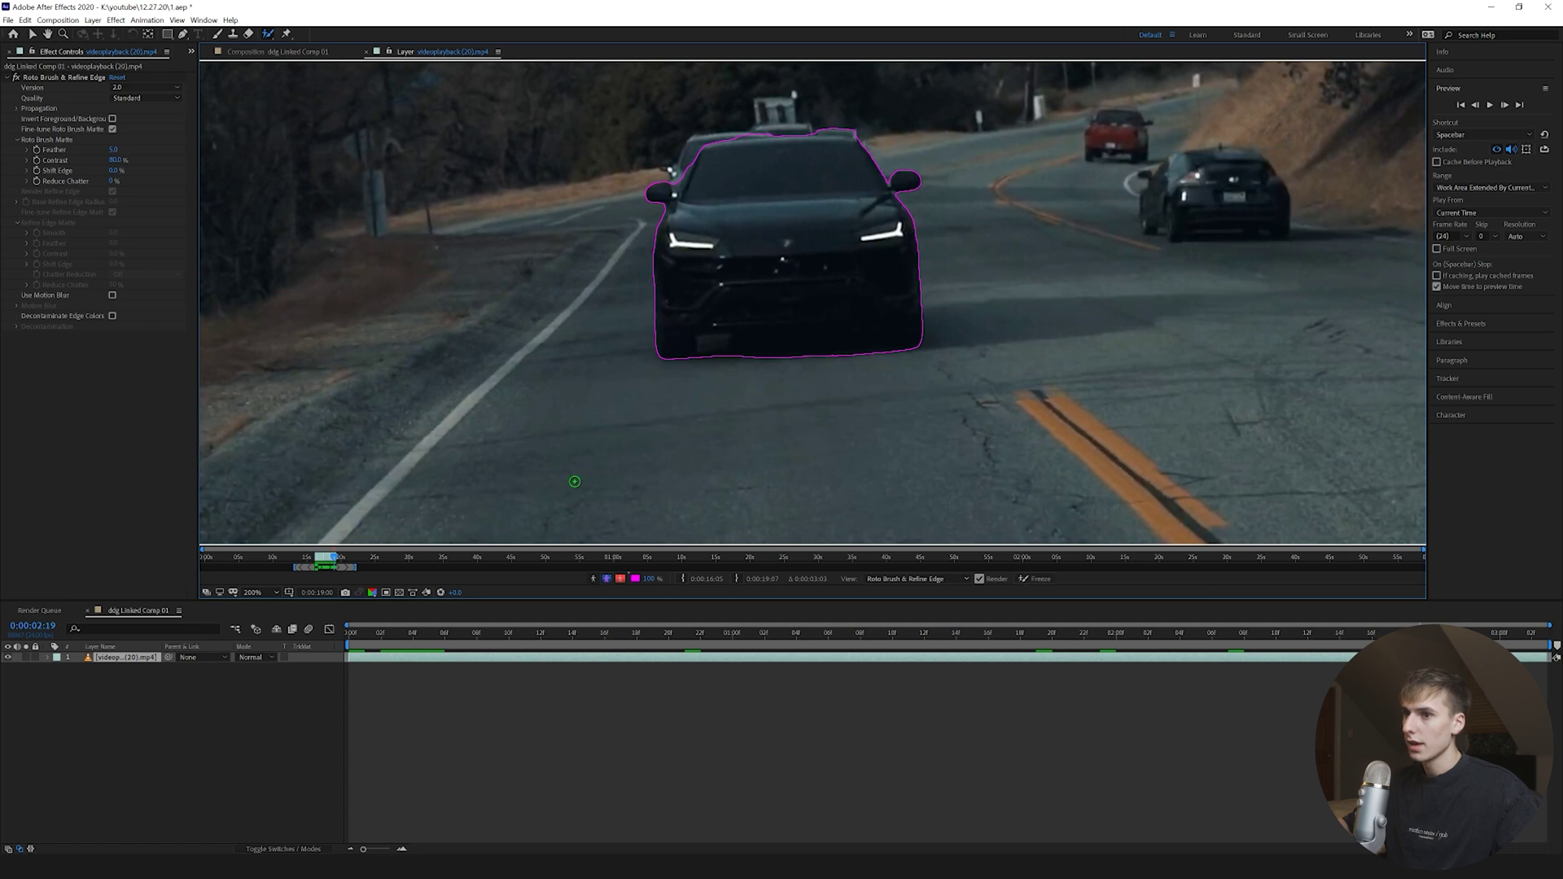
pyautogui.press('space')
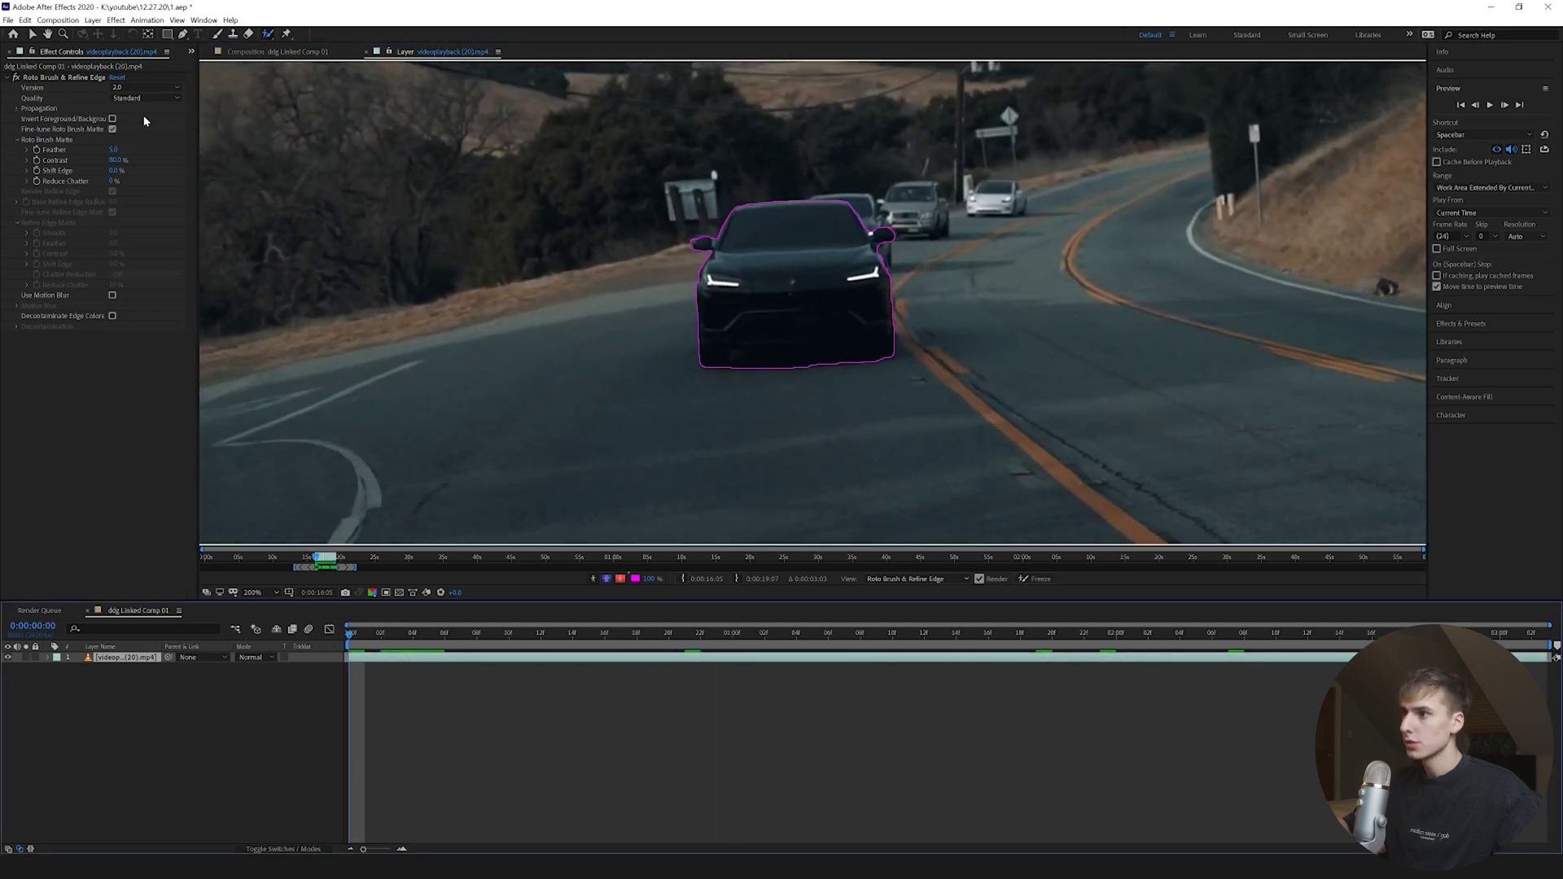
# Freeze the Roto Brush & Refine Edge matte and preview the comp with the car blacked out
pyautogui.click(112, 122)
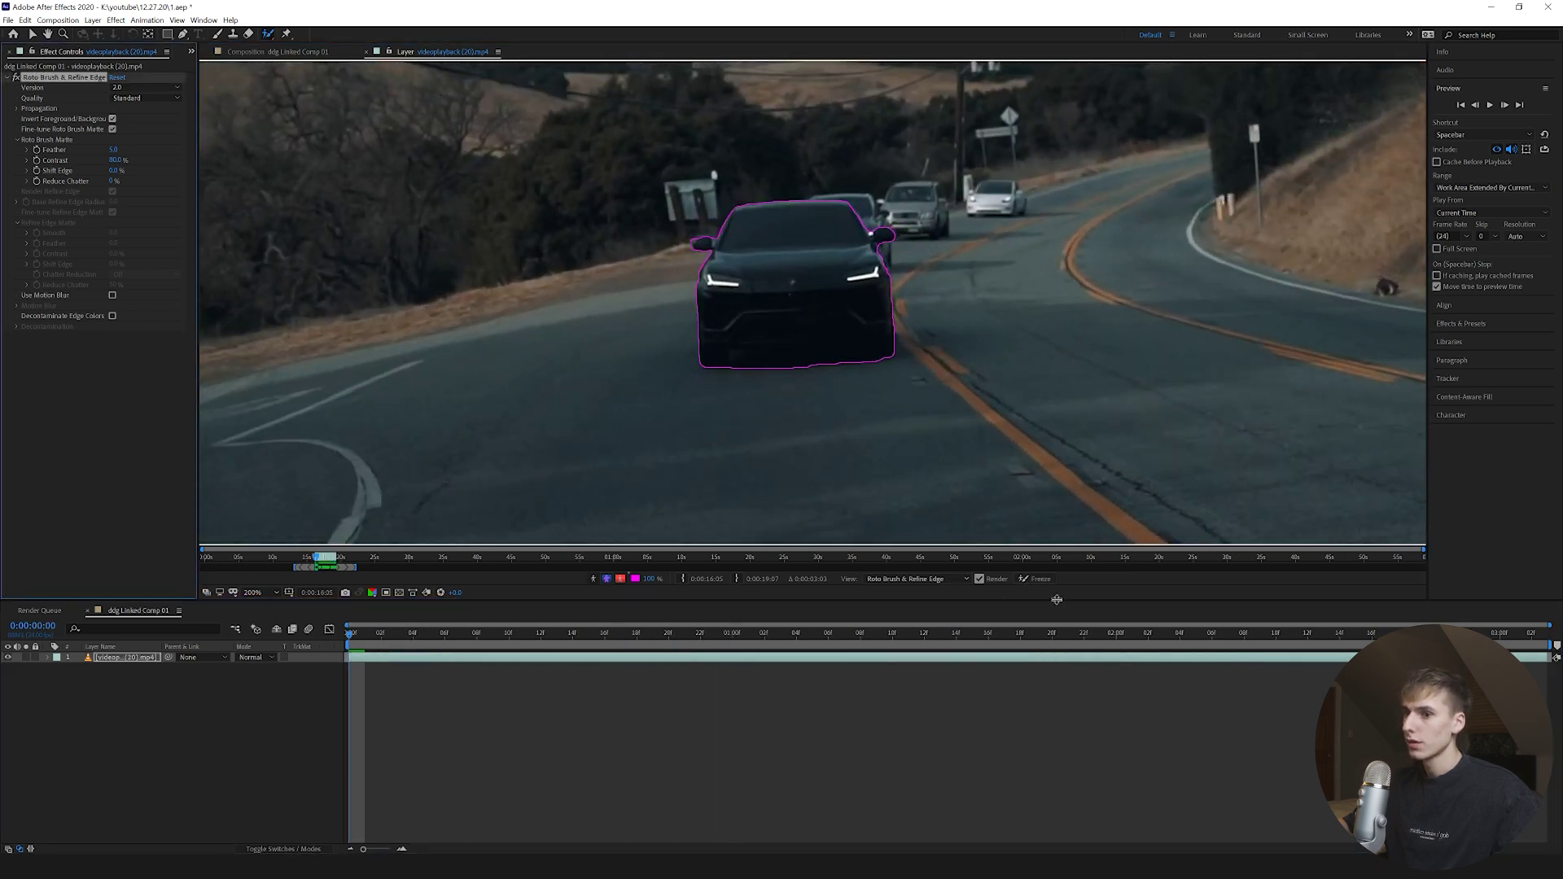
pyautogui.click(1038, 579)
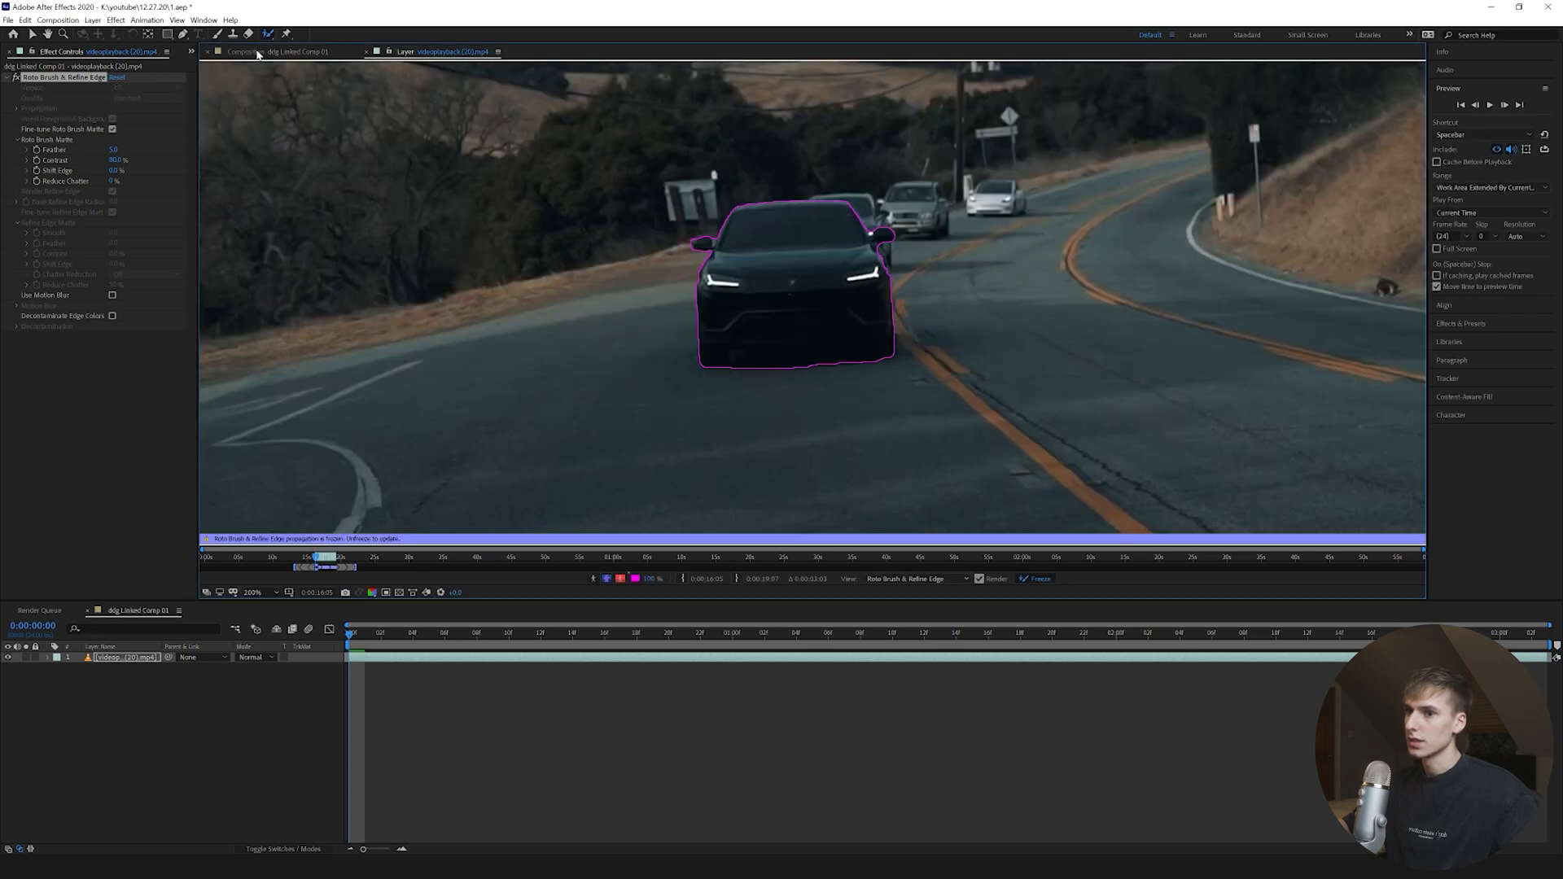
pyautogui.click(258, 53)
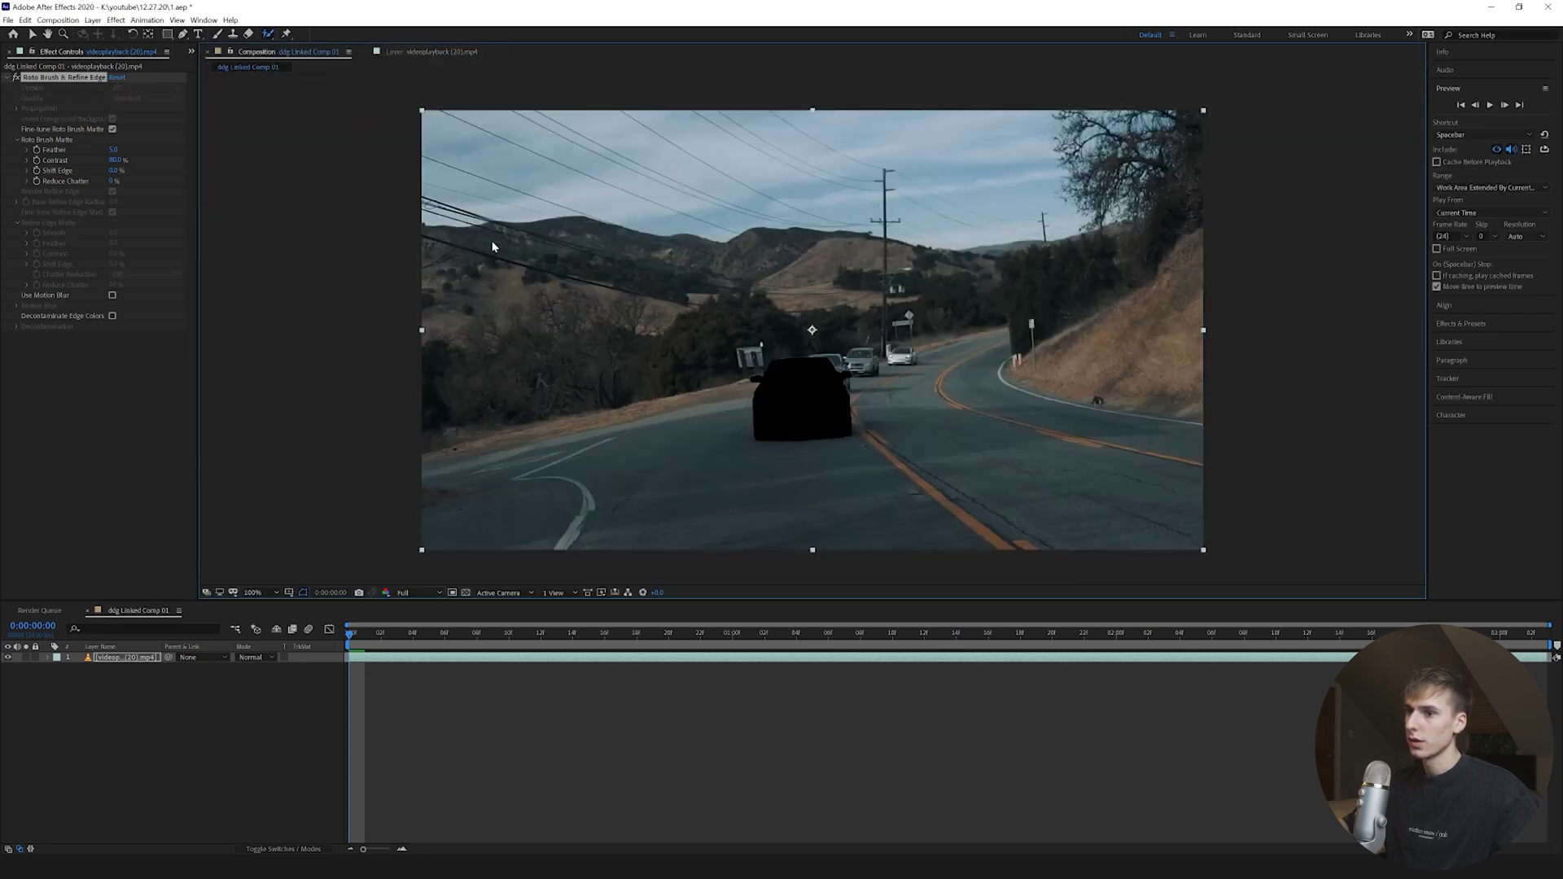
pyautogui.press('space')
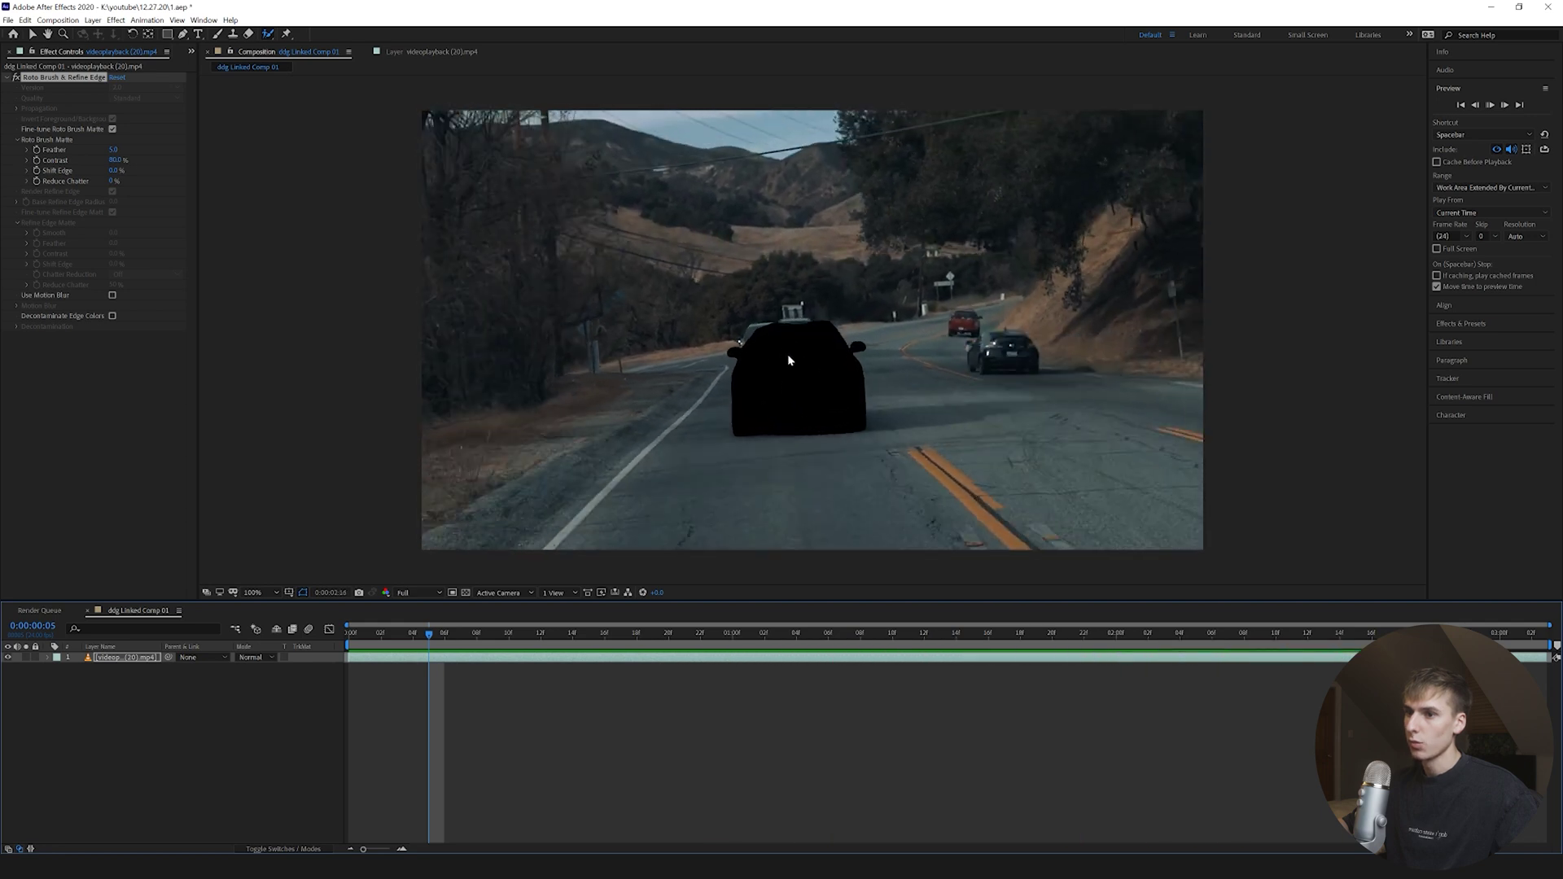
pyautogui.click(370, 661)
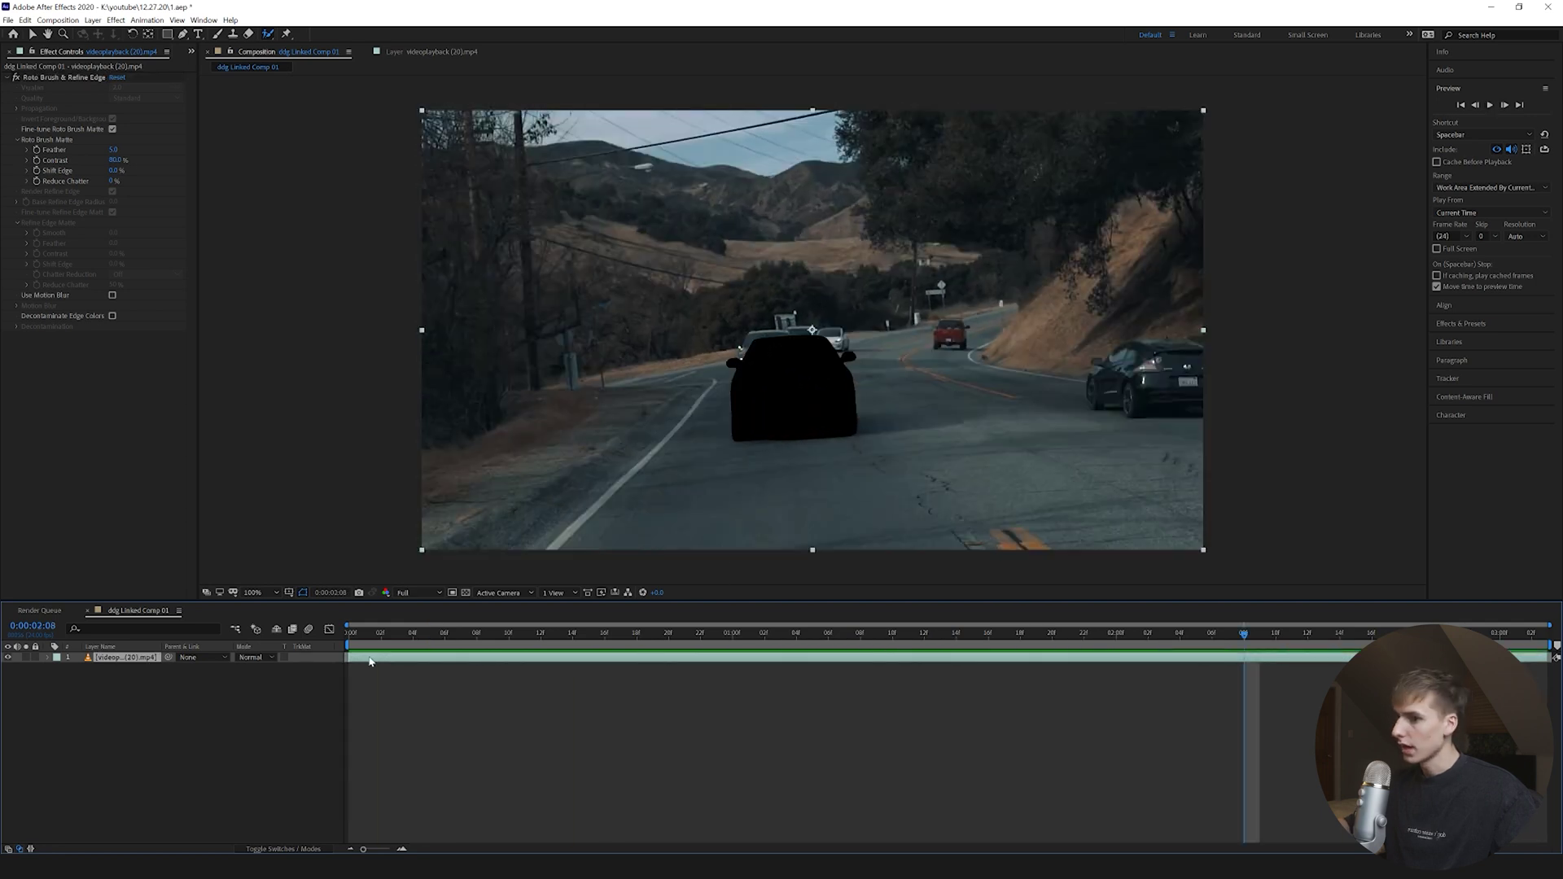
# Duplicate the car footage layer and remove Roto Brush from the copy
pyautogui.hotkey('ctrl', 'd')
pyautogui.click(365, 668)
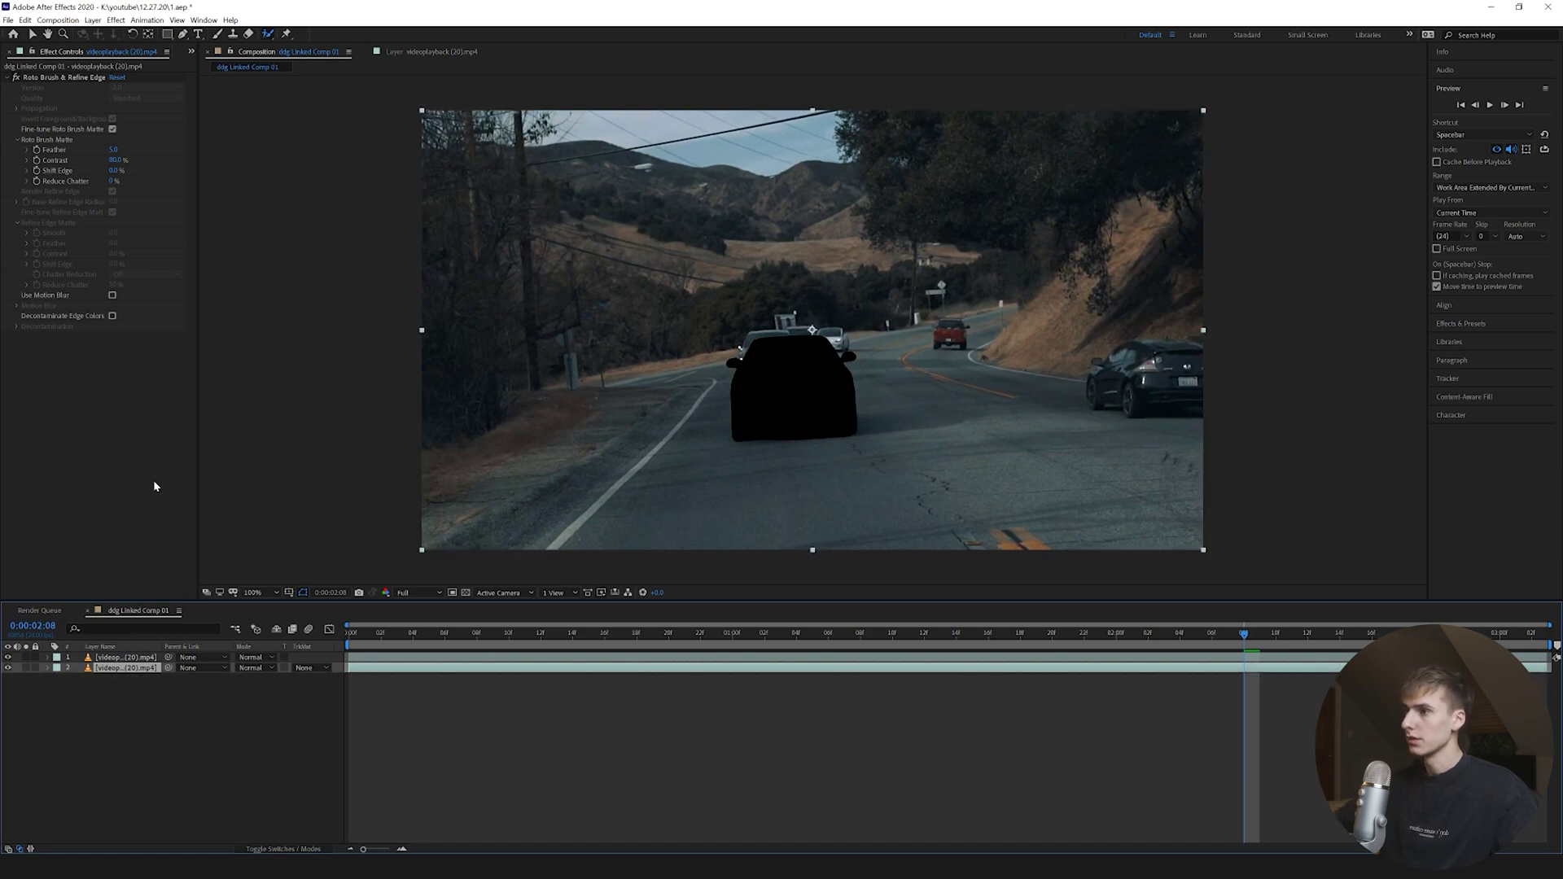
pyautogui.click(37, 77)
pyautogui.press('Delete')
pyautogui.press('Home')
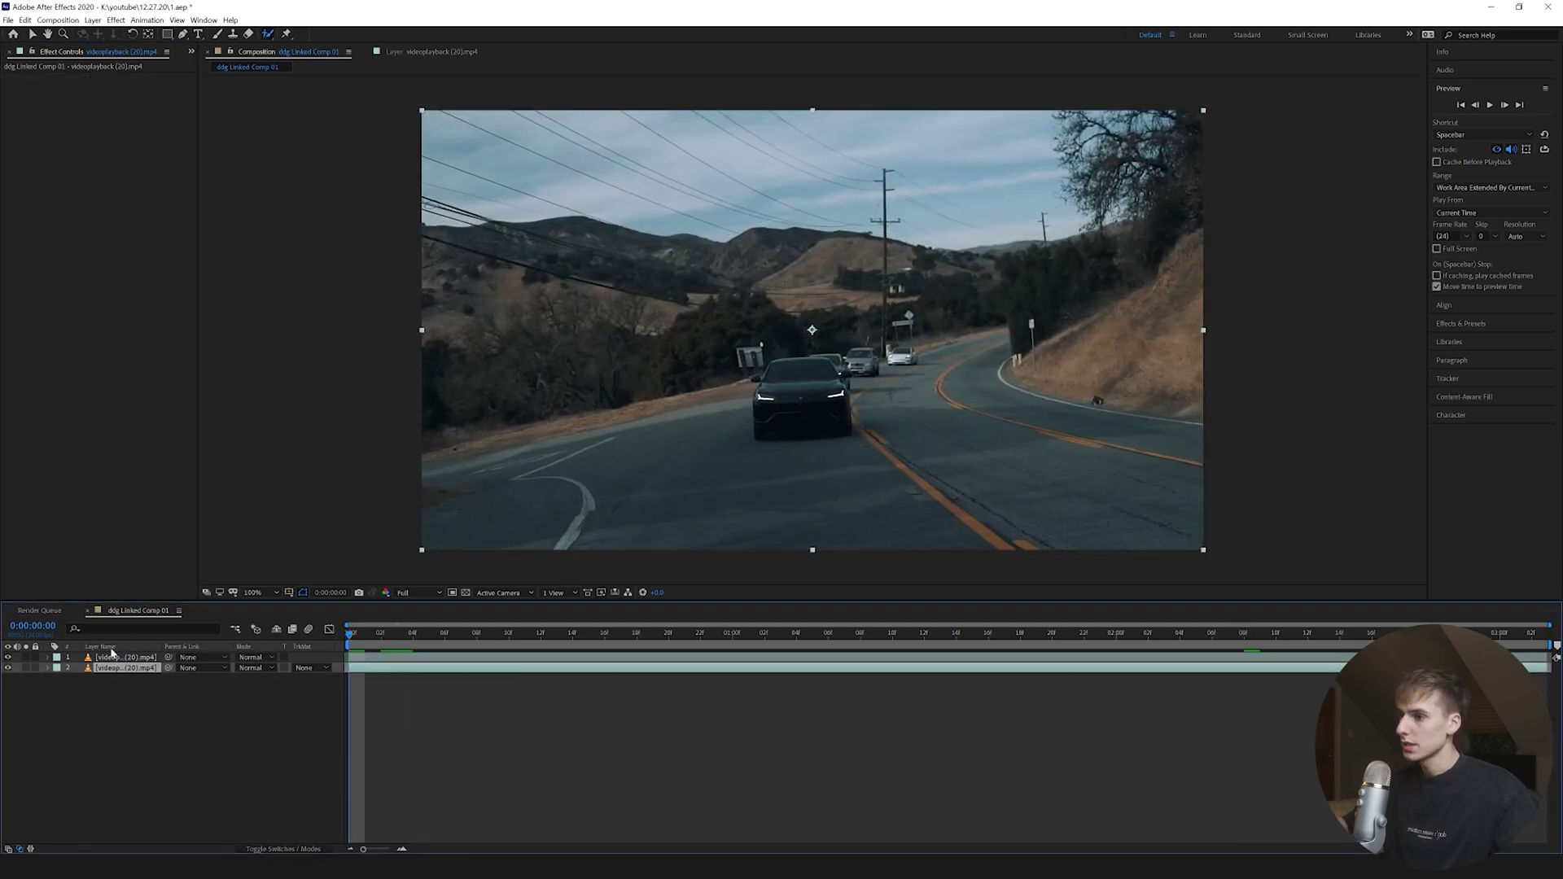
pyautogui.click(9, 668)
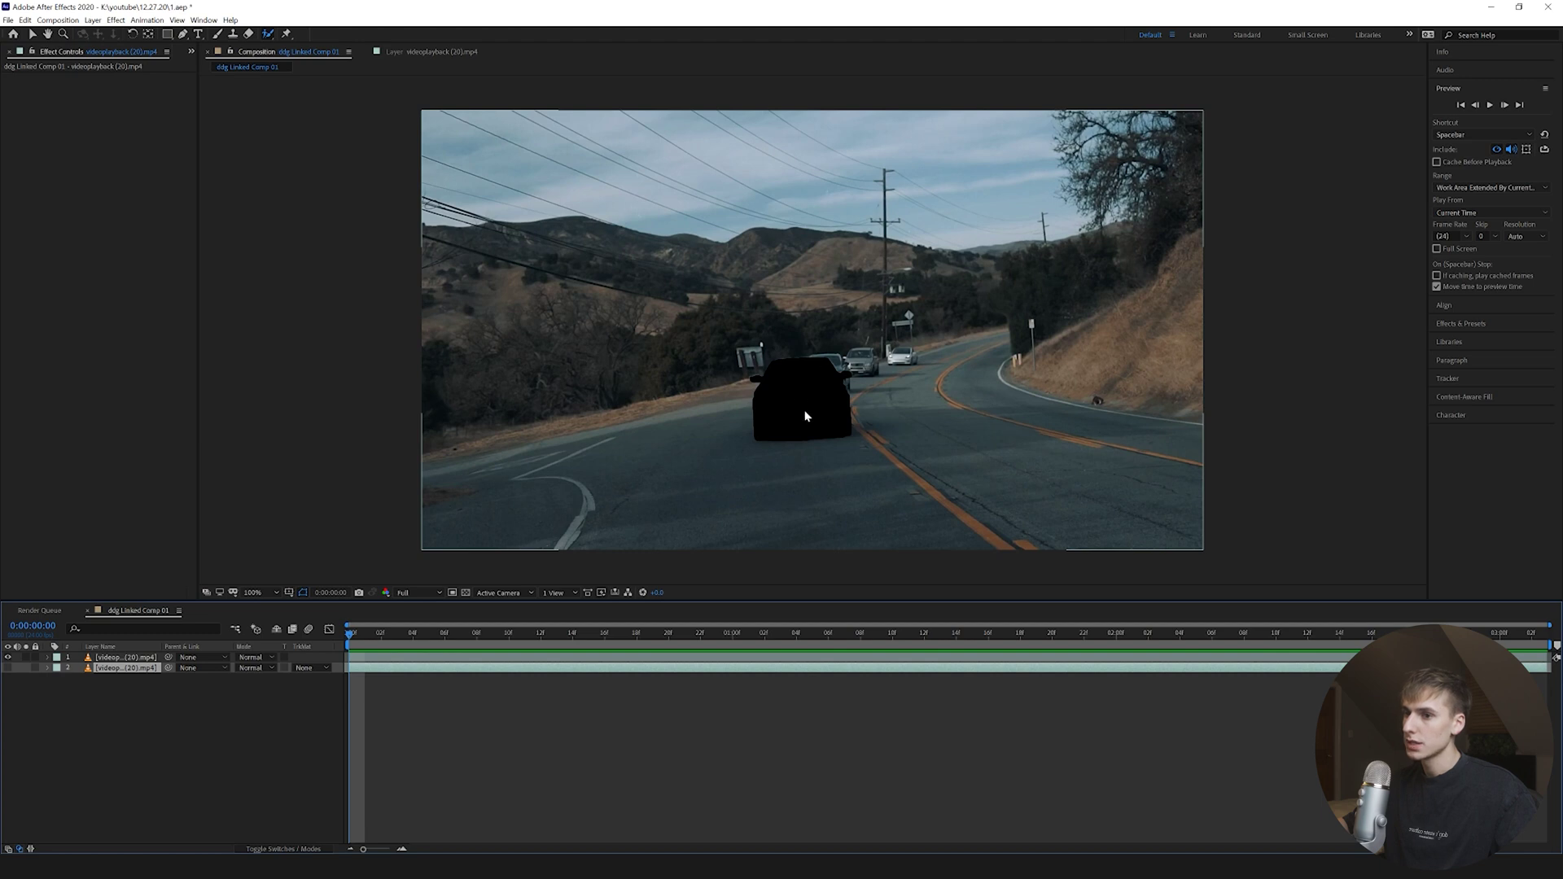
pyautogui.click(8, 668)
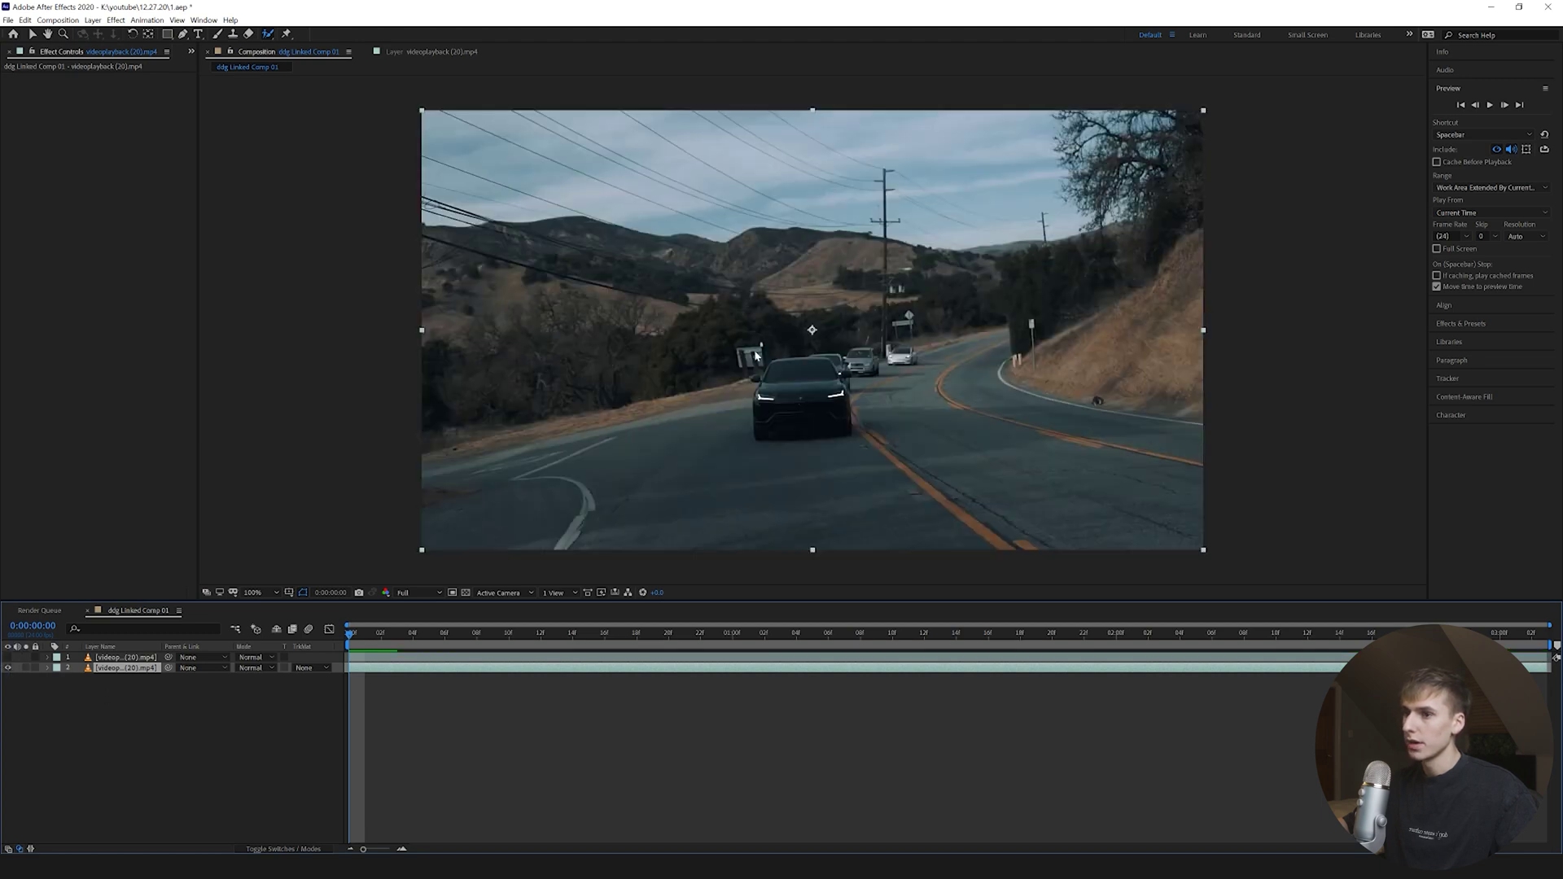
pyautogui.press('F2')
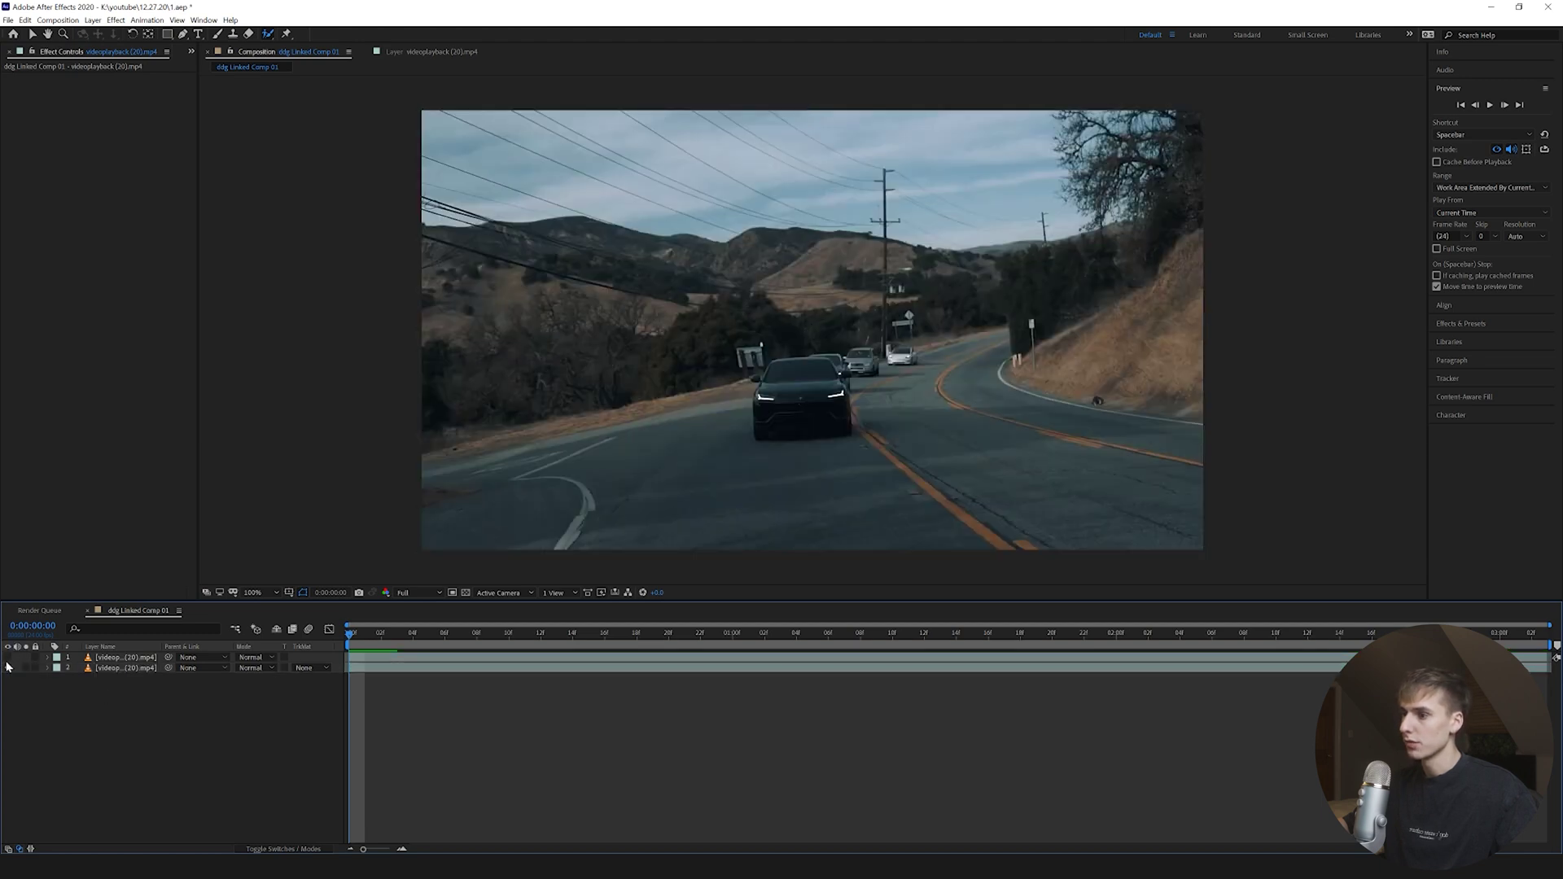
# Drag CRT_Texture 04 from File Explorer into the car composition
pyautogui.hotkey('alt', 'Tab')
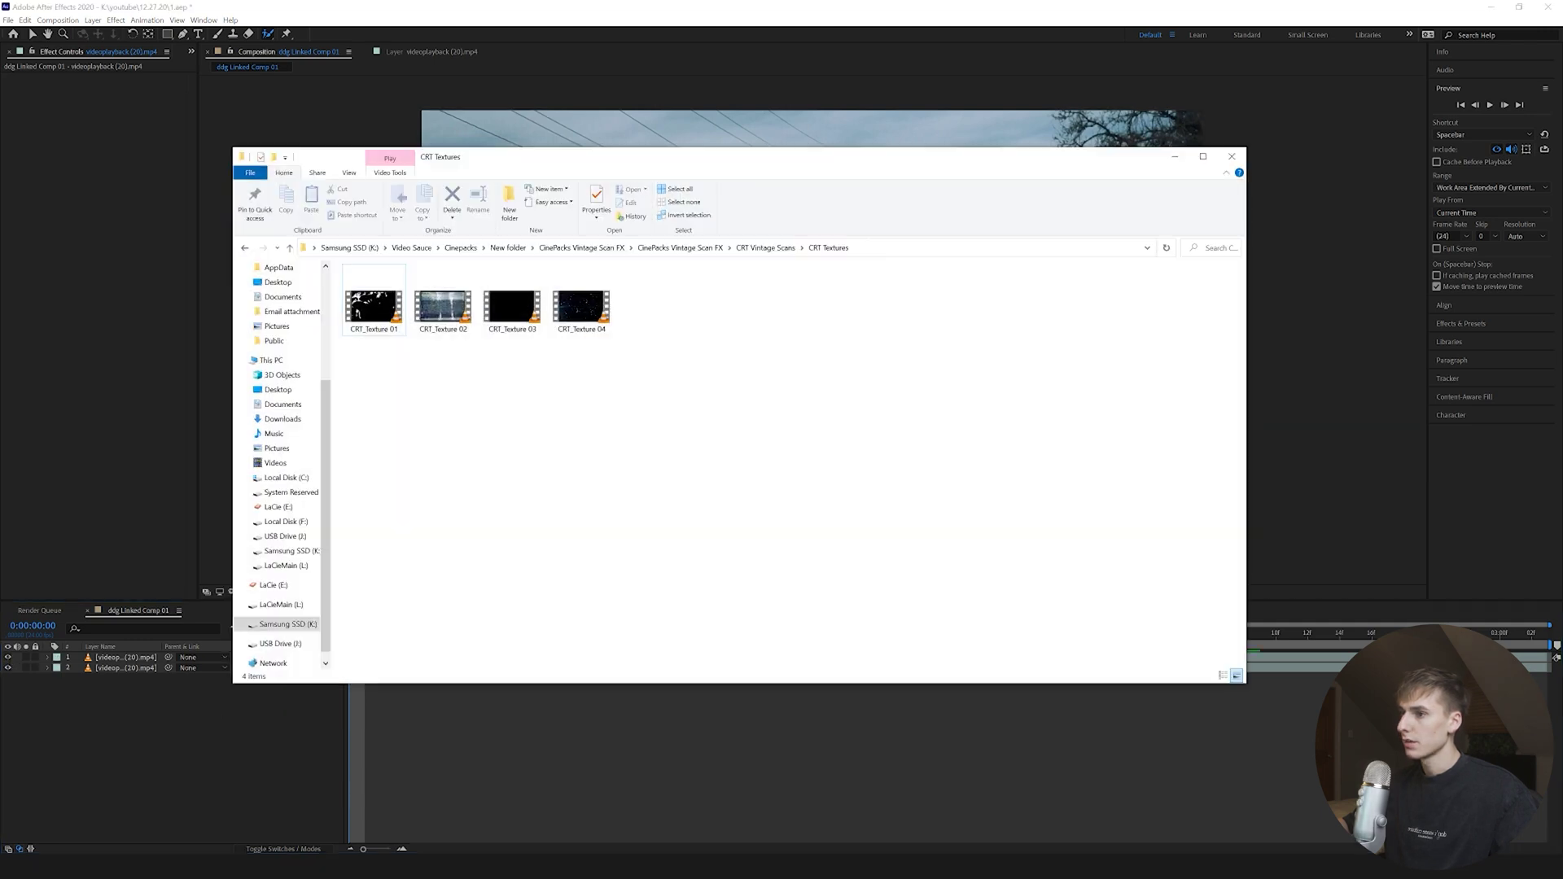
pyautogui.moveTo(581, 306); pyautogui.dragTo(437, 770)
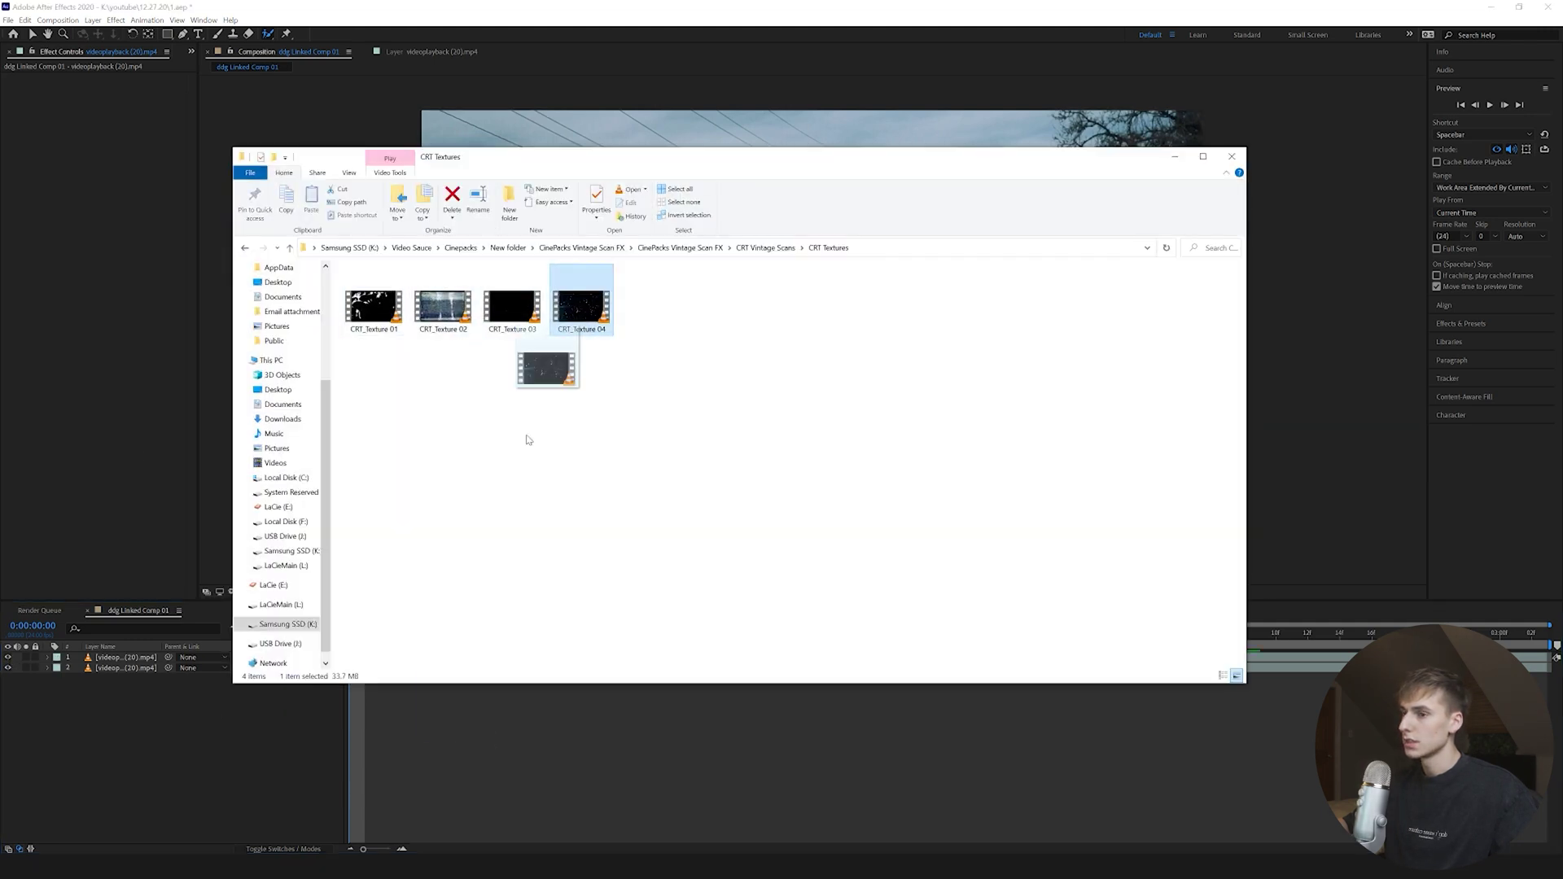
pyautogui.click(438, 769)
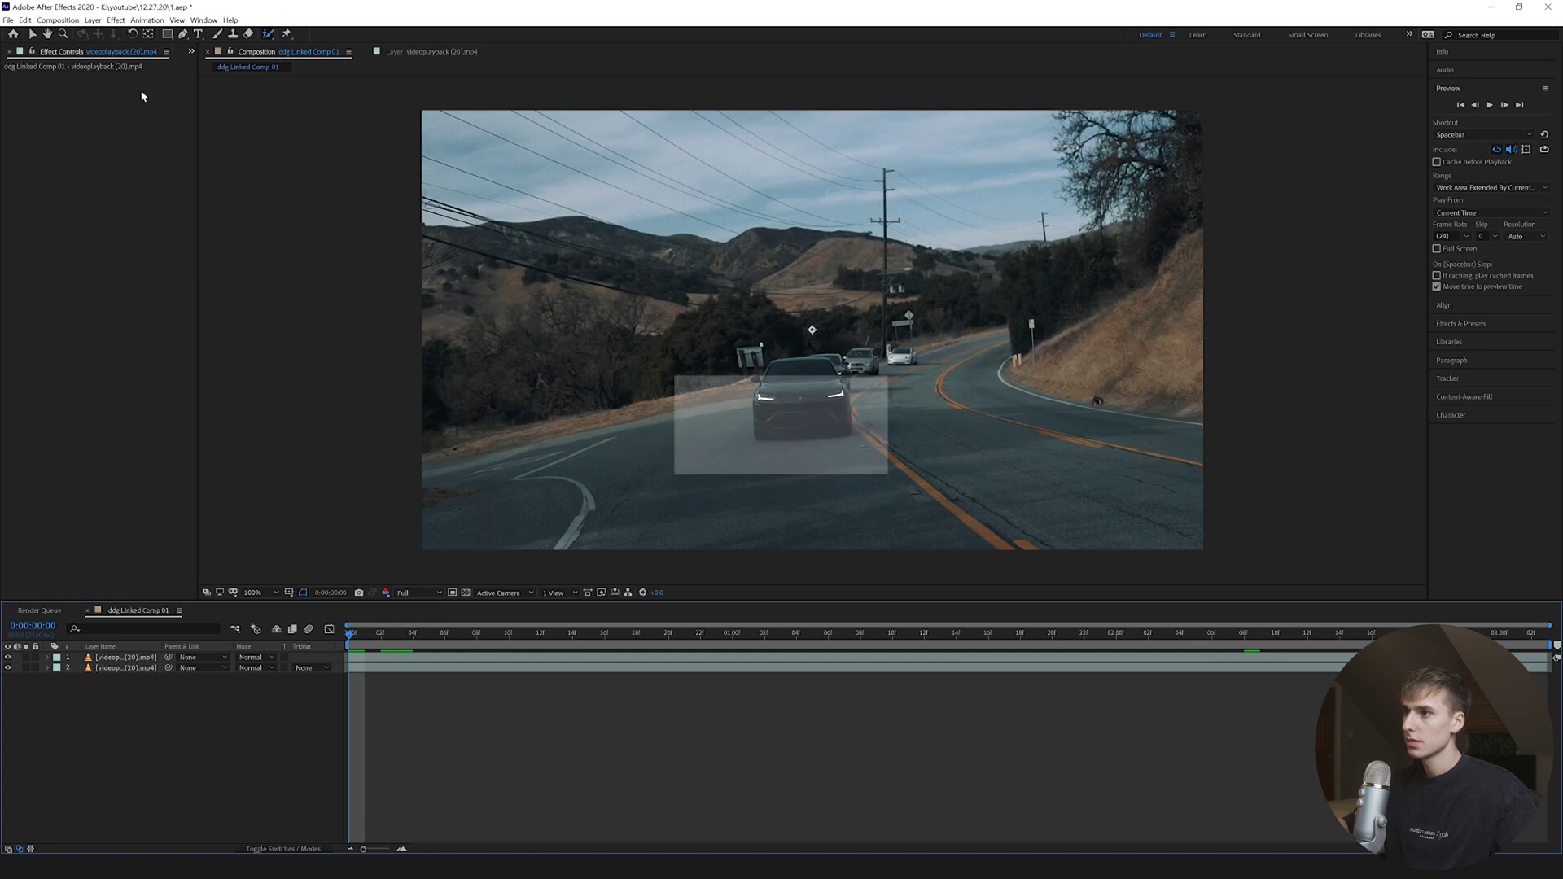
pyautogui.moveTo(347, 666); pyautogui.dragTo(782, 421)
# Move the texture below the top footage layer and scale it down to about 16%
pyautogui.hotkey('ctrl', '[')
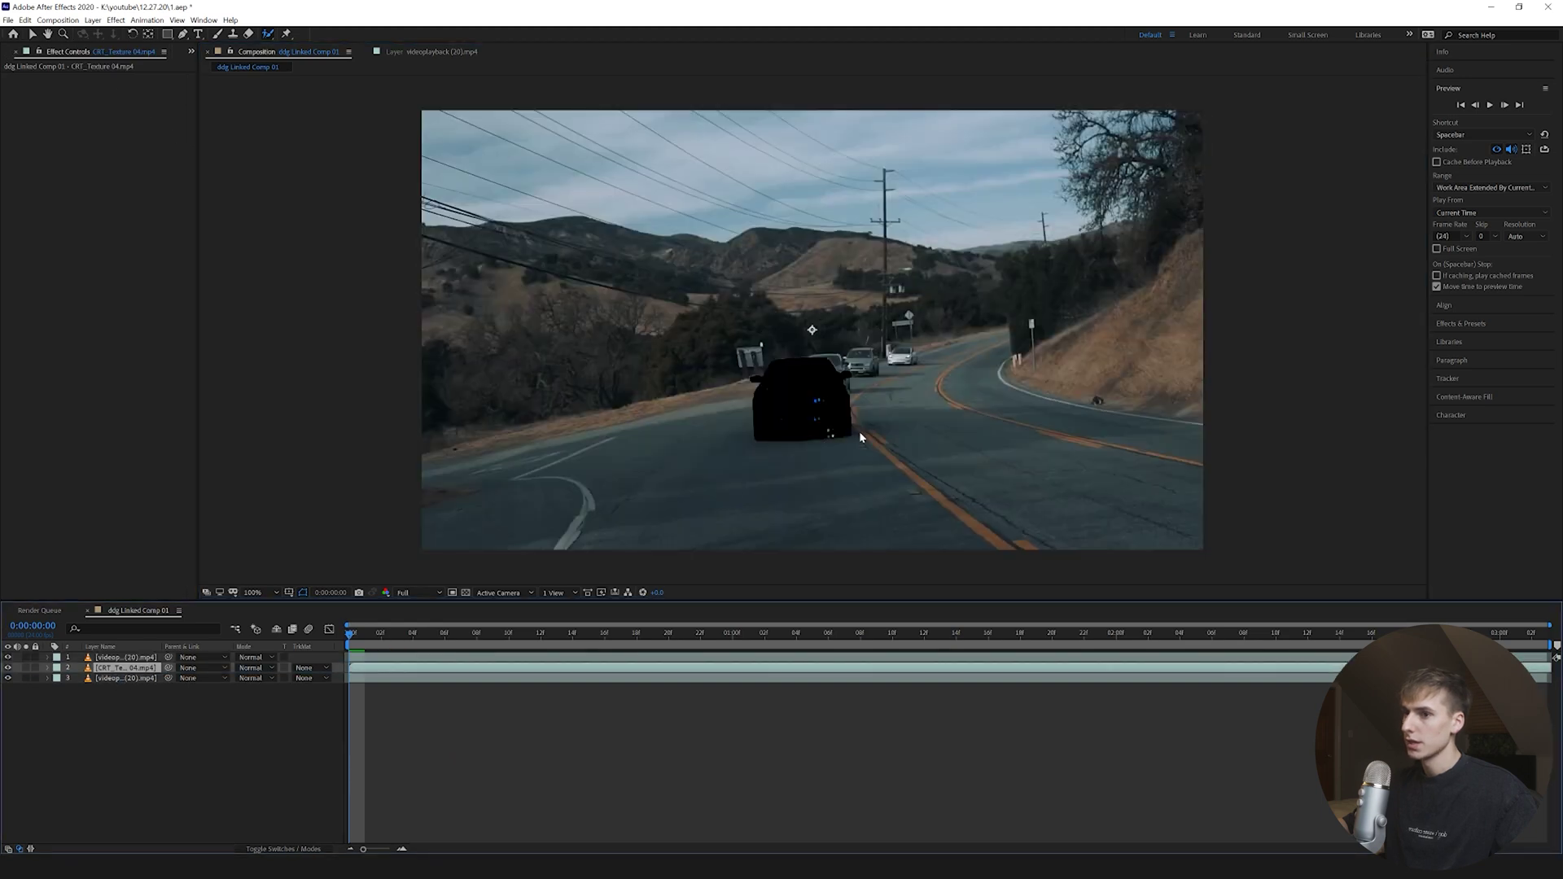
pyautogui.click(46, 669)
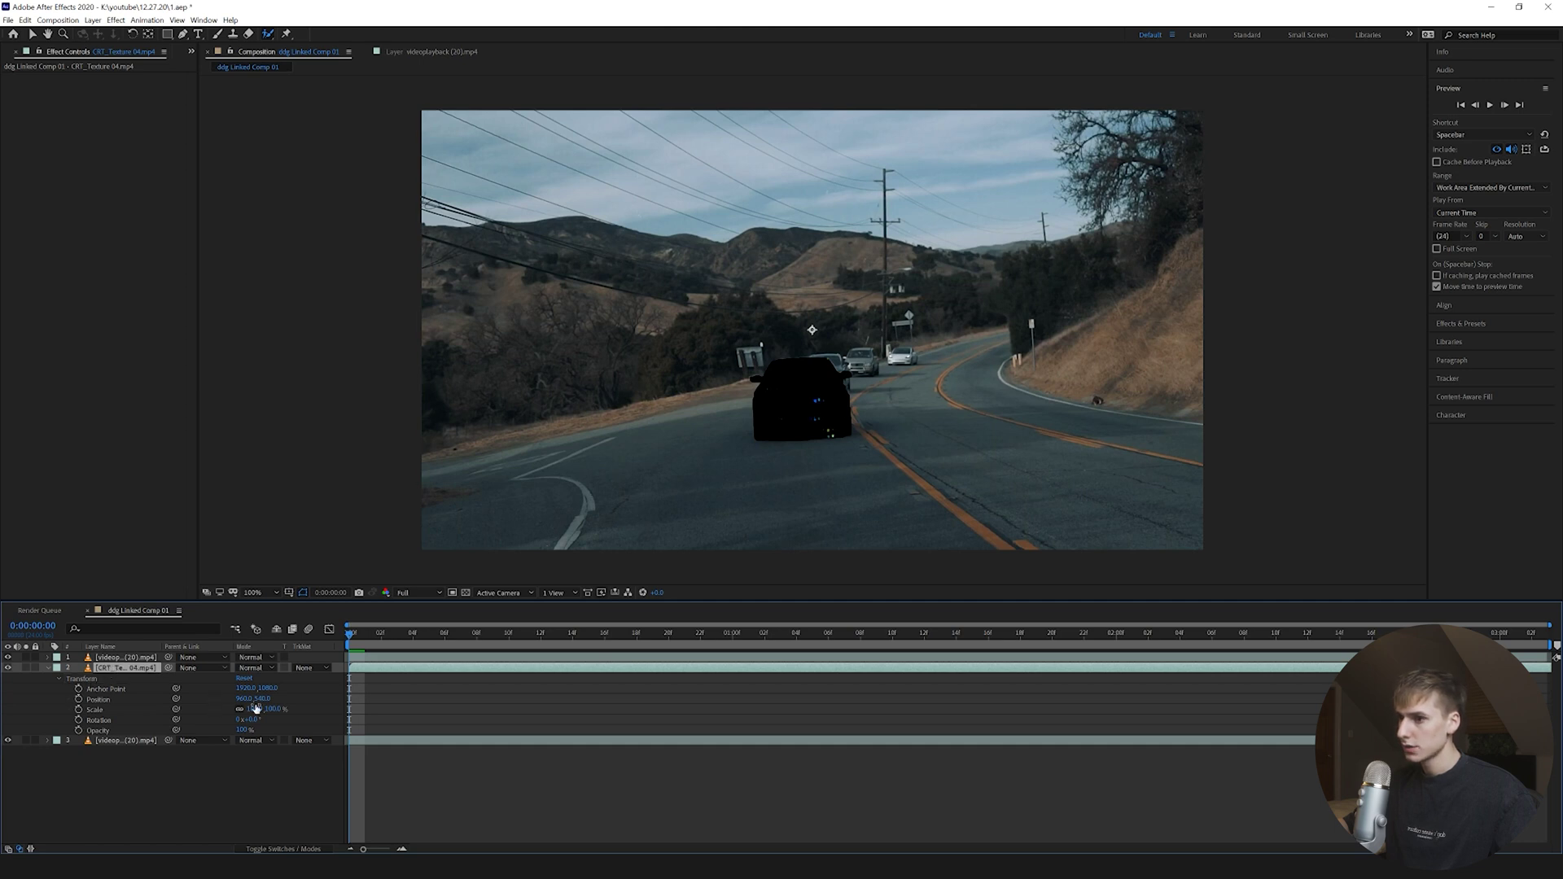
pyautogui.moveTo(253, 710); pyautogui.dragTo(183, 710)
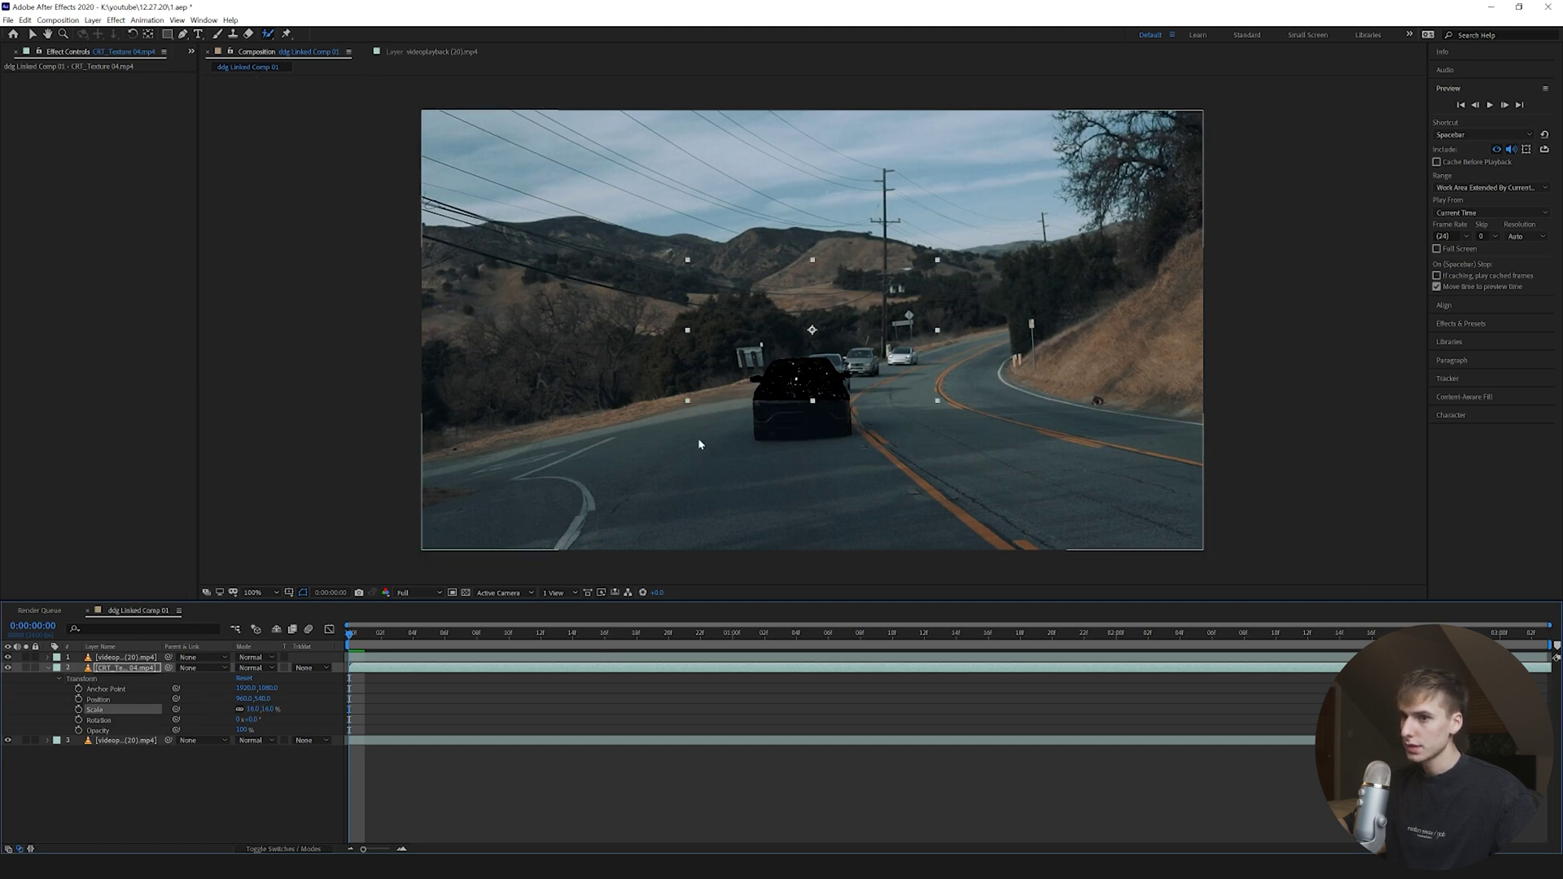
pyautogui.moveTo(937, 332); pyautogui.dragTo(931, 334)
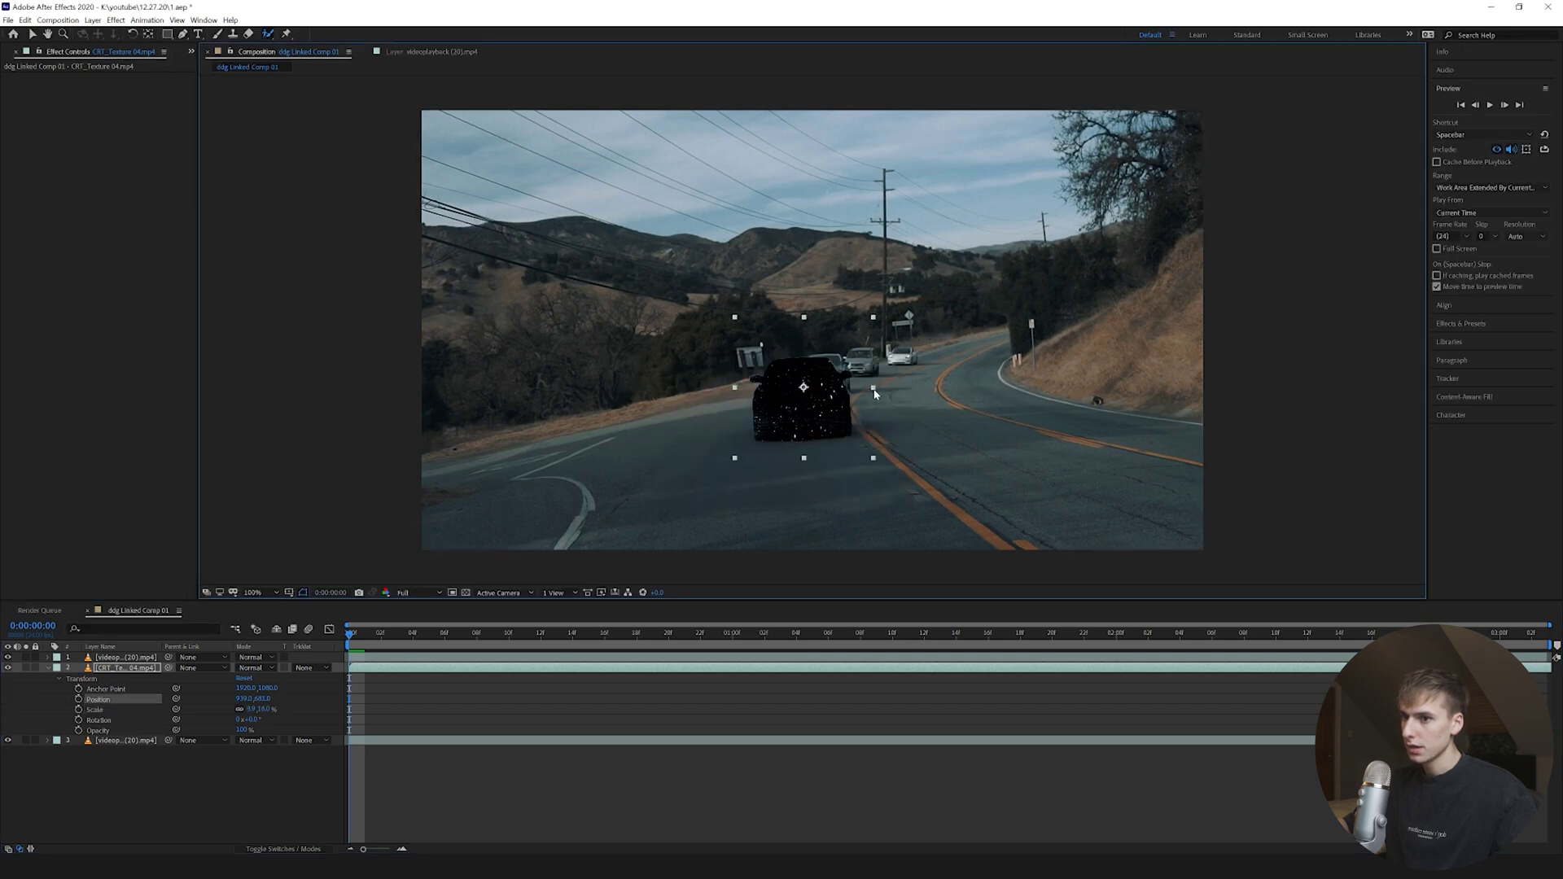
pyautogui.moveTo(873, 388); pyautogui.dragTo(867, 391)
# Fine-tune the texture's size to cover the car and enable transform keyframing
pyautogui.click(807, 334)
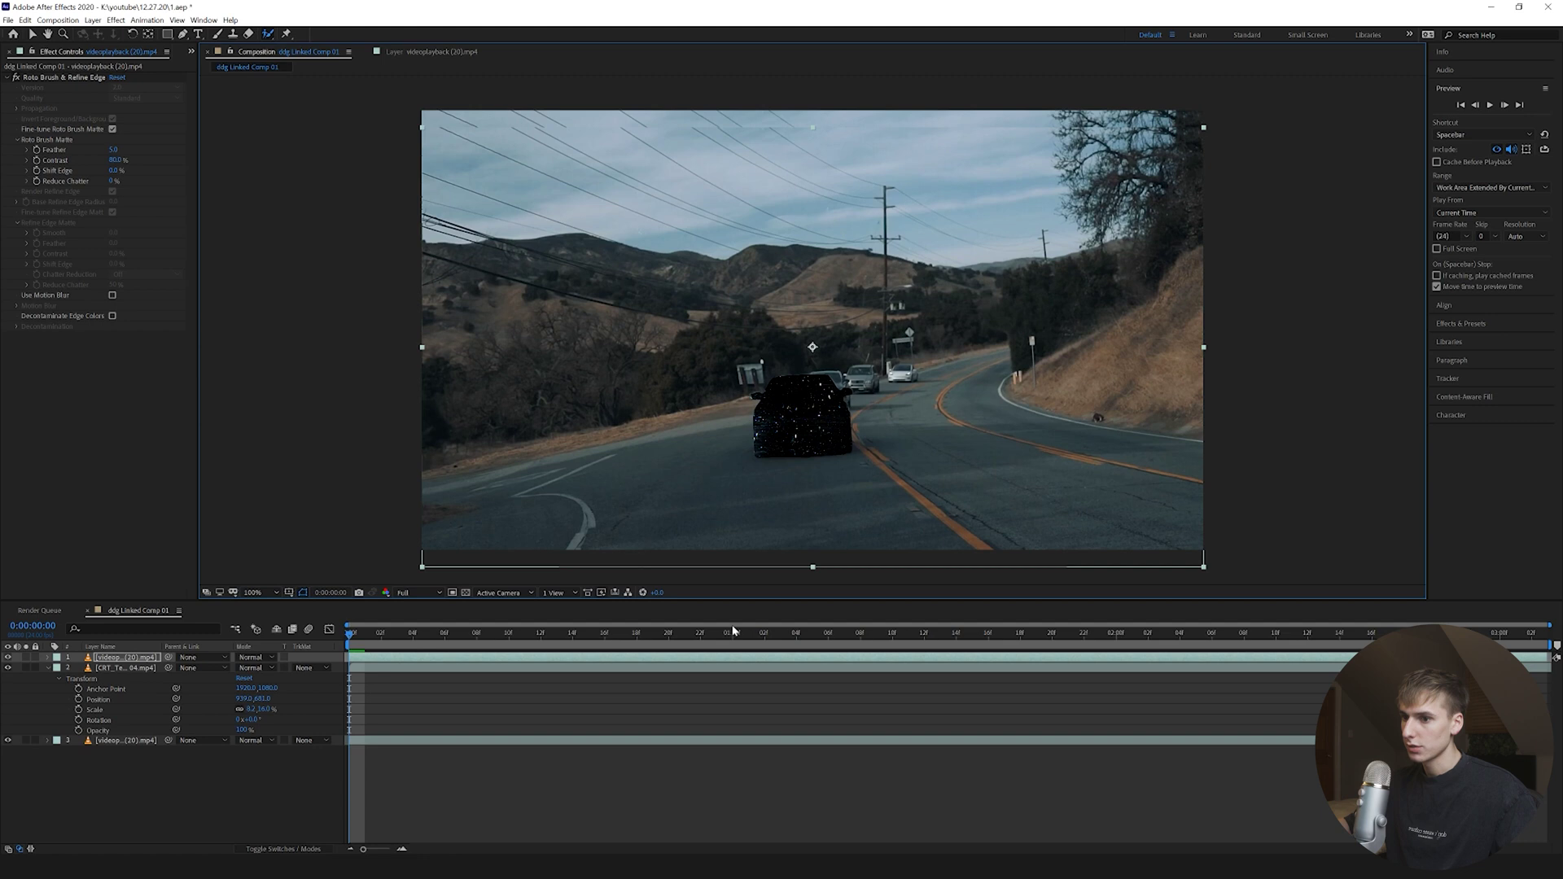
pyautogui.hotkey('ctrl', 'z')
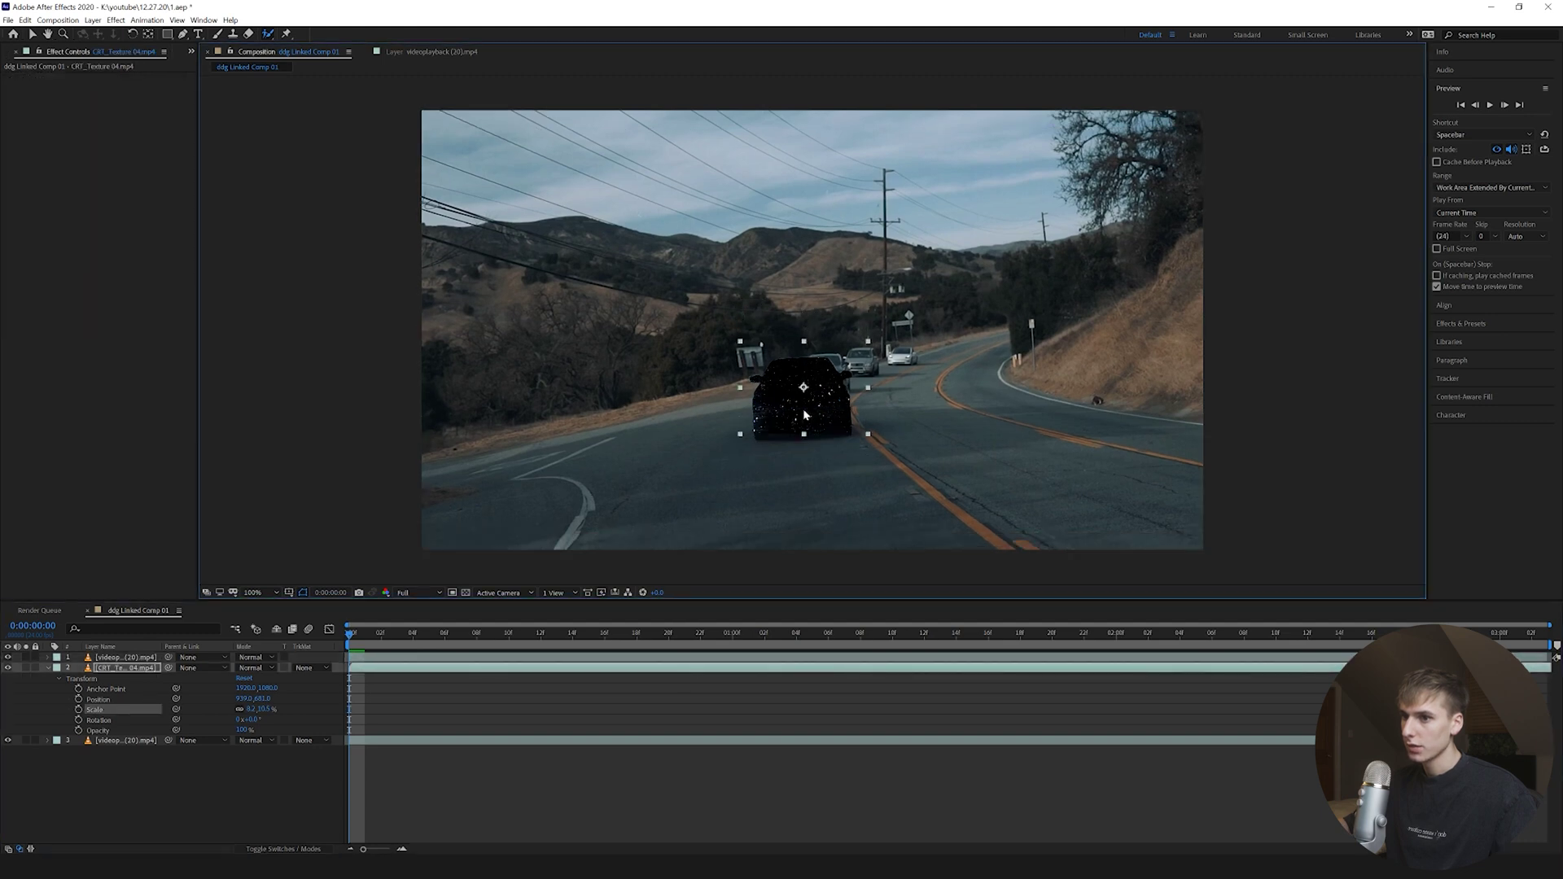
pyautogui.moveTo(869, 356); pyautogui.dragTo(874, 353)
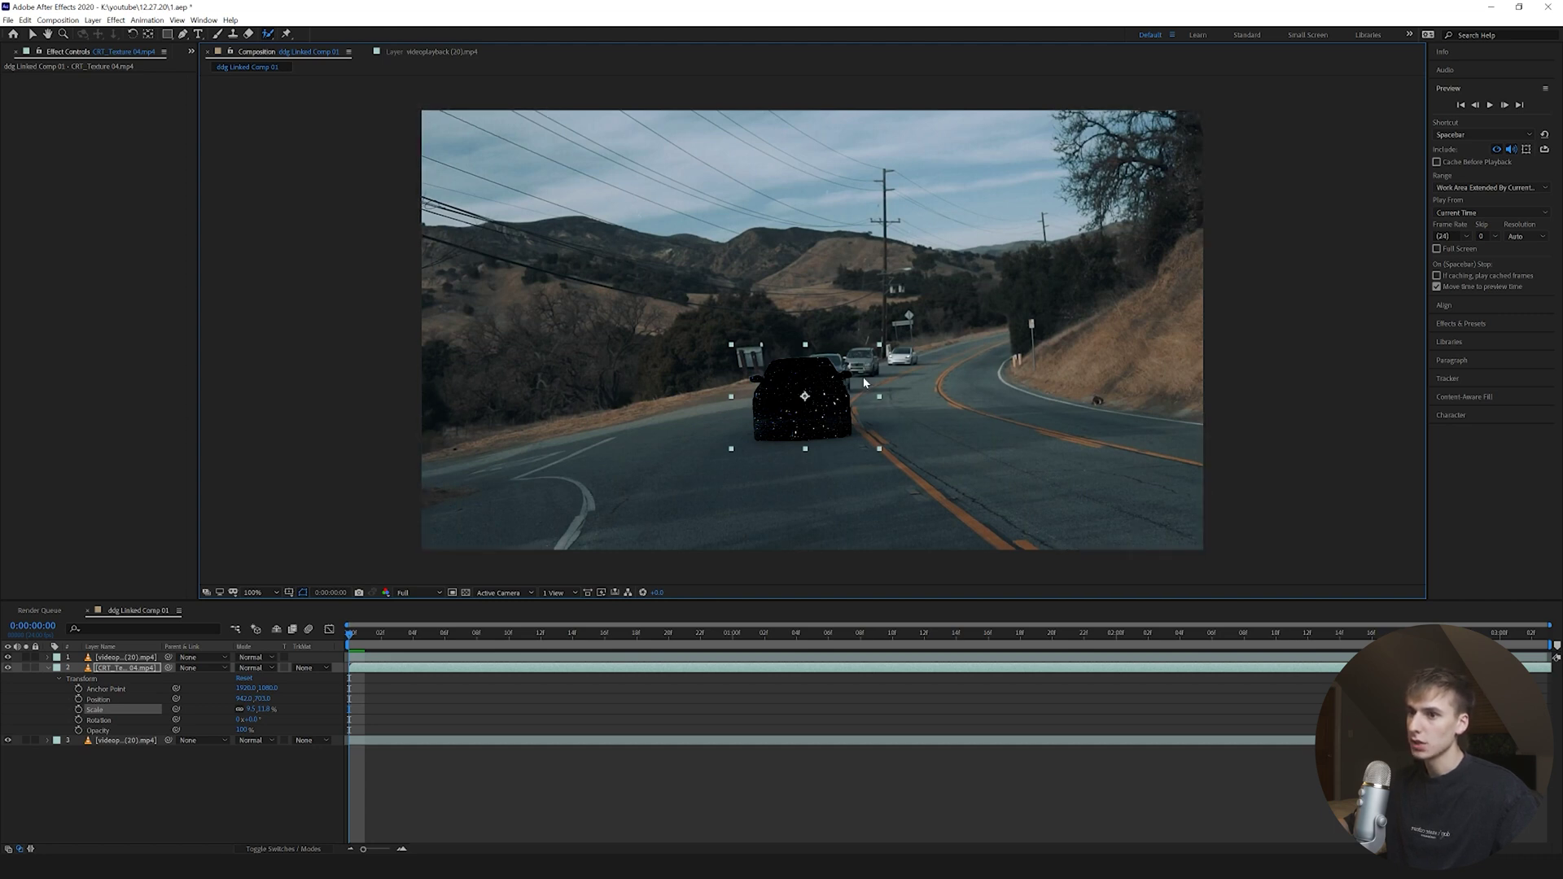
pyautogui.click(78, 691)
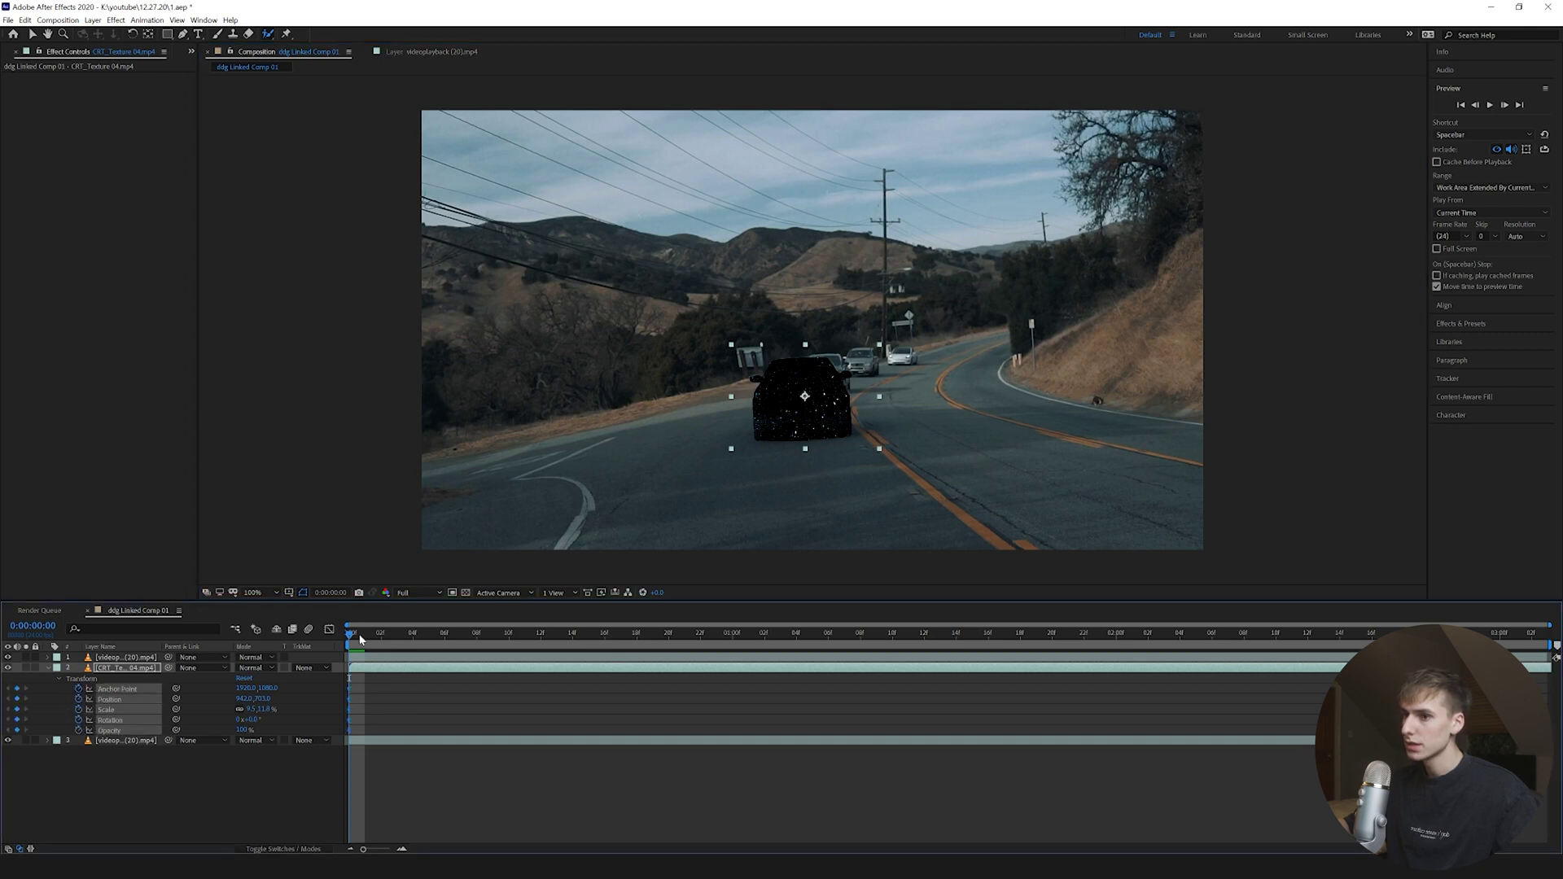
# Keyframe the texture's position to follow the car, then preview the tracking
pyautogui.moveTo(360, 638); pyautogui.dragTo(493, 634)
pyautogui.moveTo(805, 396); pyautogui.dragTo(826, 420)
pyautogui.moveTo(494, 634); pyautogui.dragTo(621, 634)
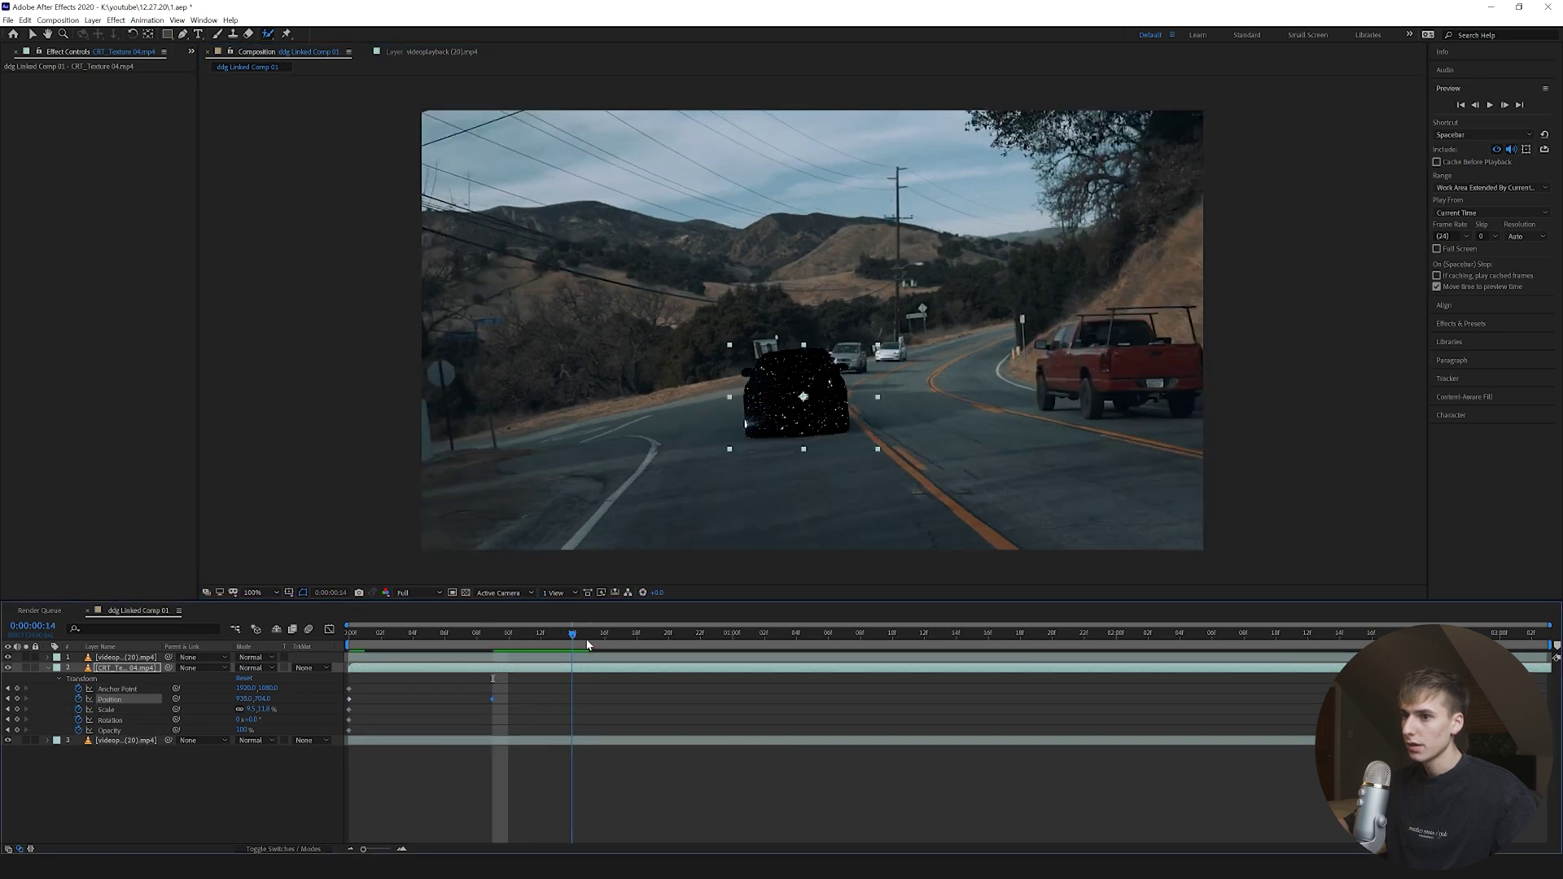
pyautogui.moveTo(825, 354); pyautogui.dragTo(800, 336)
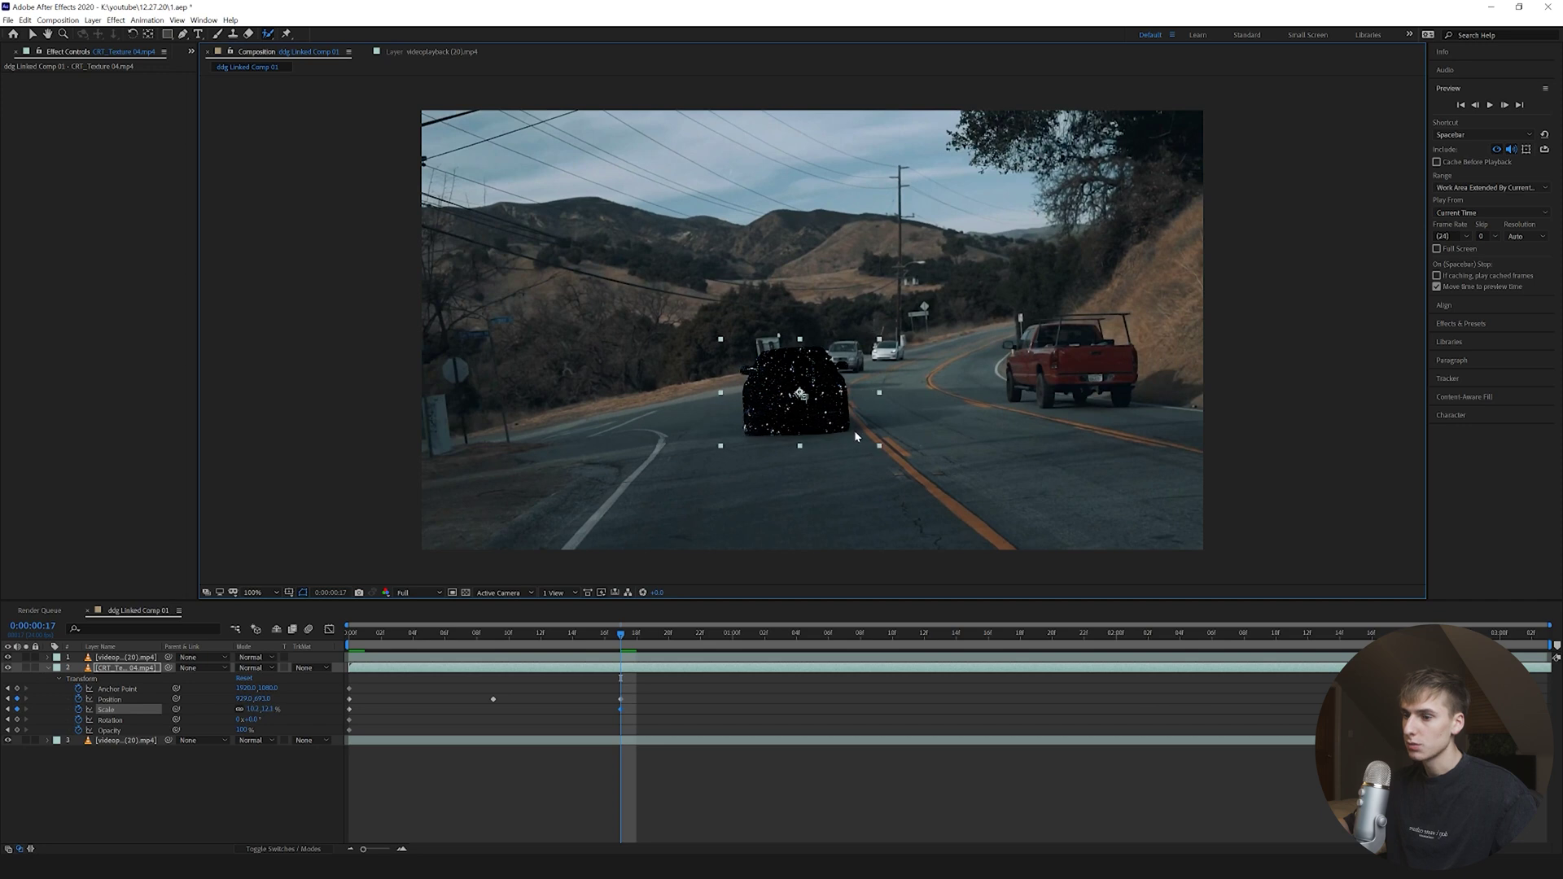
pyautogui.press('space')
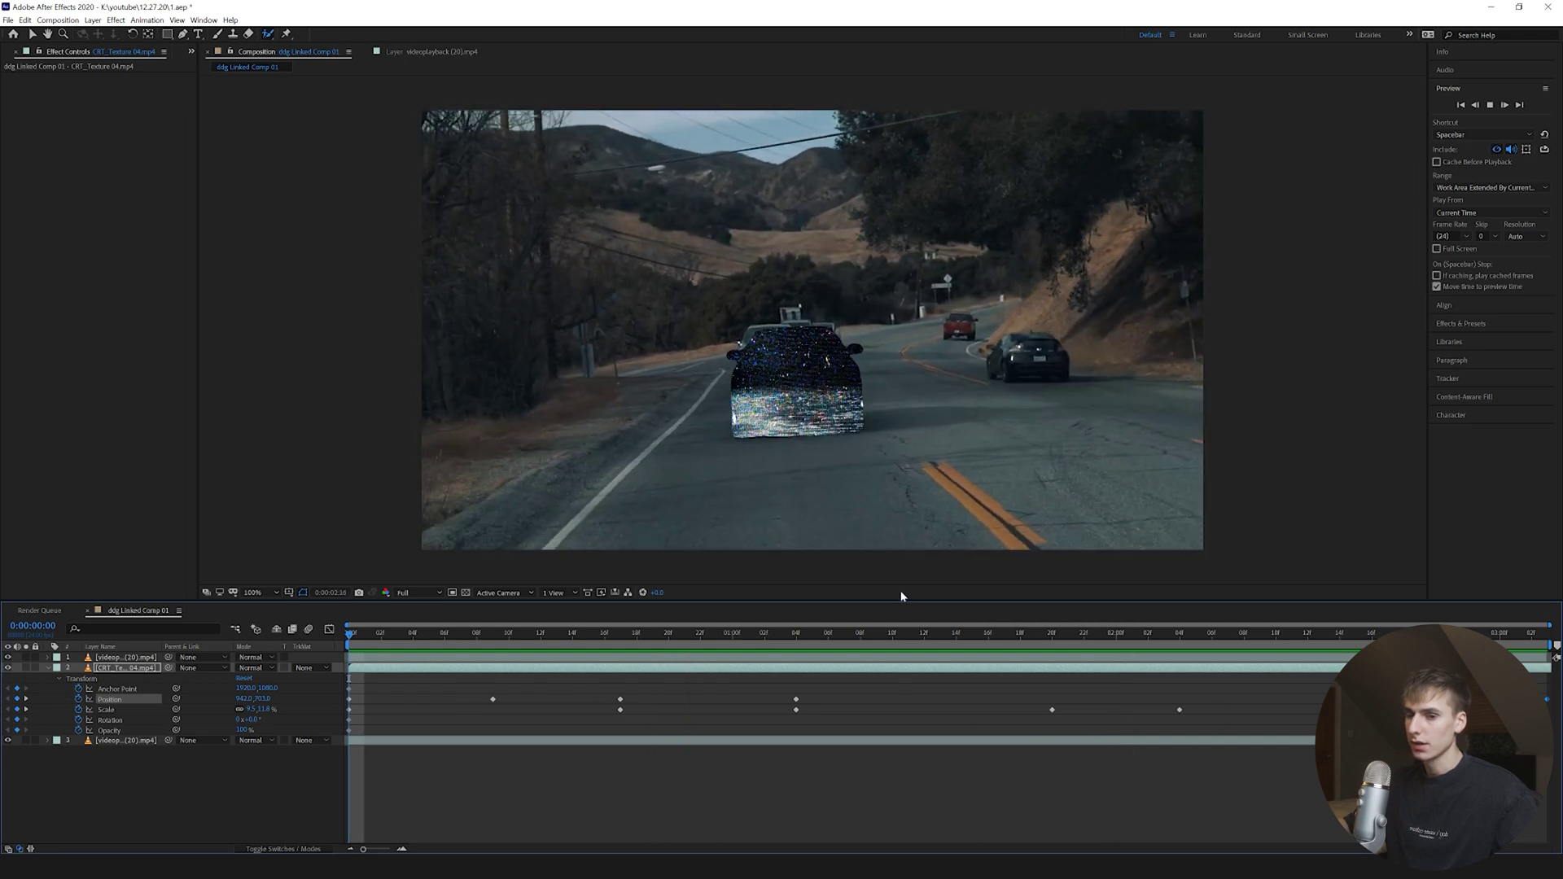
pyautogui.press('space')
# Show the Modes column and try Multiply, Difference and Classic Difference on the texture
pyautogui.click(266, 849)
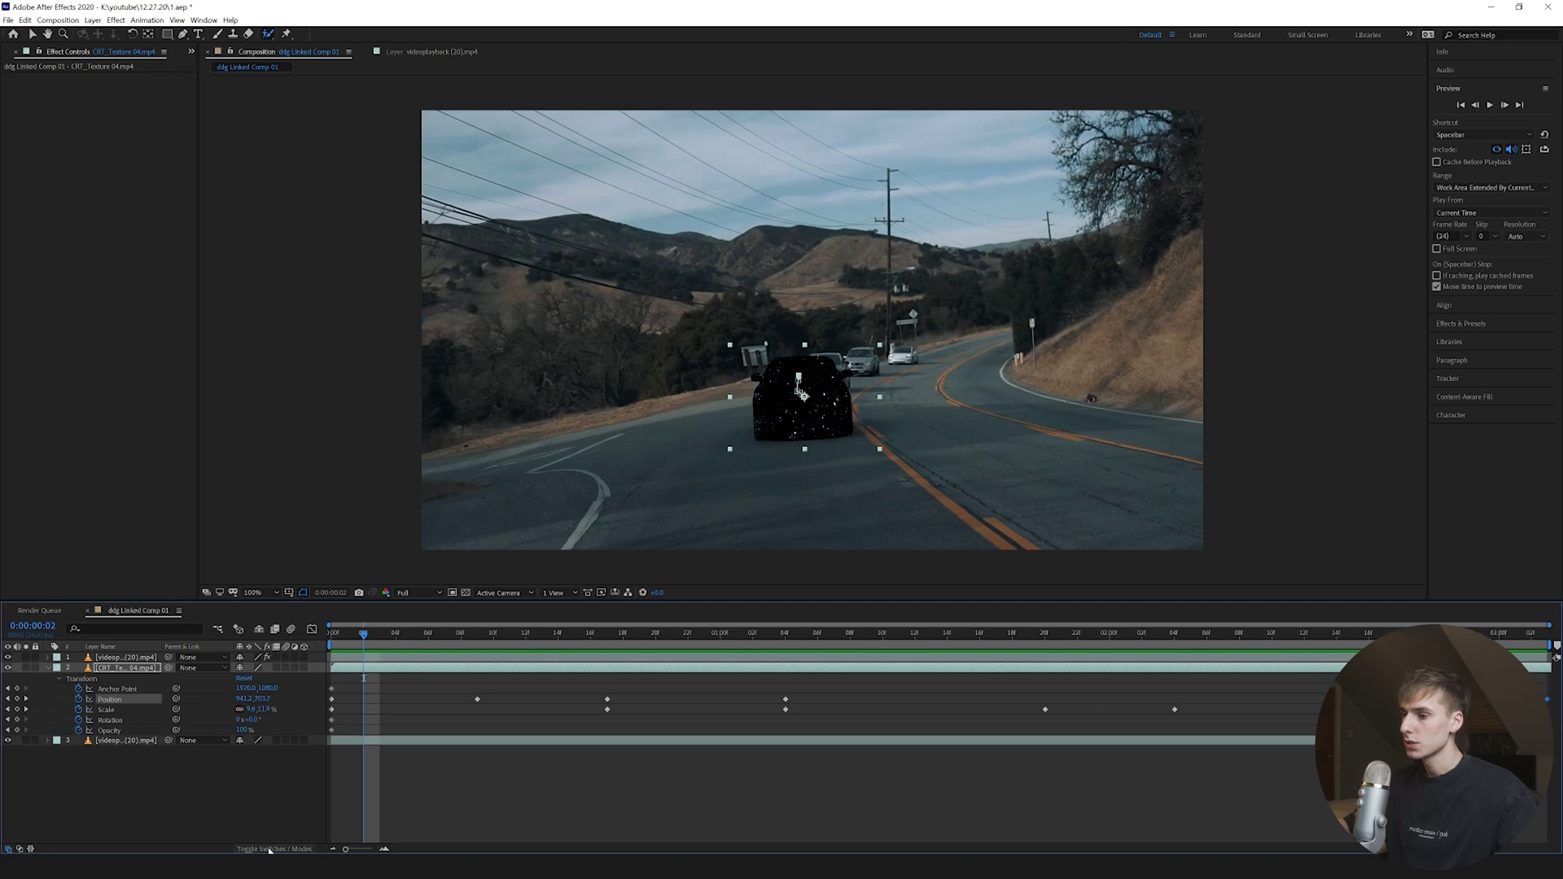
pyautogui.click(270, 851)
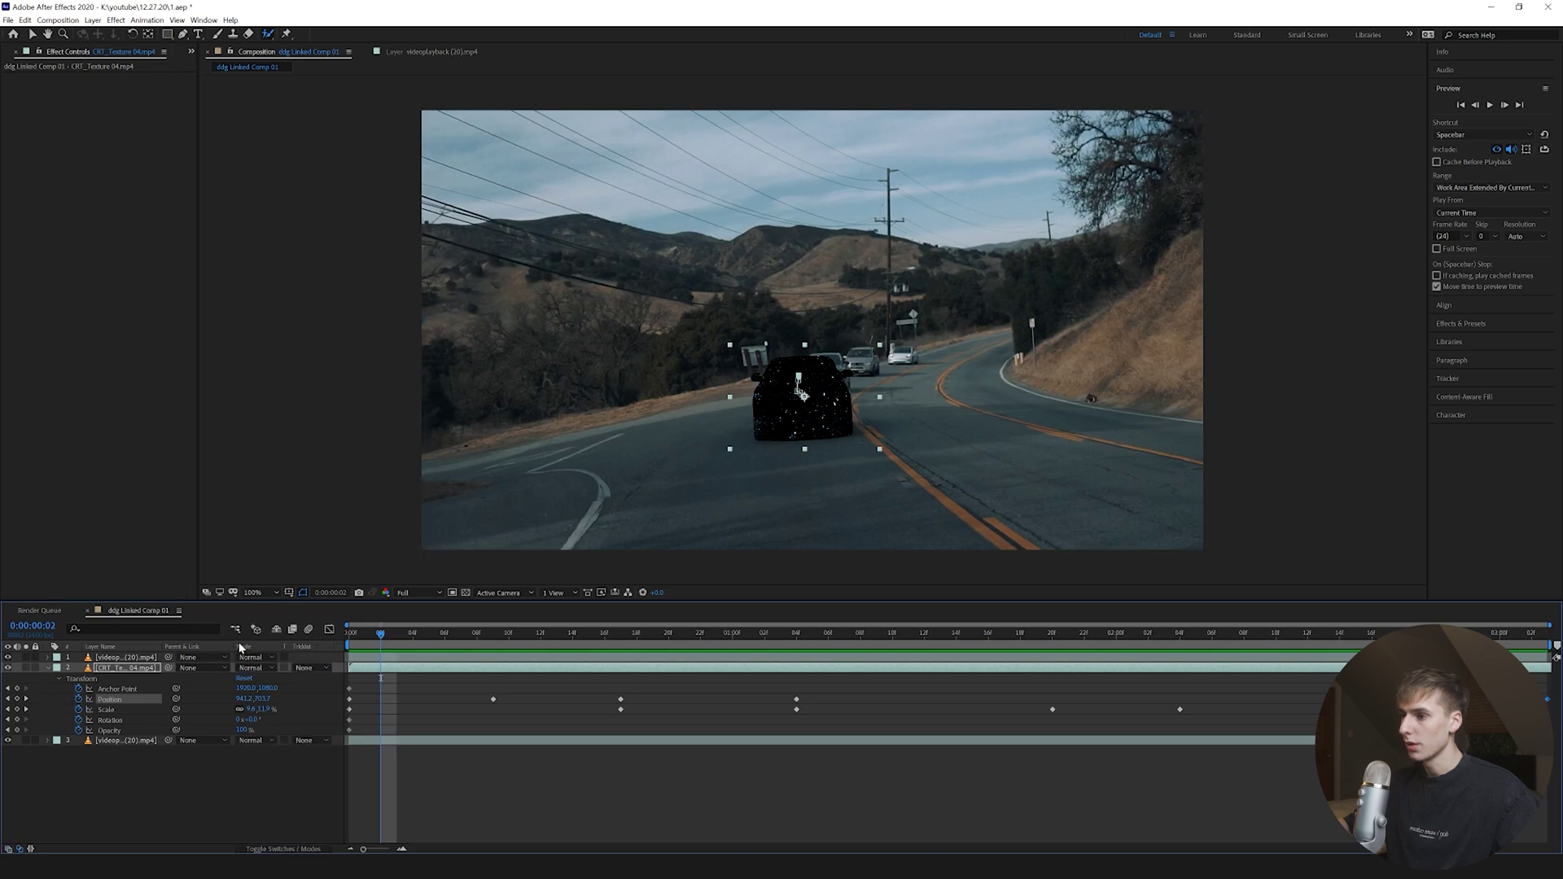
pyautogui.click(259, 657)
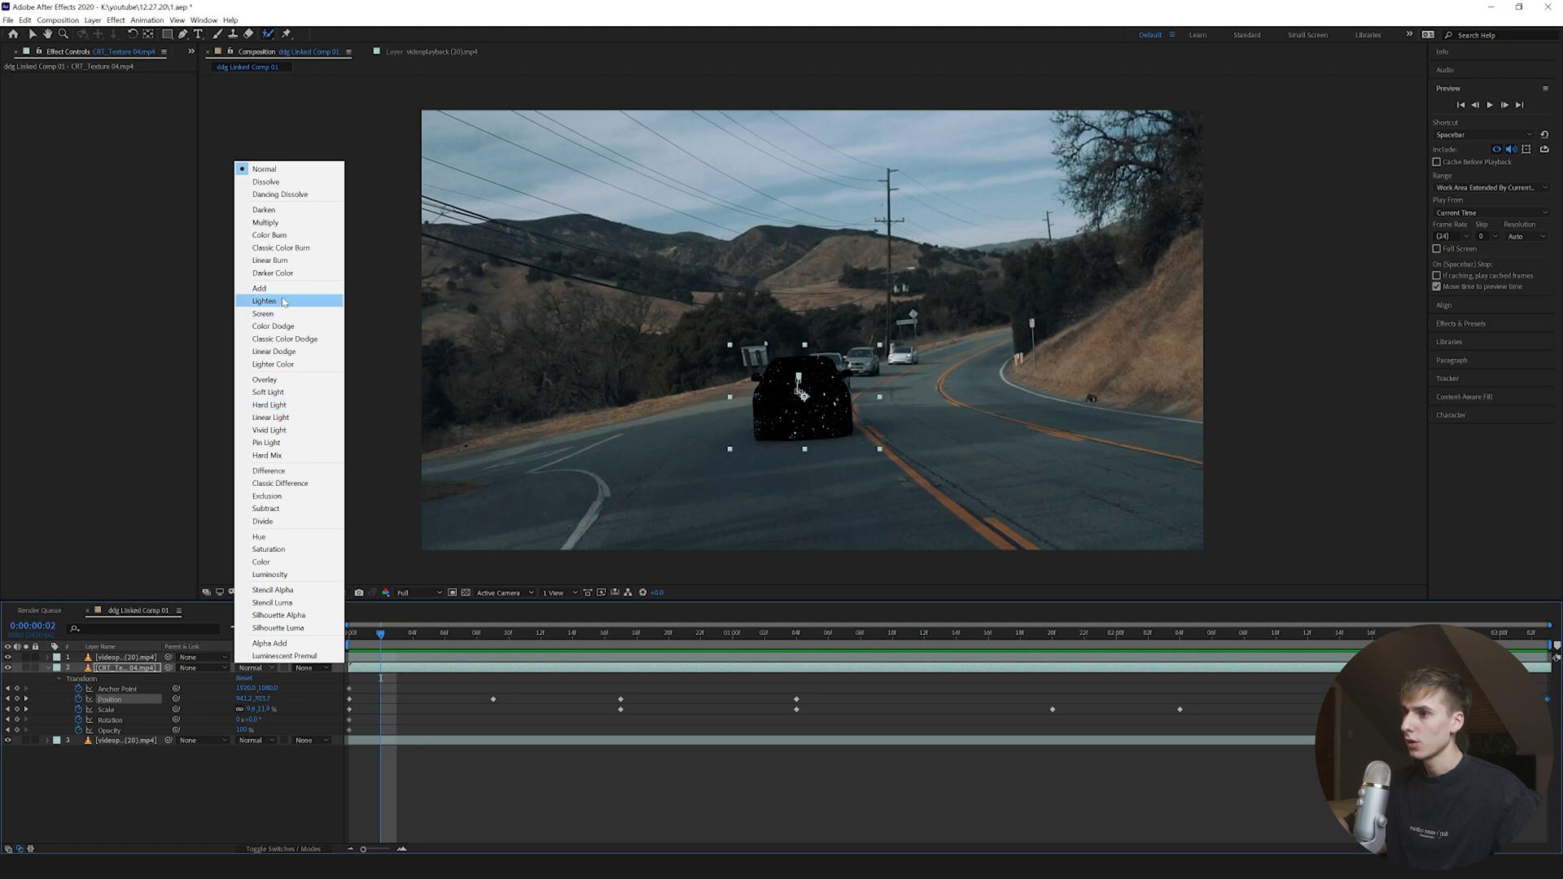
pyautogui.click(270, 223)
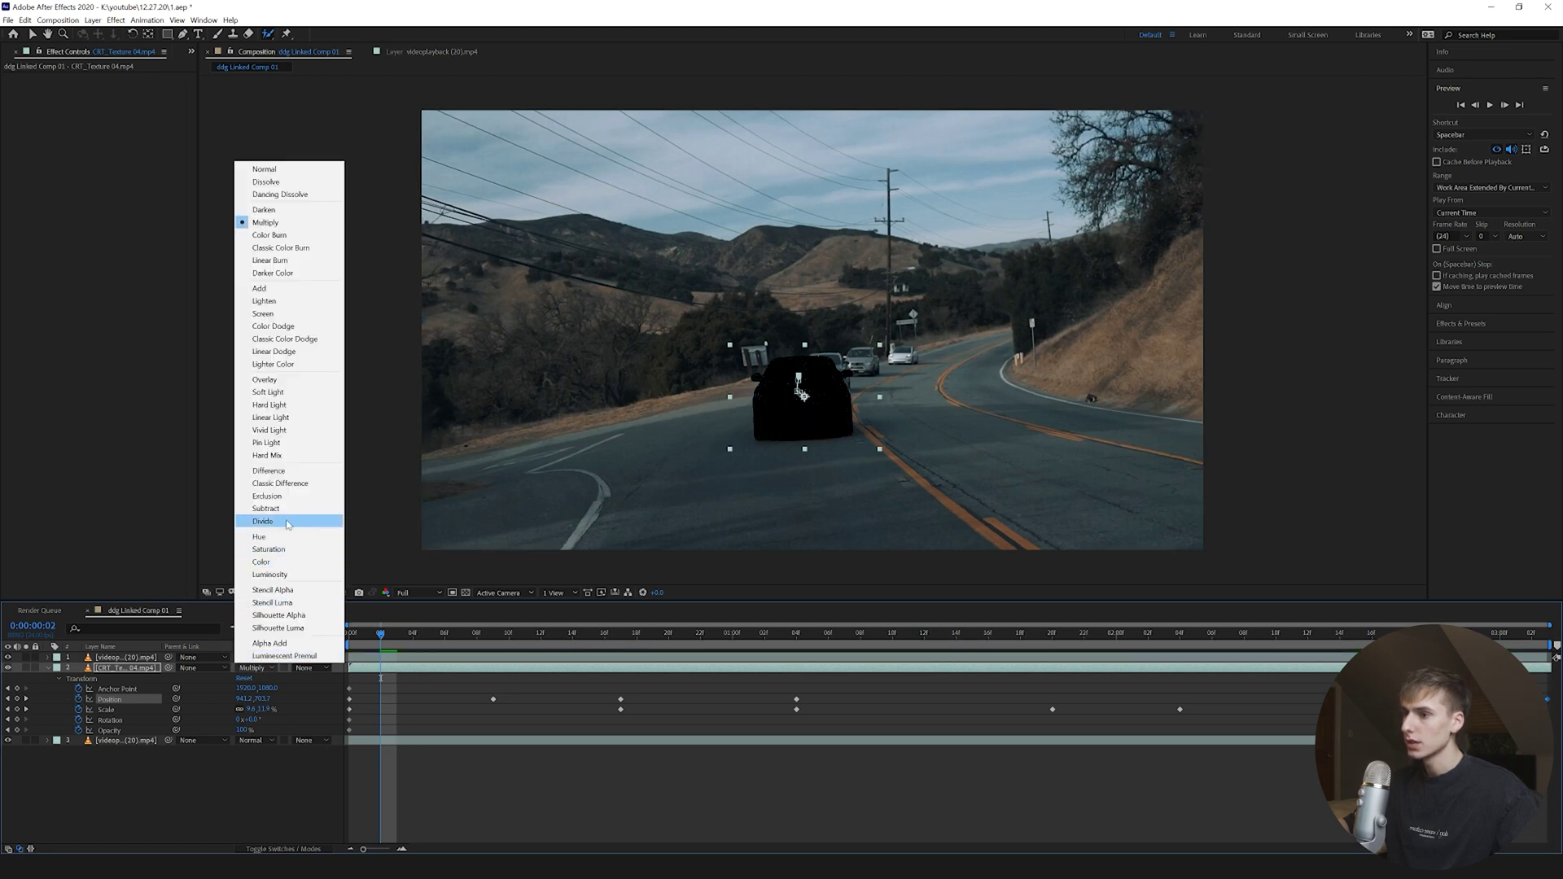
pyautogui.click(269, 470)
pyautogui.click(267, 668)
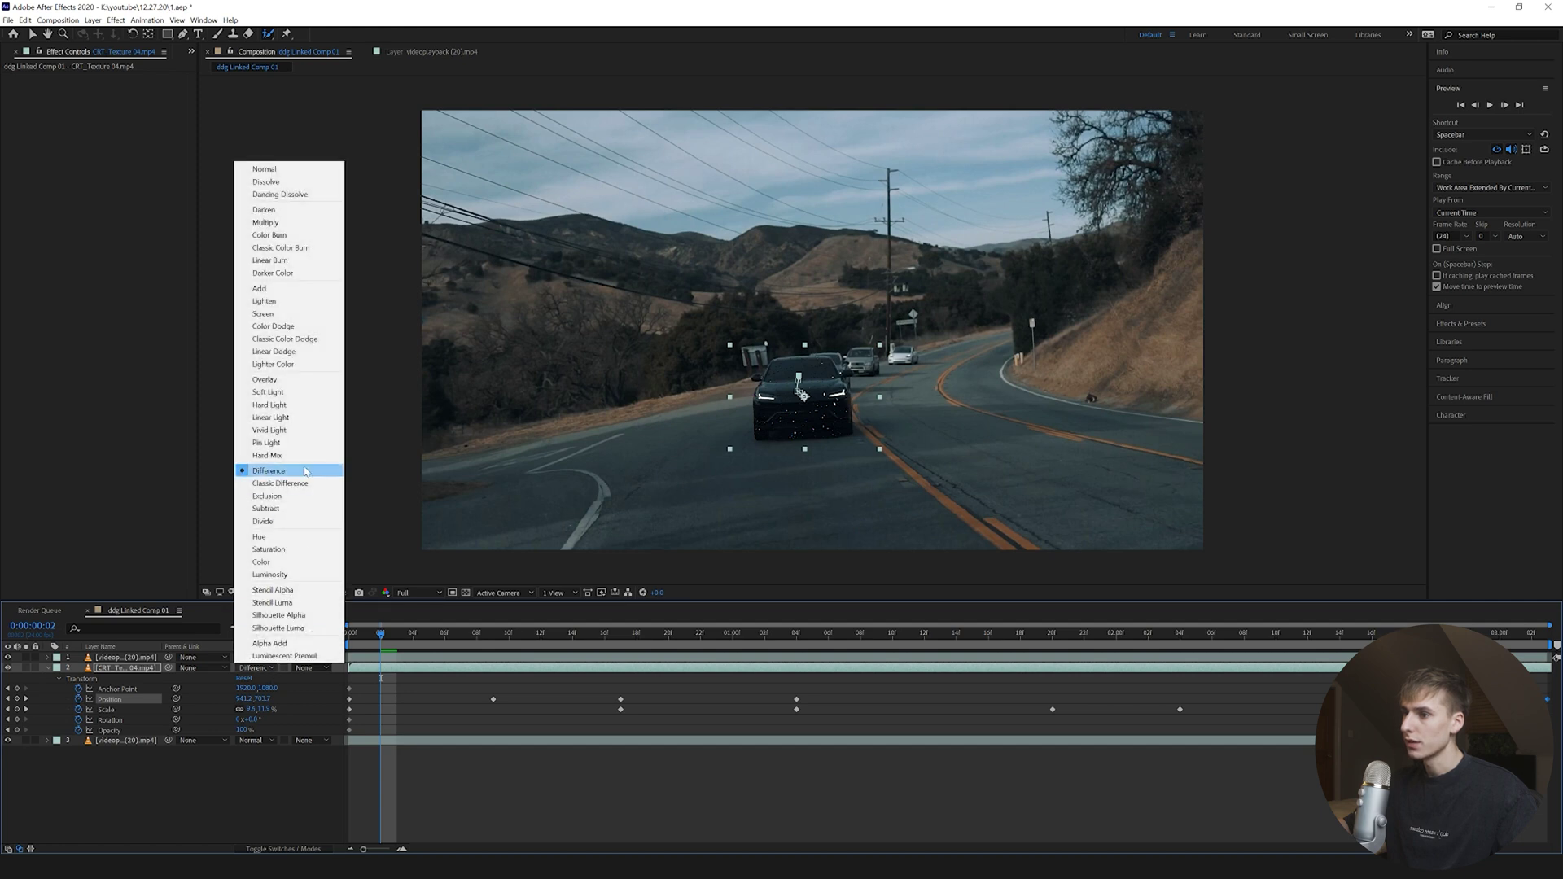
pyautogui.click(298, 485)
# Try Color Dodge and Classic Color Dodge, settle on Linear Dodge, and preview
pyautogui.click(255, 669)
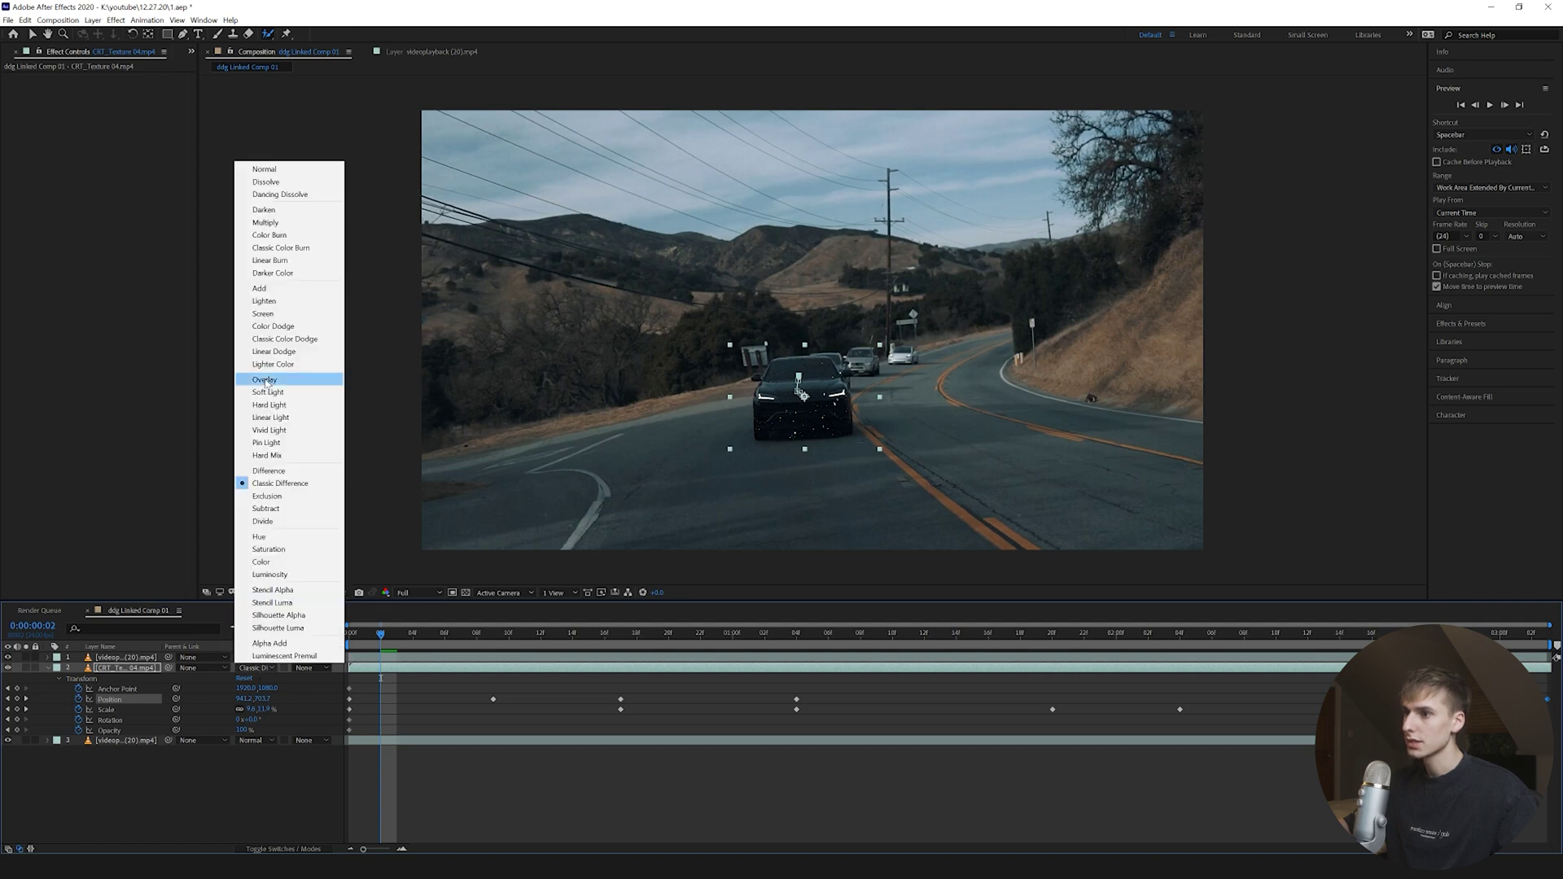
pyautogui.click(271, 327)
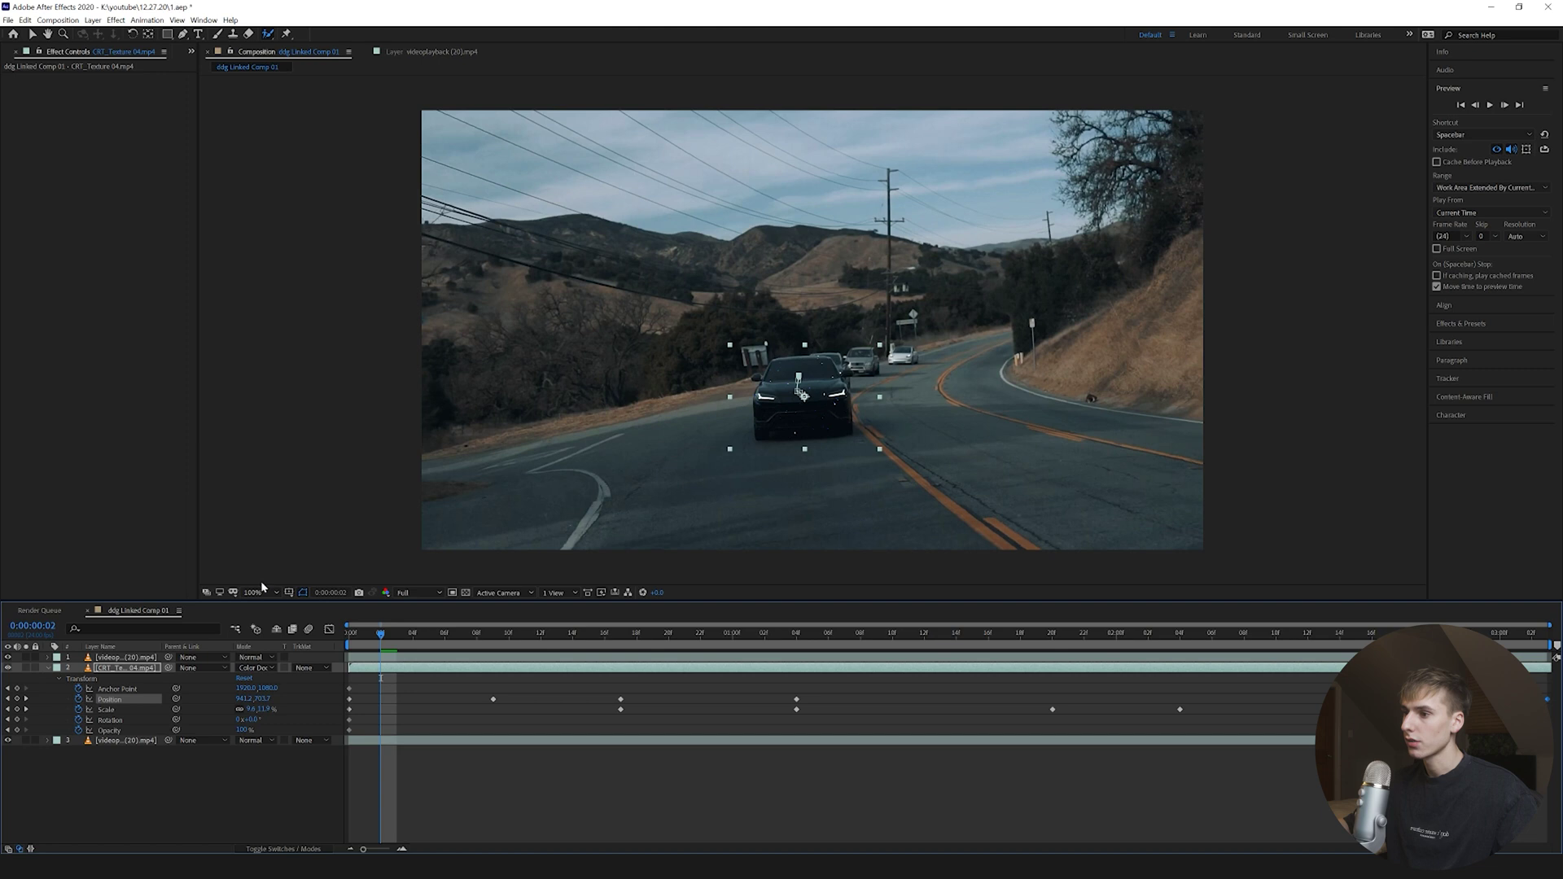
pyautogui.click(255, 668)
pyautogui.click(287, 339)
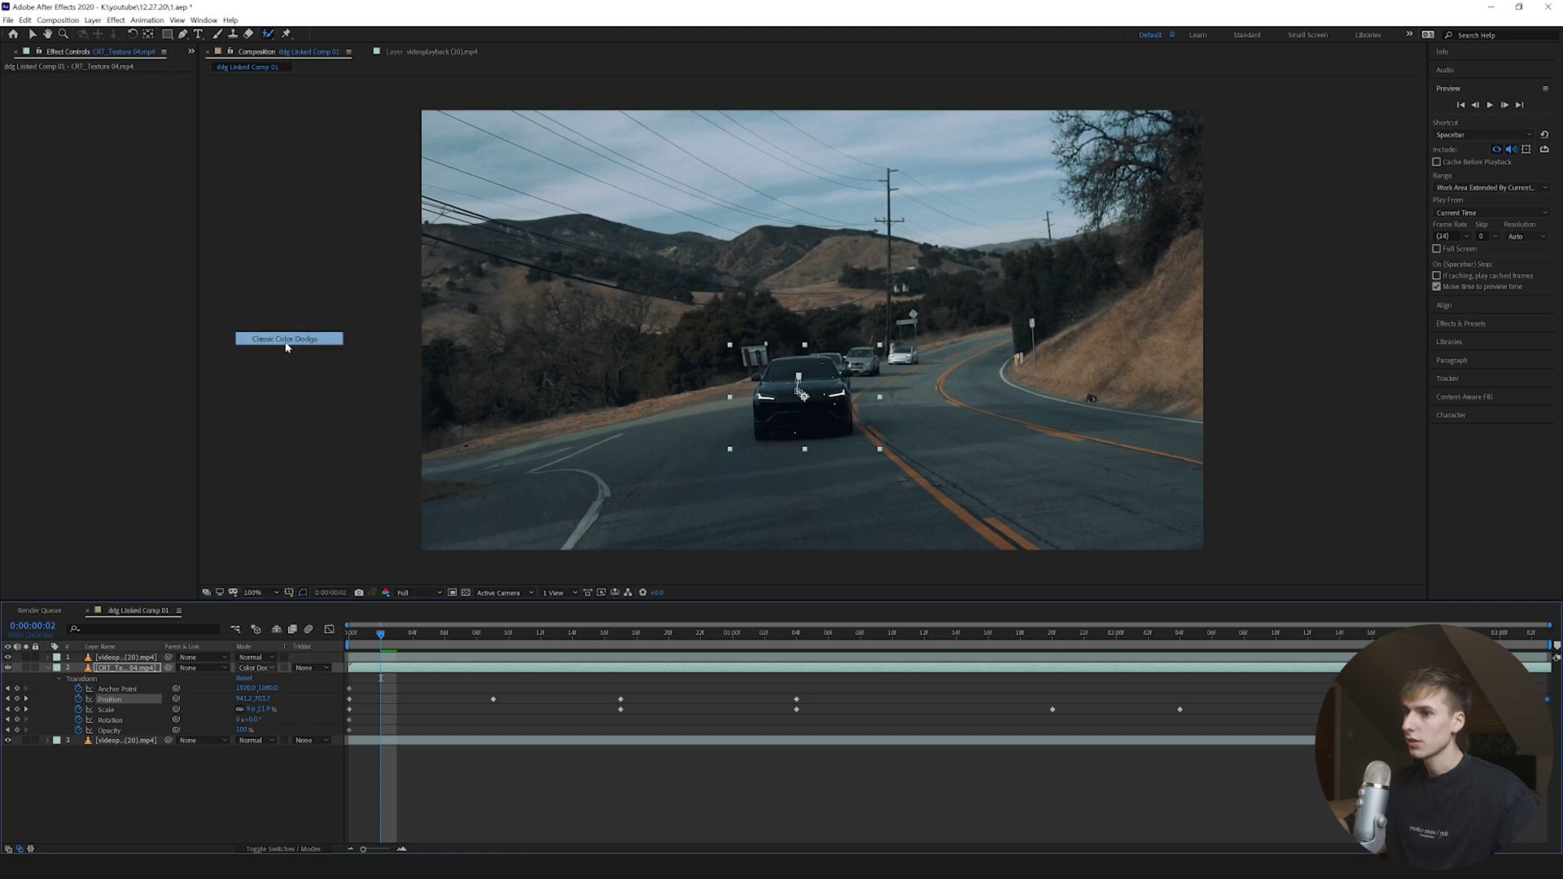
pyautogui.click(255, 669)
pyautogui.click(290, 350)
pyautogui.press('Home')
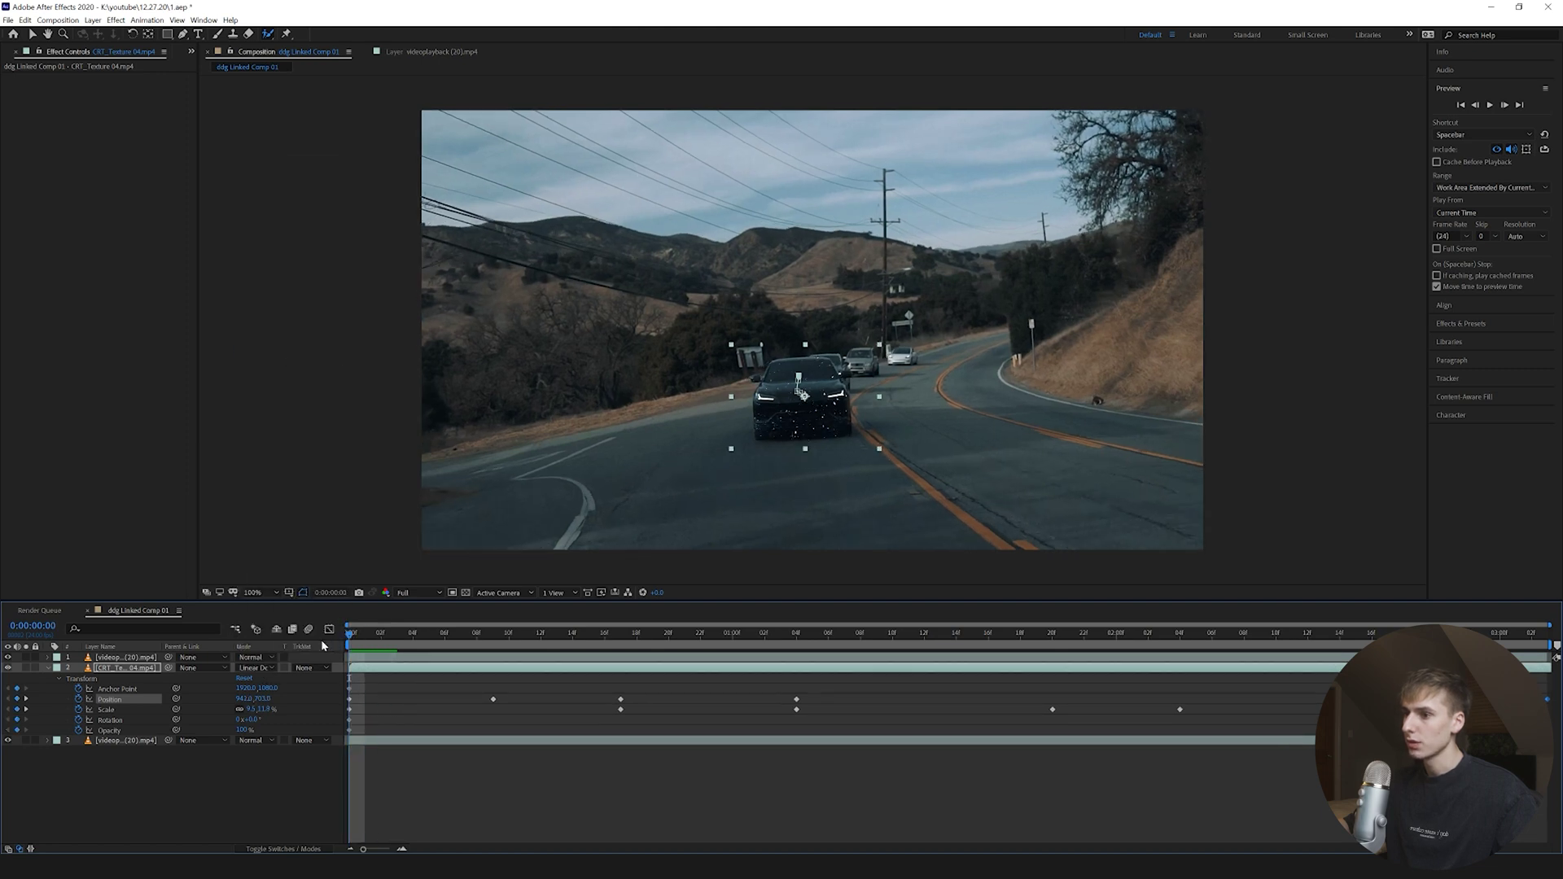
pyautogui.press('space')
pyautogui.press('space')
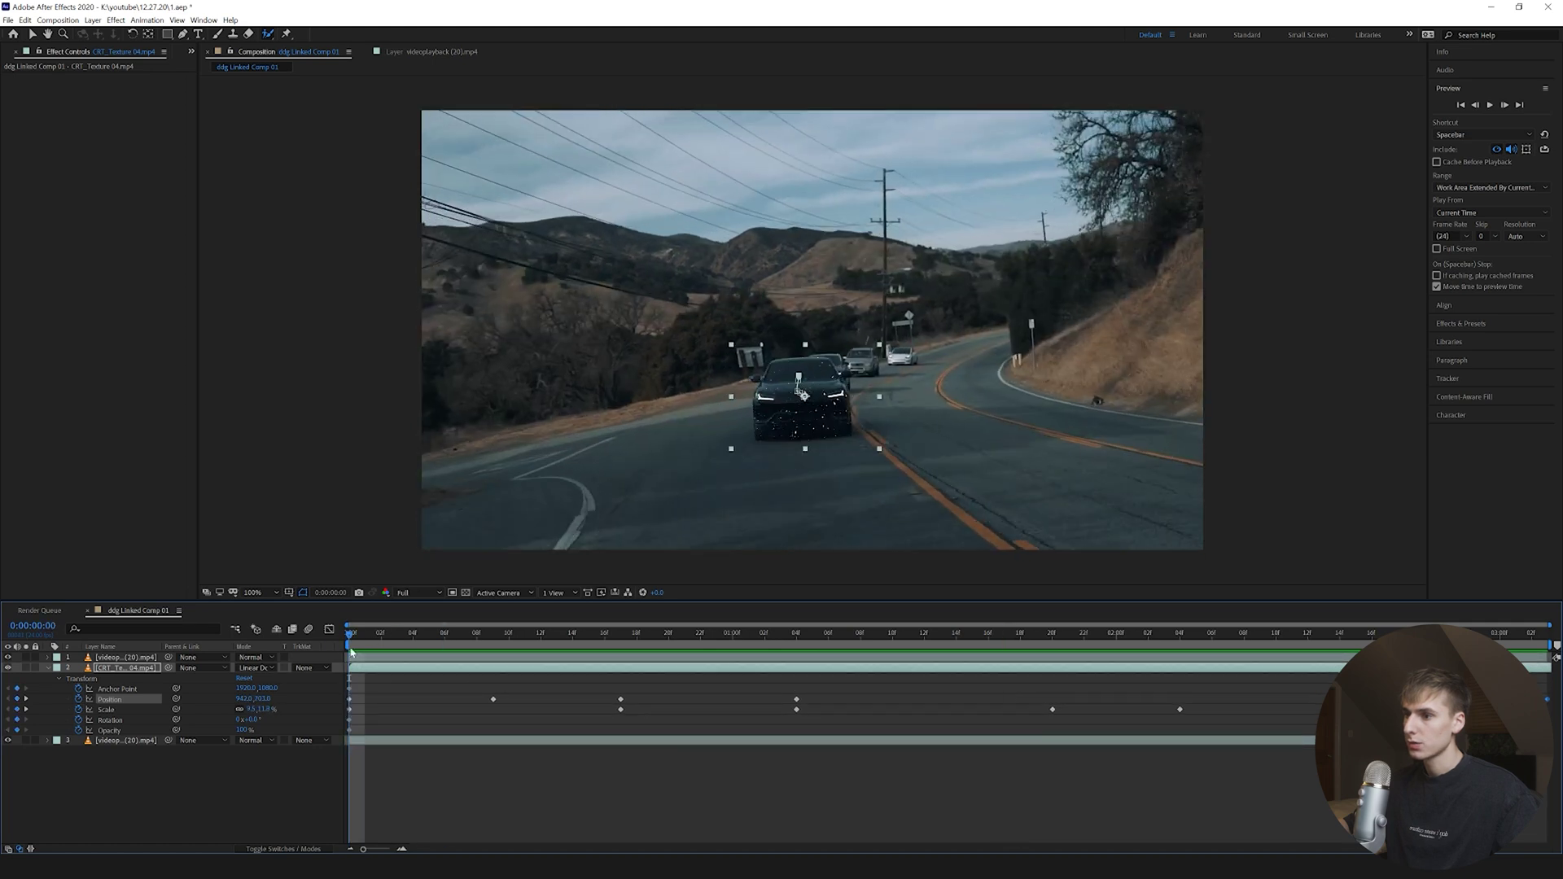
pyautogui.click(390, 658)
# Check the Roto Brush effect, preview, and scrub to a later frame
pyautogui.click(62, 77)
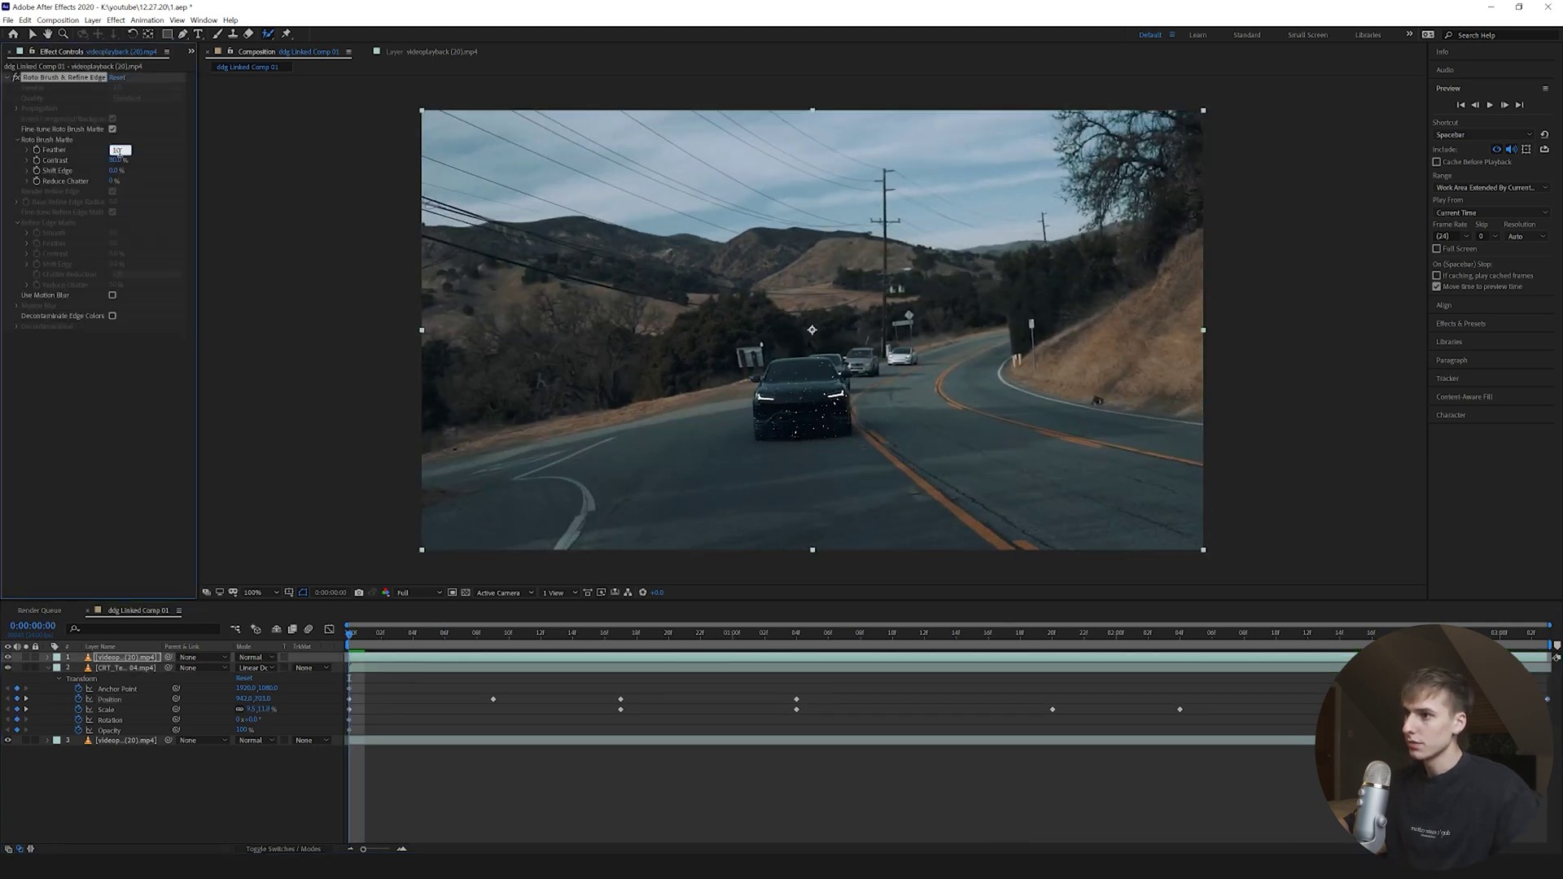
pyautogui.press('space')
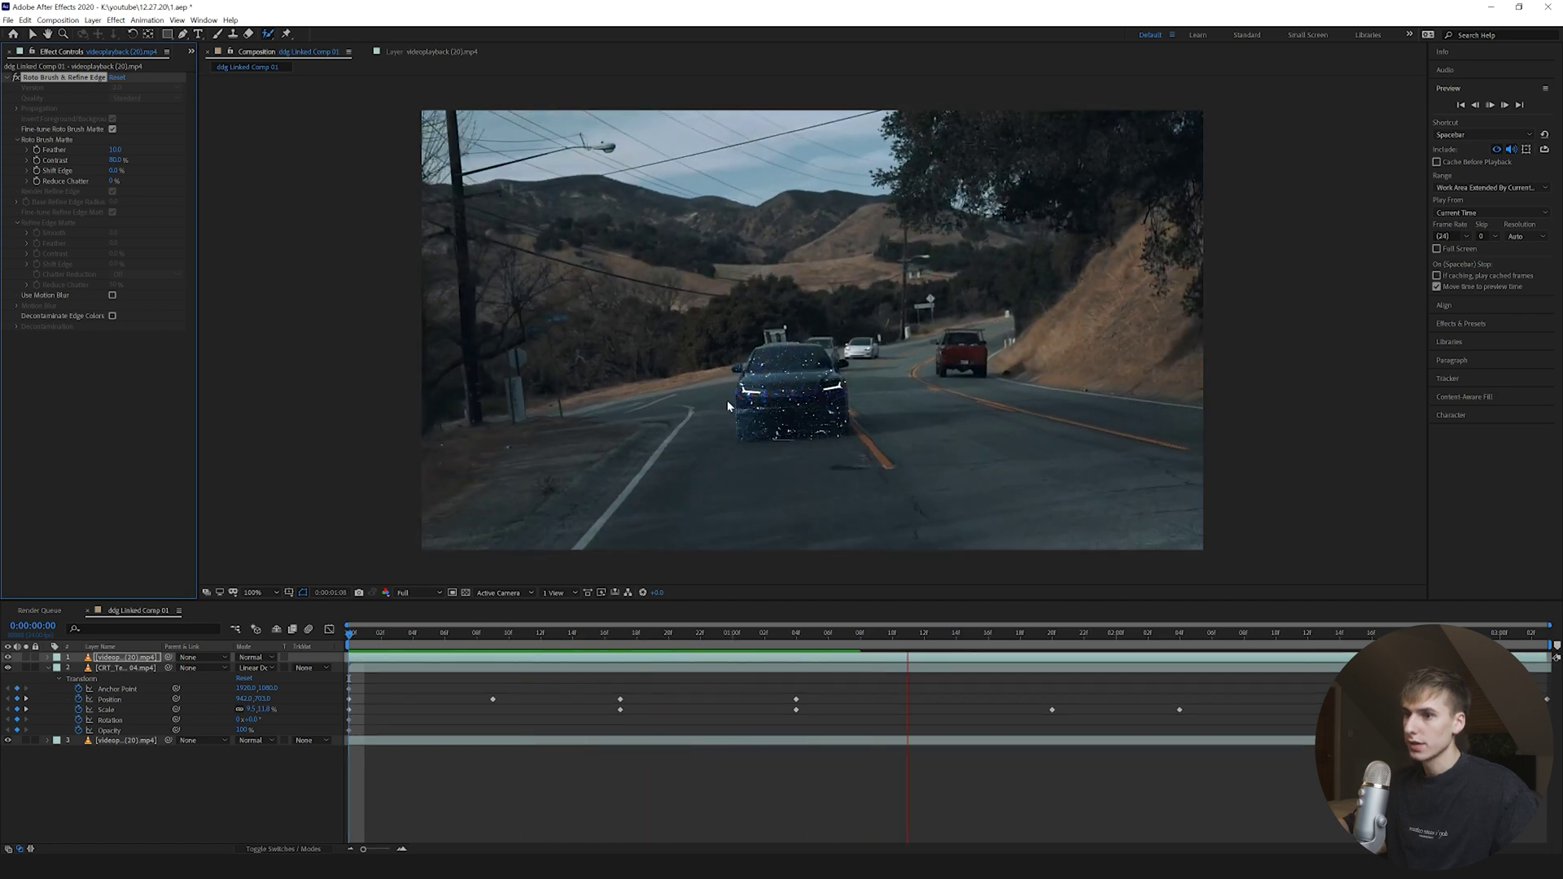
pyautogui.click(258, 669)
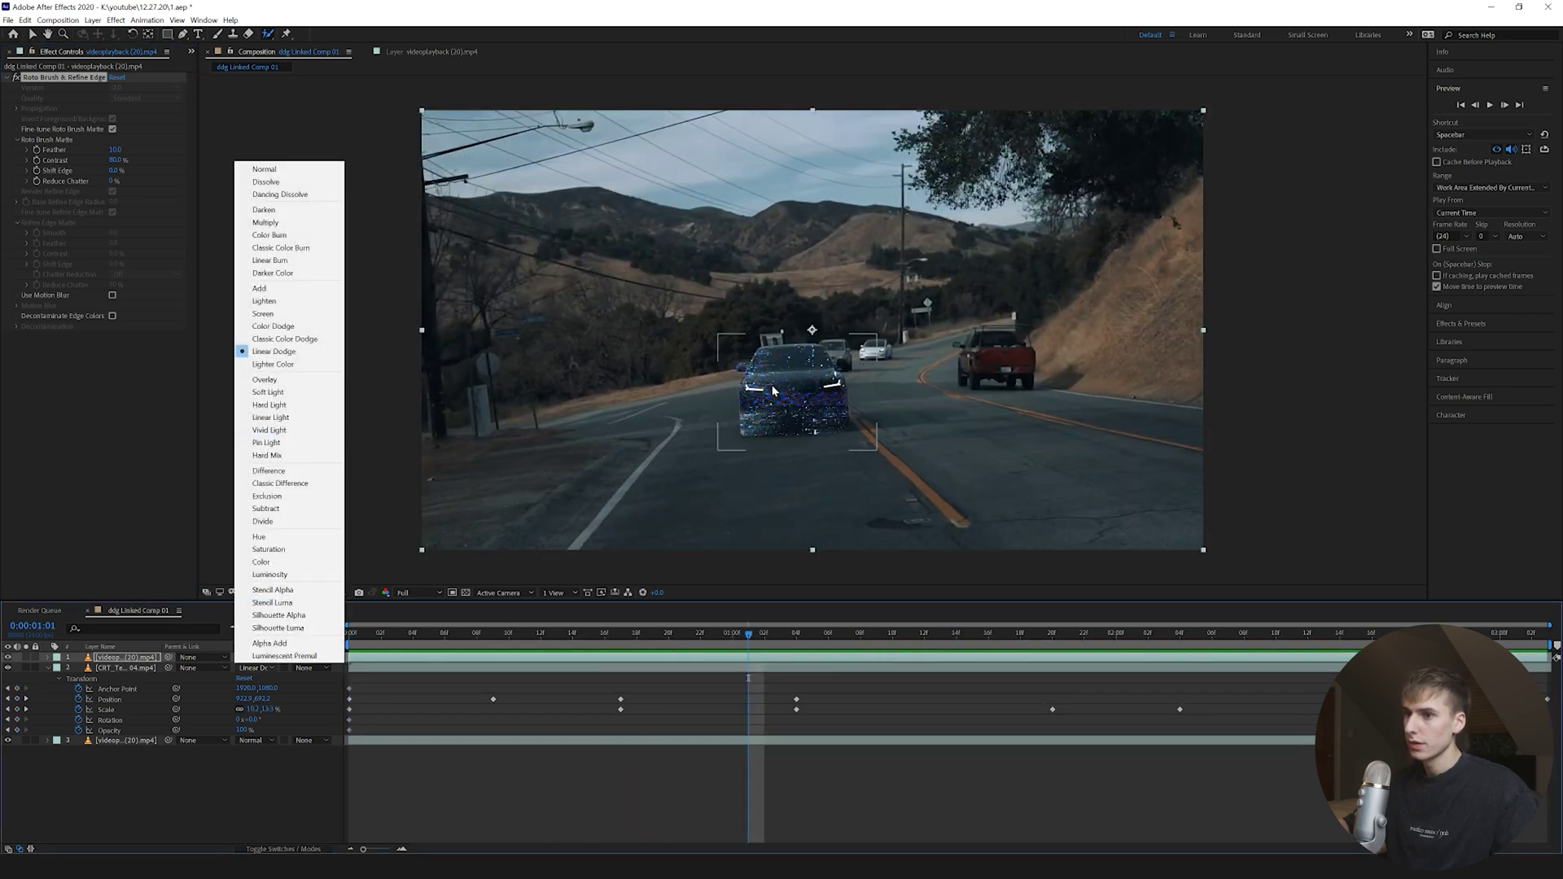
pyautogui.click(734, 637)
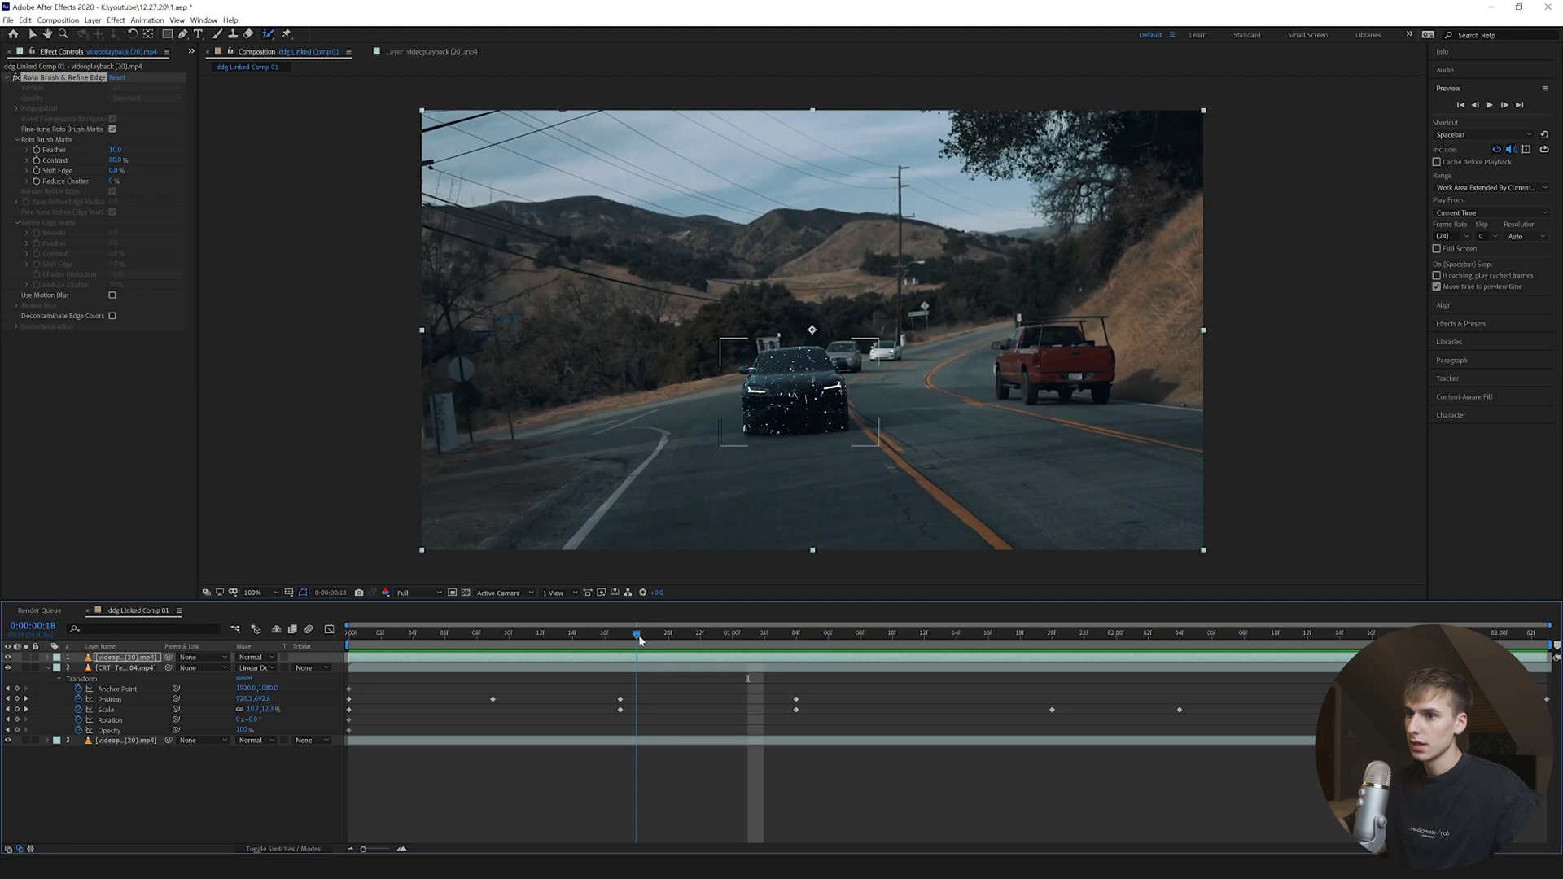
pyautogui.moveTo(749, 633); pyautogui.dragTo(1486, 627)
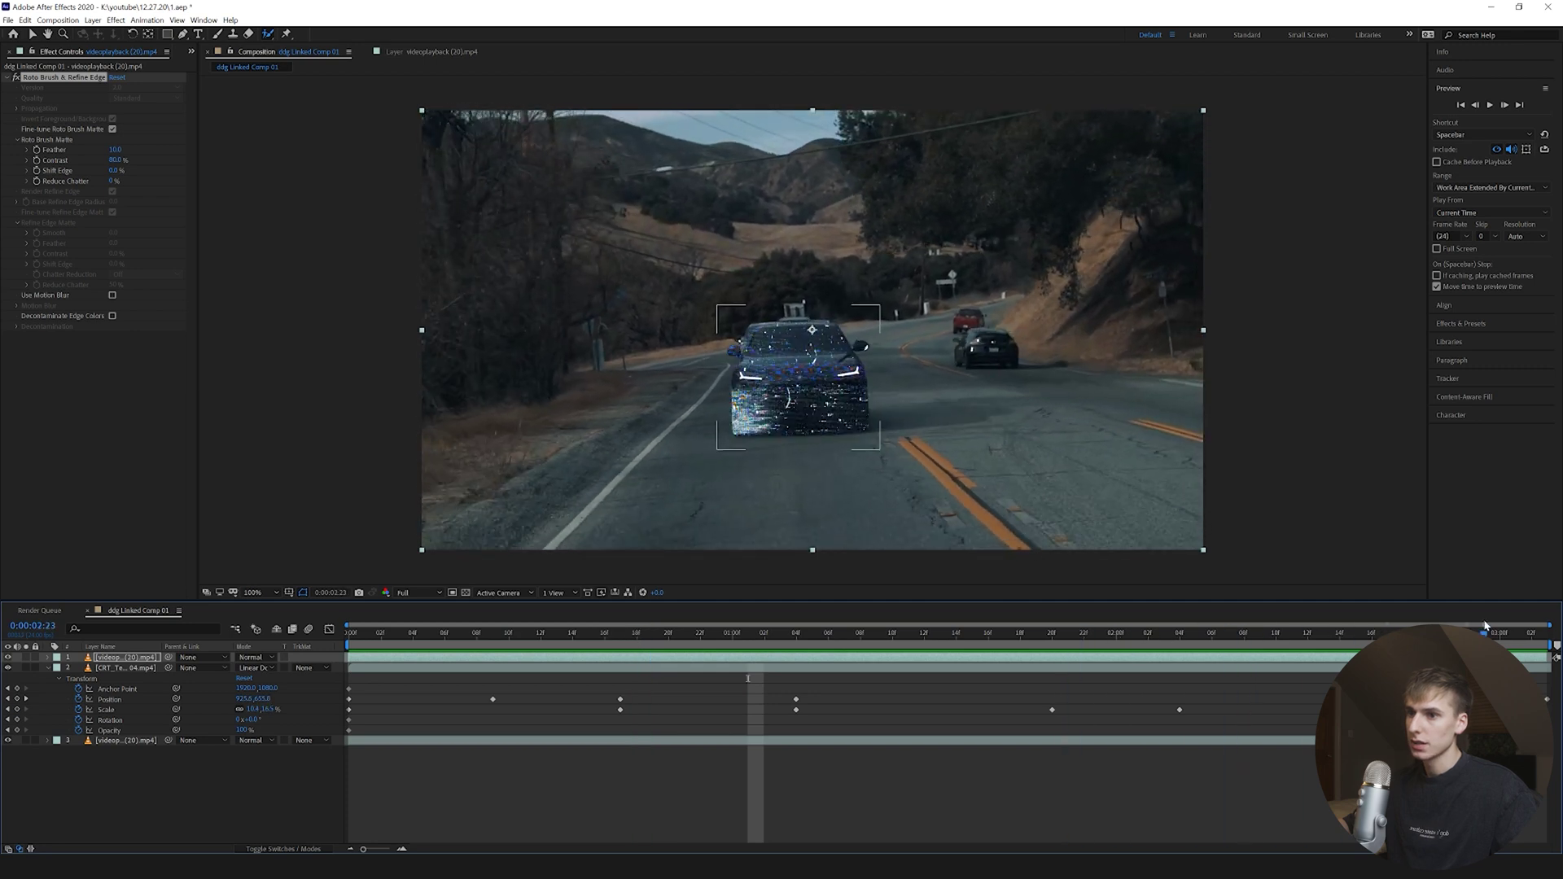
pyautogui.click(1554, 656)
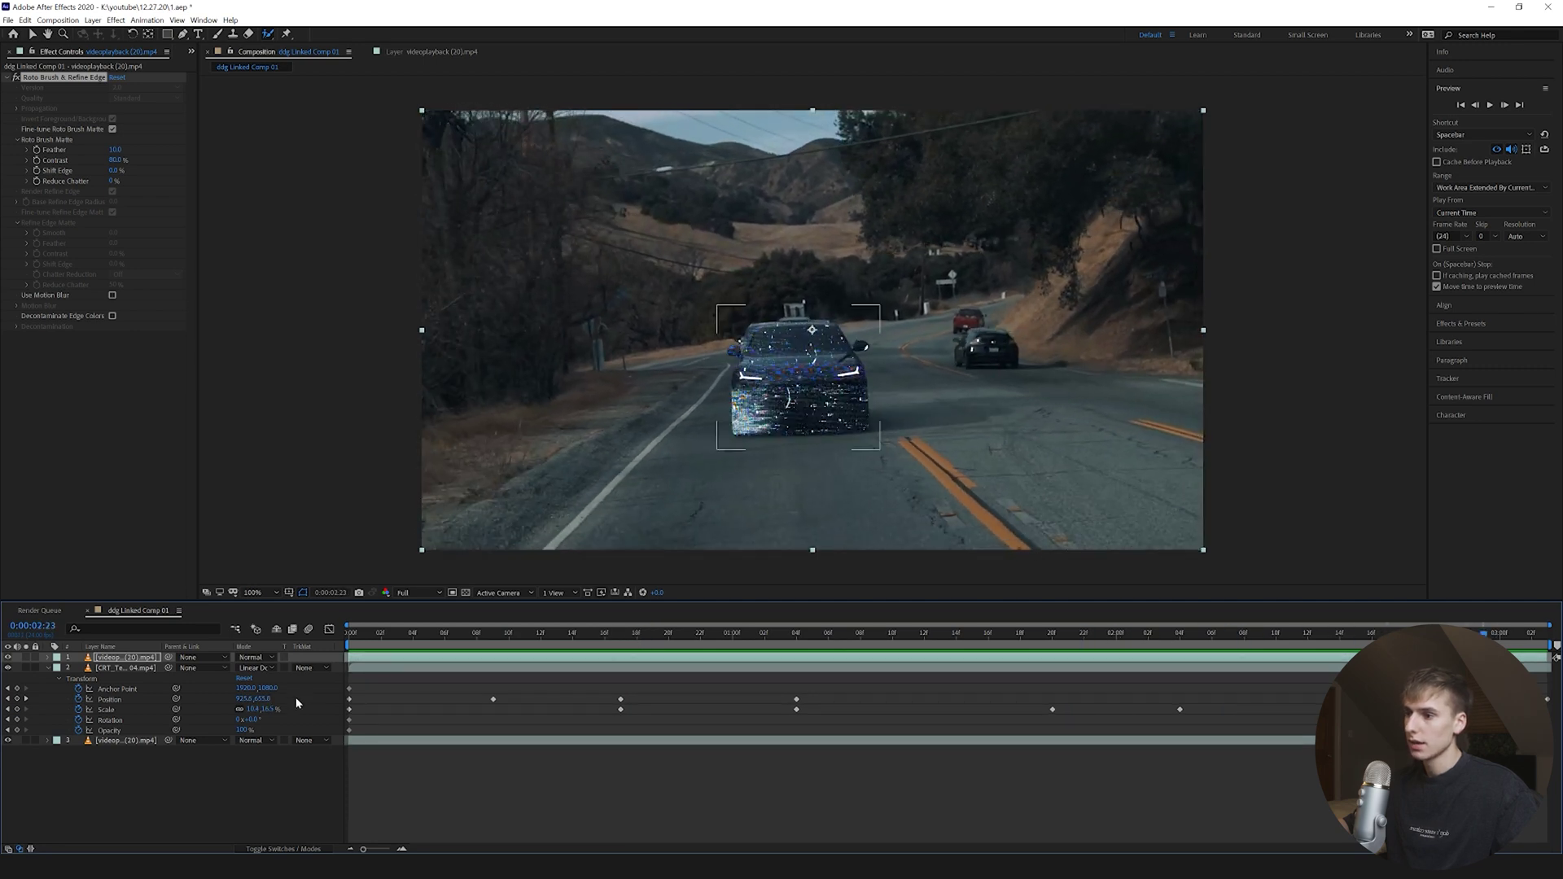
# Set the texture layer's blend mode to Classic Color Dodge
pyautogui.click(278, 668)
pyautogui.click(285, 339)
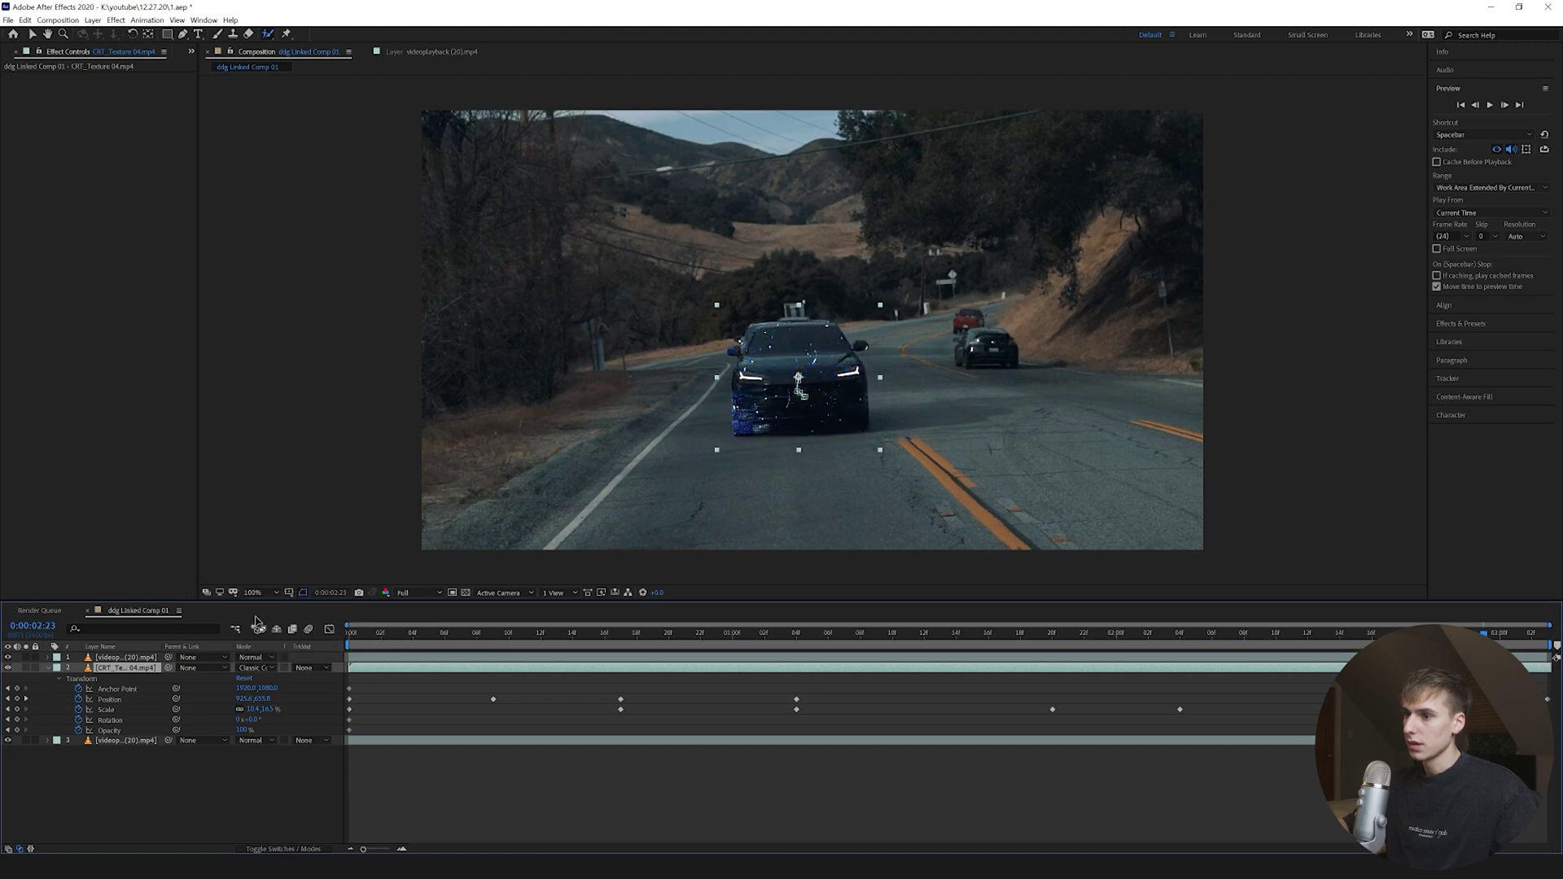
pyautogui.click(845, 631)
pyautogui.rightClick(625, 337)
pyautogui.moveTo(686, 408)
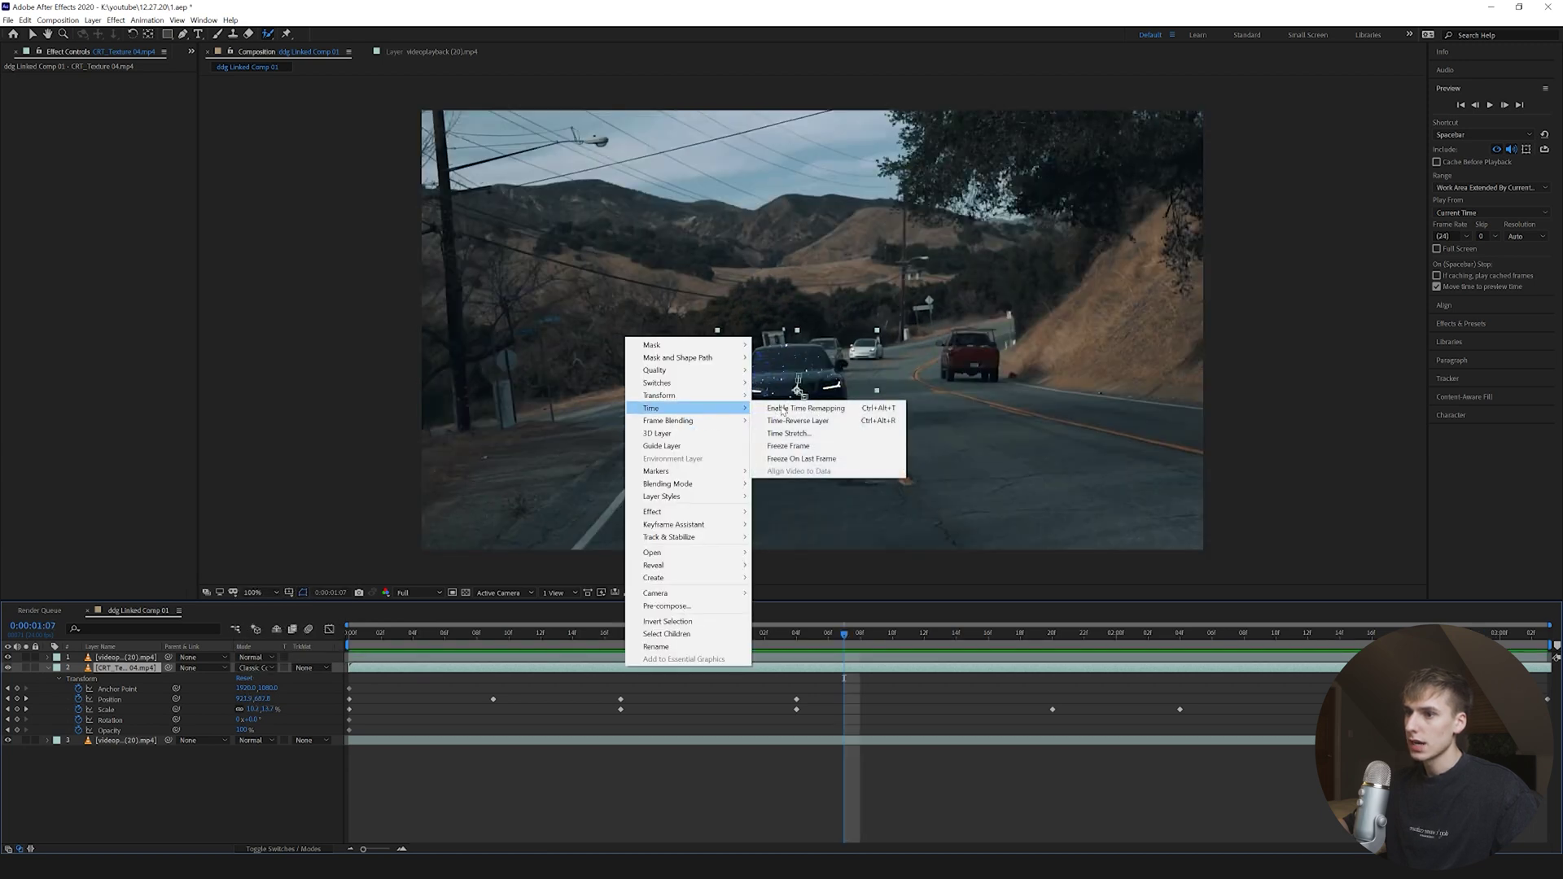
# Enable time remapping on CRT_Texture 04, shift its remap keyframes, and preview
pyautogui.click(834, 409)
pyautogui.scroll(3, 444, 728)
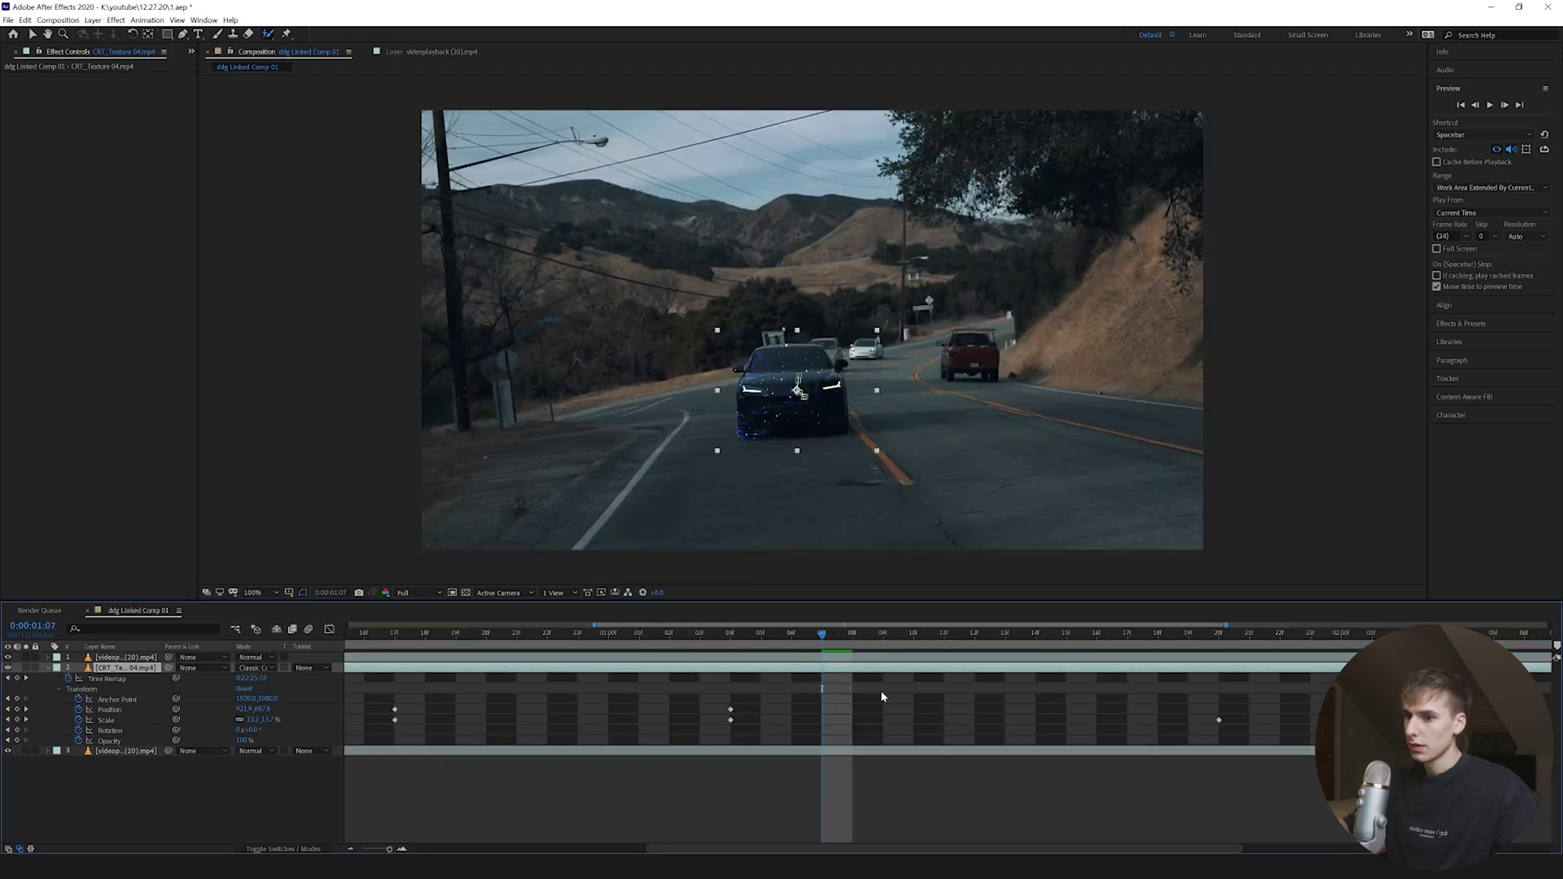
pyautogui.moveTo(638, 675); pyautogui.dragTo(1123, 678)
pyautogui.click(978, 681)
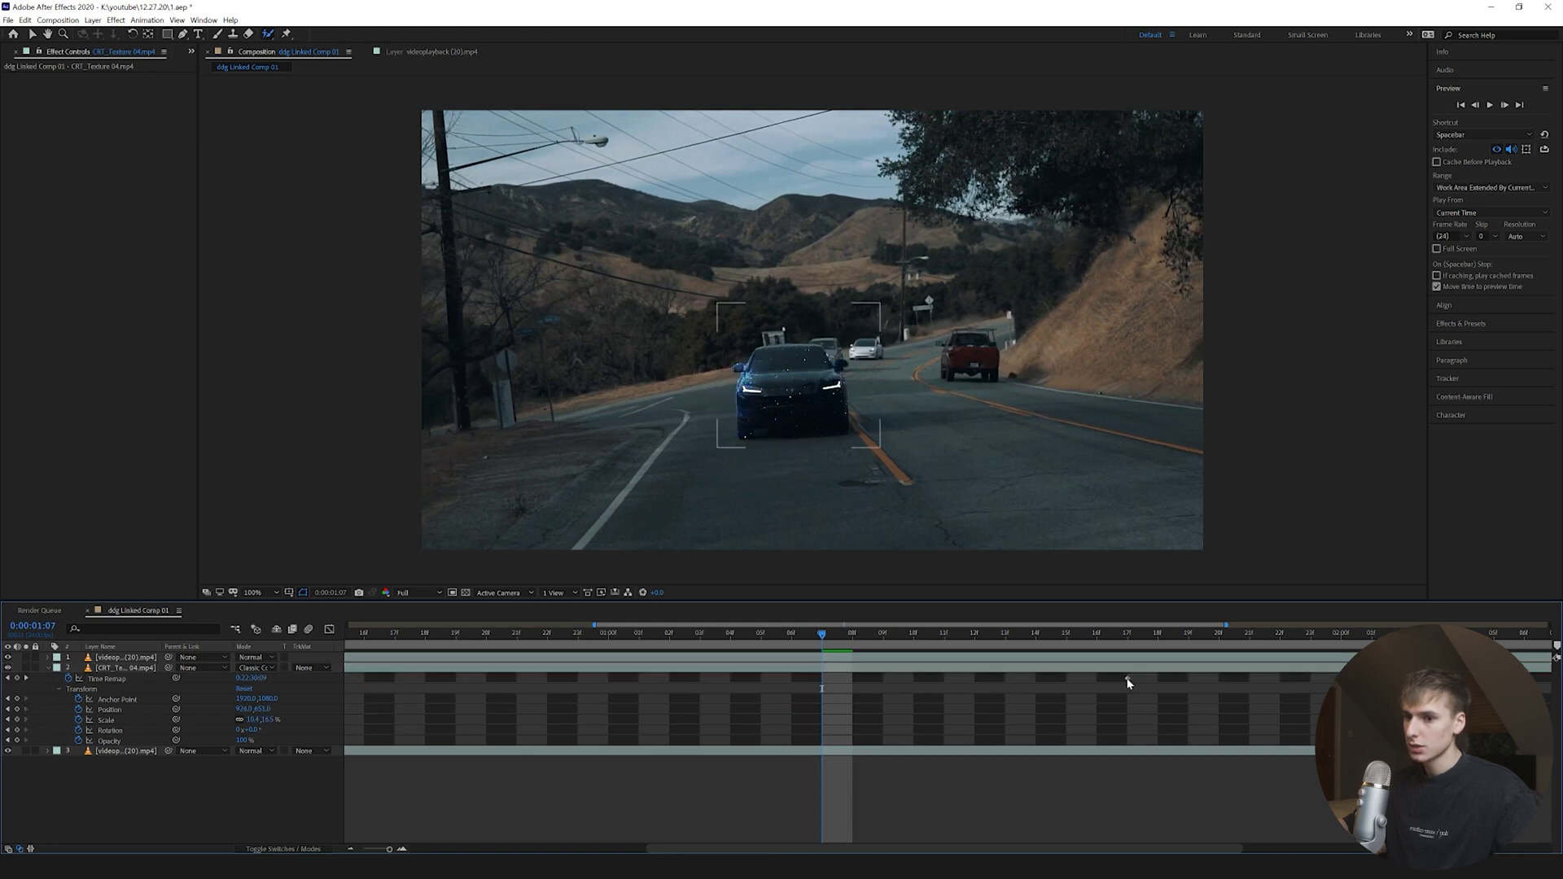
pyautogui.moveTo(1245, 690)
pyautogui.mouseDown()
pyautogui.moveTo(1262, 683)
pyautogui.moveTo(529, 675)
pyautogui.mouseUp()
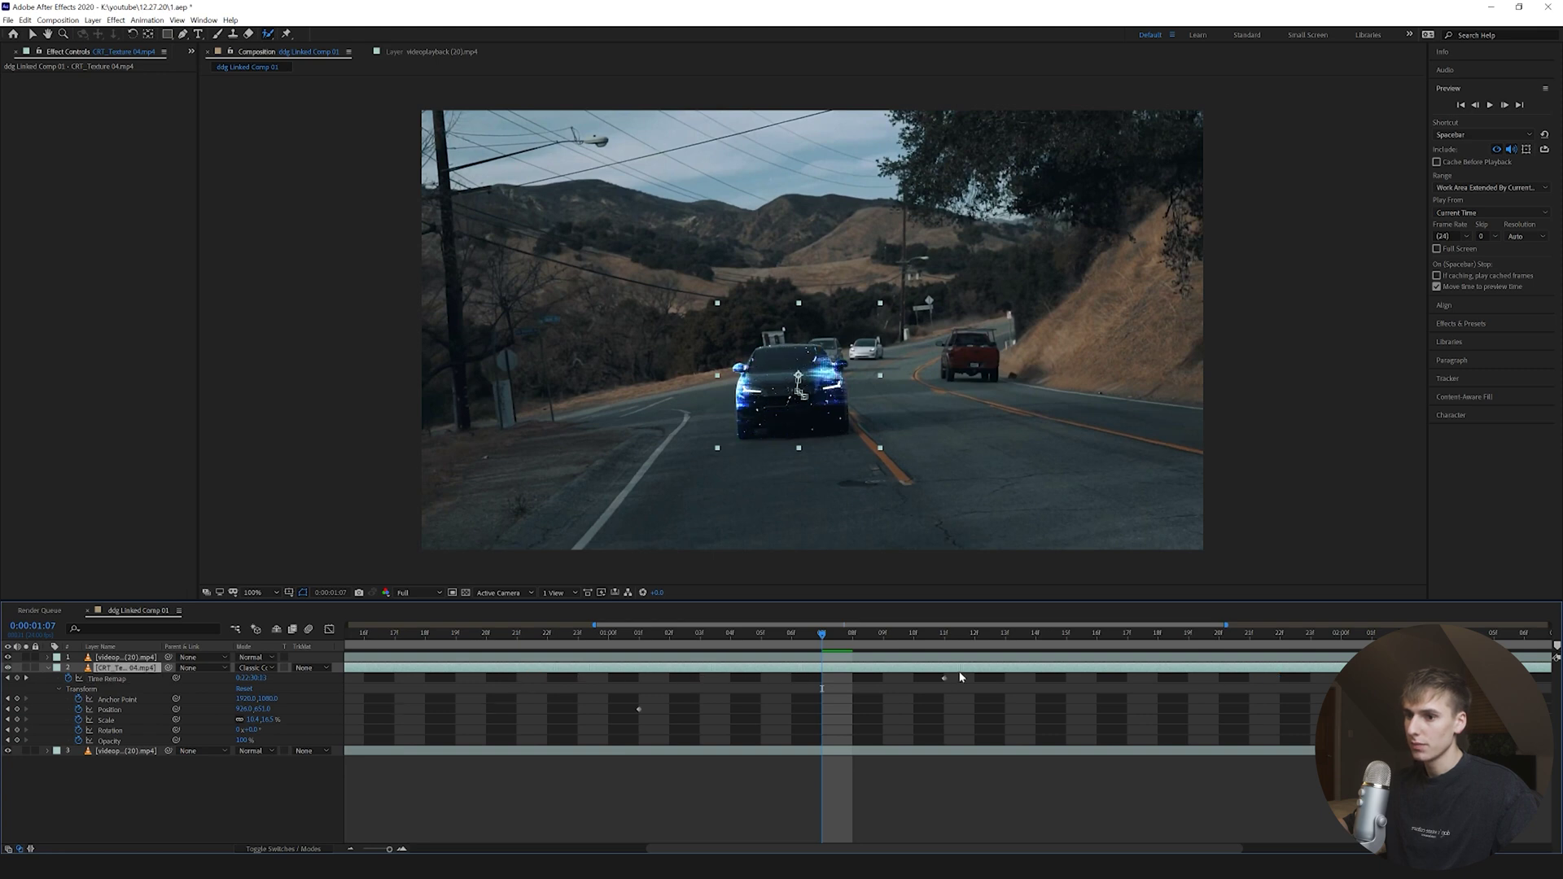
pyautogui.moveTo(961, 677)
pyautogui.mouseDown()
pyautogui.moveTo(636, 686)
pyautogui.moveTo(1219, 709)
pyautogui.mouseUp()
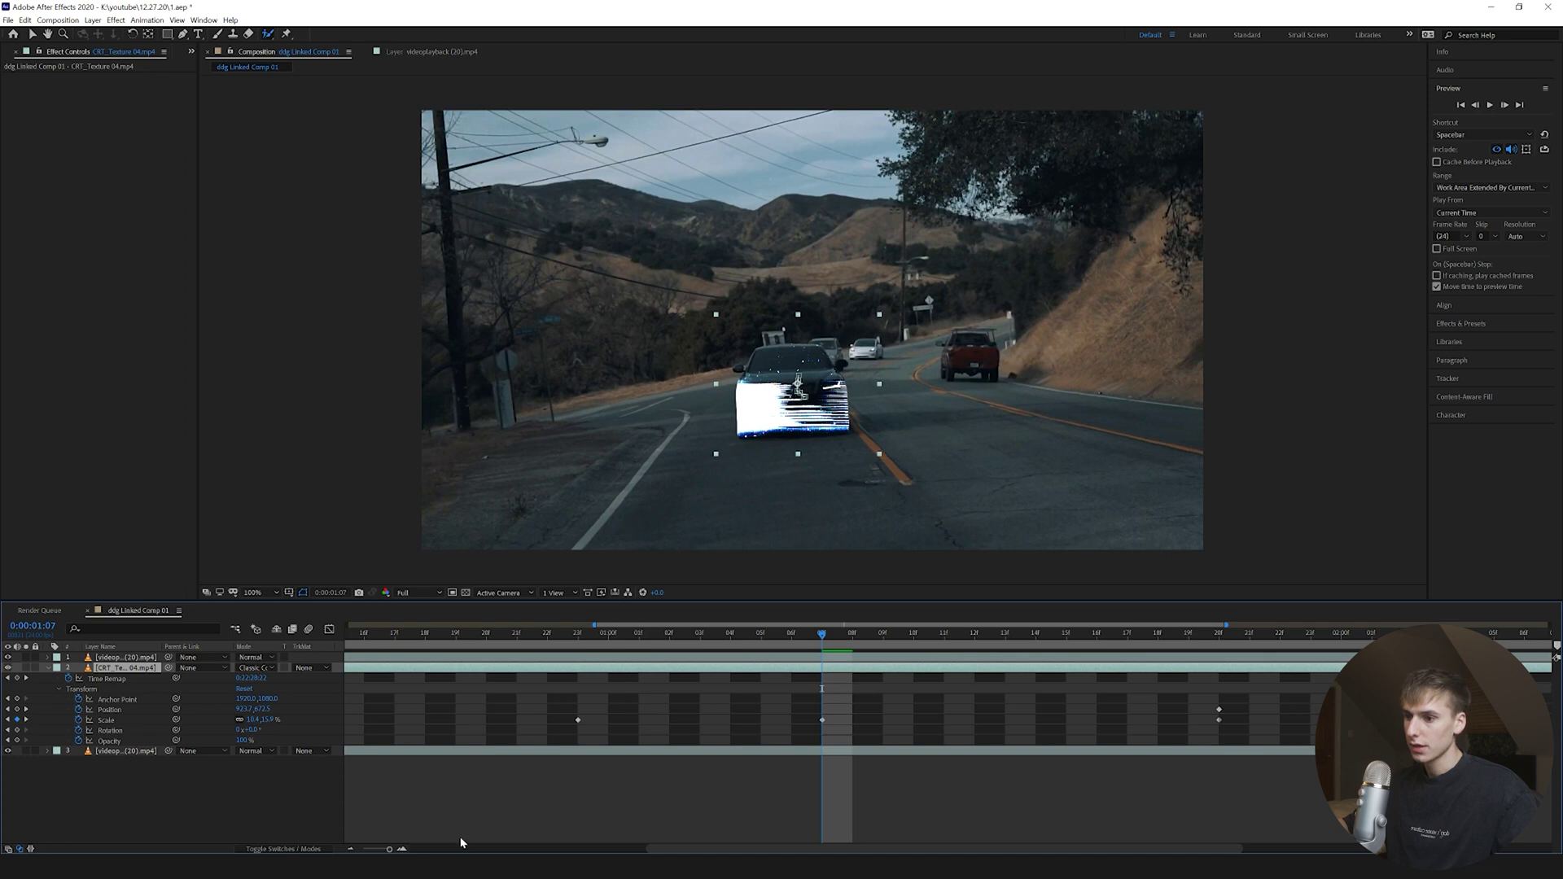
pyautogui.press('space')
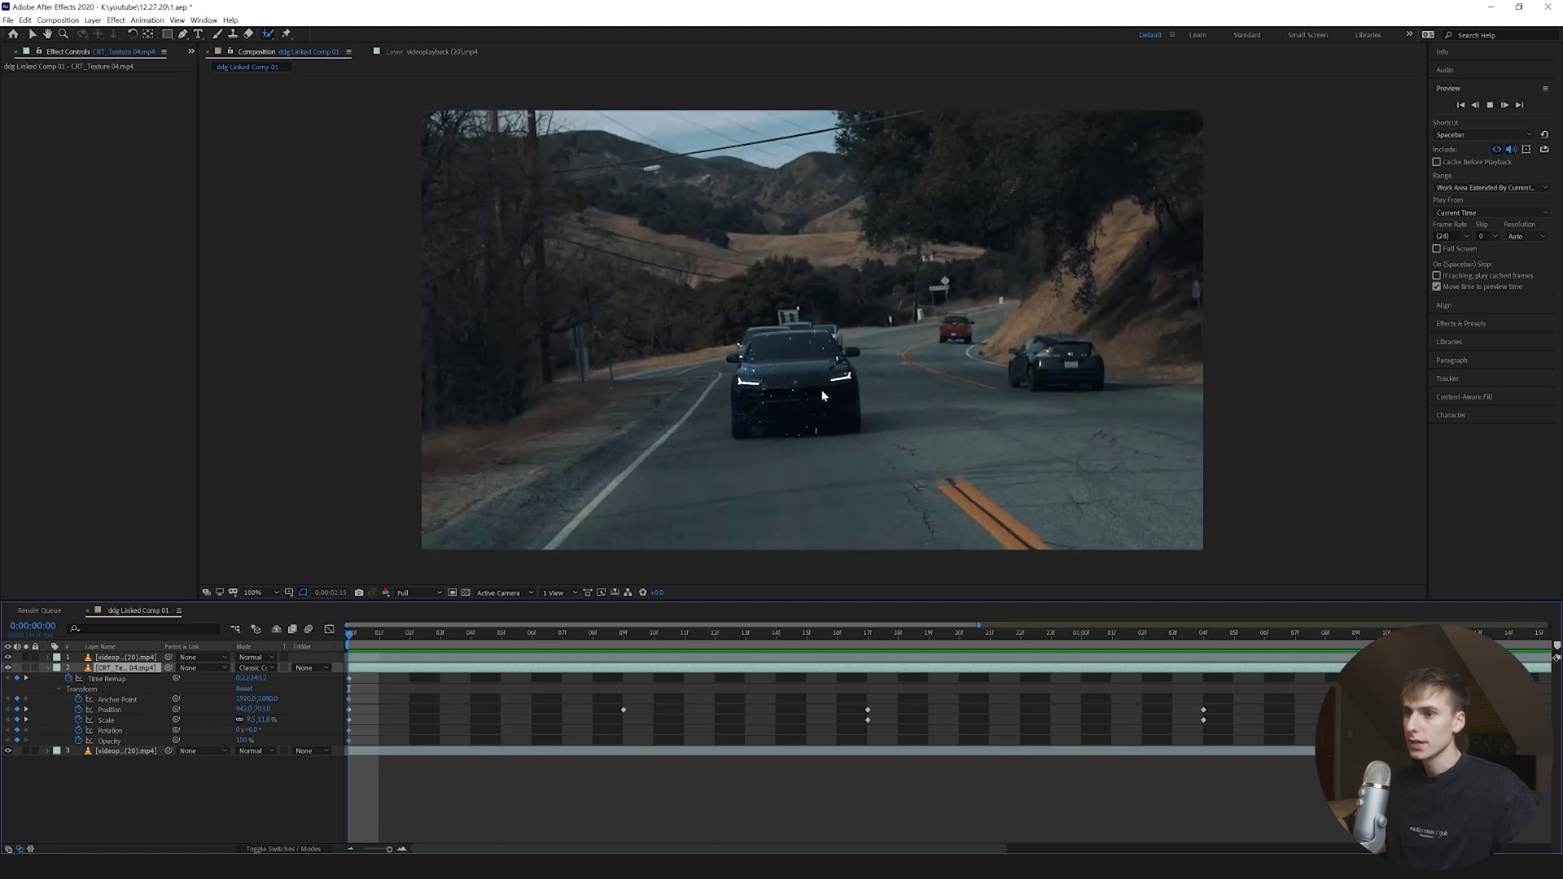
pyautogui.press('space')
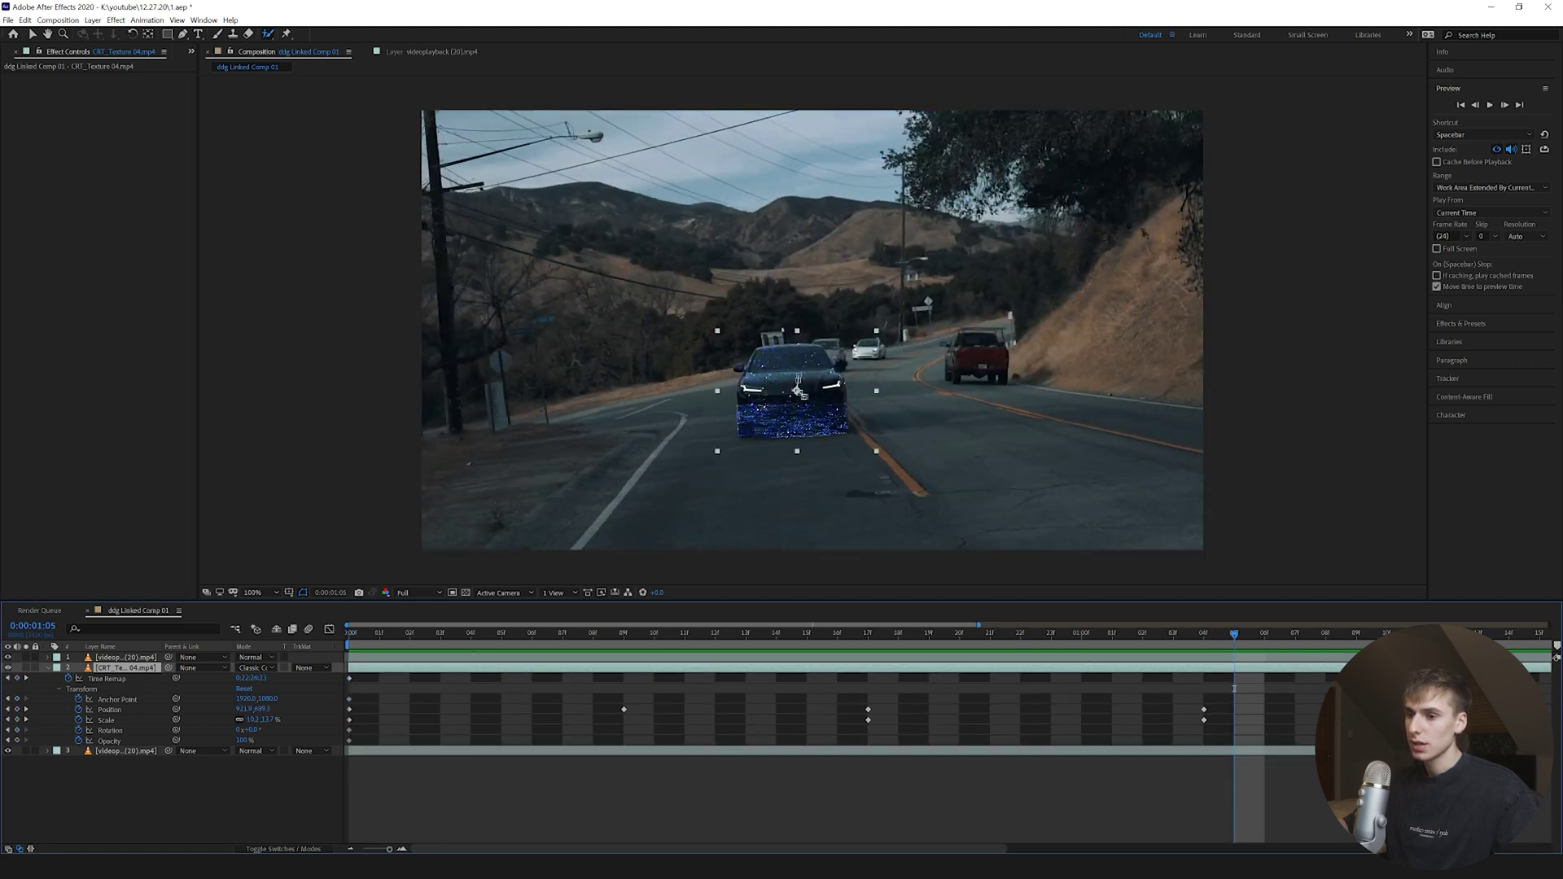
pyautogui.moveTo(1234, 632)
pyautogui.mouseDown()
pyautogui.moveTo(1047, 639)
pyautogui.moveTo(1333, 638)
pyautogui.mouseUp()
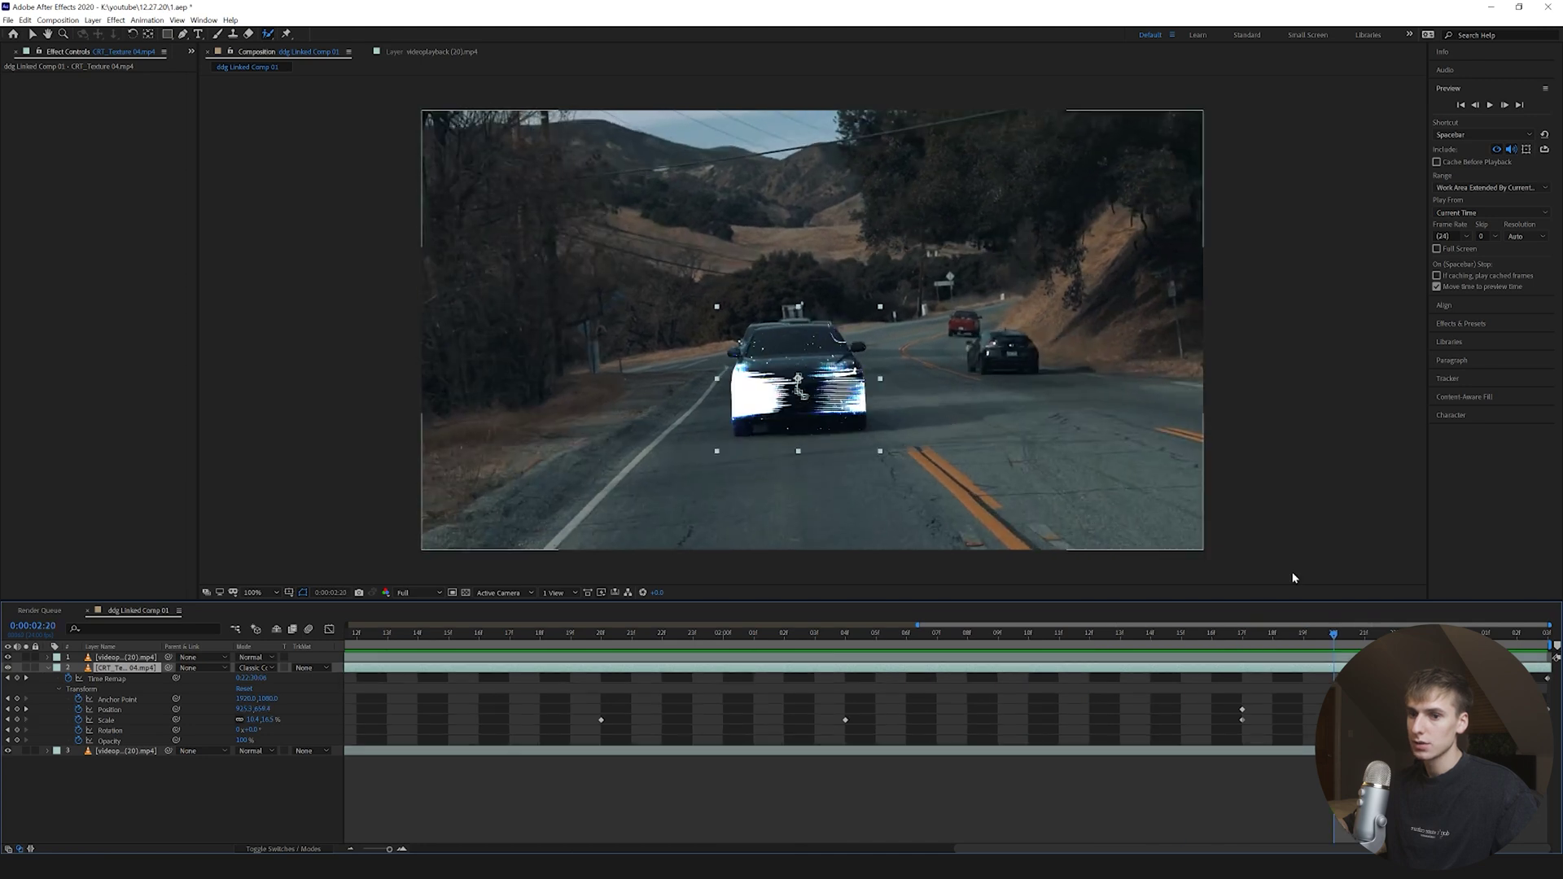
pyautogui.press('pageup')
pyautogui.press('pageup')
pyautogui.press('pageup')
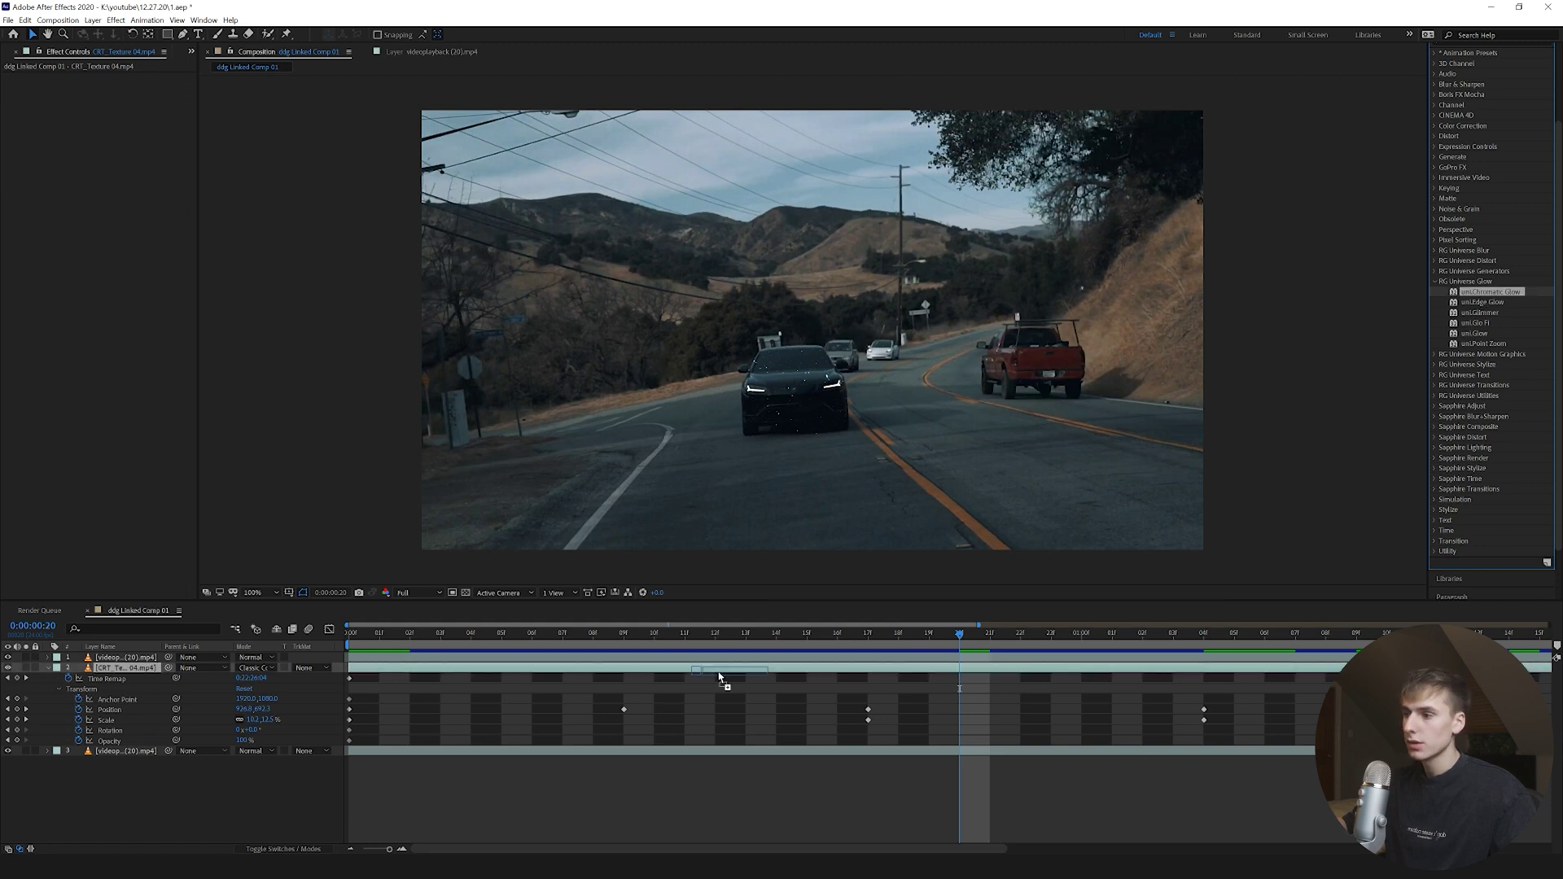
# Apply Universe Chromatic Glow to the CRT texture layer and preview from the start
pyautogui.moveTo(777, 625); pyautogui.dragTo(718, 669)
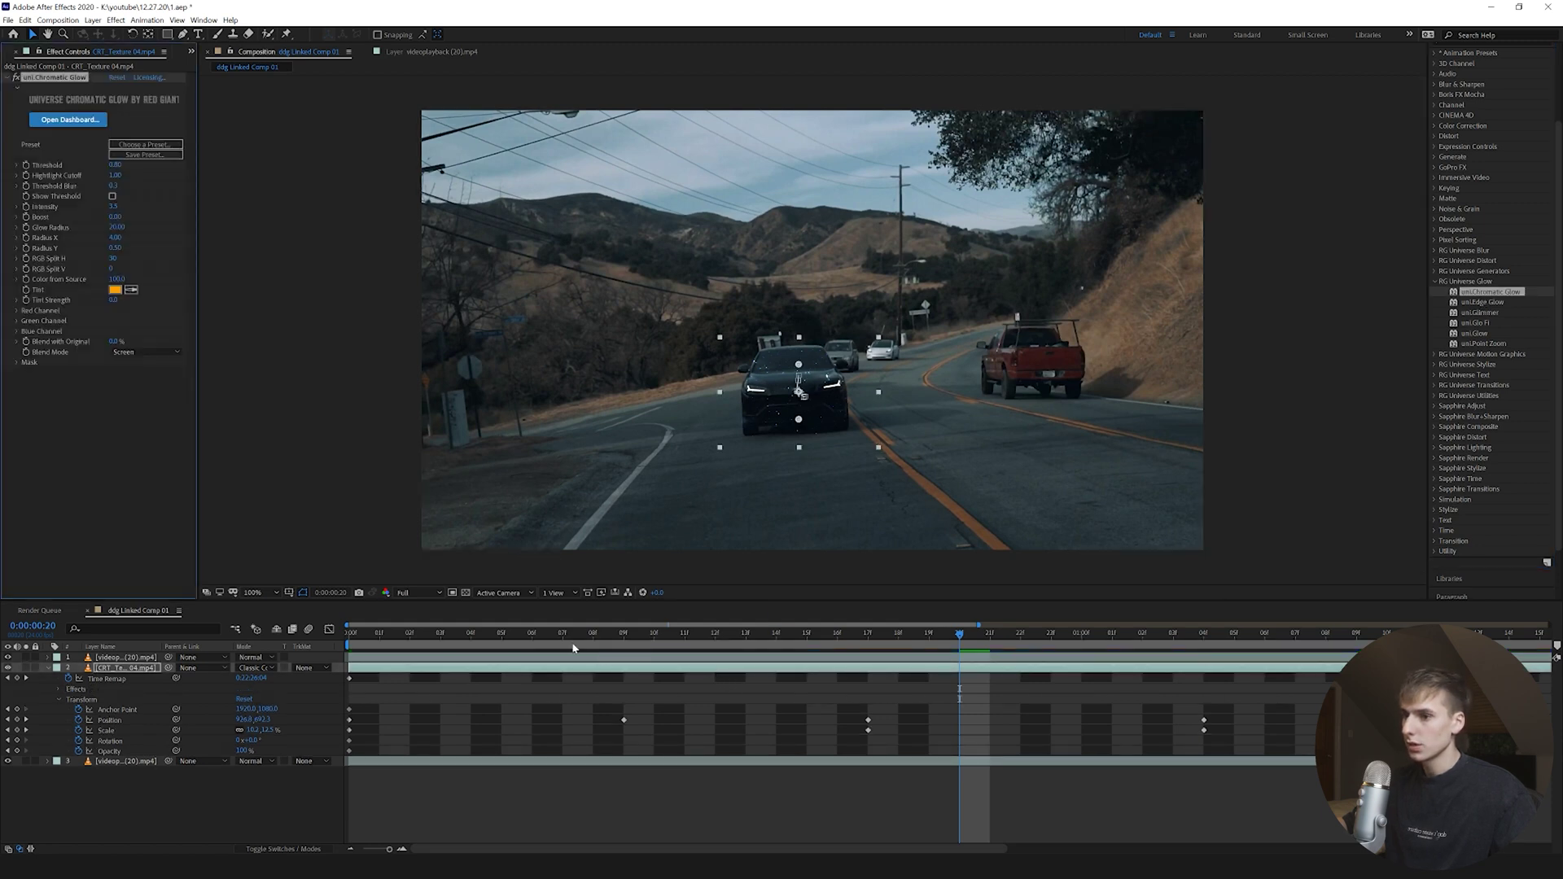
pyautogui.press('Home')
pyautogui.press('space')
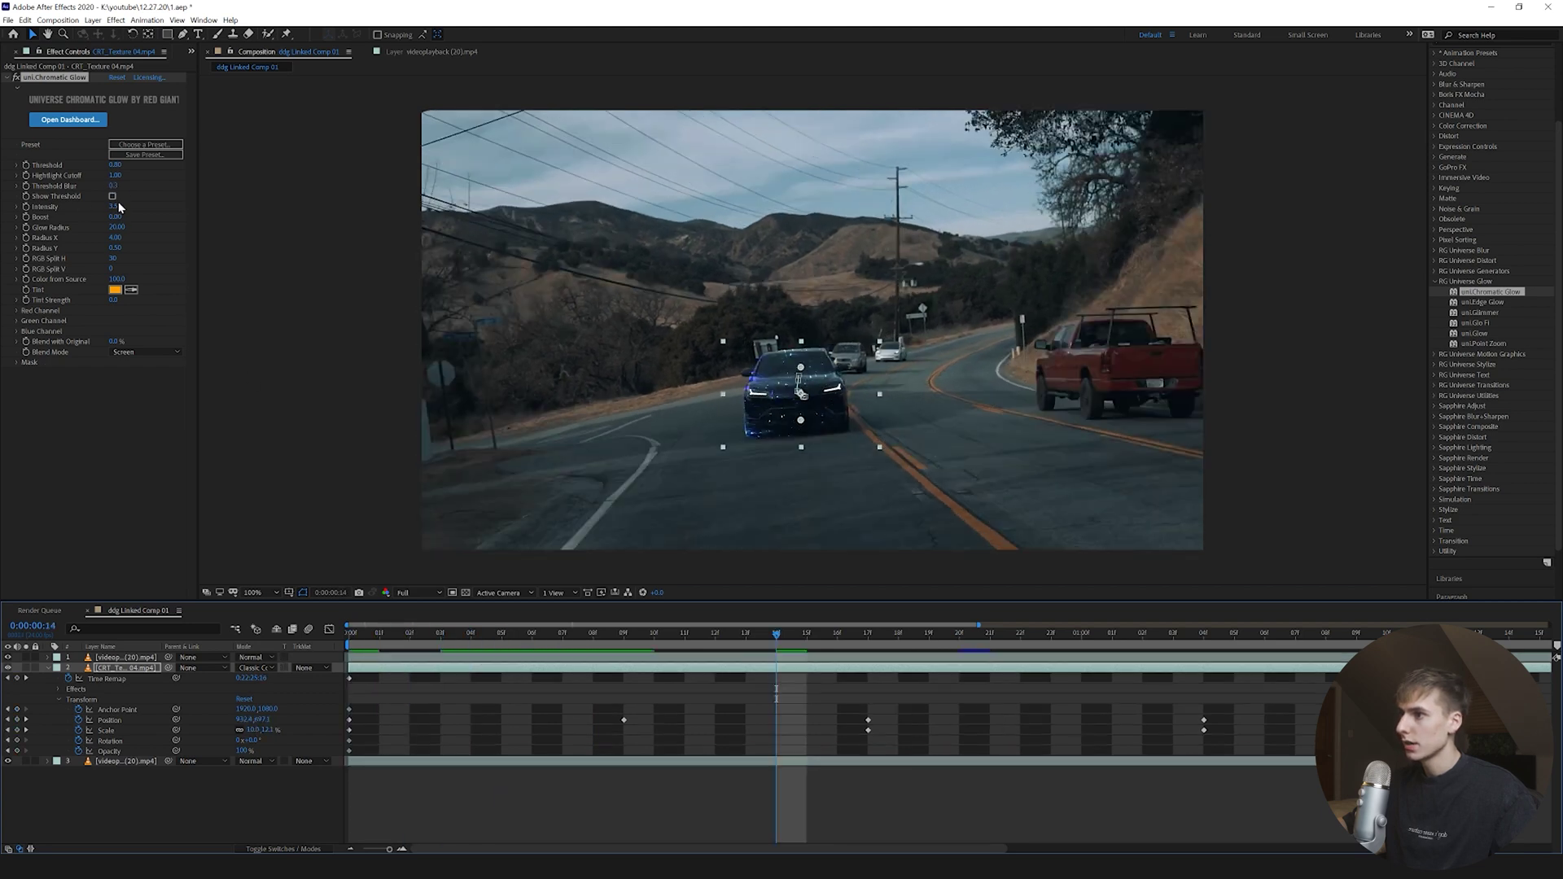
# Change the glow radius and lower its intensity, previewing the blue glow
pyautogui.click(118, 228)
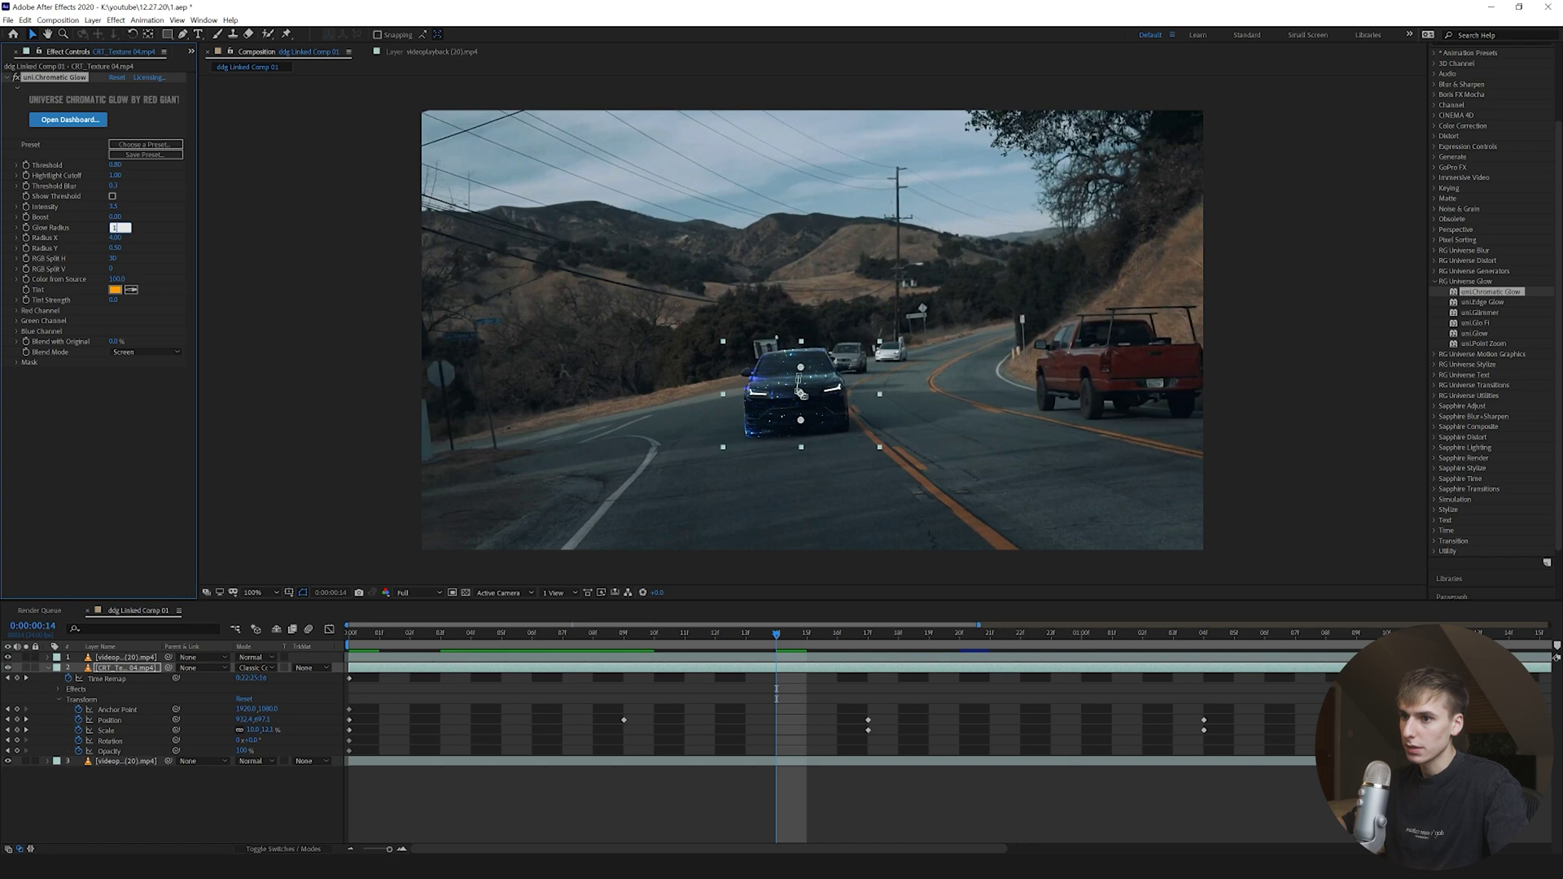
pyautogui.press('Return')
pyautogui.press('space')
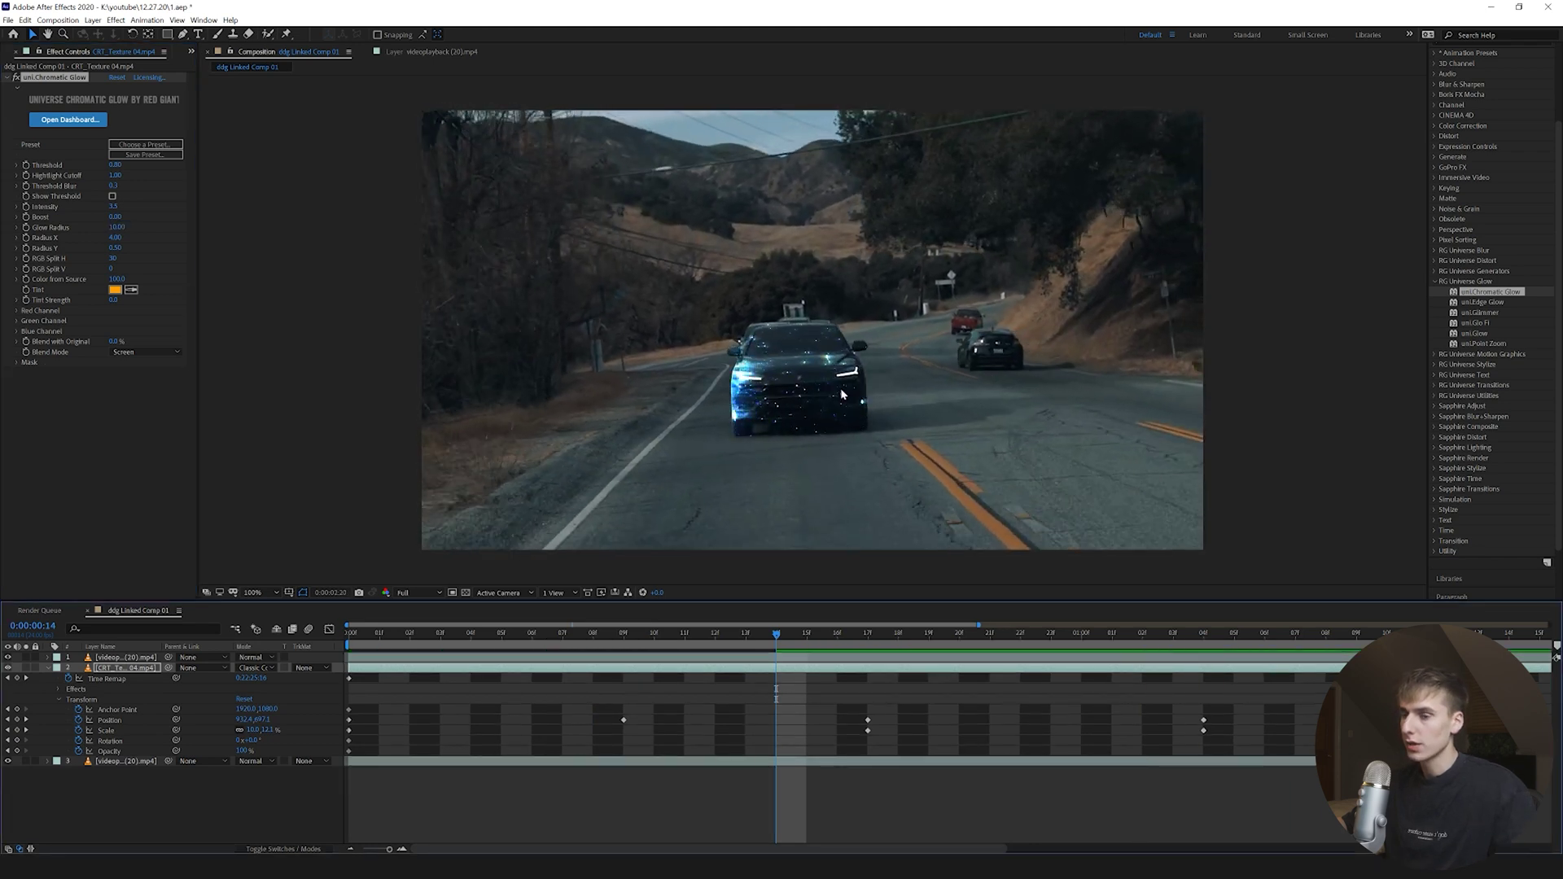
pyautogui.press('space')
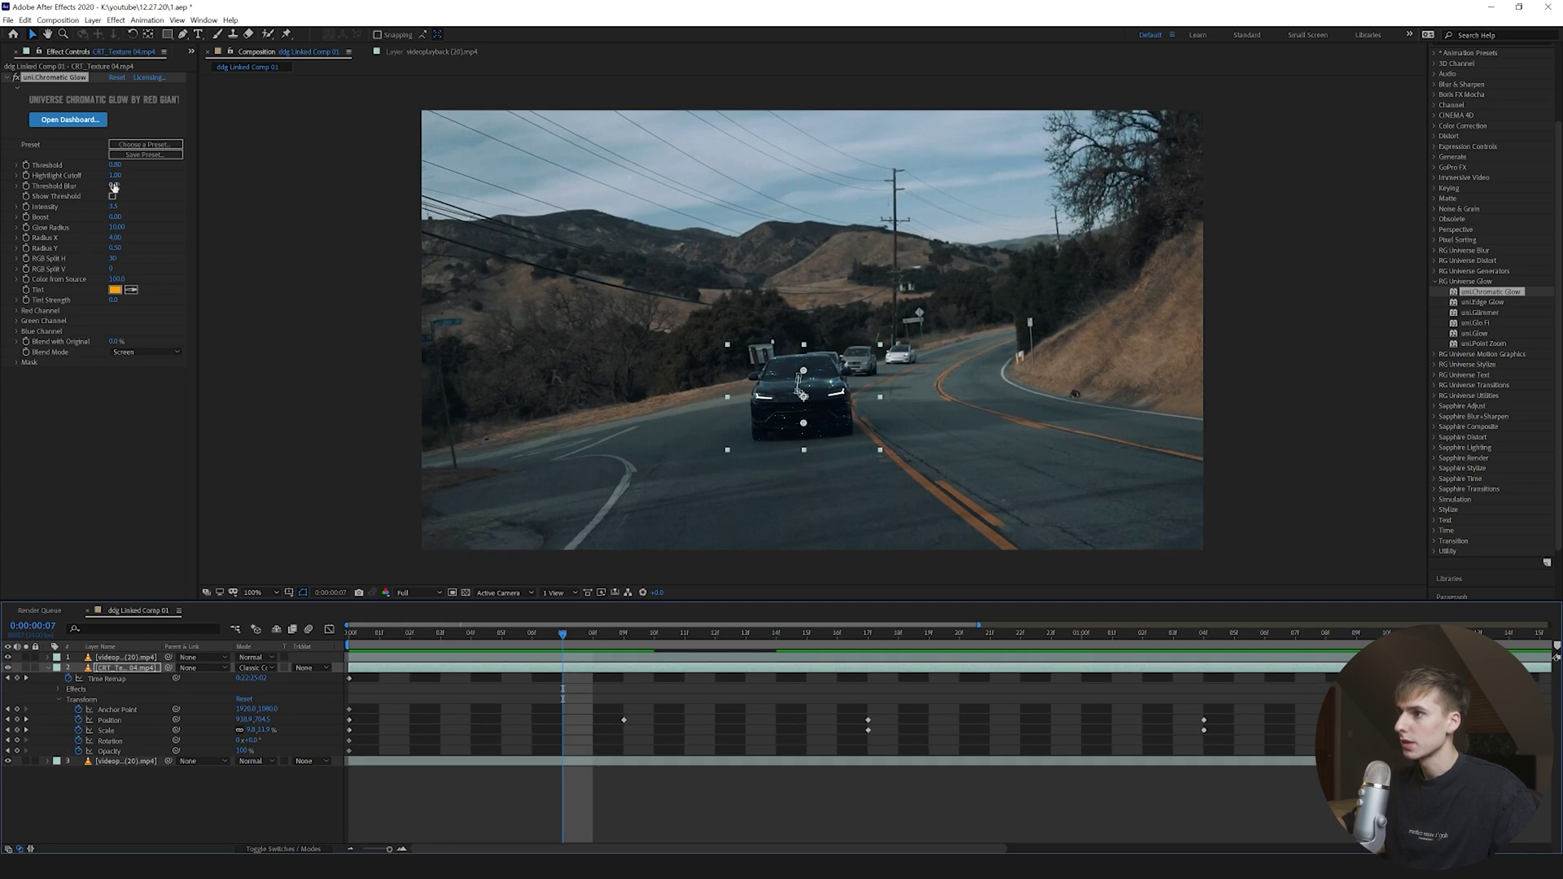
pyautogui.click(115, 207)
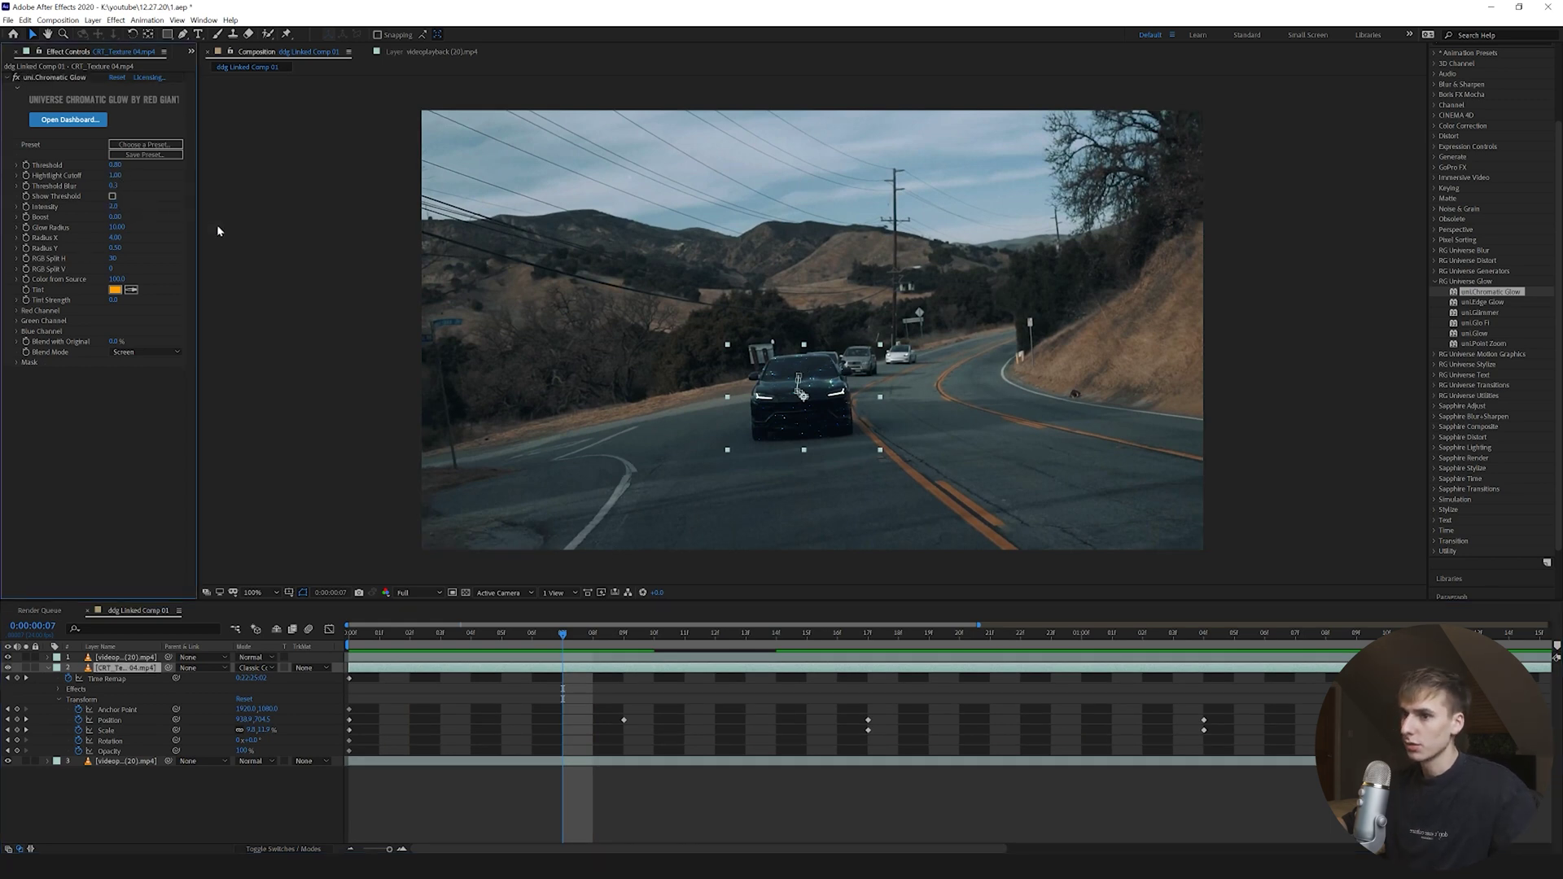
pyautogui.press('space')
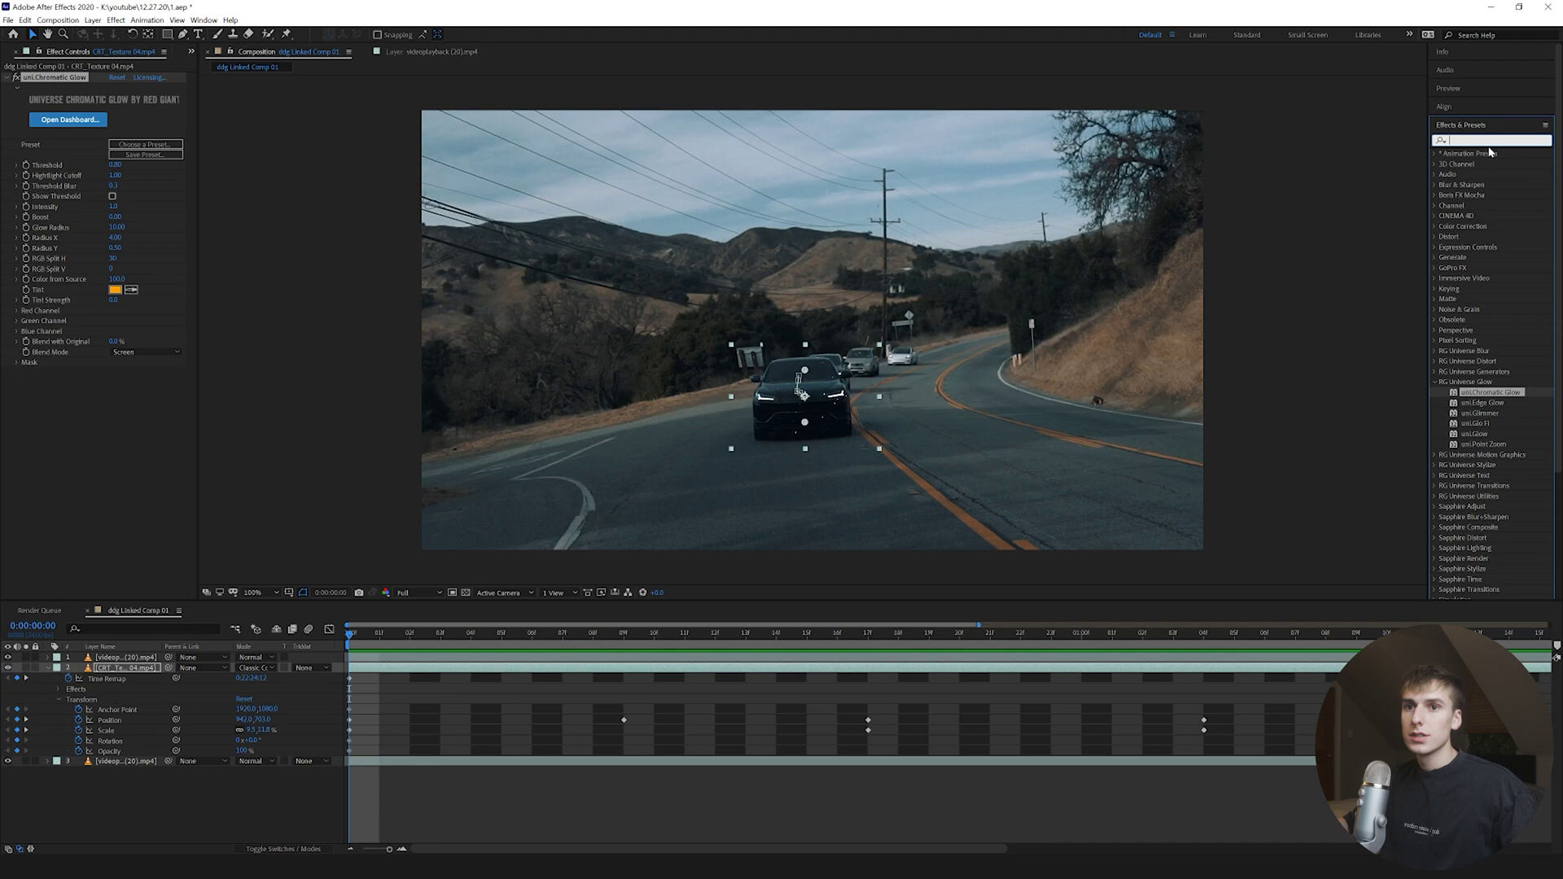
pyautogui.write('off')
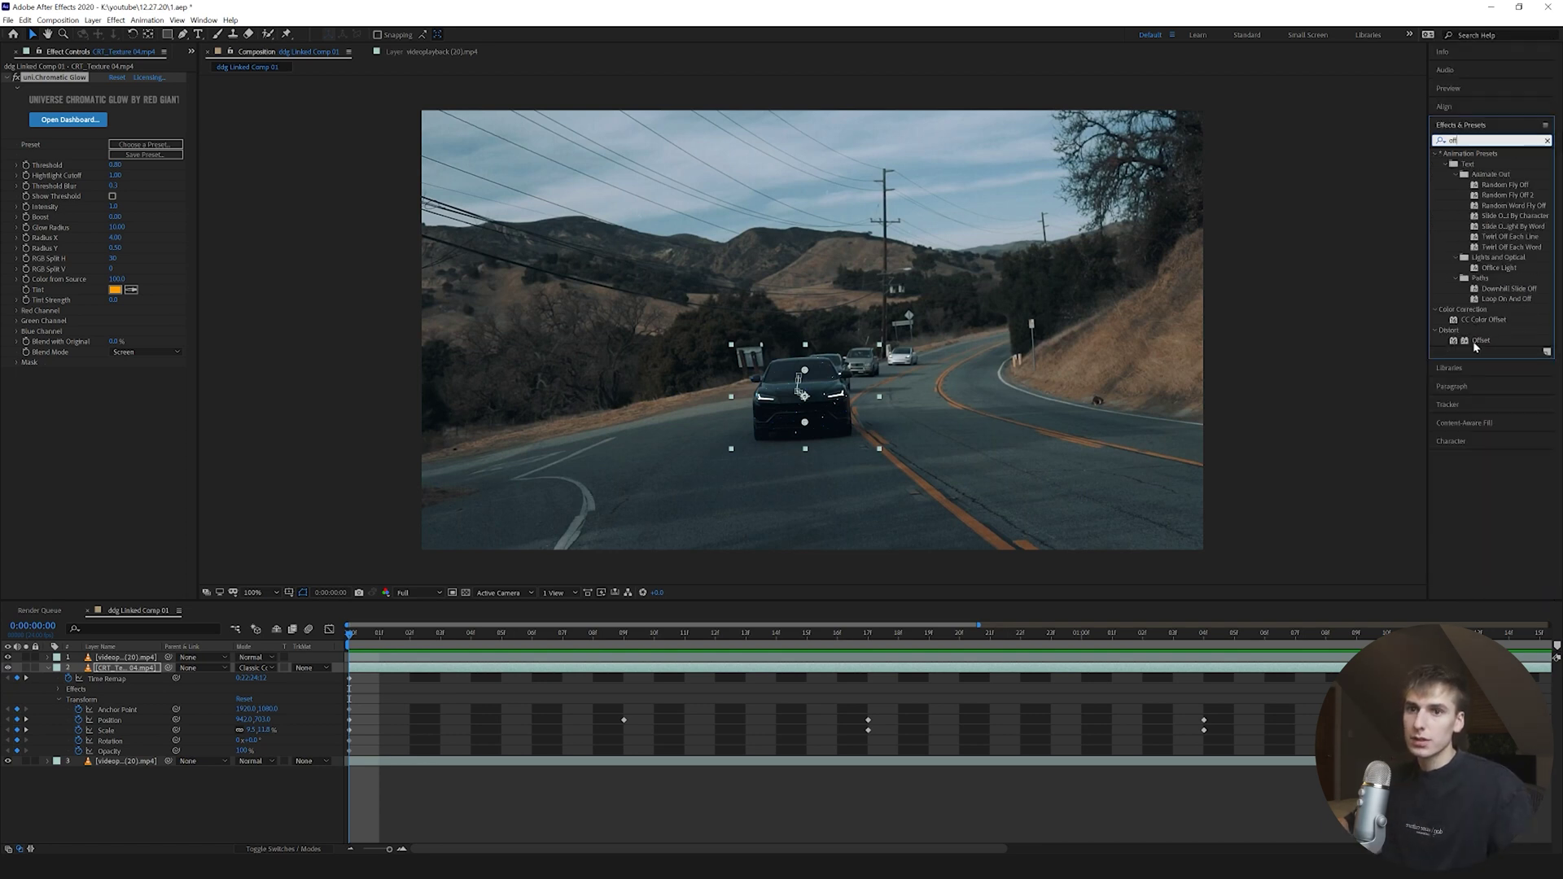
# Apply Offset to the texture layer and shift its center near the clip's end
pyautogui.moveTo(1480, 340); pyautogui.dragTo(160, 386)
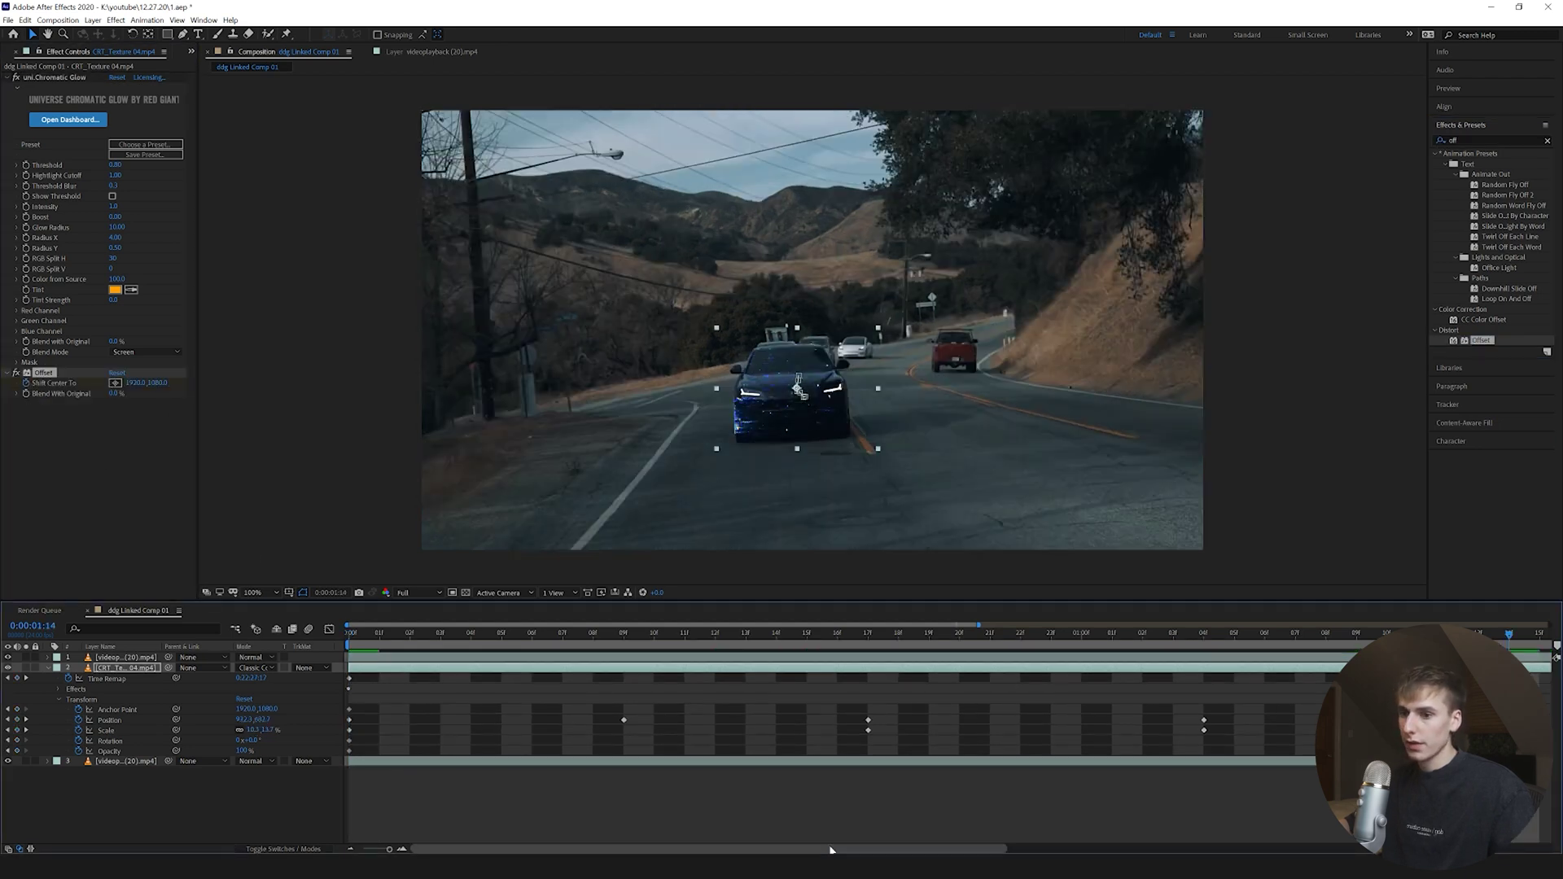
pyautogui.moveTo(350, 632); pyautogui.dragTo(611, 632)
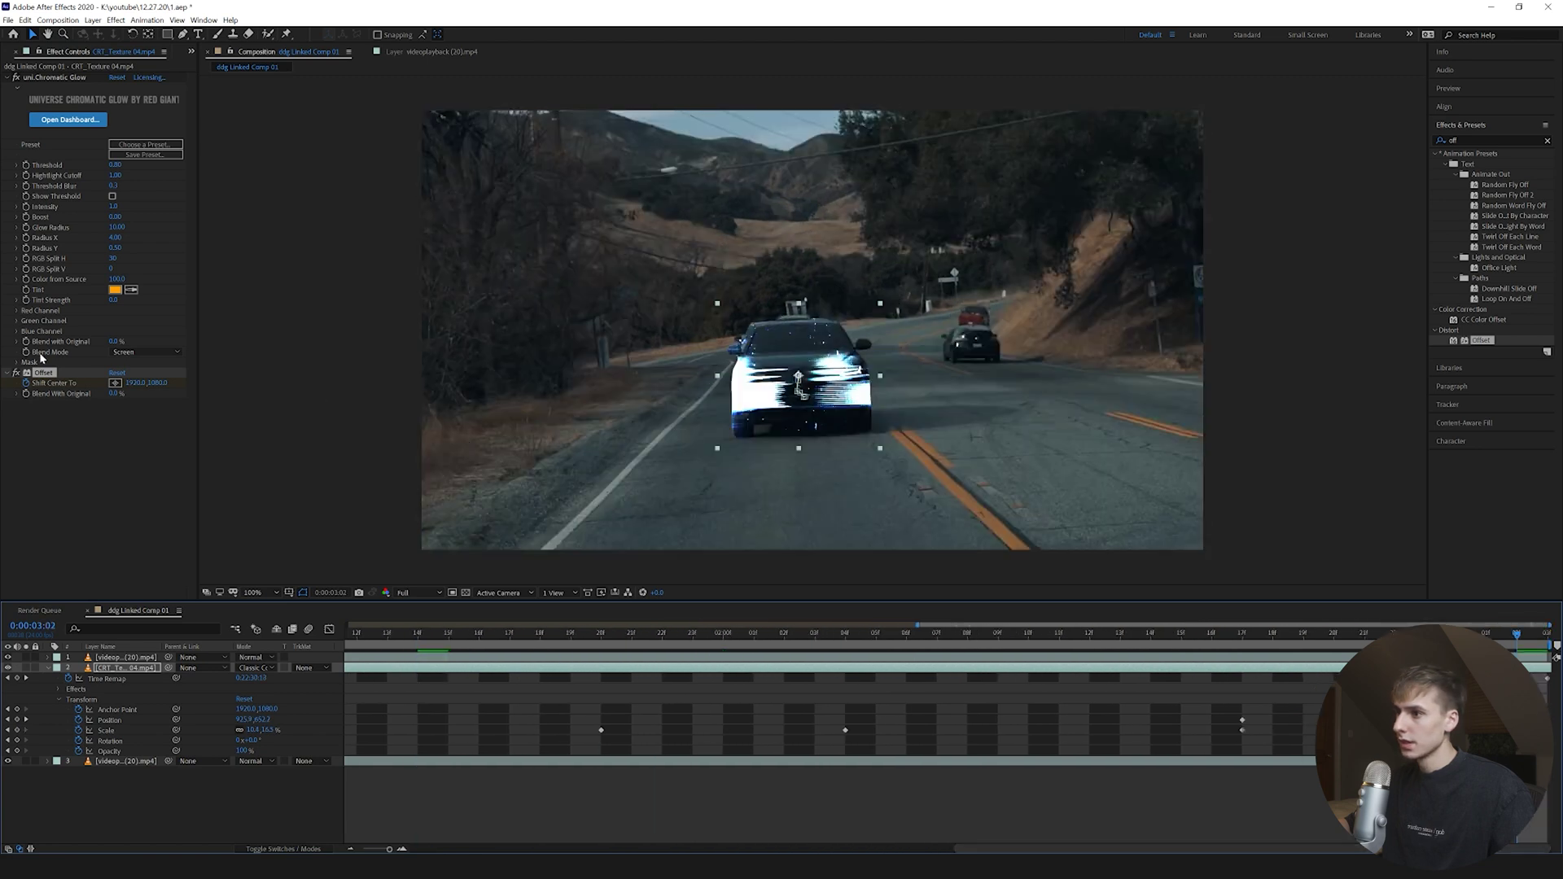
pyautogui.moveTo(269, 374)
pyautogui.mouseDown()
pyautogui.moveTo(903, 338)
pyautogui.moveTo(1372, 423)
pyautogui.moveTo(1277, 407)
pyautogui.mouseUp()
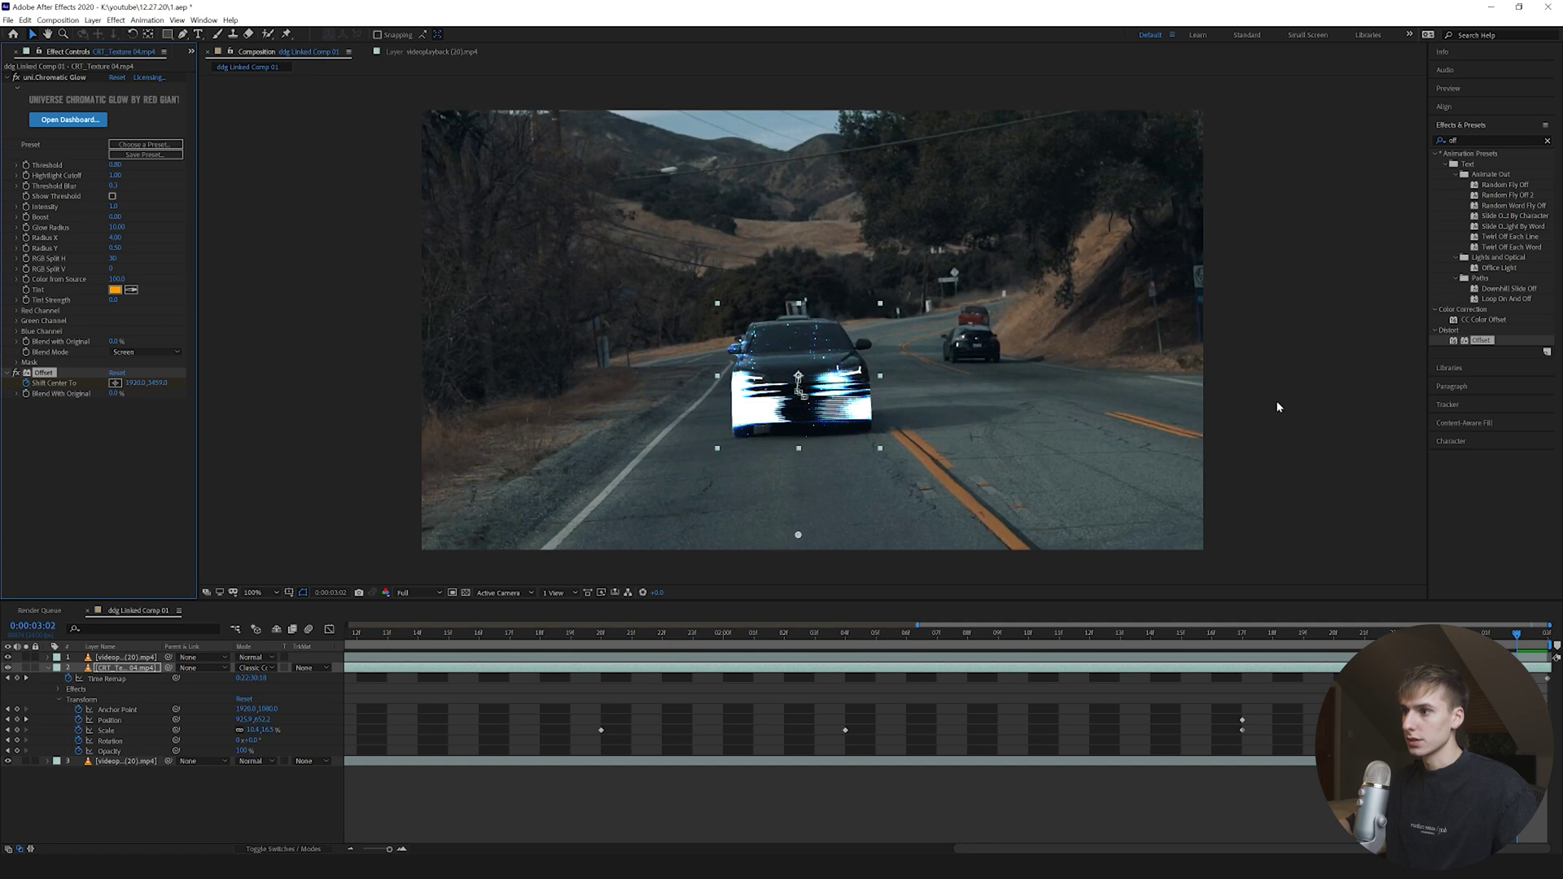
pyautogui.moveTo(204, 384); pyautogui.dragTo(1450, 463)
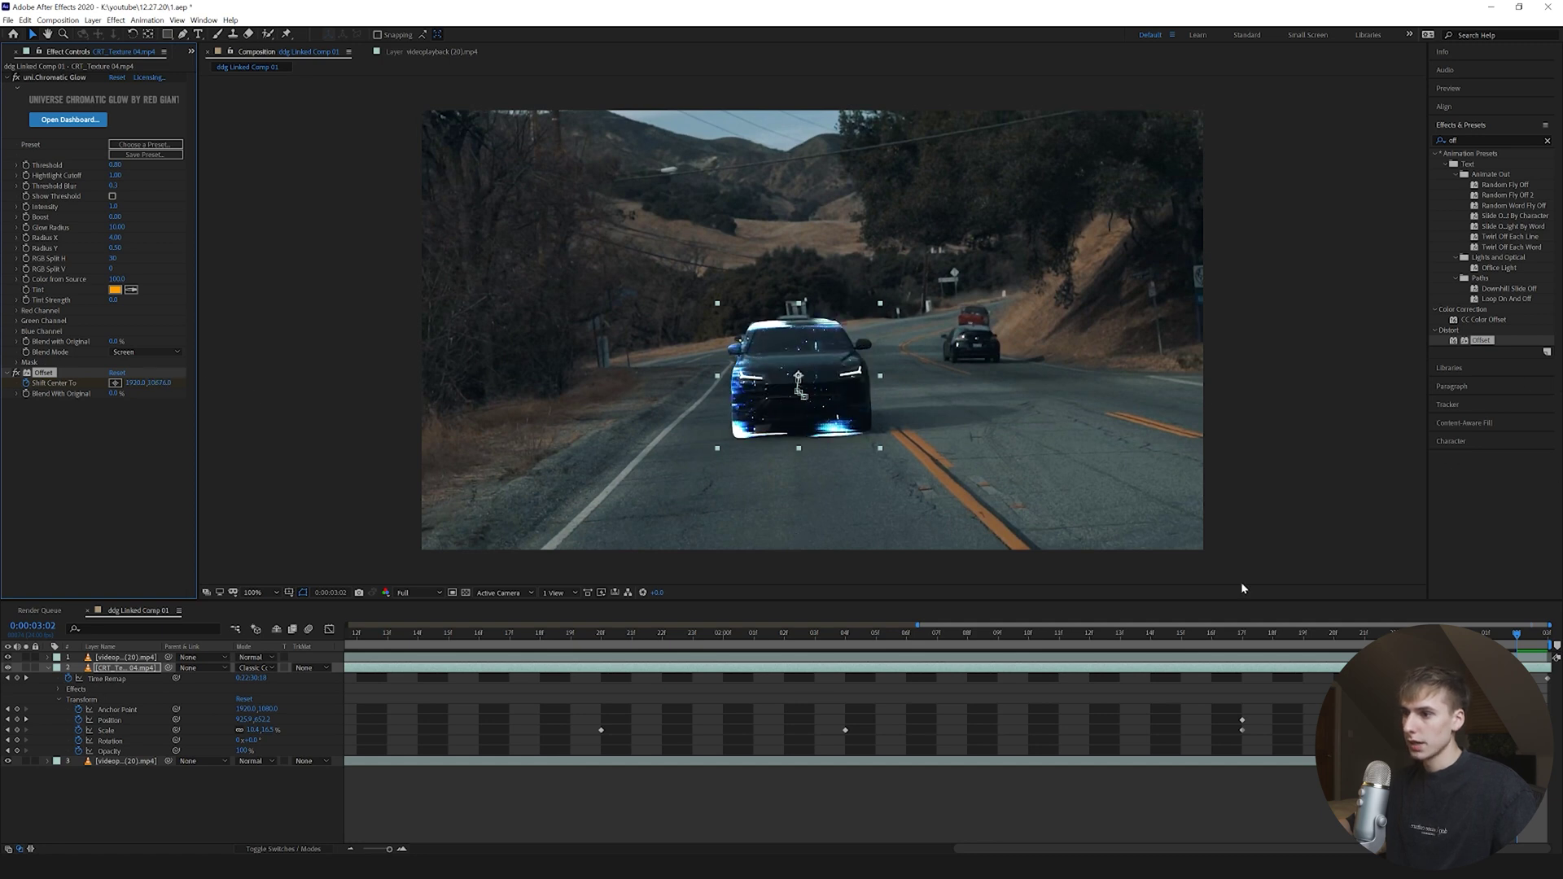
# Fine-tune the Offset Shift Center value and preview from the start
pyautogui.click(61, 689)
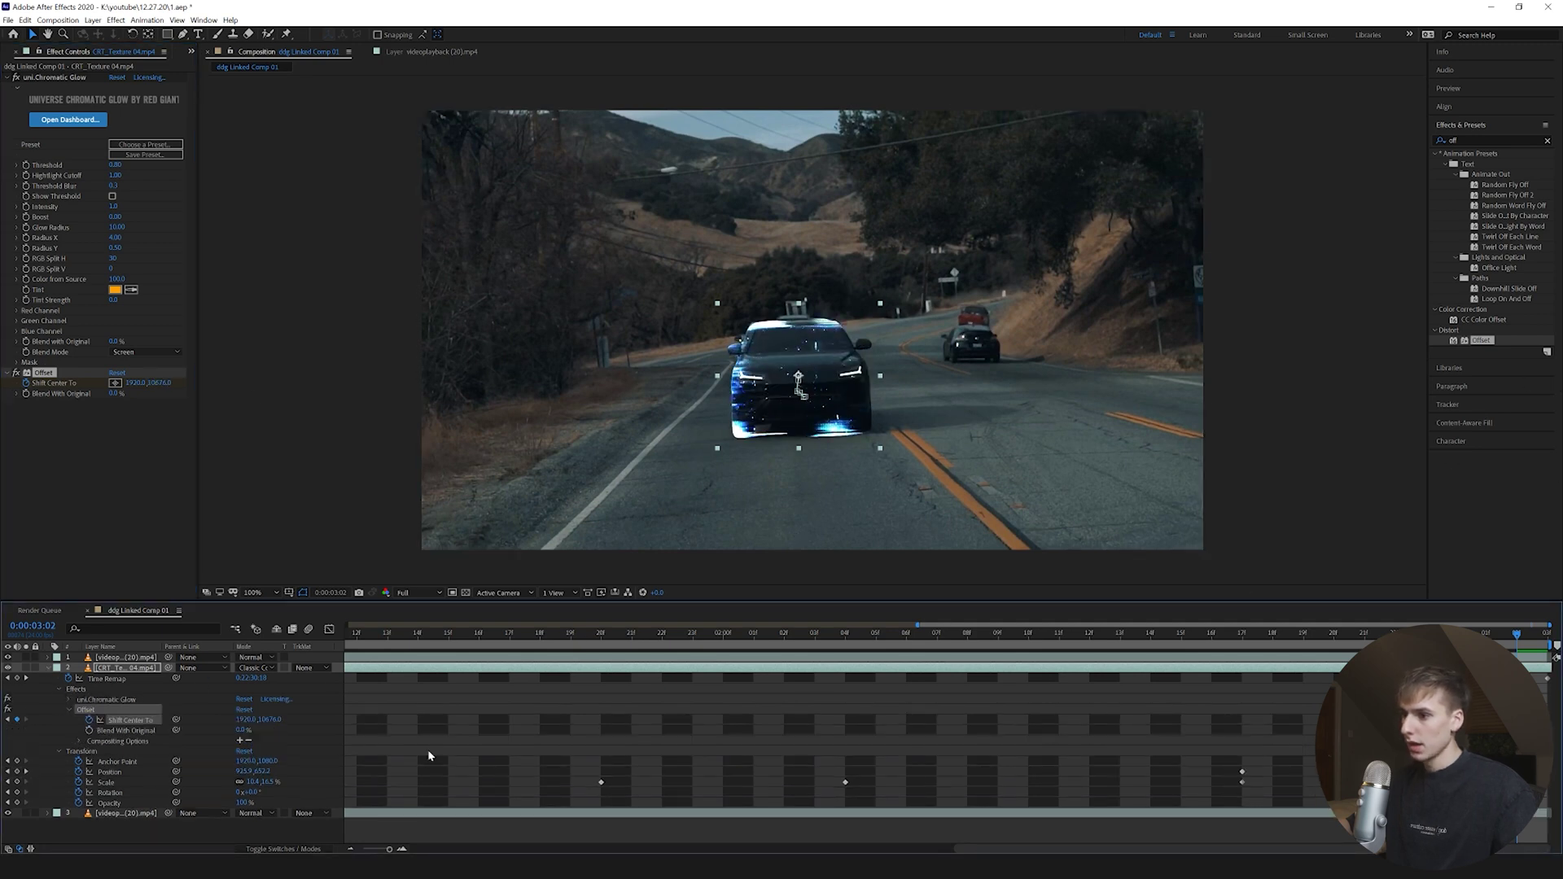
pyautogui.moveTo(800, 389); pyautogui.dragTo(801, 391)
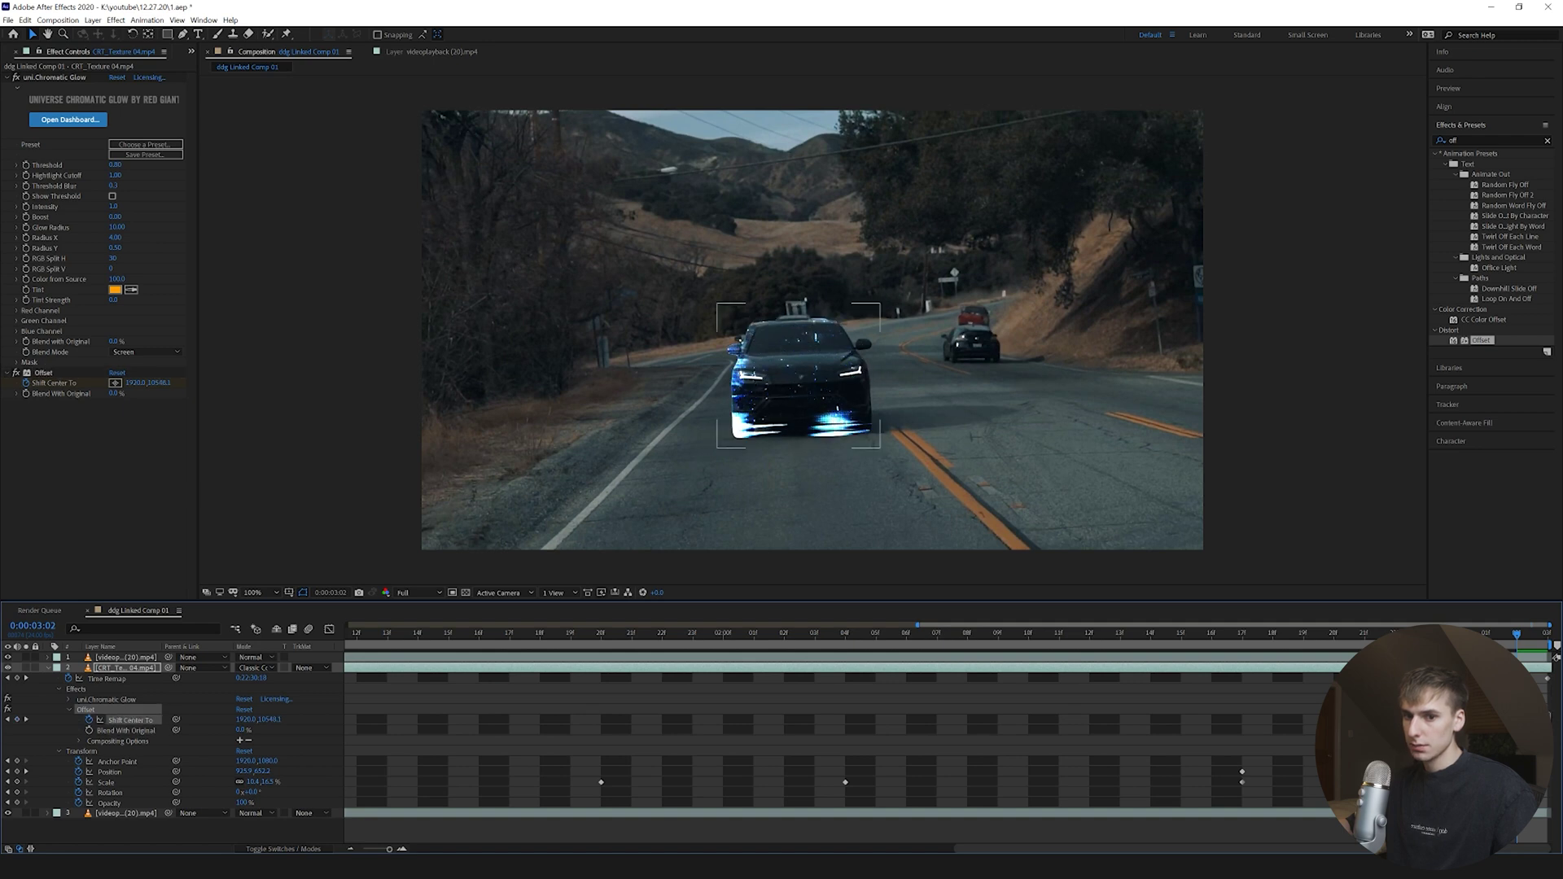
pyautogui.press('Home')
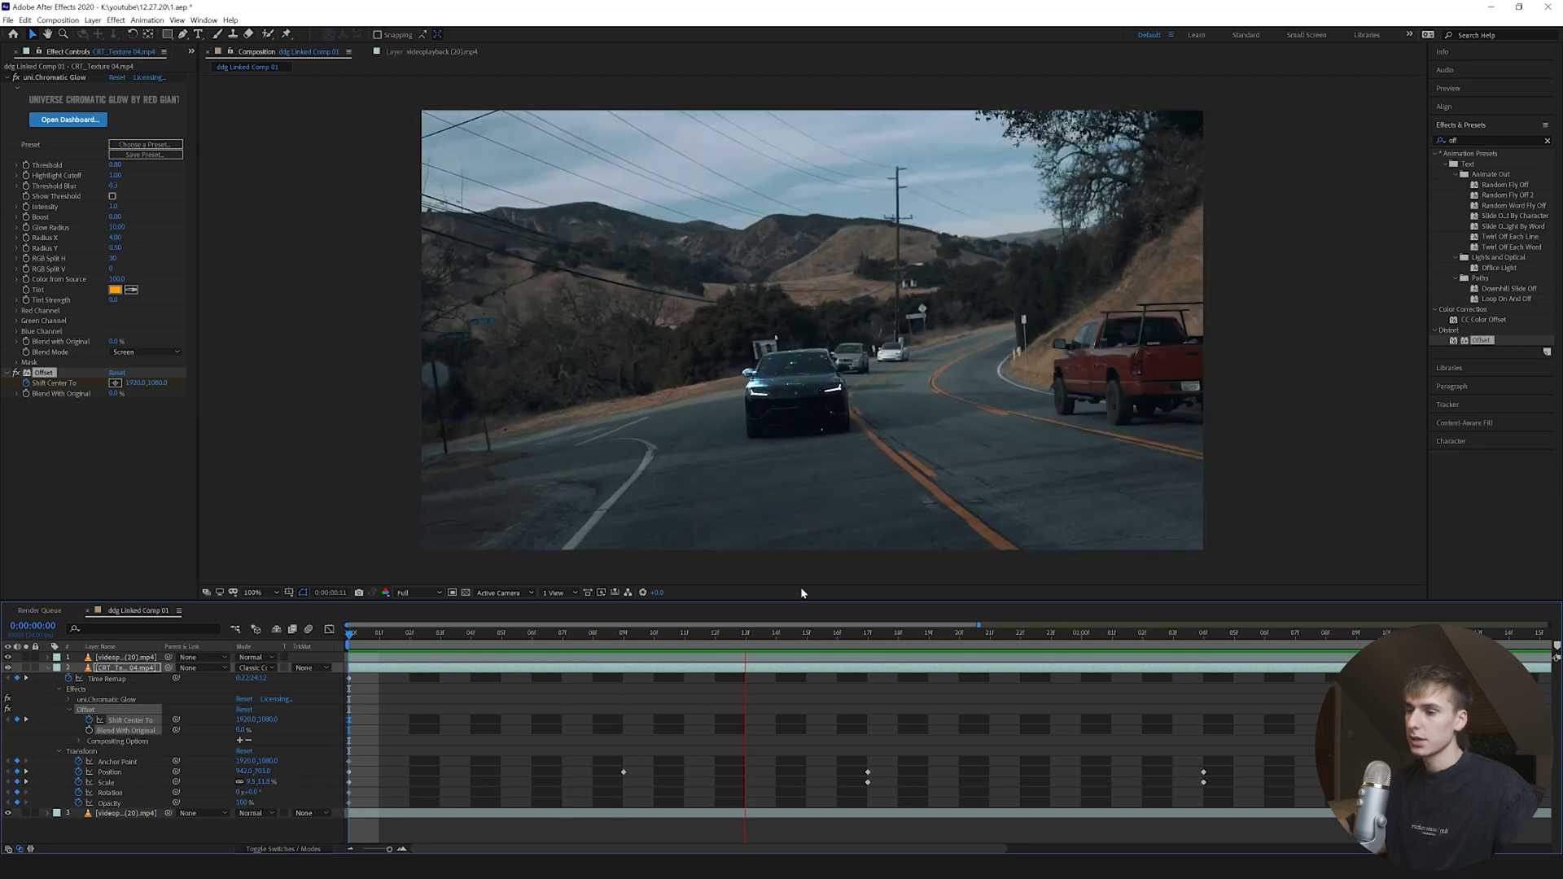
pyautogui.press('space')
pyautogui.hotkey('ctrl', '5')
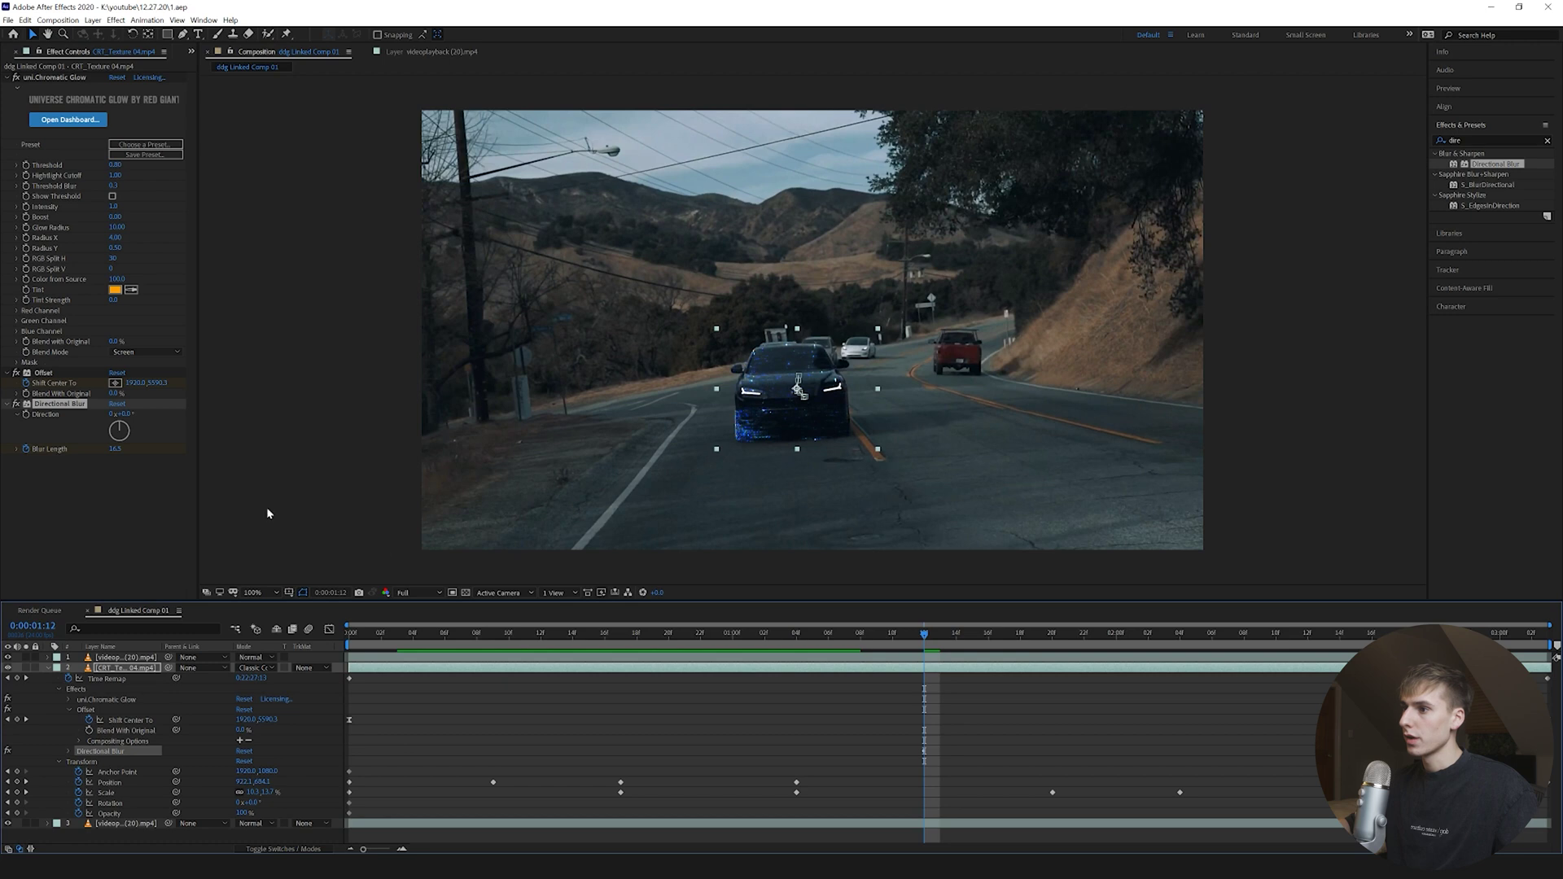
pyautogui.moveTo(115, 450); pyautogui.dragTo(155, 450)
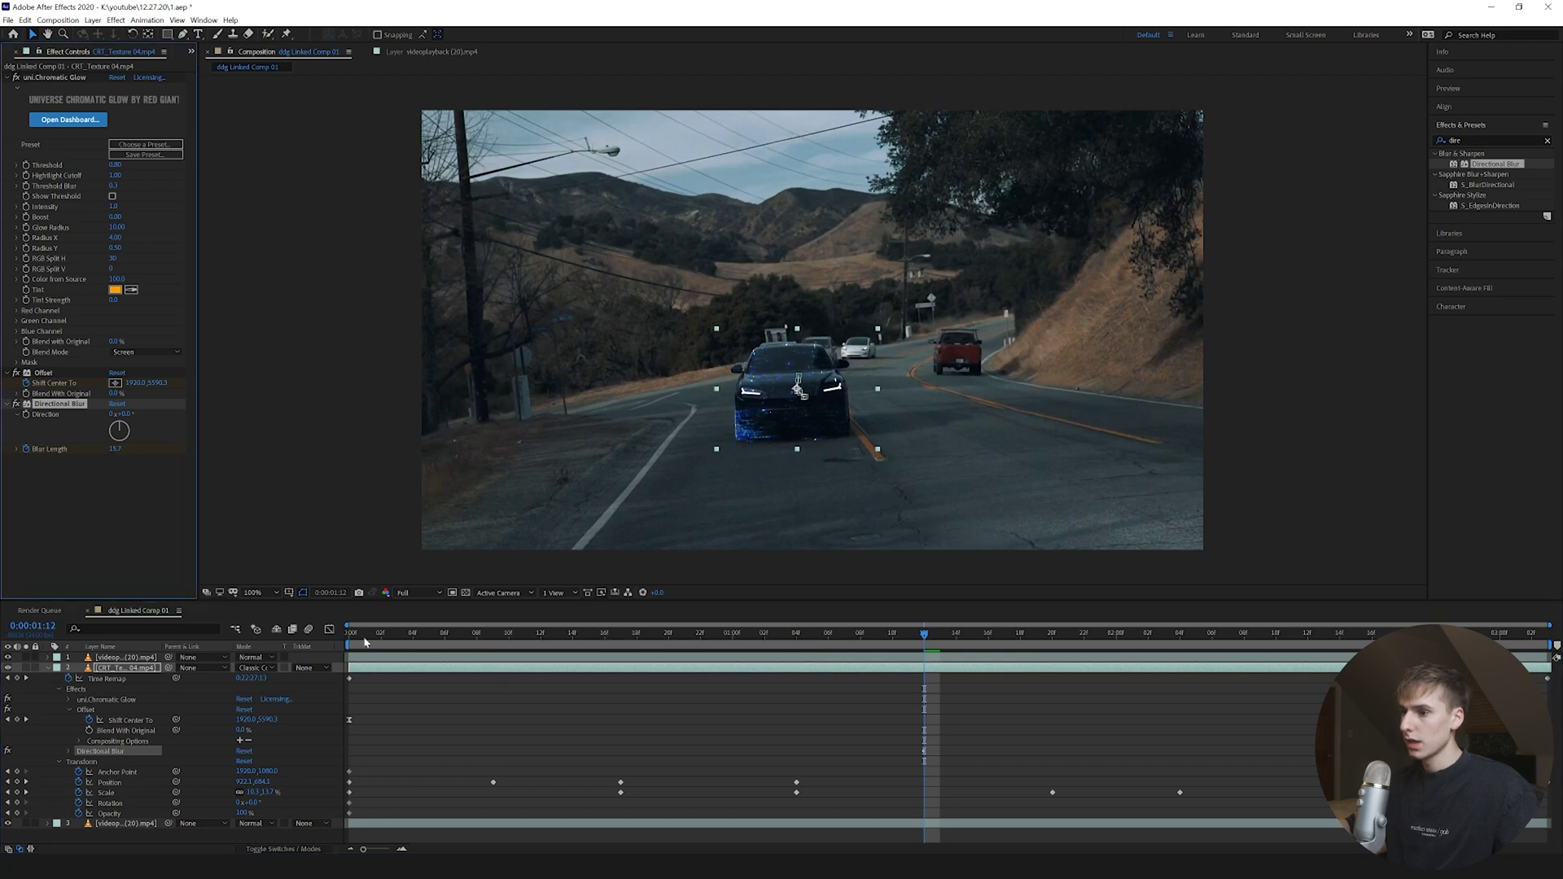
pyautogui.press('Home')
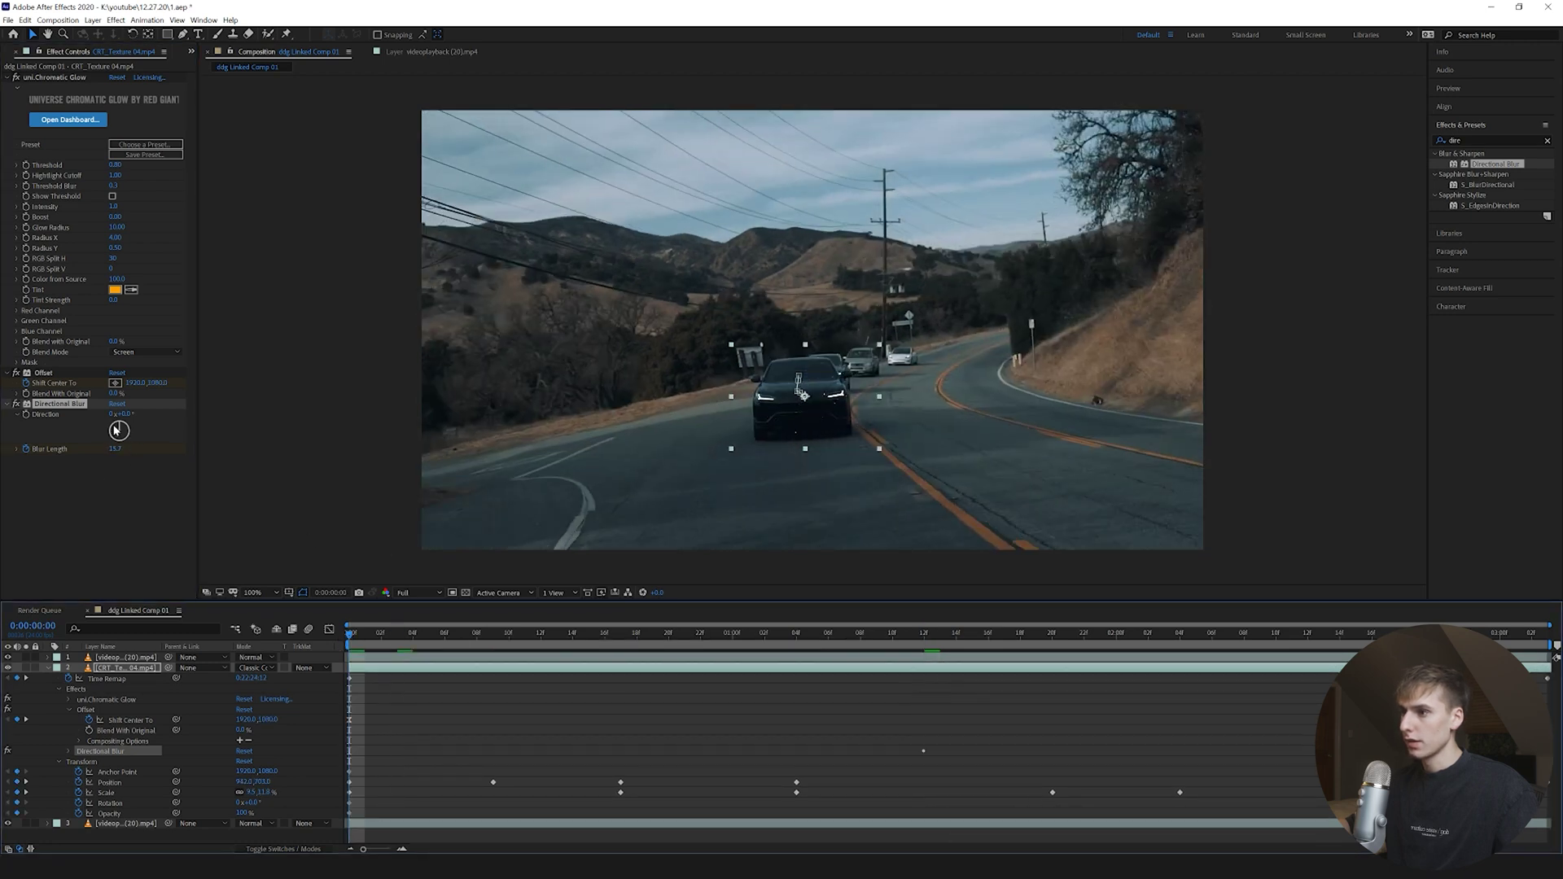
pyautogui.click(796, 633)
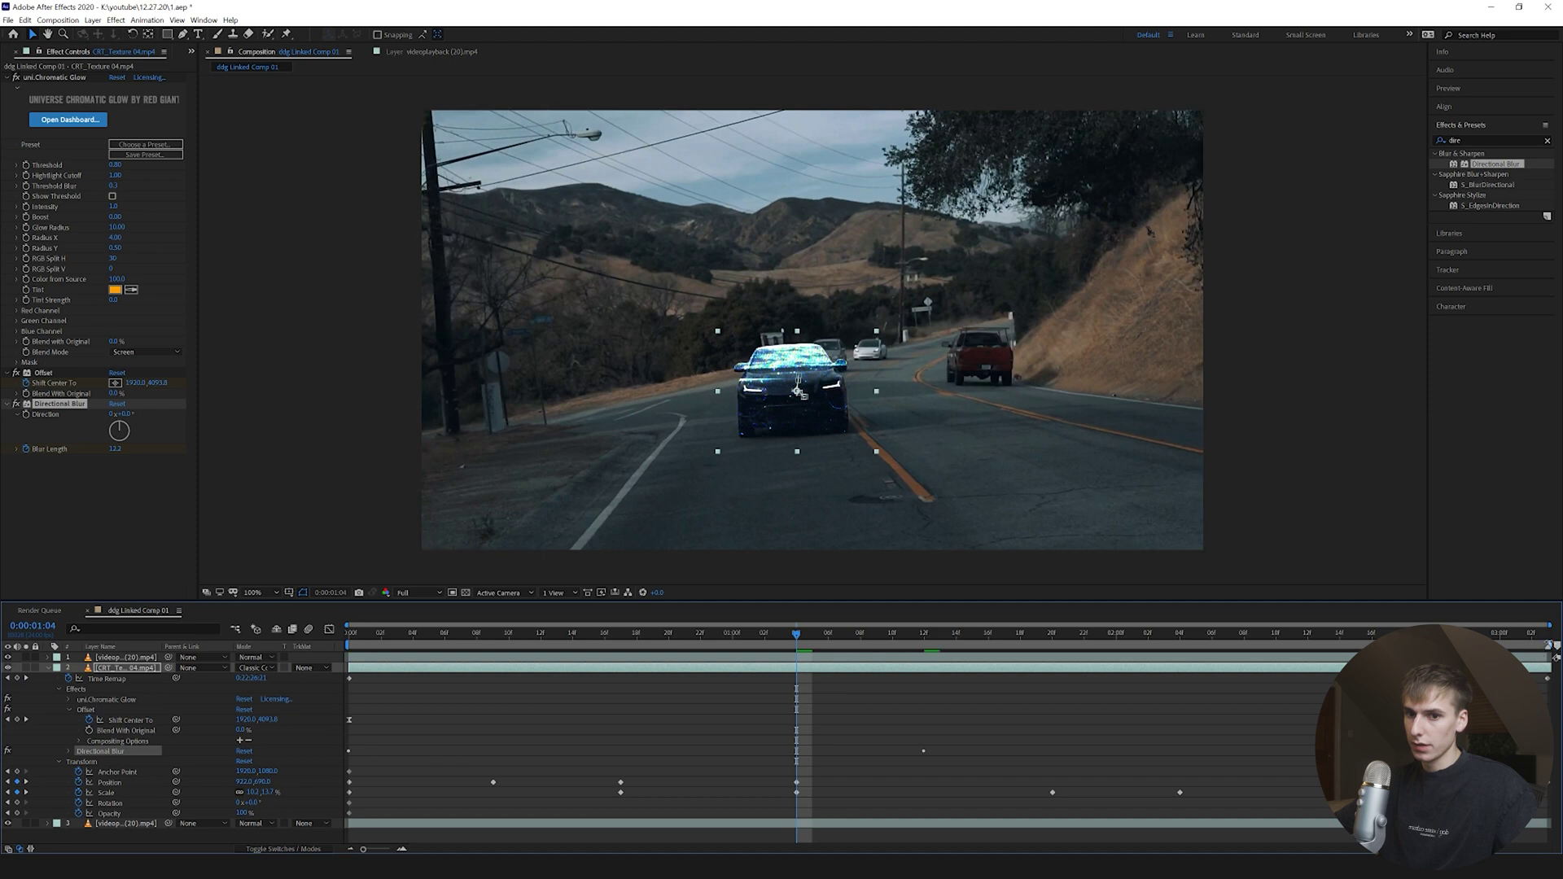
pyautogui.click(1537, 634)
pyautogui.click(121, 469)
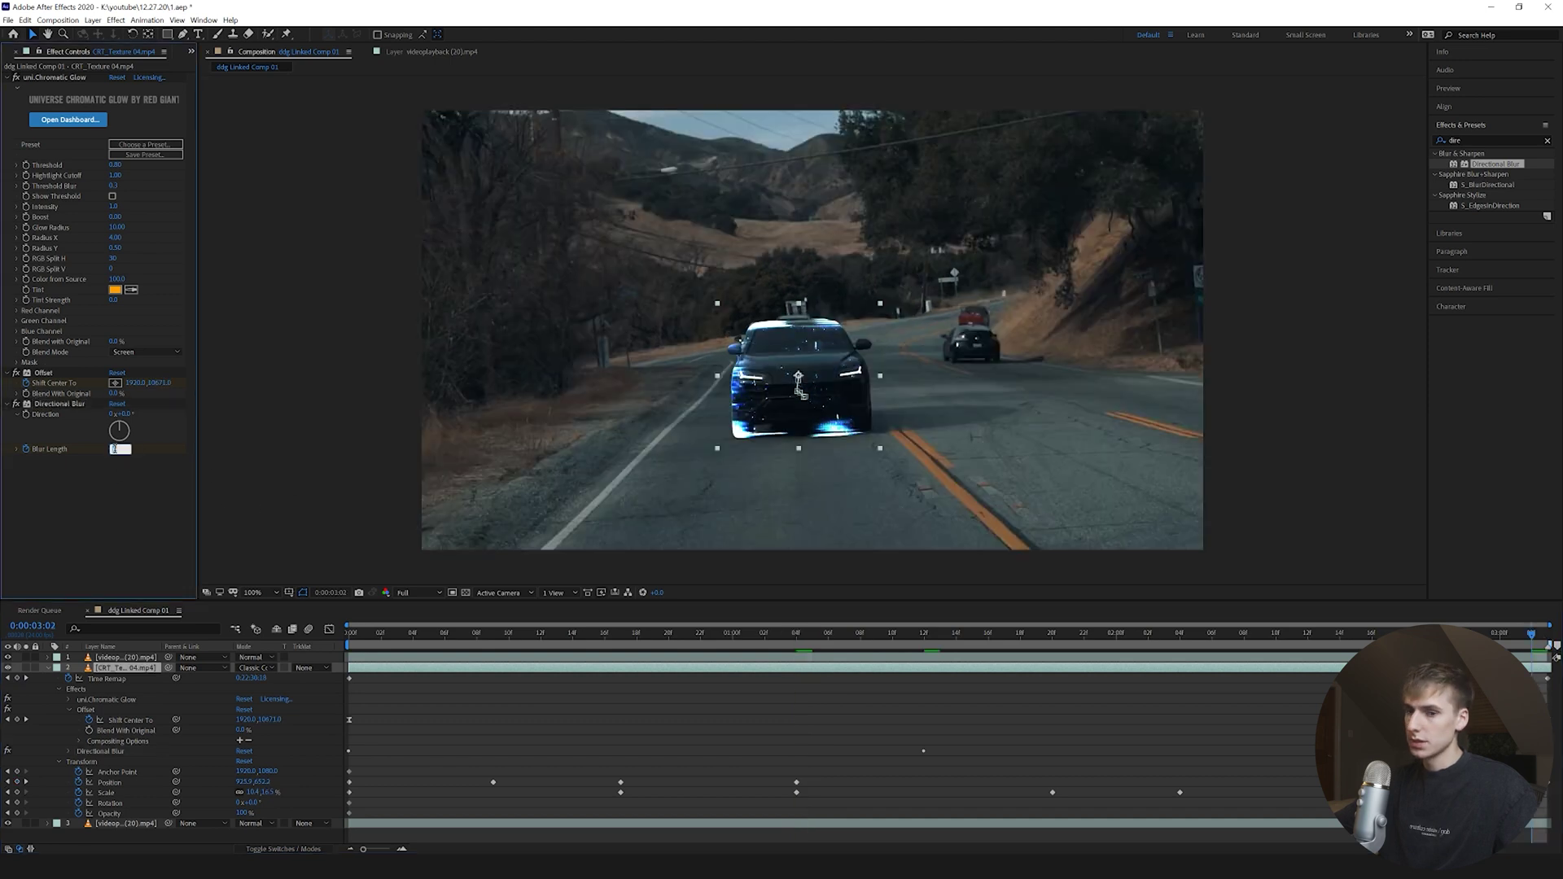
pyautogui.click(71, 709)
pyautogui.click(70, 721)
pyautogui.press('space')
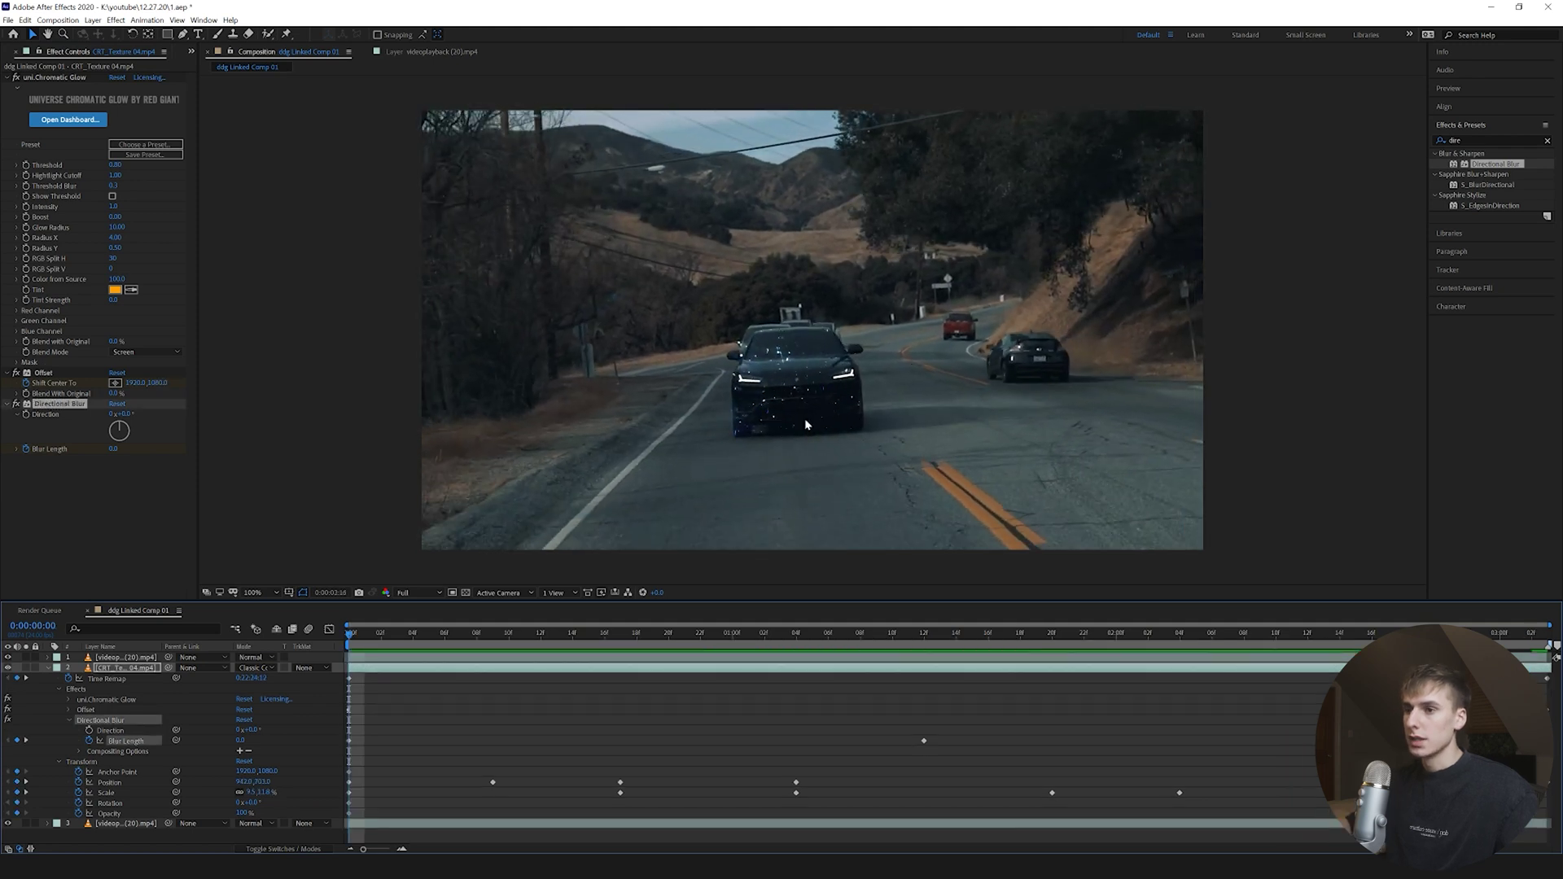
pyautogui.click(105, 463)
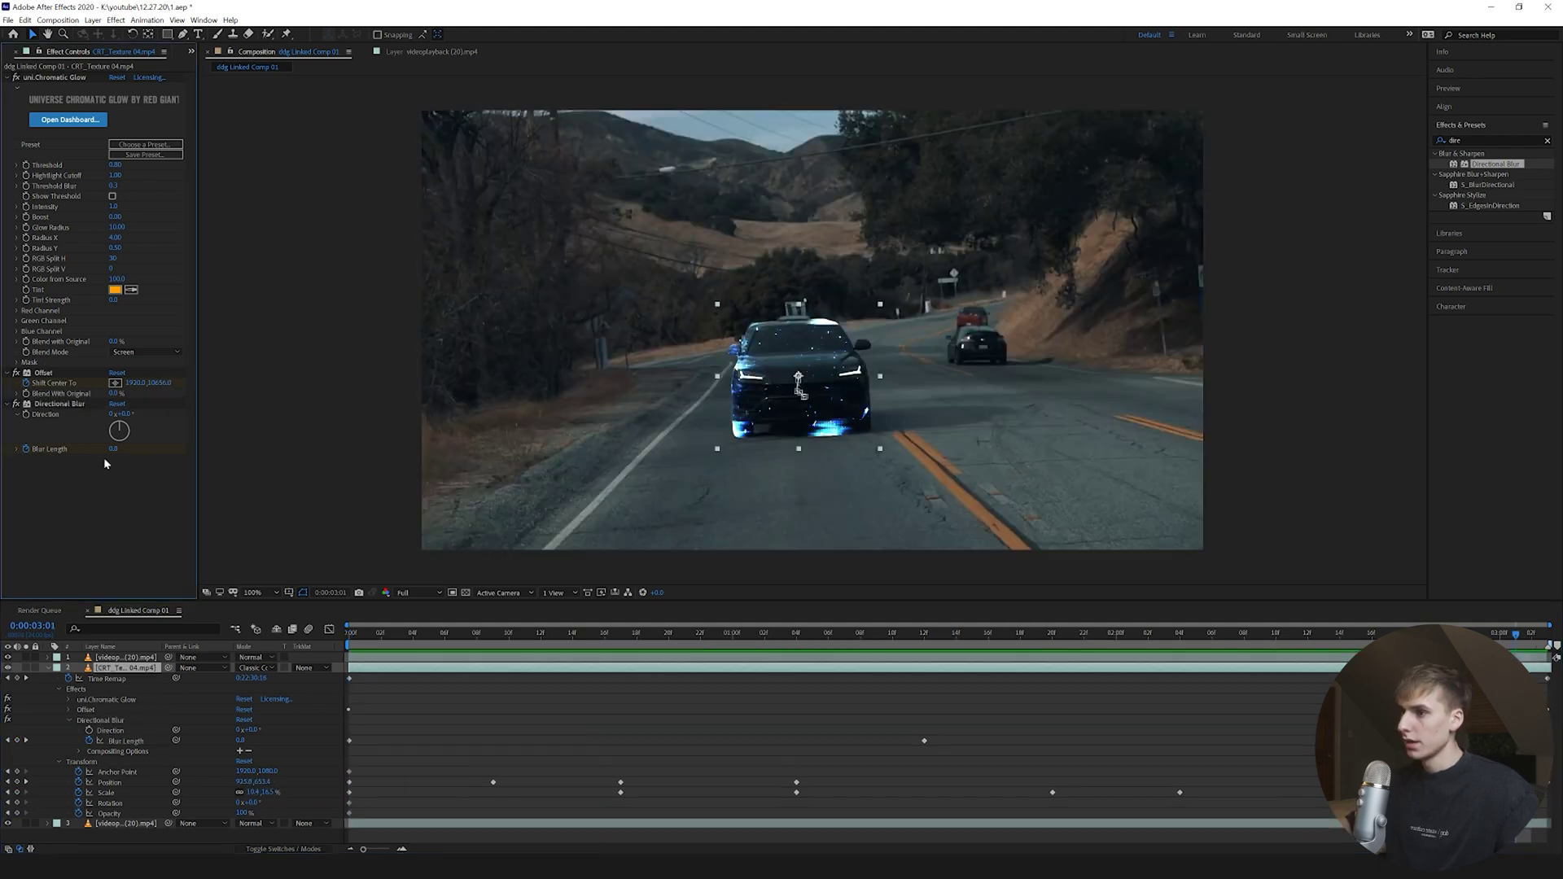
pyautogui.click(41, 404)
# Delete the Directional Blur and Offset effects and preview the clip
pyautogui.press('Delete')
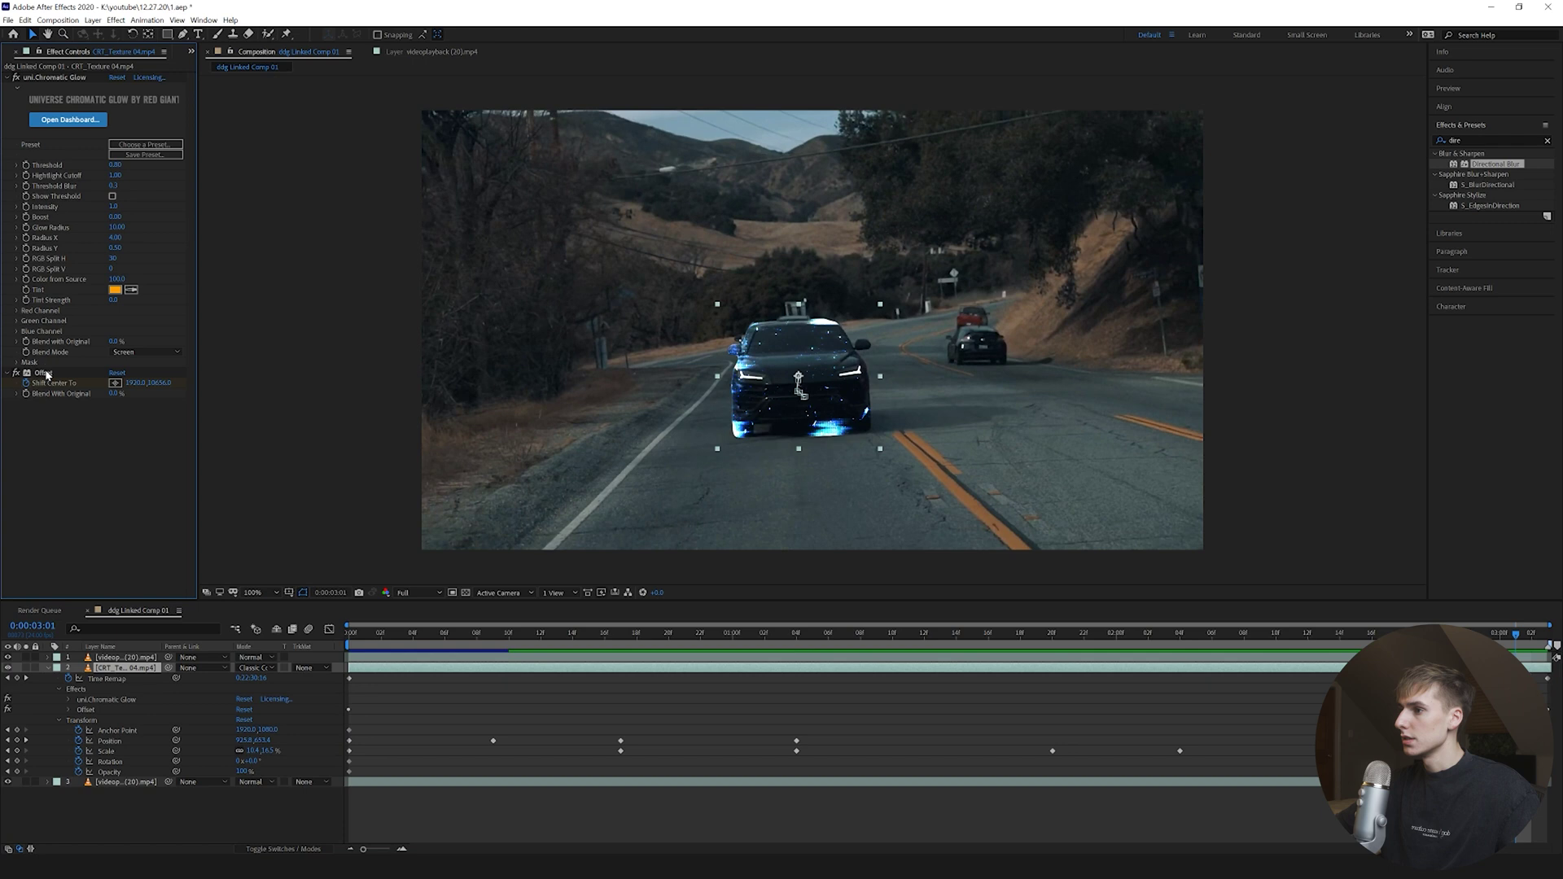
pyautogui.click(47, 373)
pyautogui.press('Delete')
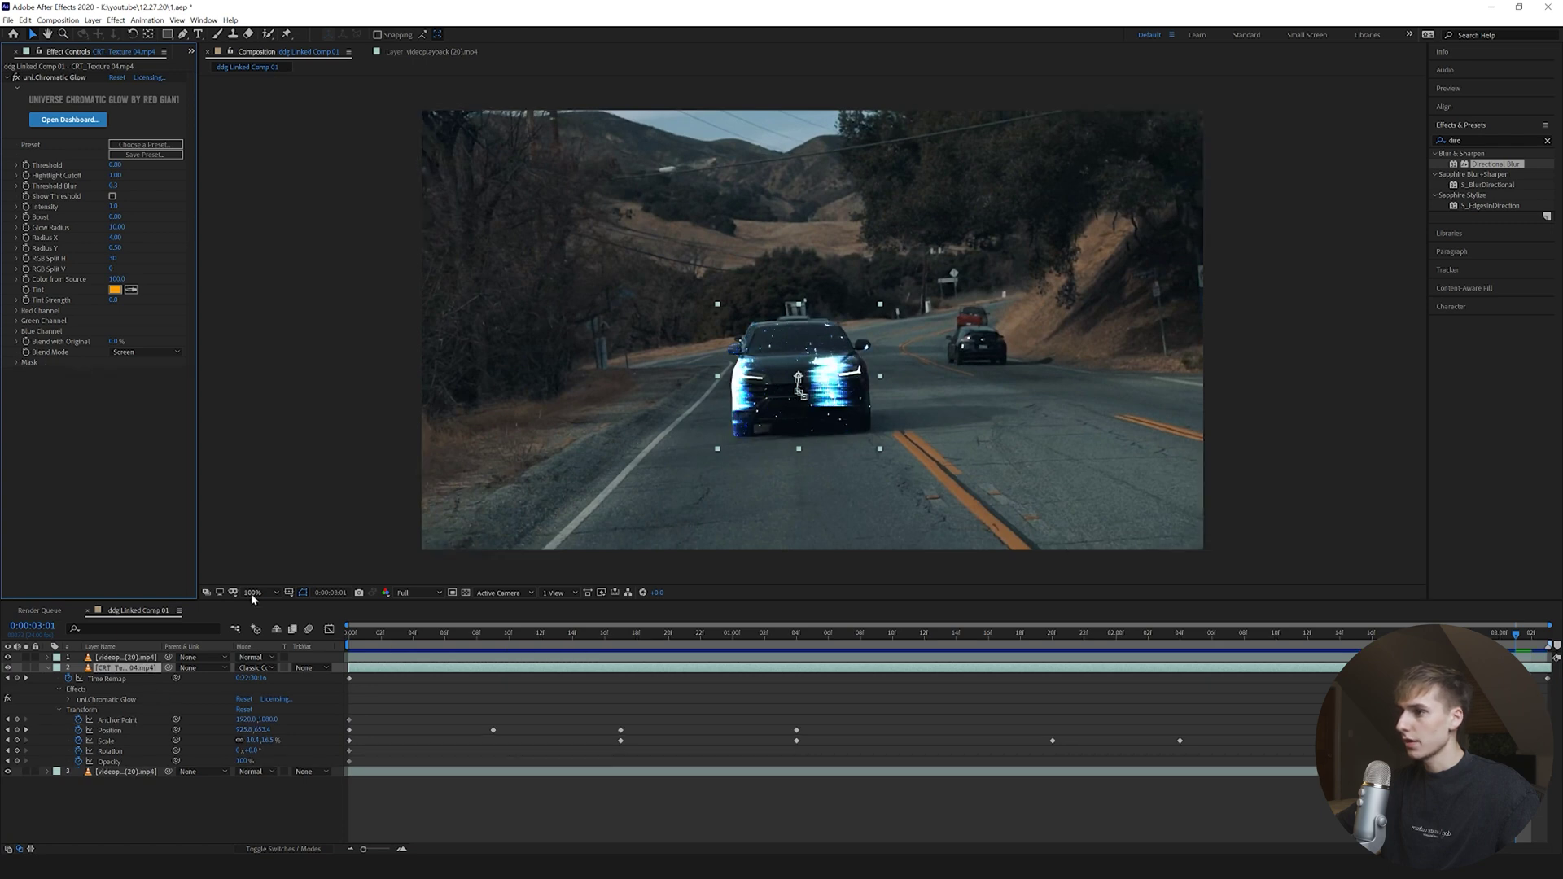
pyautogui.press('Home')
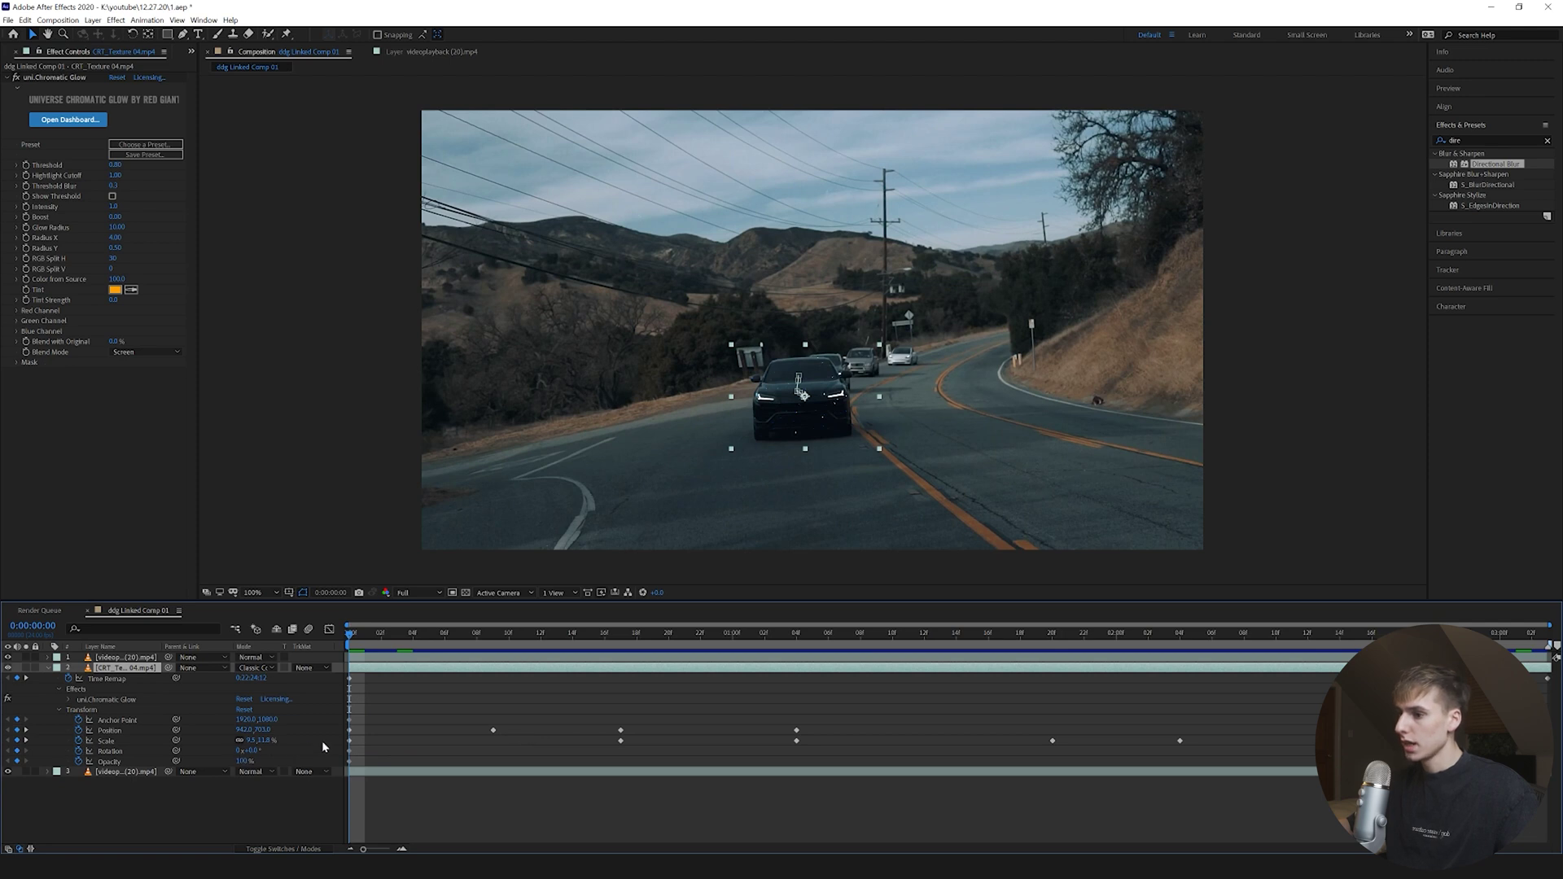
pyautogui.press('space')
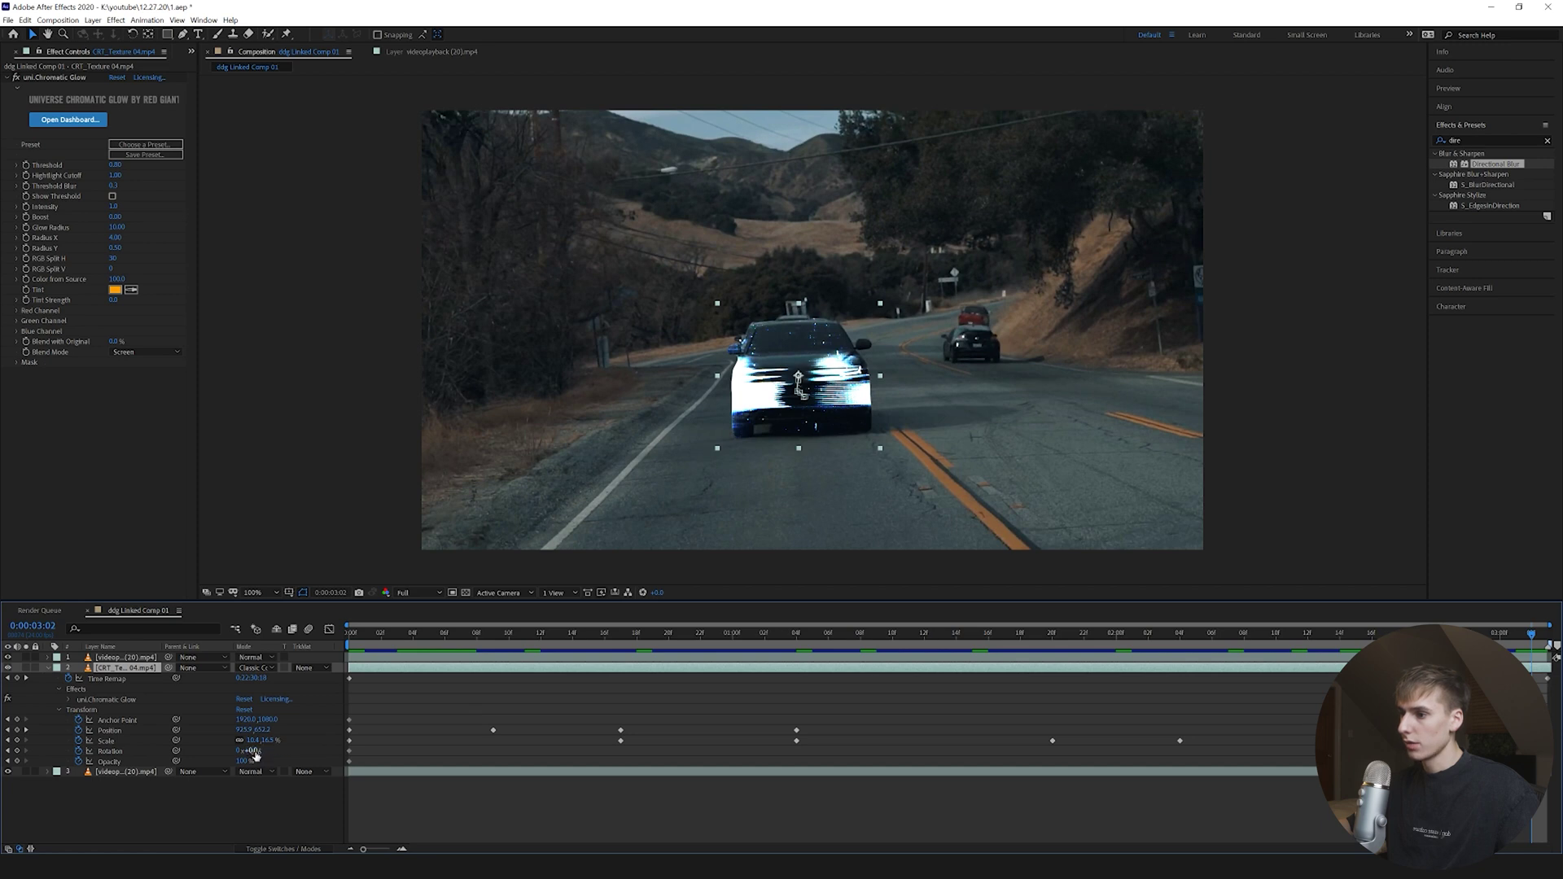
# Animate the texture's rotation past one full turn and preview it
pyautogui.moveTo(254, 756); pyautogui.dragTo(1038, 745)
pyautogui.rightClick(350, 756)
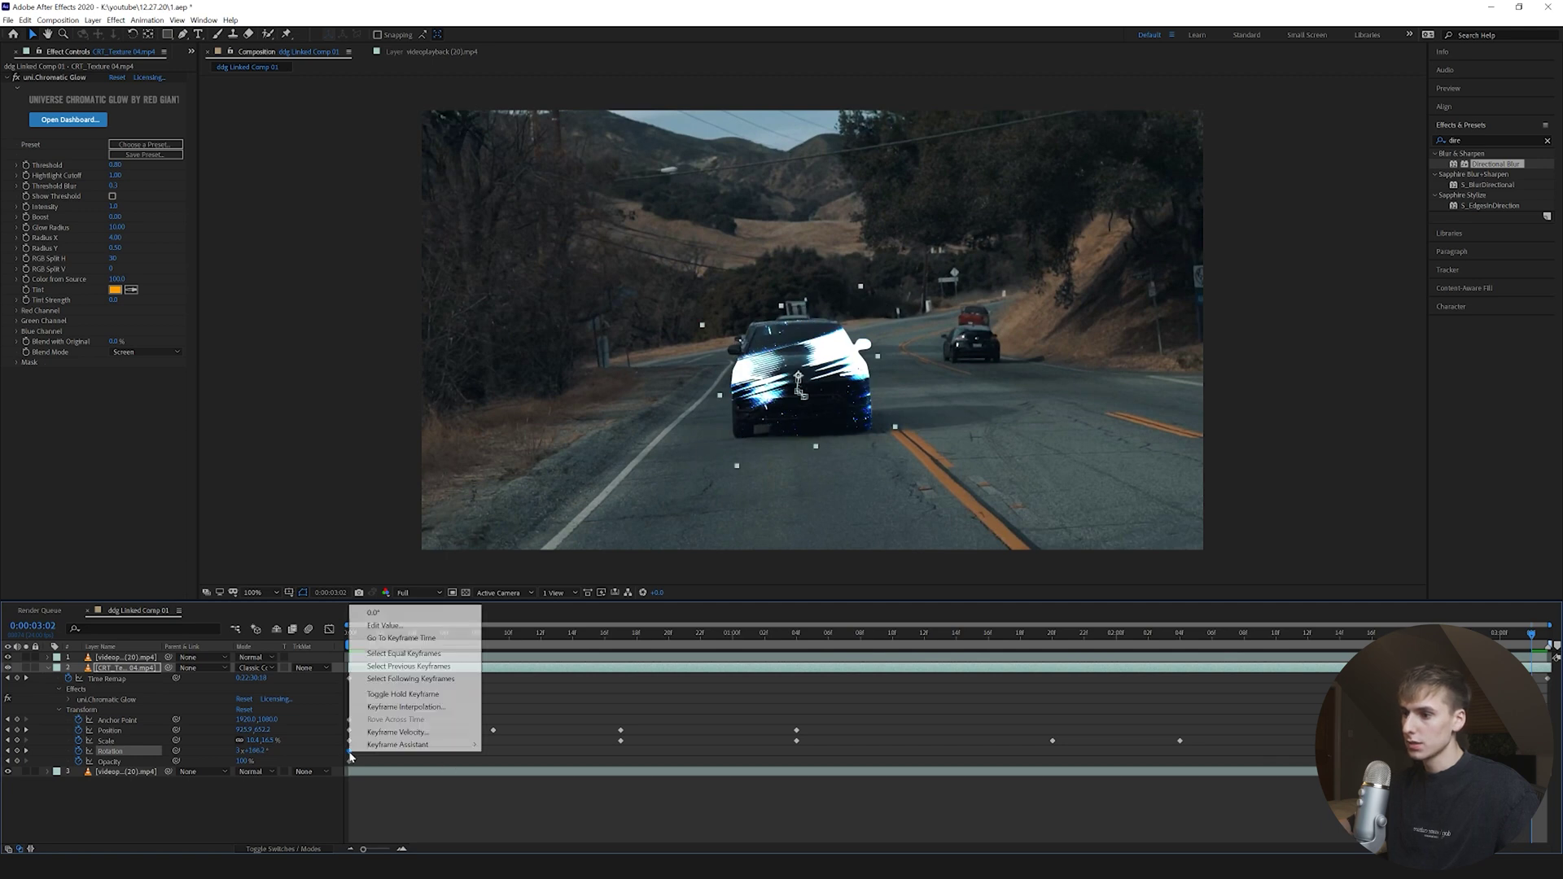
pyautogui.press('space')
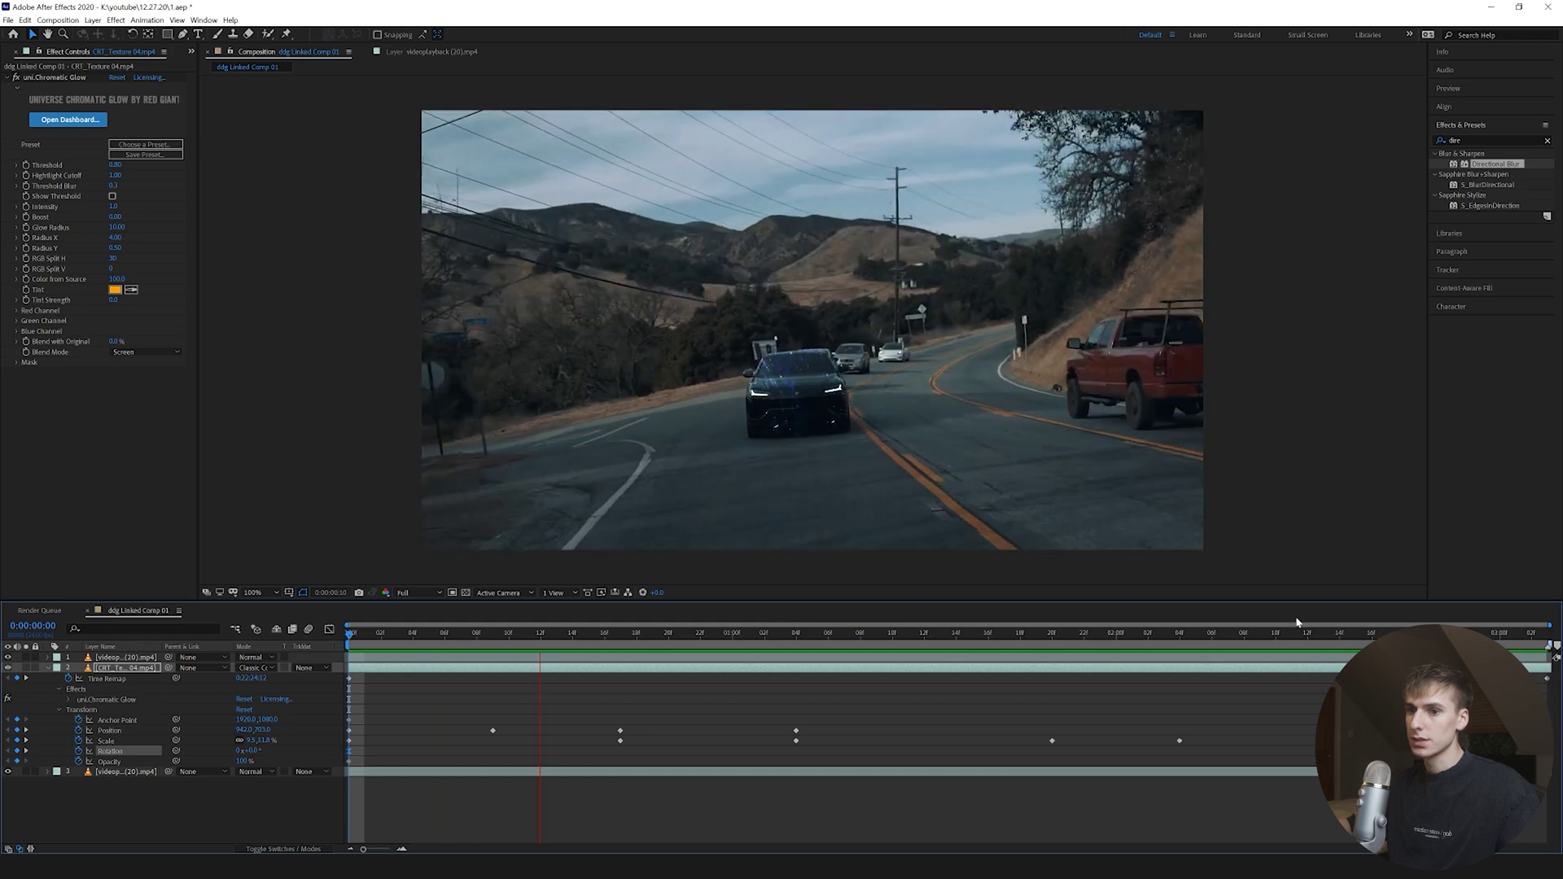
pyautogui.press('space')
# Add CC Radial Blur with Amount 2.0, center it on the car, and preview
pyautogui.hotkey('ctrl', '5')
pyautogui.write('rad')
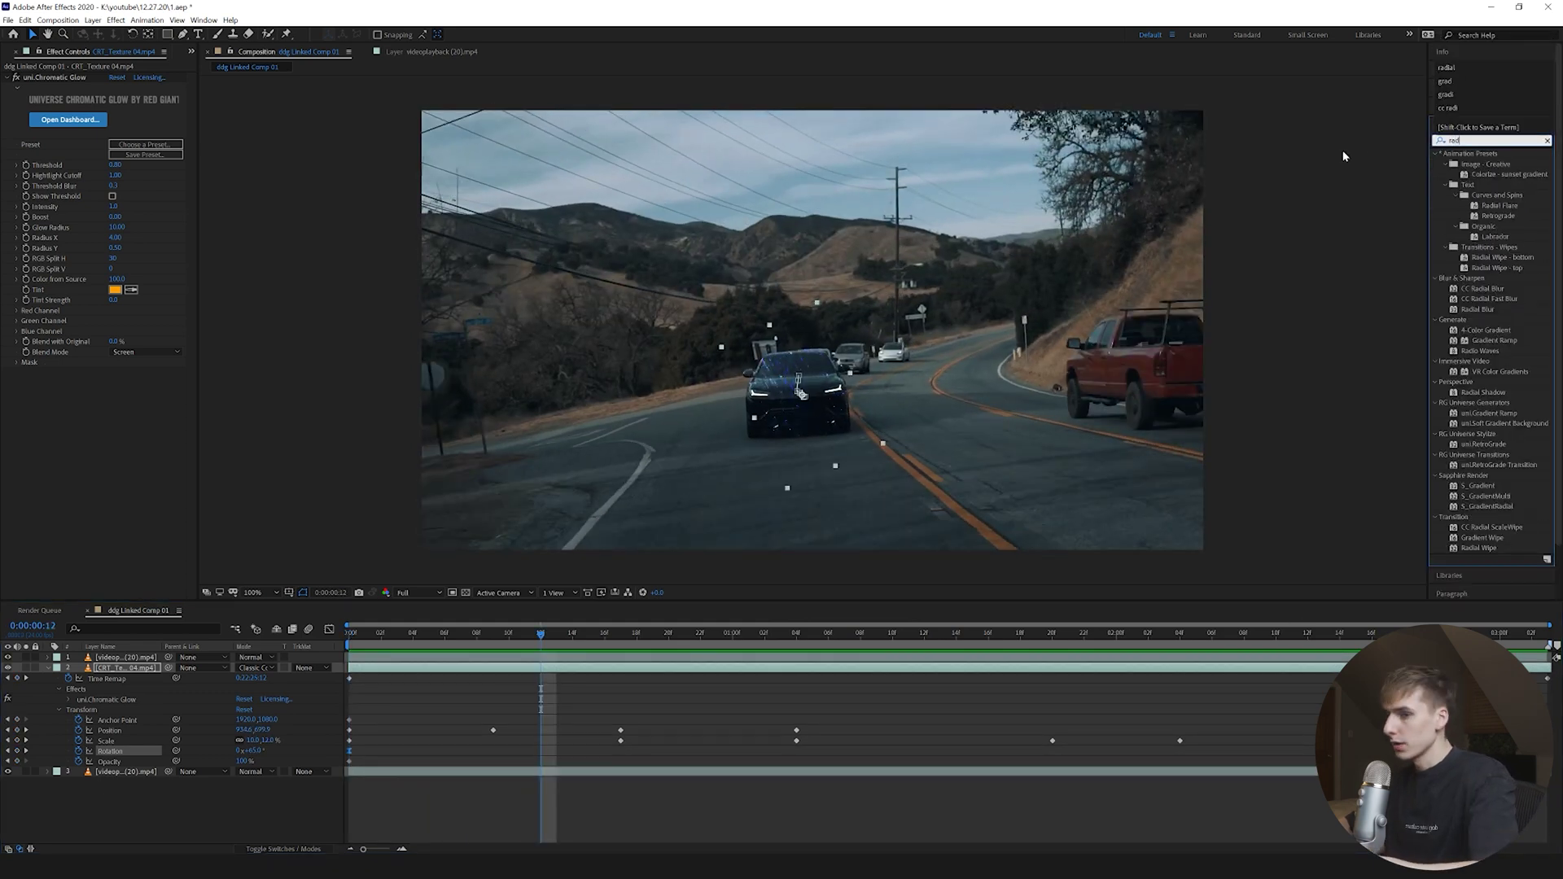
pyautogui.write('ial')
pyautogui.moveTo(1484, 236); pyautogui.dragTo(1019, 668)
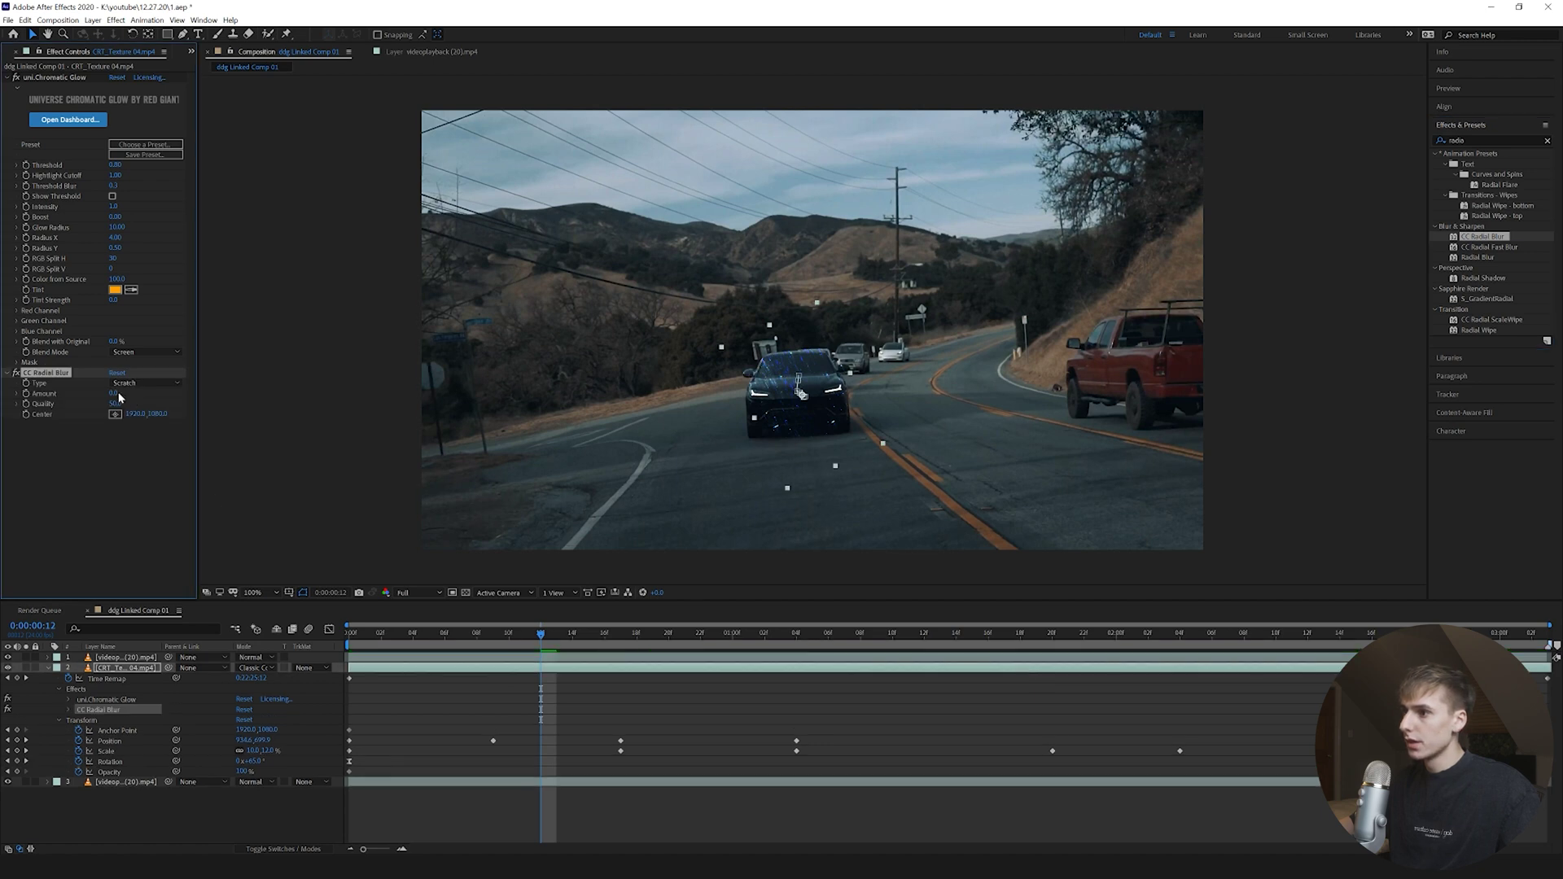
pyautogui.click(116, 394)
pyautogui.write('100')
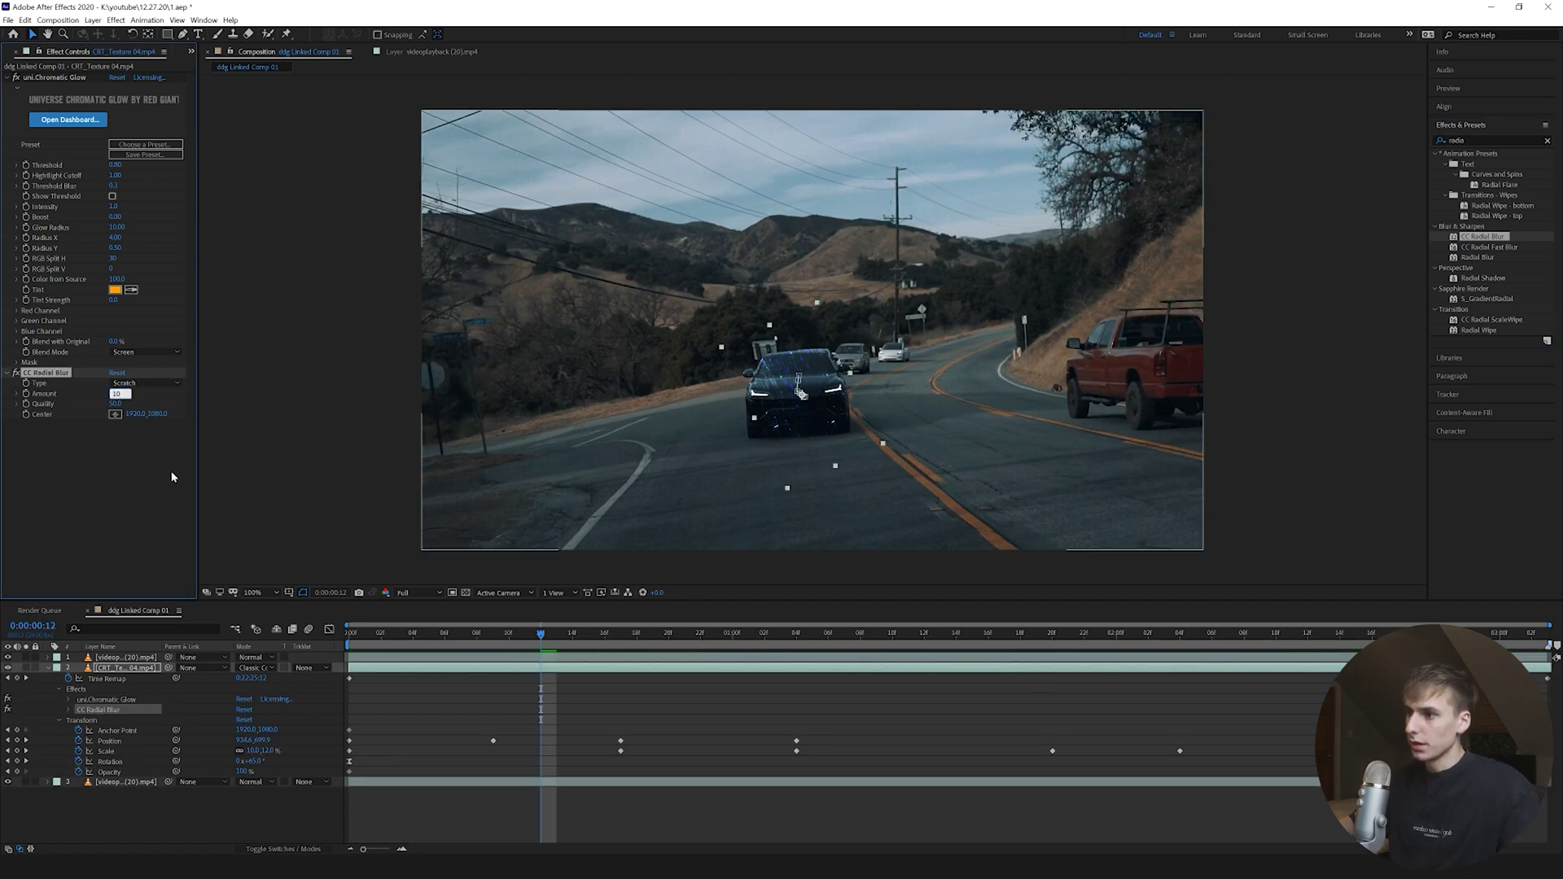
pyautogui.press('Return')
pyautogui.write('2')
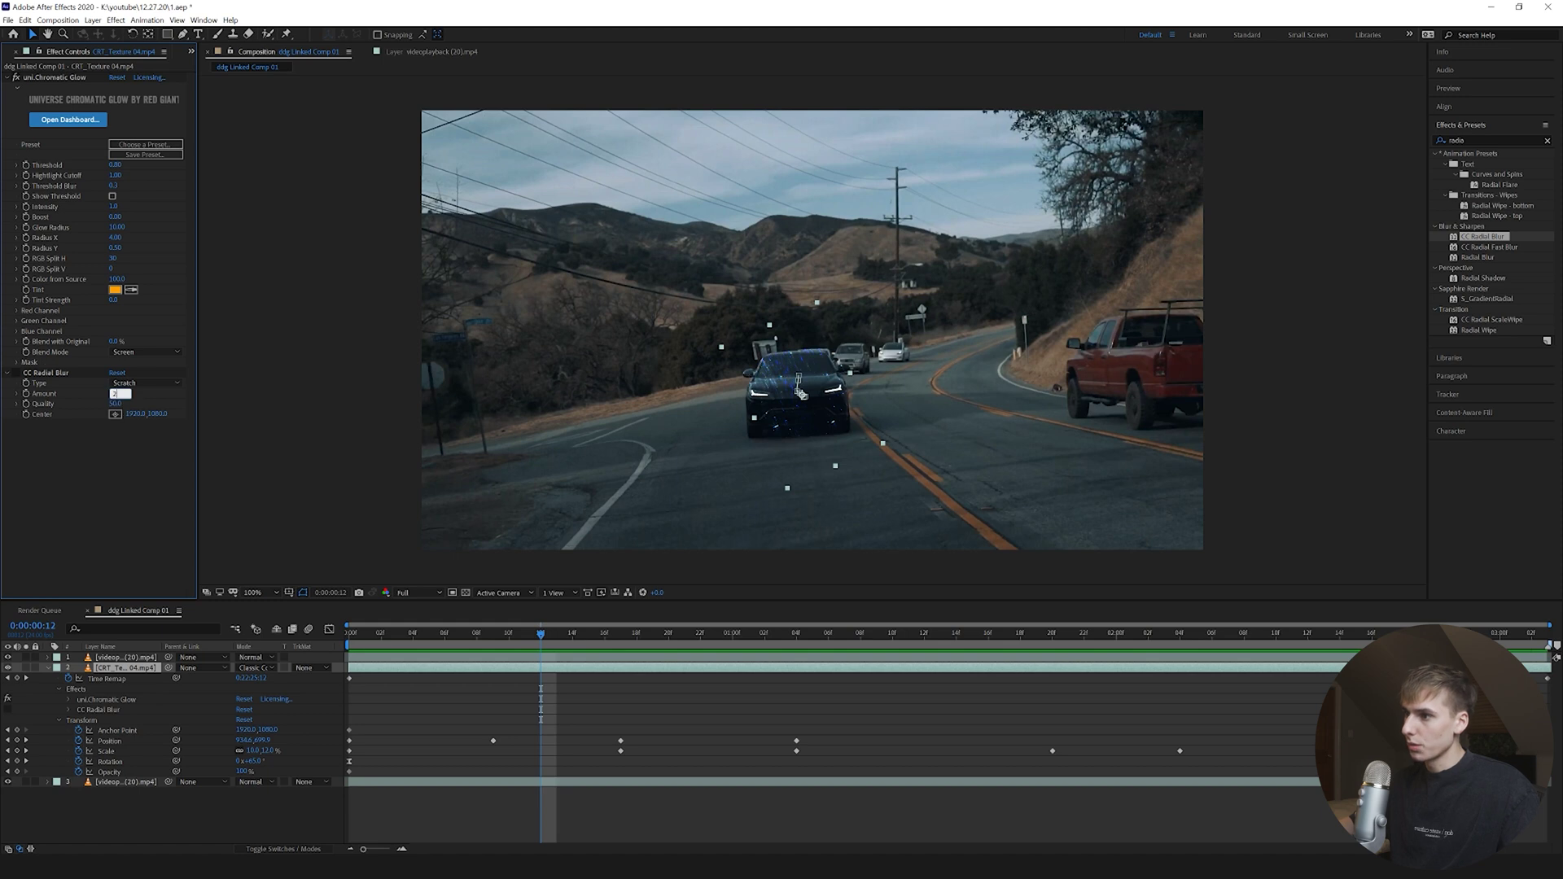
pyautogui.press('Return')
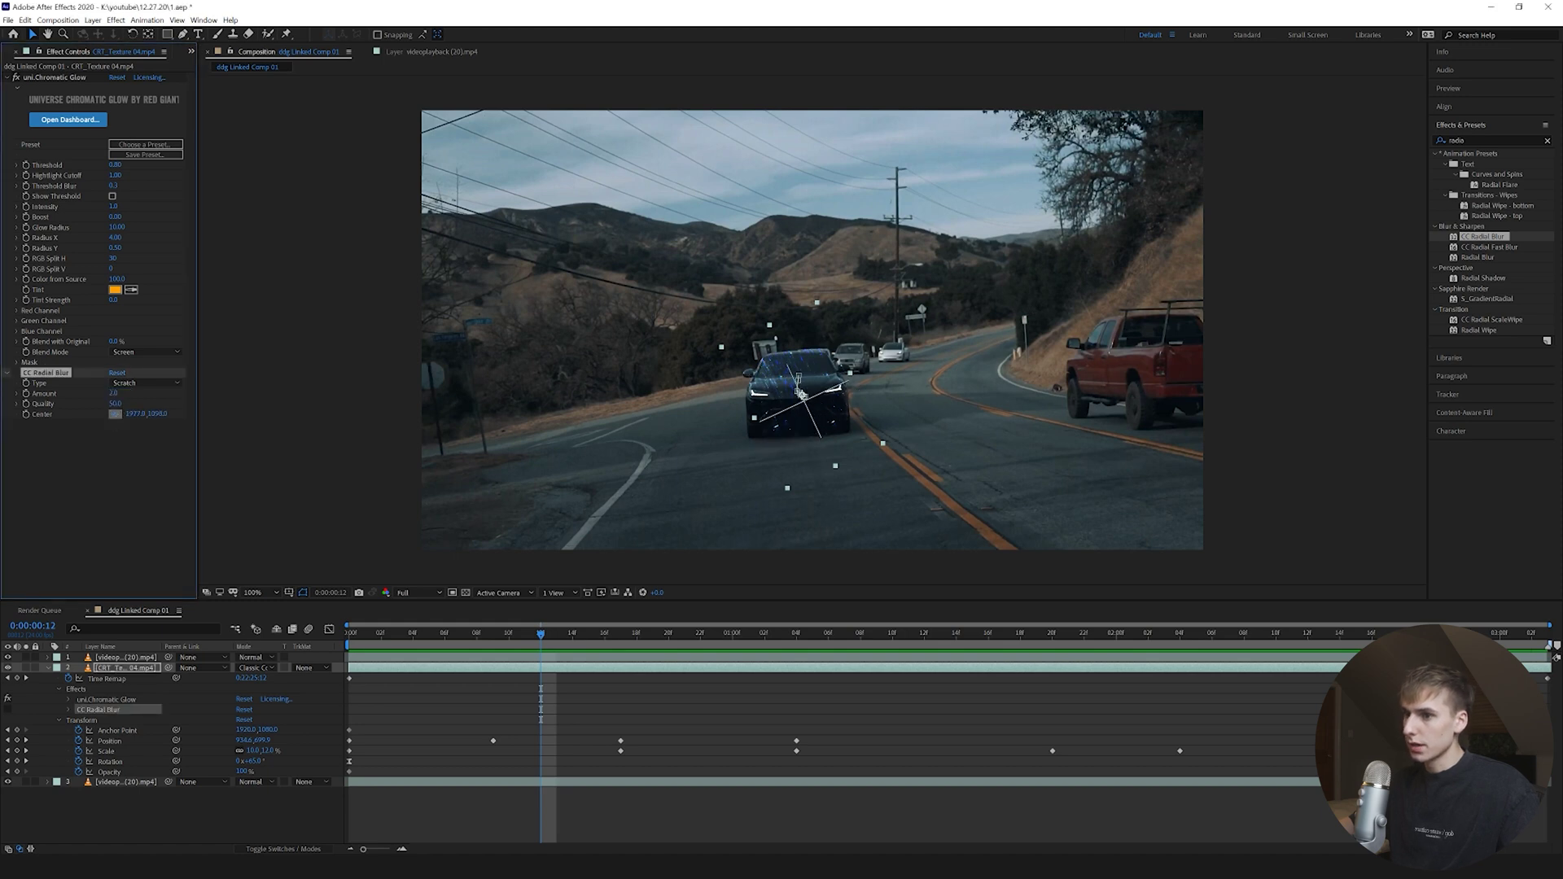
pyautogui.moveTo(800, 389); pyautogui.dragTo(801, 393)
pyautogui.press('space')
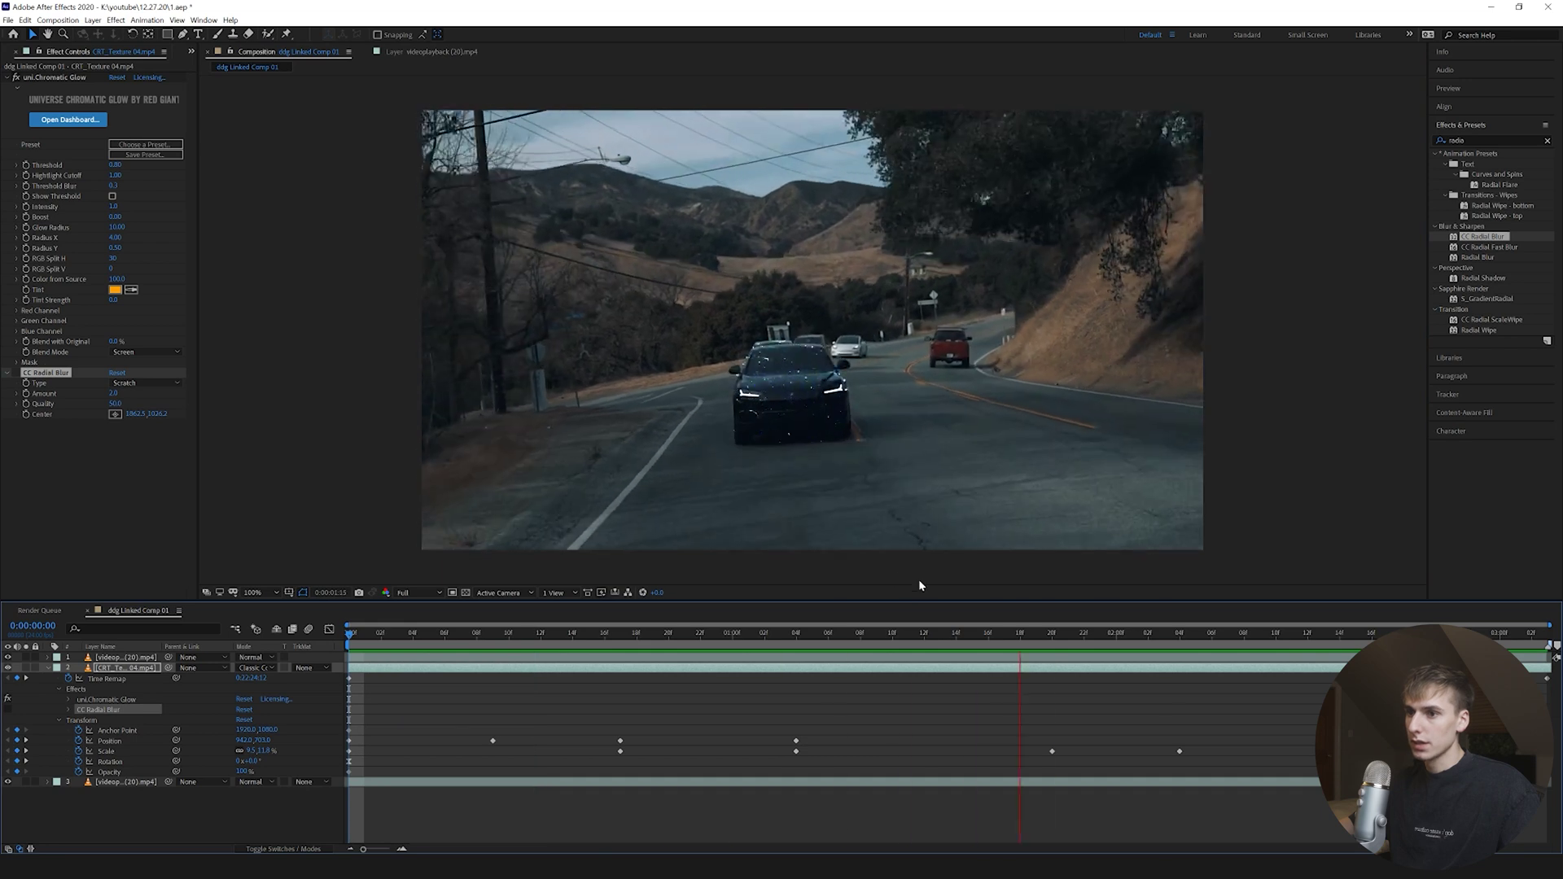
# Try Linear Dodge on CRT_Texture 04, then undo to Color Dodge without the radial blur
pyautogui.click(257, 669)
pyautogui.click(271, 352)
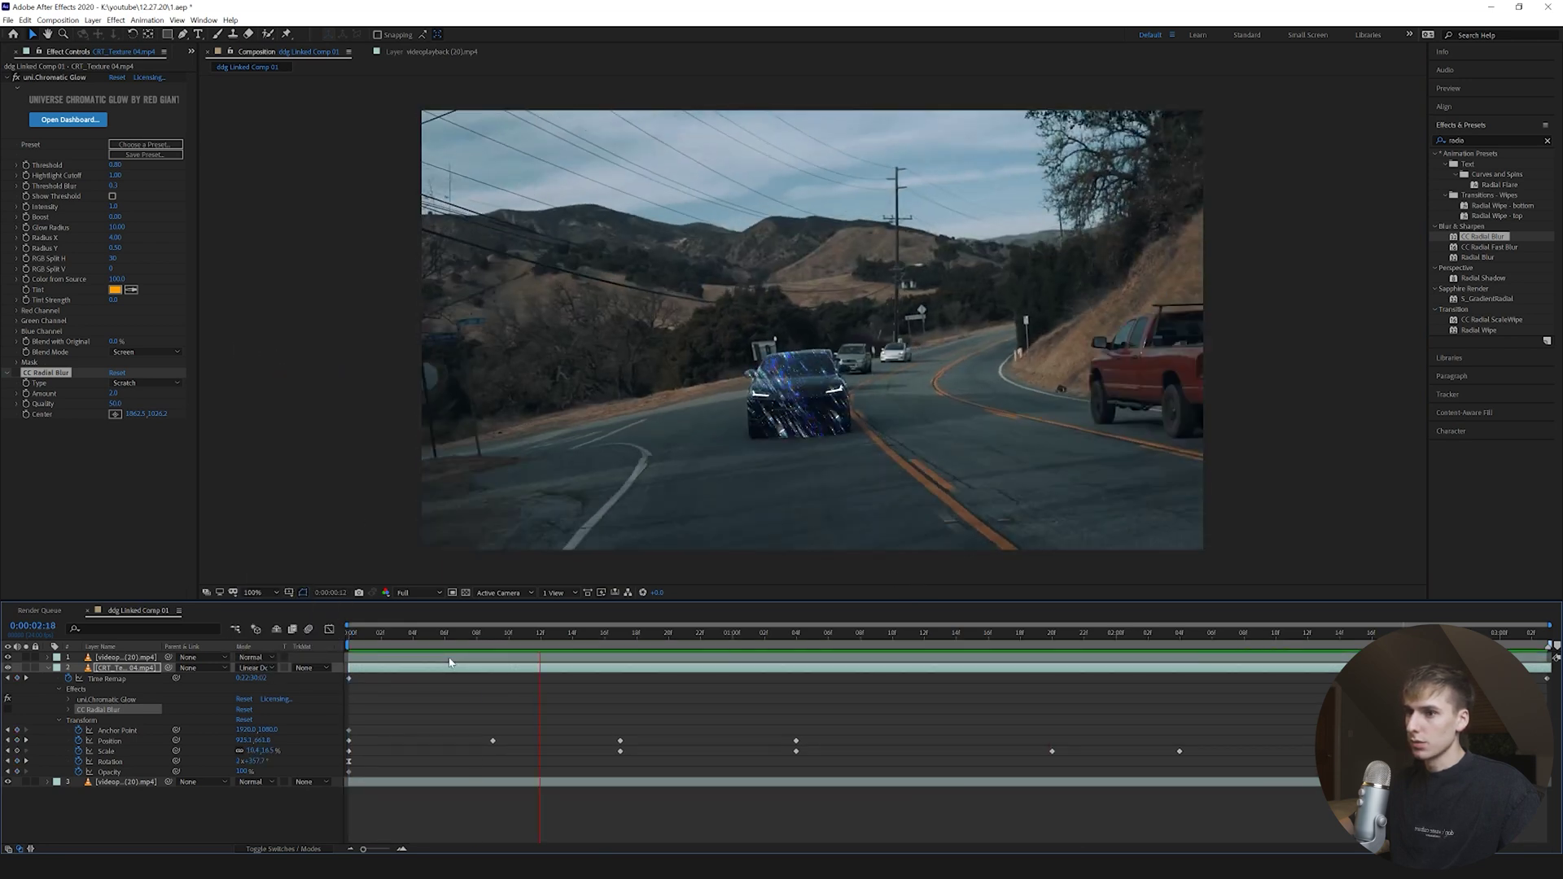
pyautogui.hotkey('ctrl', 'z')
pyautogui.hotkey('ctrl', 'z')
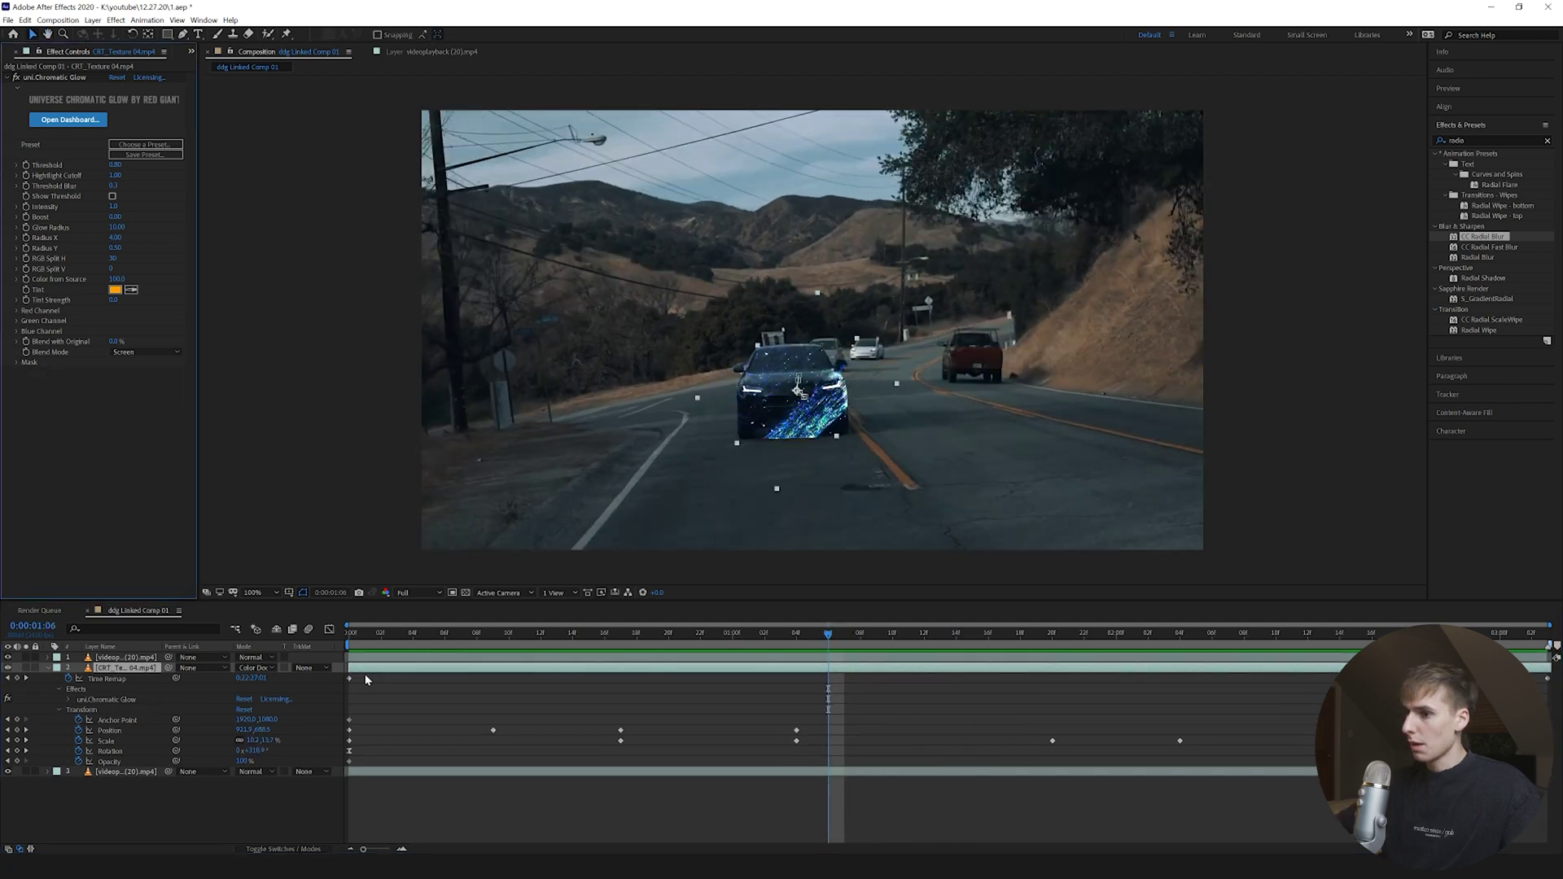
# Preview the composition and bring up the car layer's Roto Brush settings
pyautogui.click(253, 751)
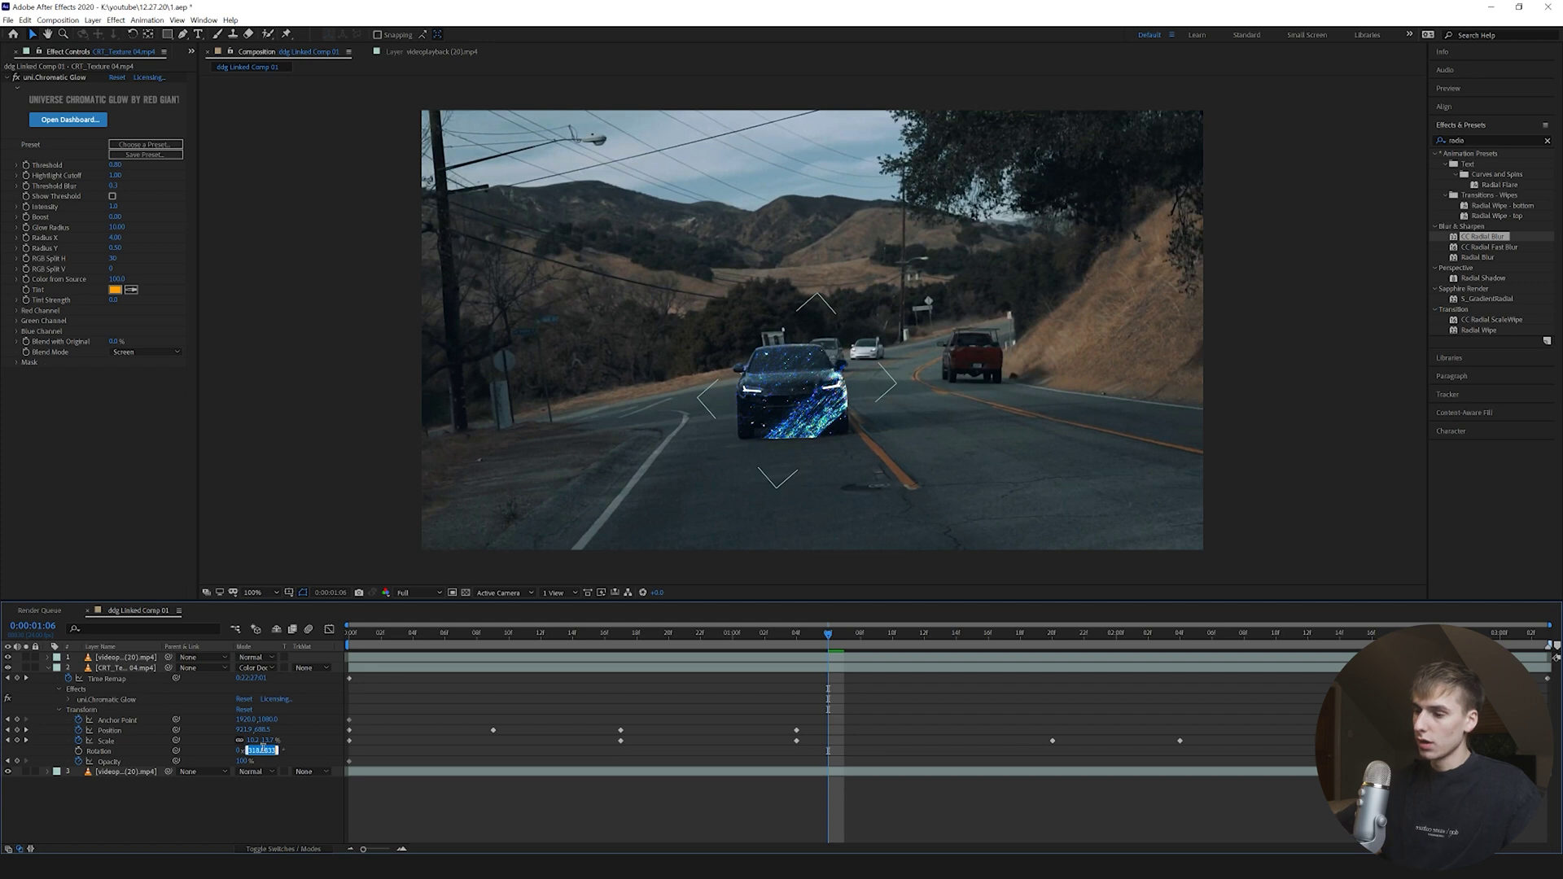
pyautogui.press('space')
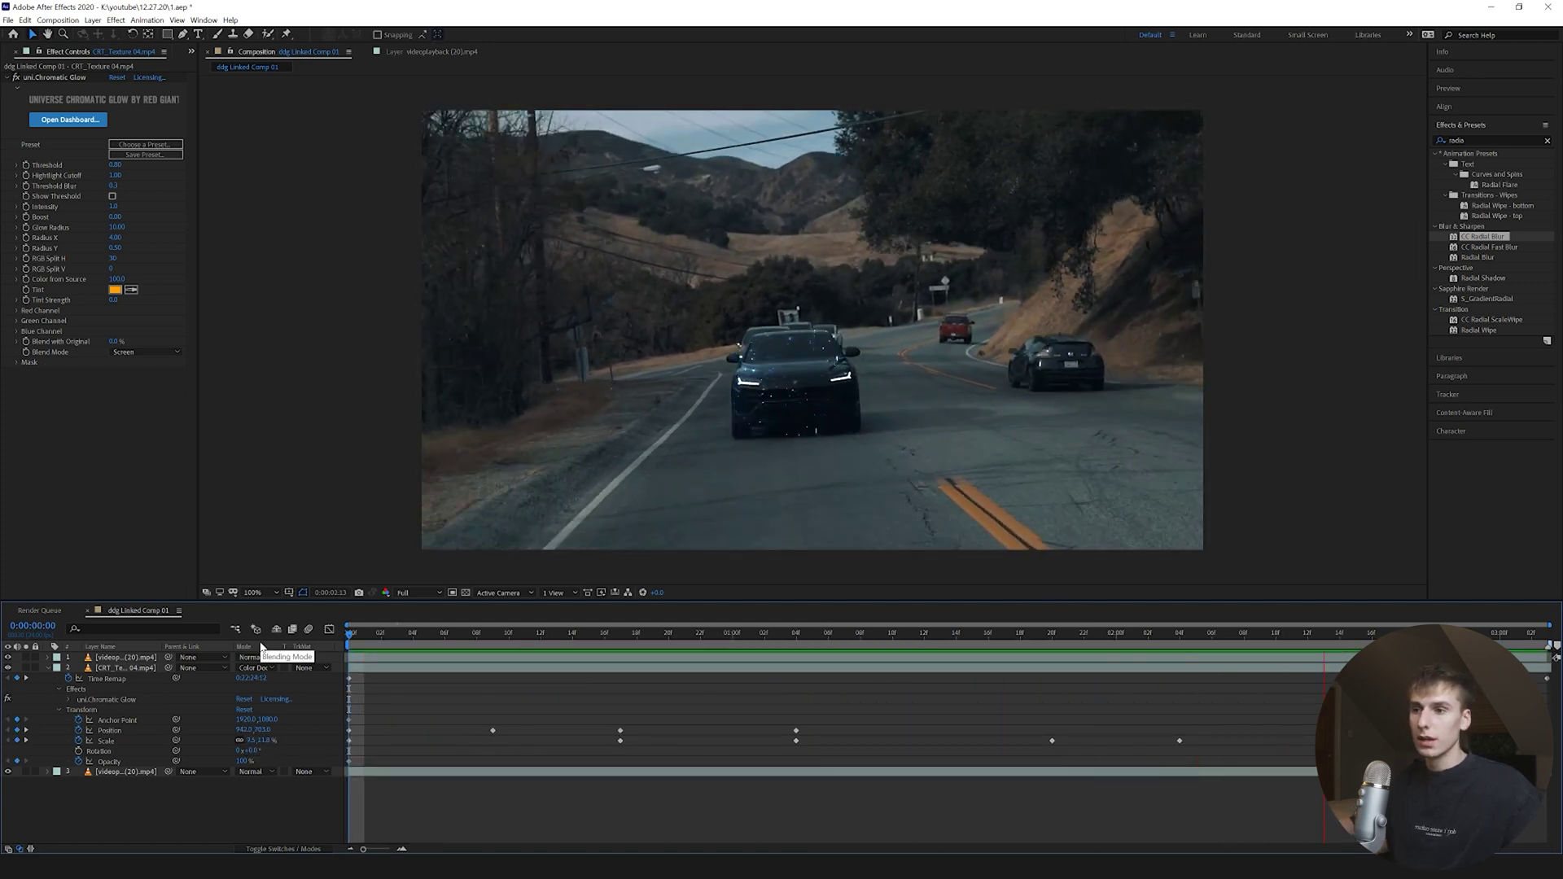
pyautogui.click(123, 658)
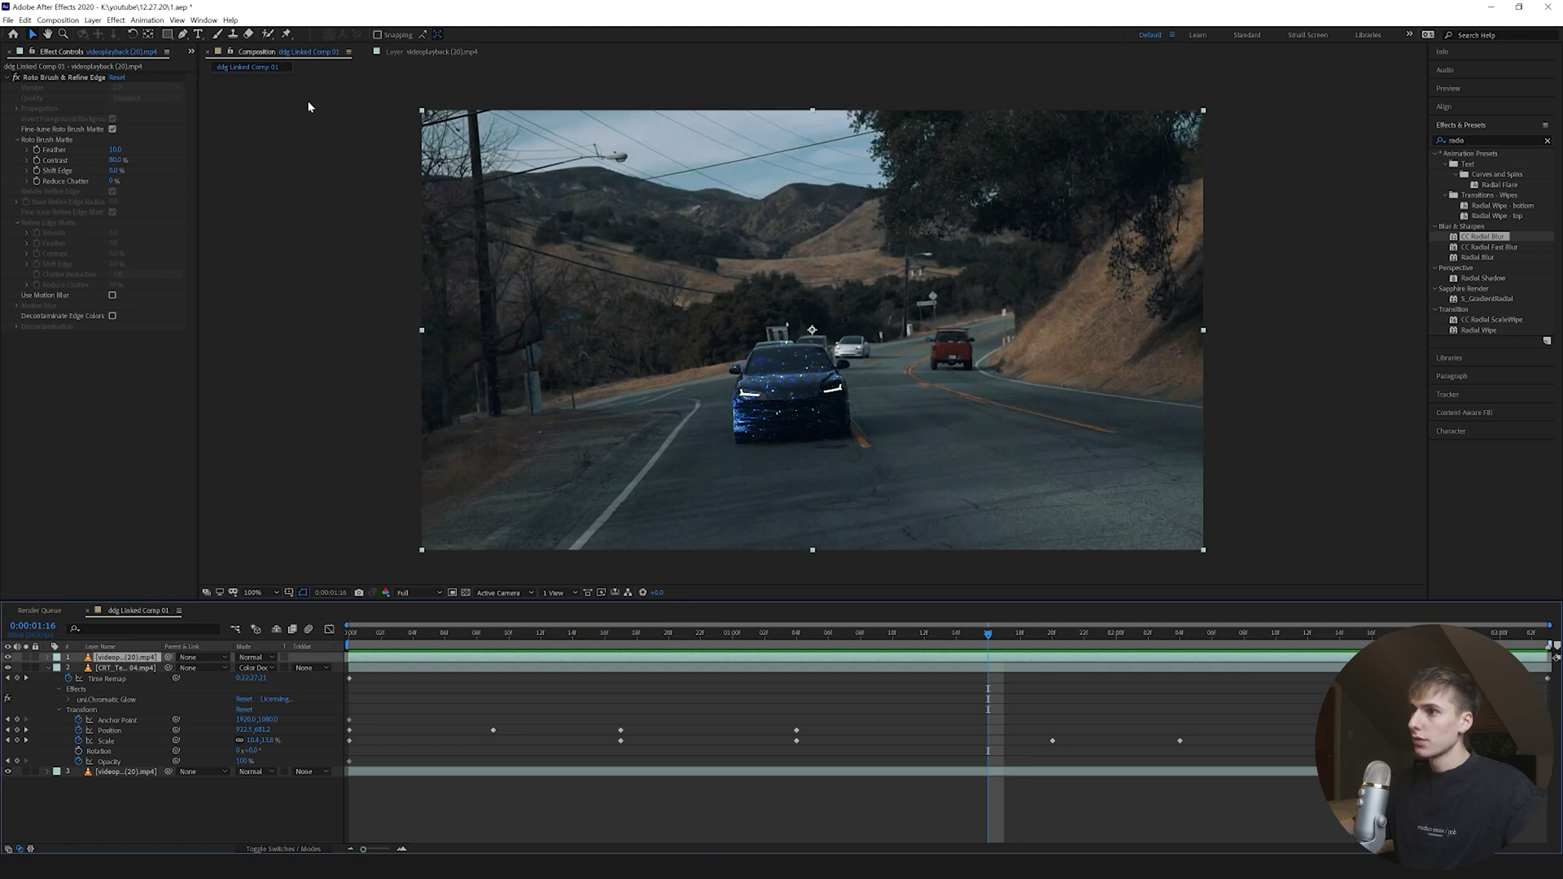
# Open the car layer in the Layer panel and freeze its Roto Brush matte across all frames
pyautogui.click(59, 79)
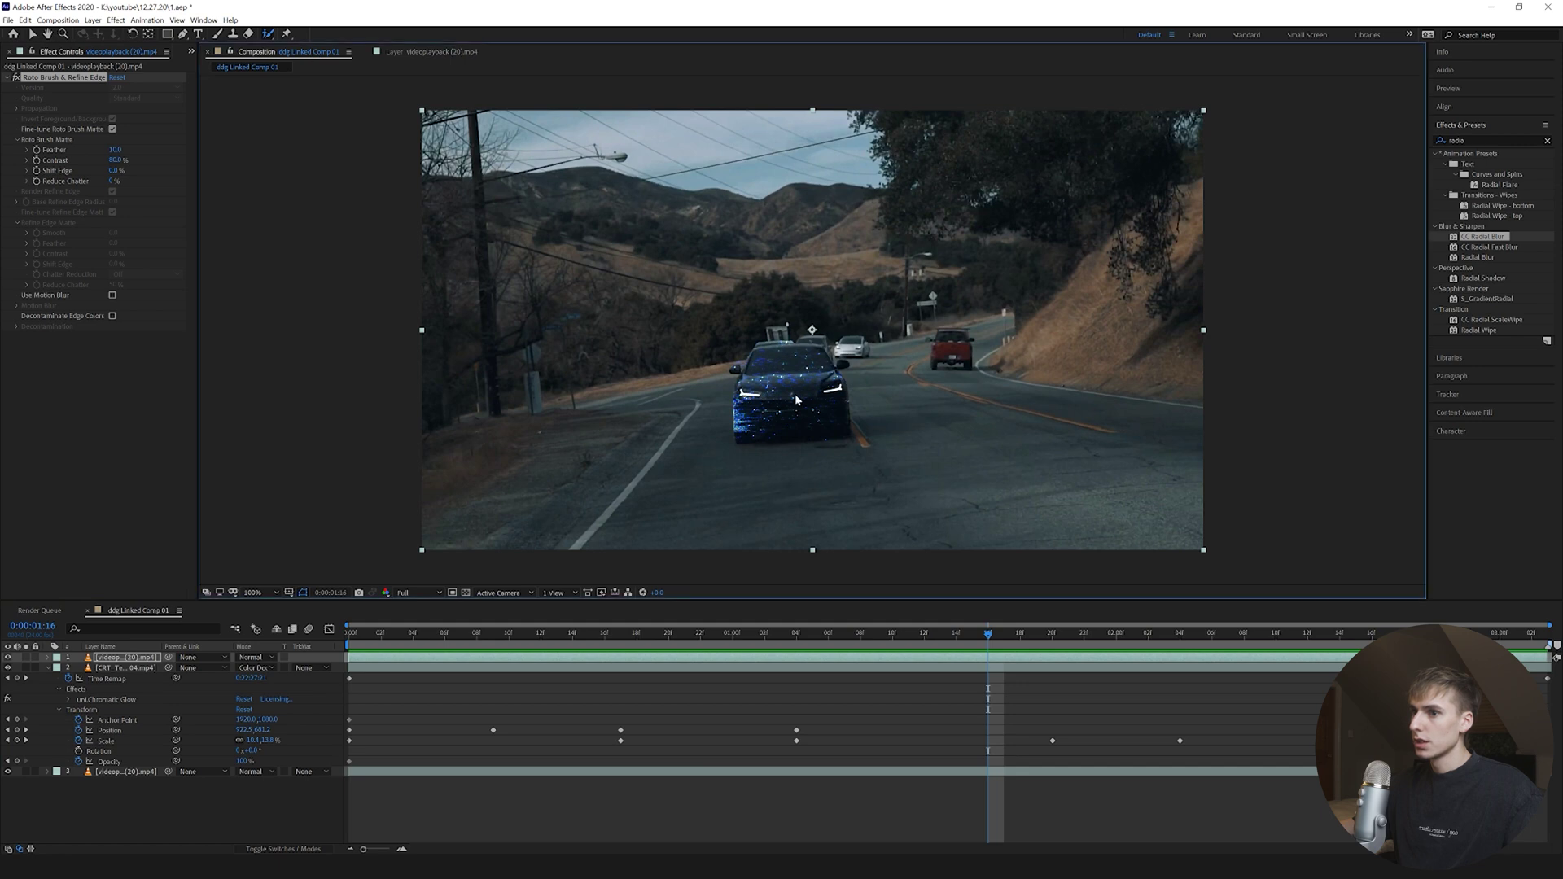
pyautogui.doubleClick(844, 397)
pyautogui.click(1039, 582)
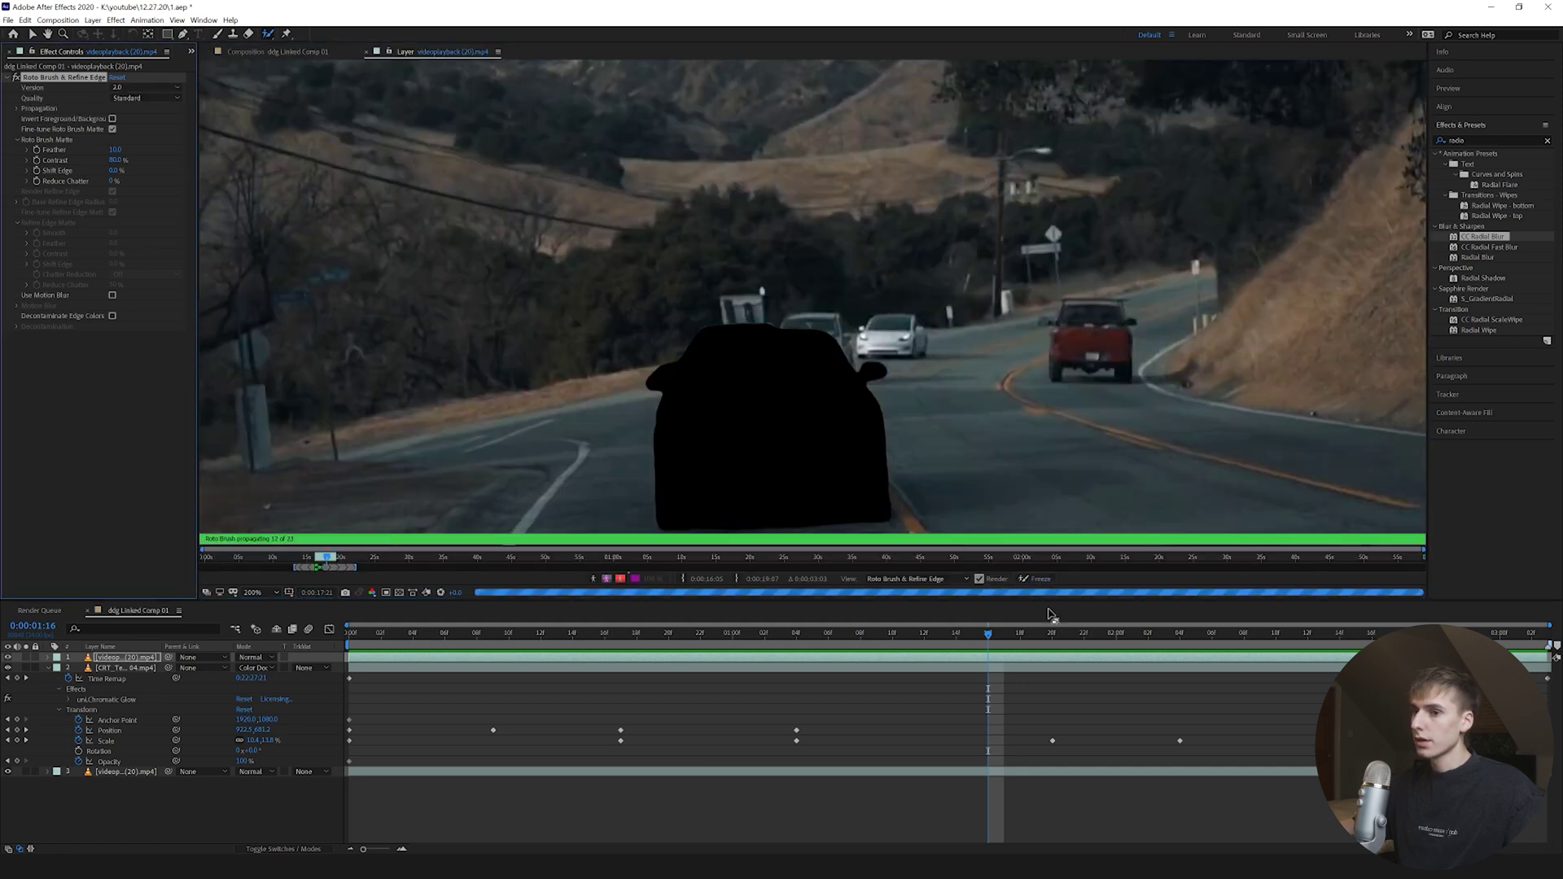
pyautogui.click(1026, 582)
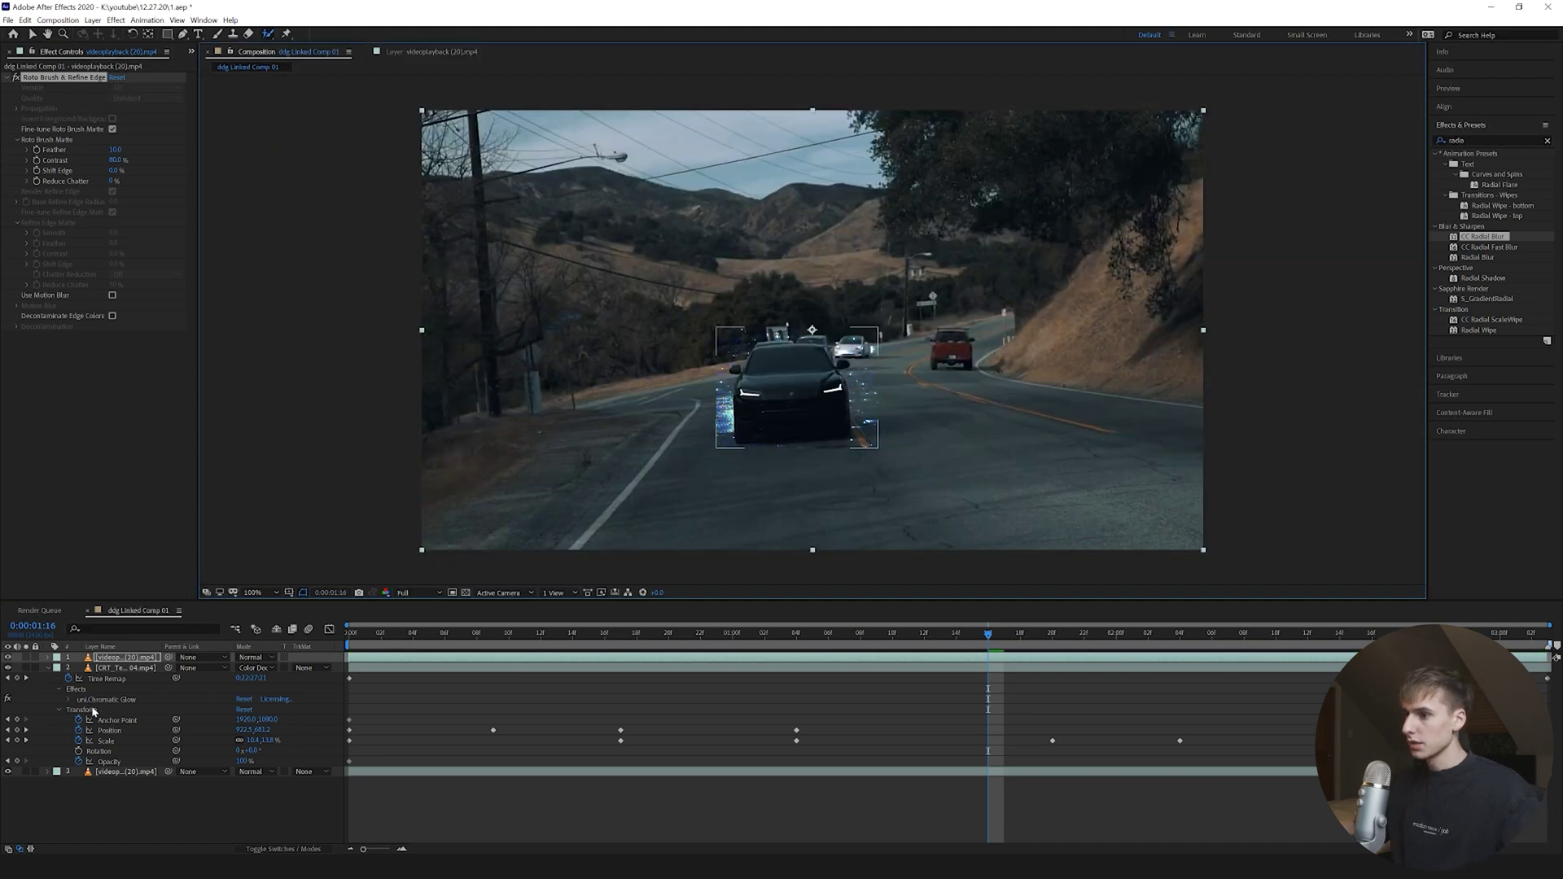
# Clear the anchor point, position, scale and opacity keyframes on CRT_Texture 04
pyautogui.click(78, 719)
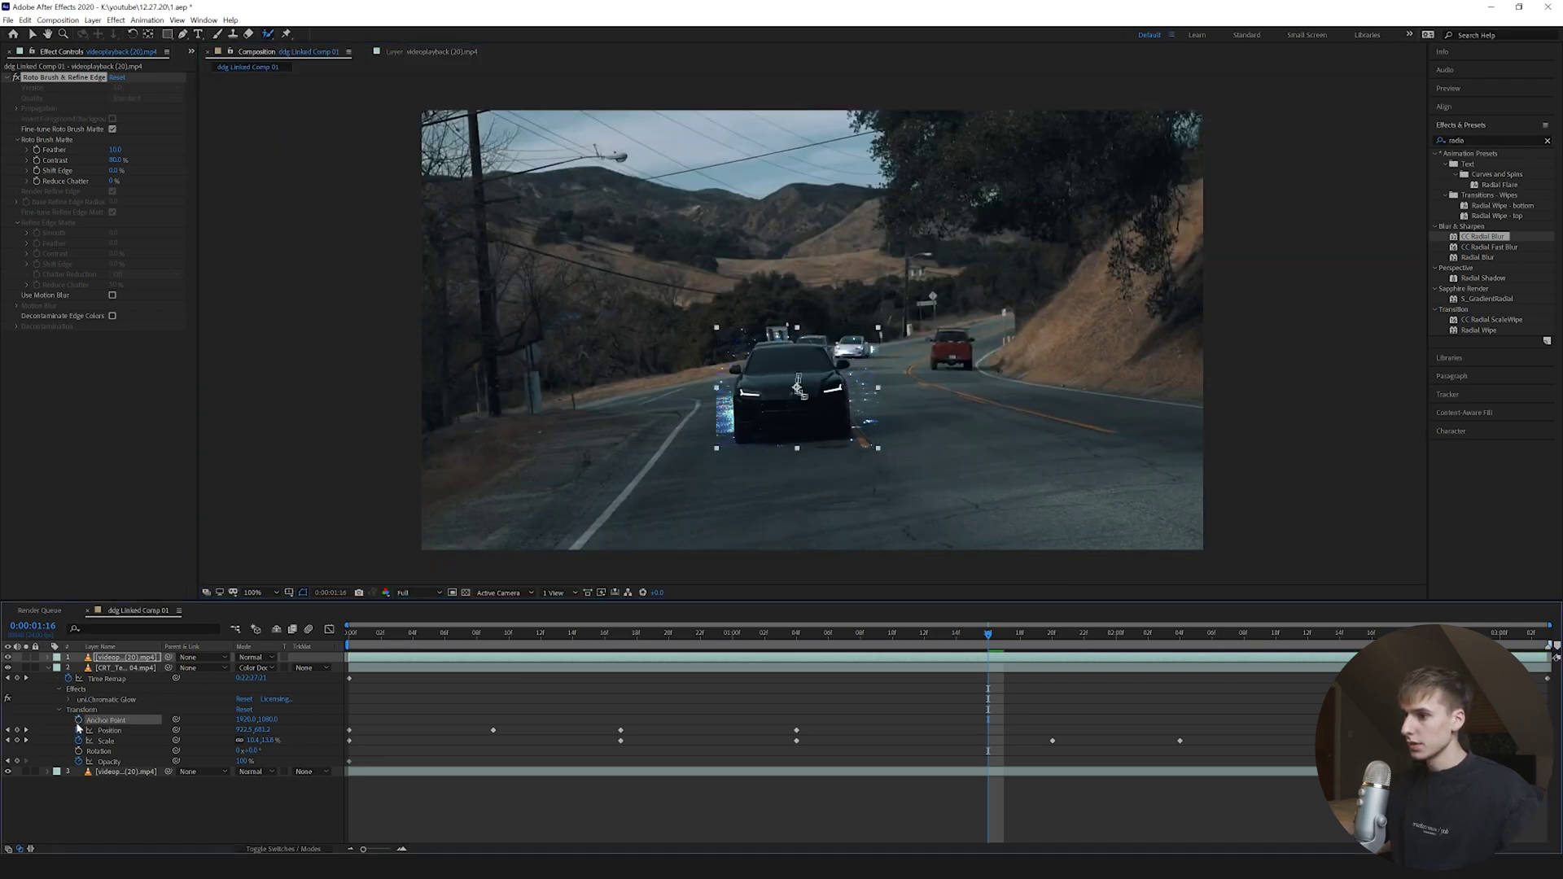
pyautogui.click(79, 760)
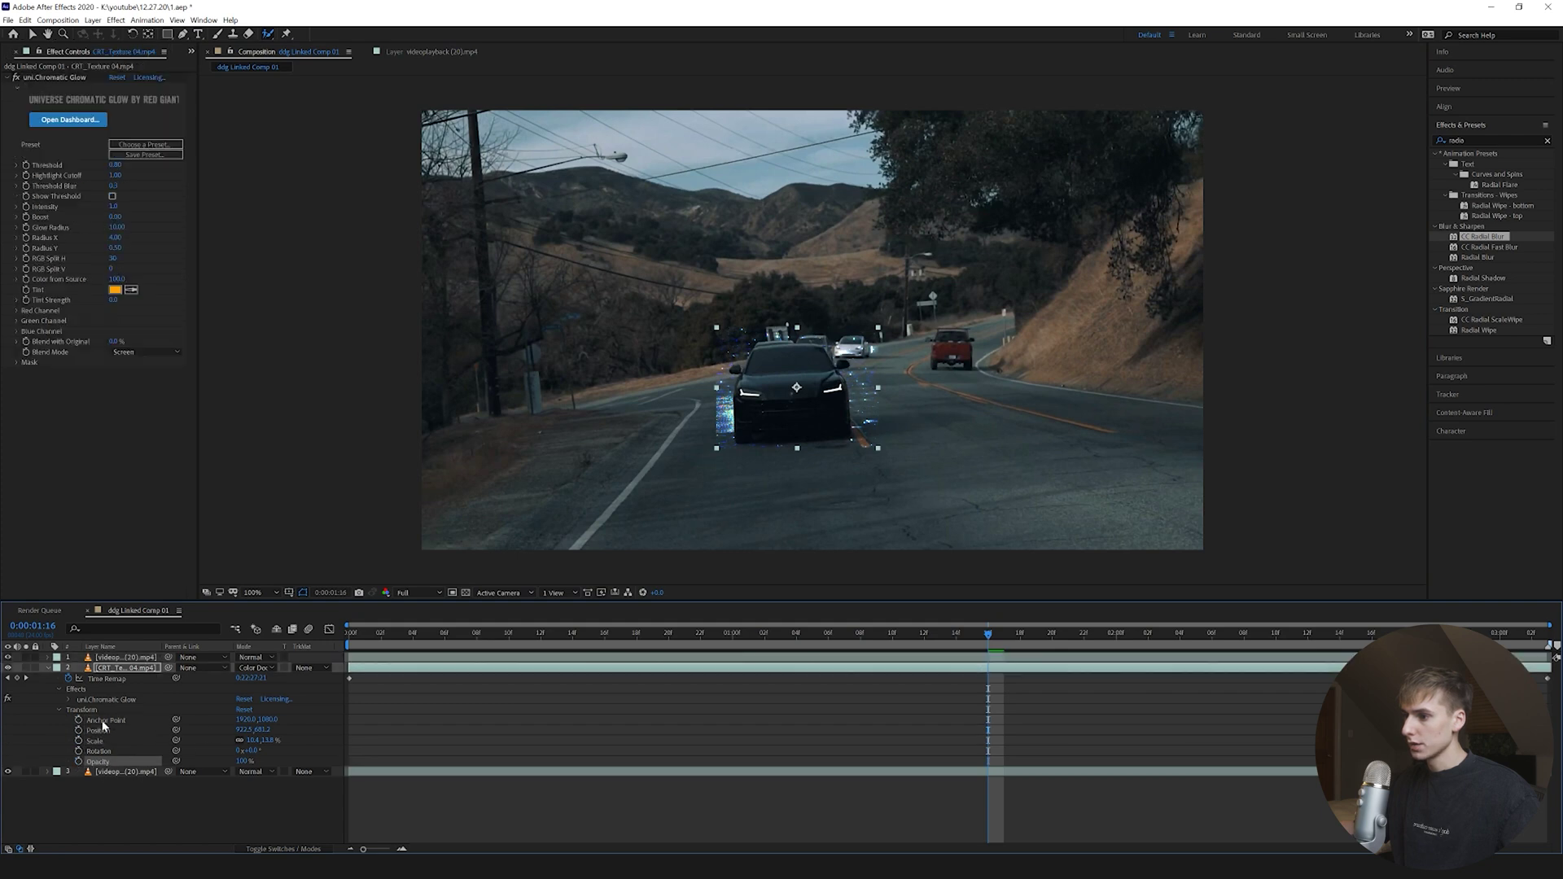
pyautogui.rightClick(97, 734)
pyautogui.click(98, 733)
# Reset the texture's position to frame centre, scale it up to fill the frame, and preview
pyautogui.rightClick(105, 730)
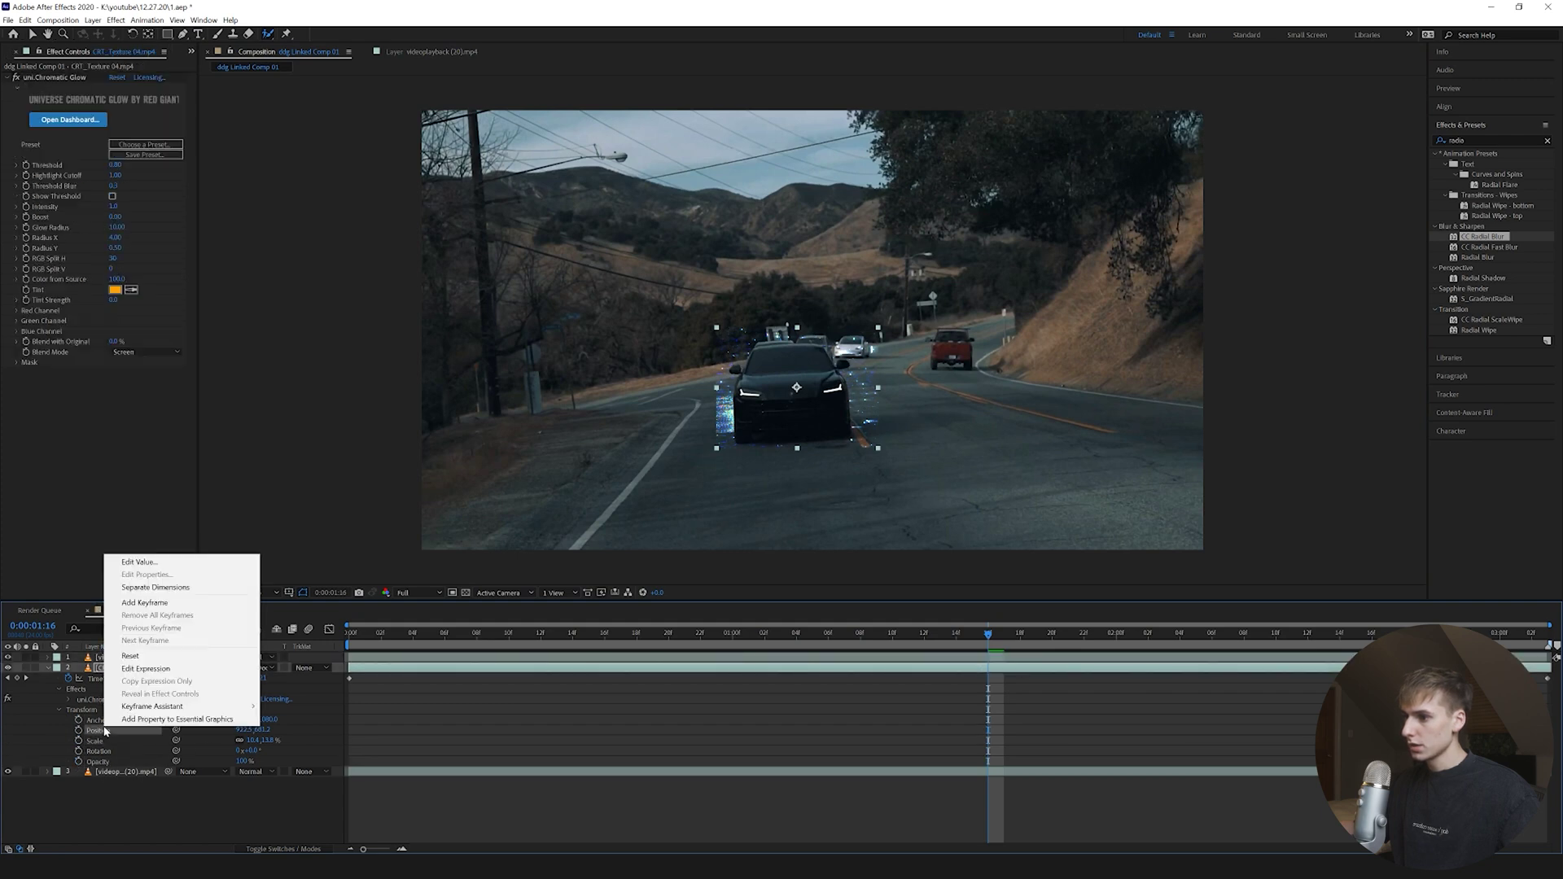
pyautogui.click(131, 656)
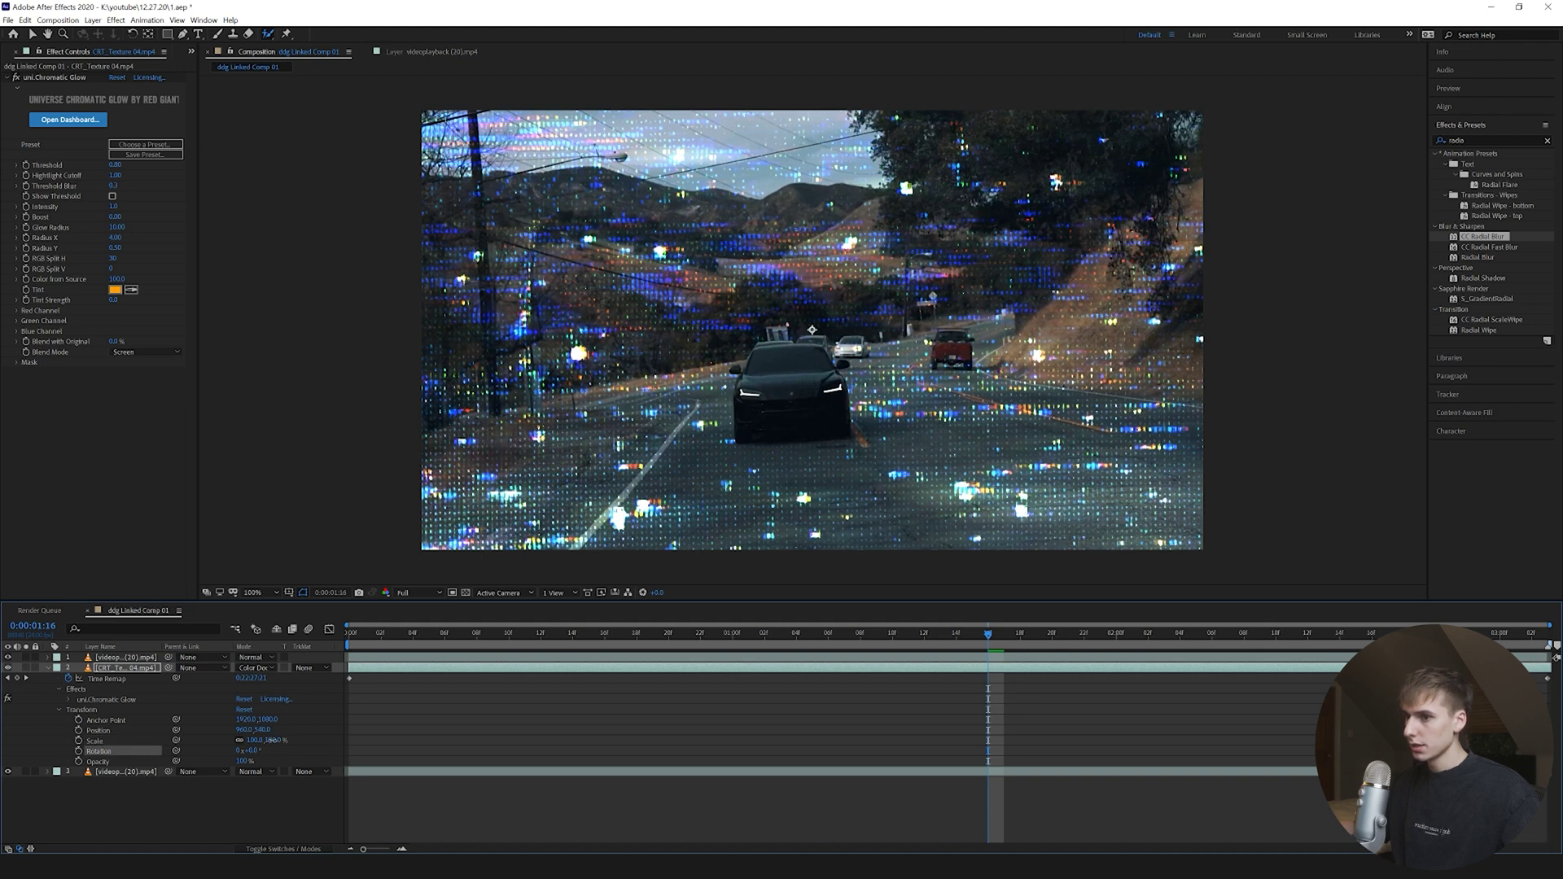
pyautogui.moveTo(245, 740); pyautogui.dragTo(240, 740)
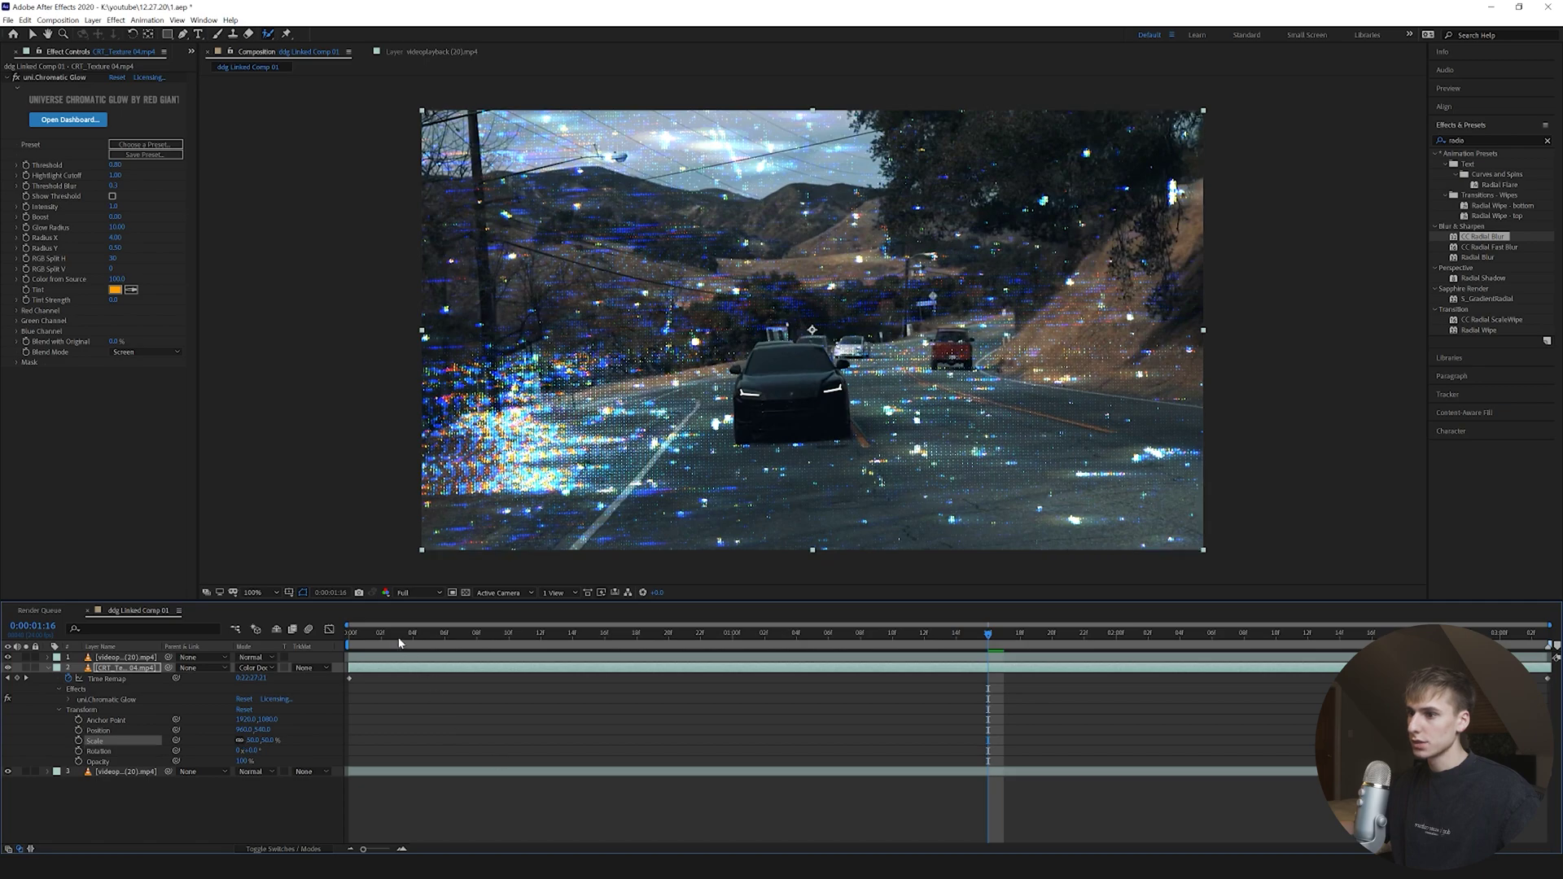
pyautogui.press('space')
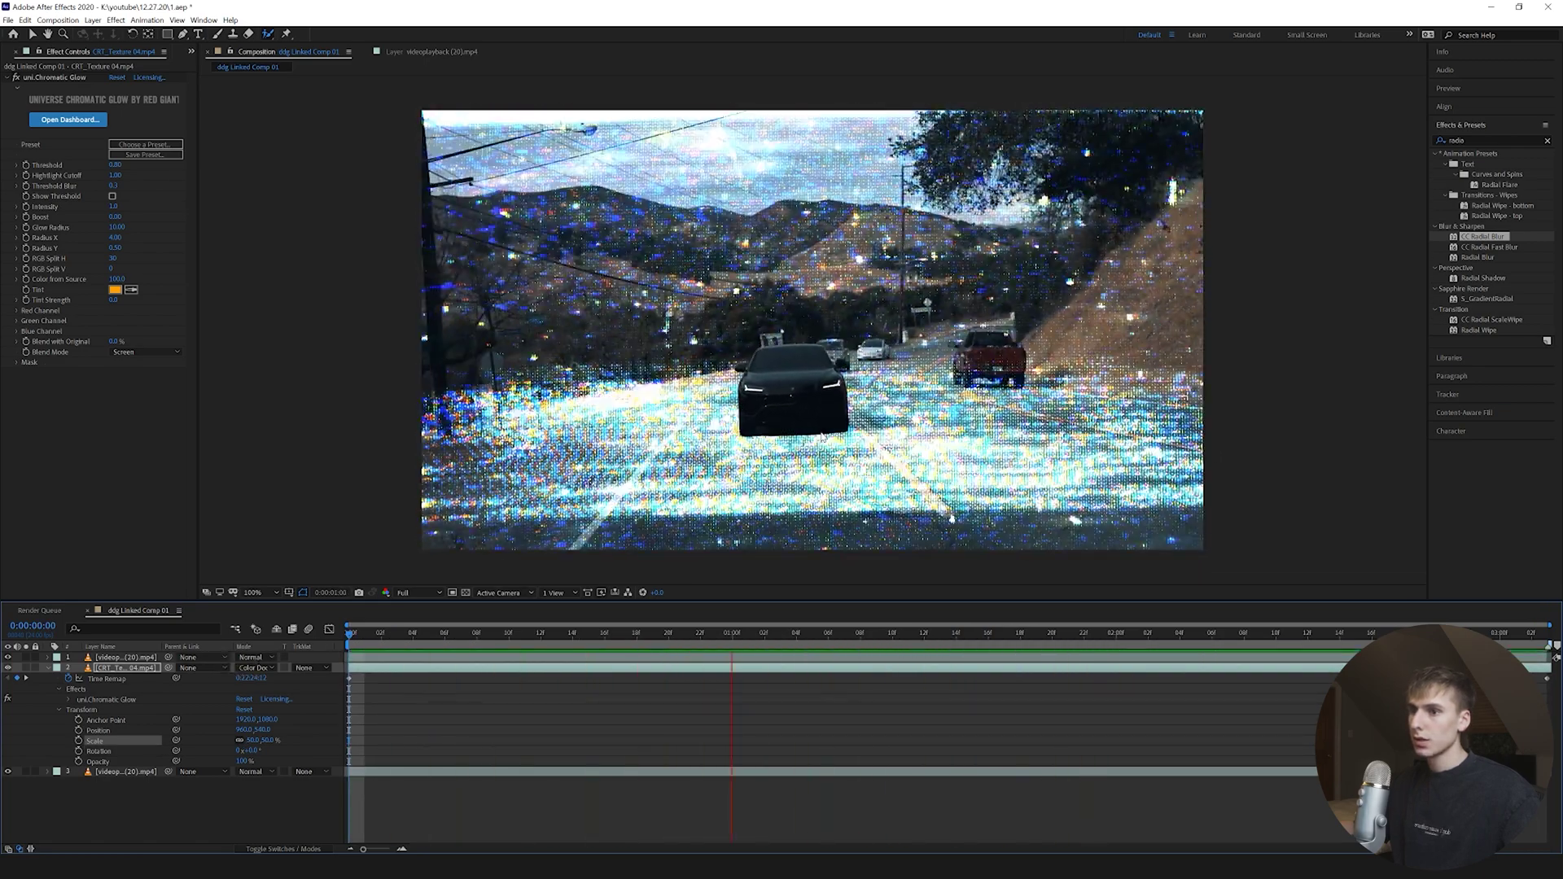
# Set CRT_Texture 04 to Screen blending and play the composition from the start
pyautogui.press('space')
pyautogui.click(251, 670)
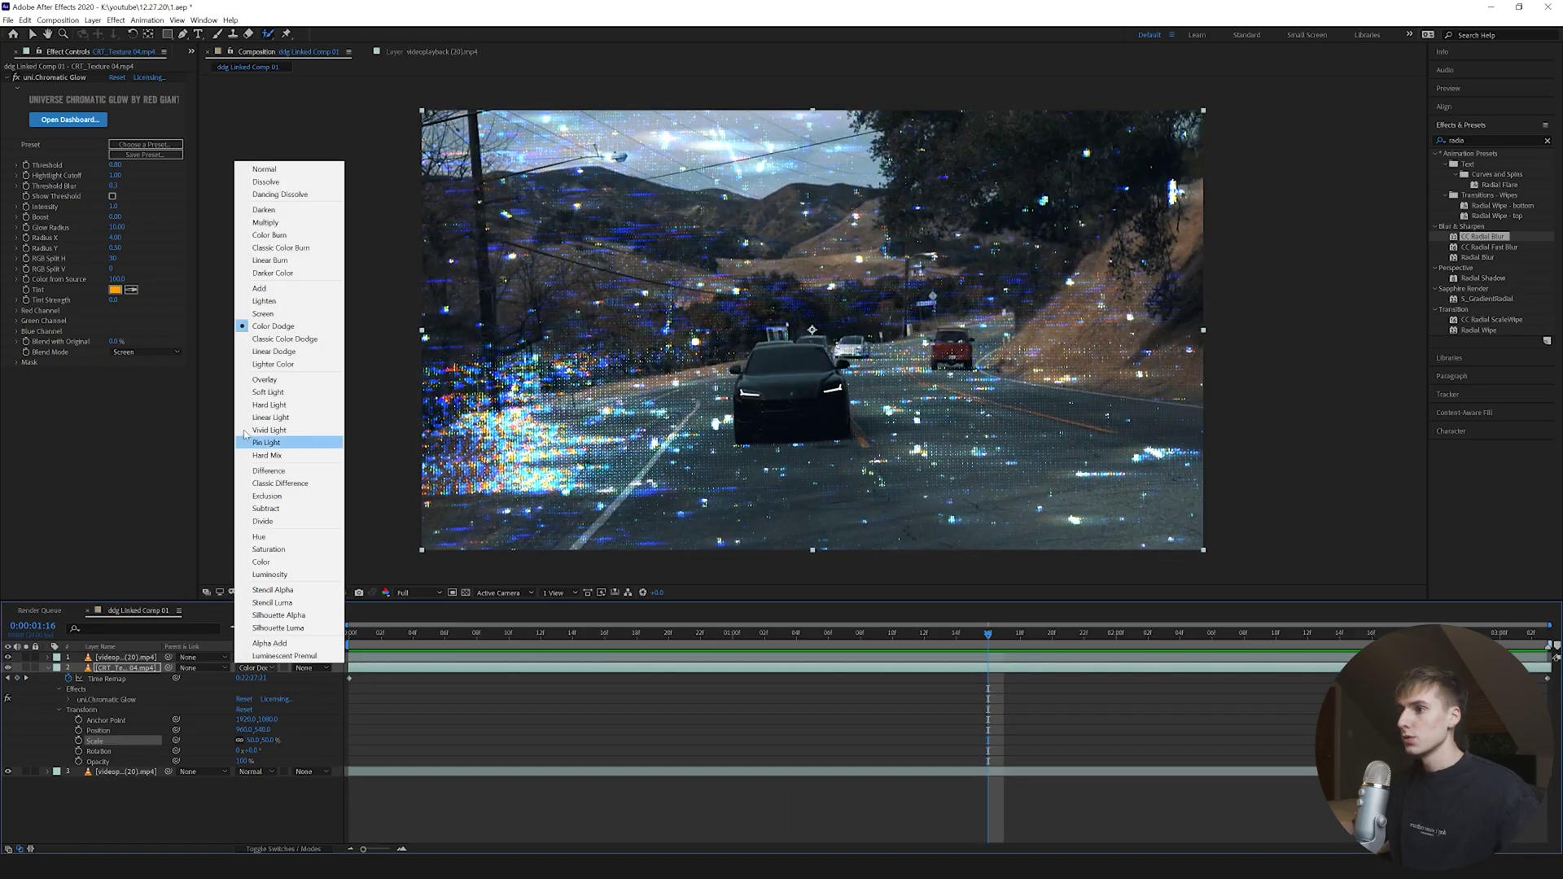
pyautogui.click(281, 440)
pyautogui.moveTo(376, 637); pyautogui.dragTo(321, 637)
pyautogui.press('space')
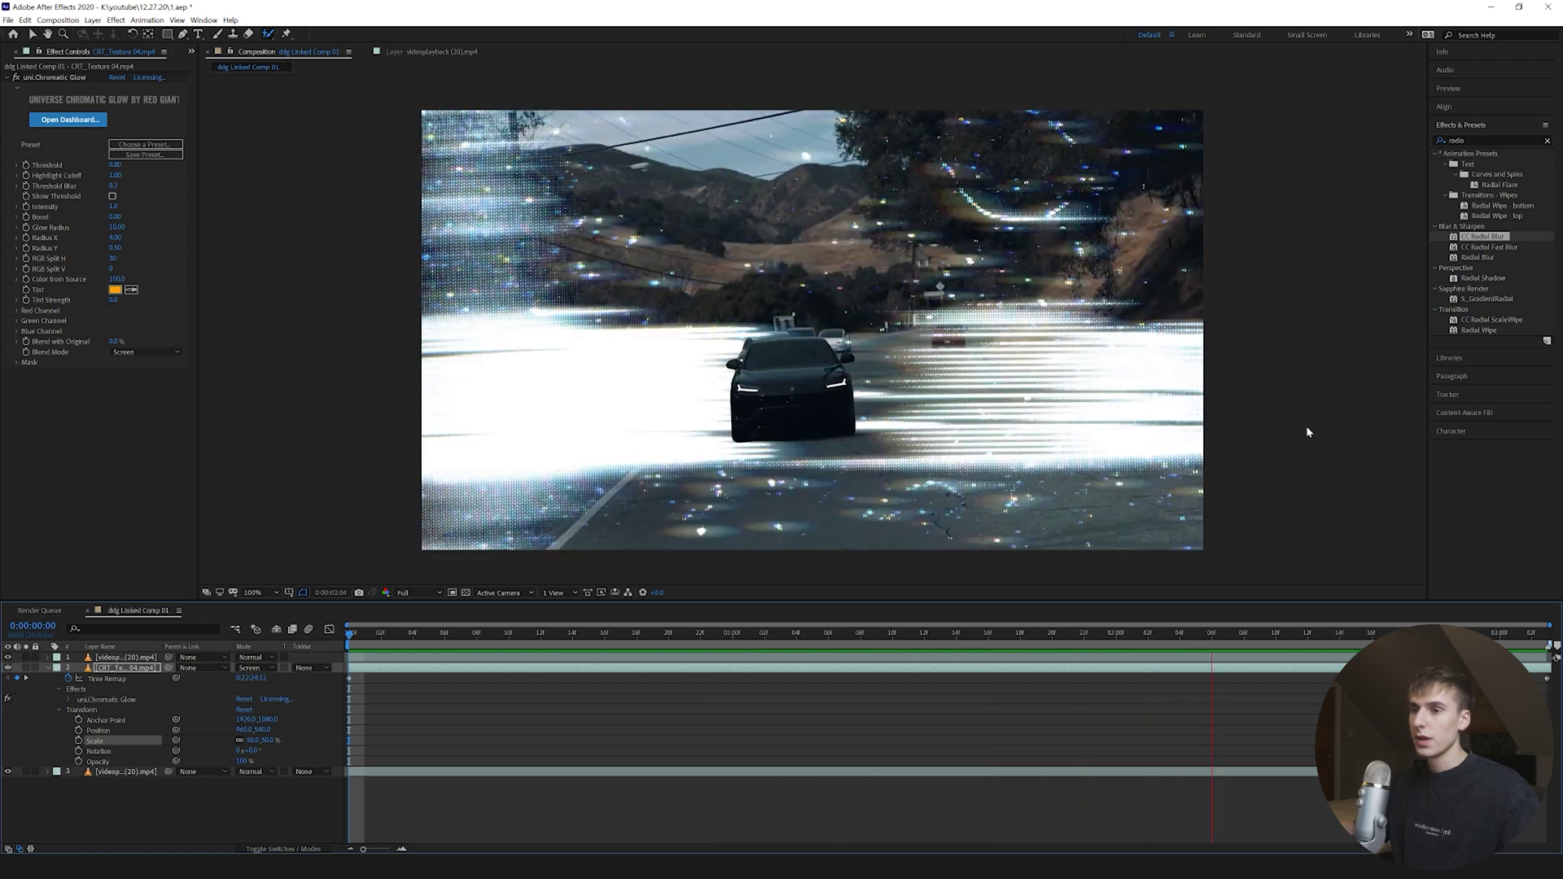
# Replay the composition from the first frame to check the Screen-blended texture
pyautogui.press('space')
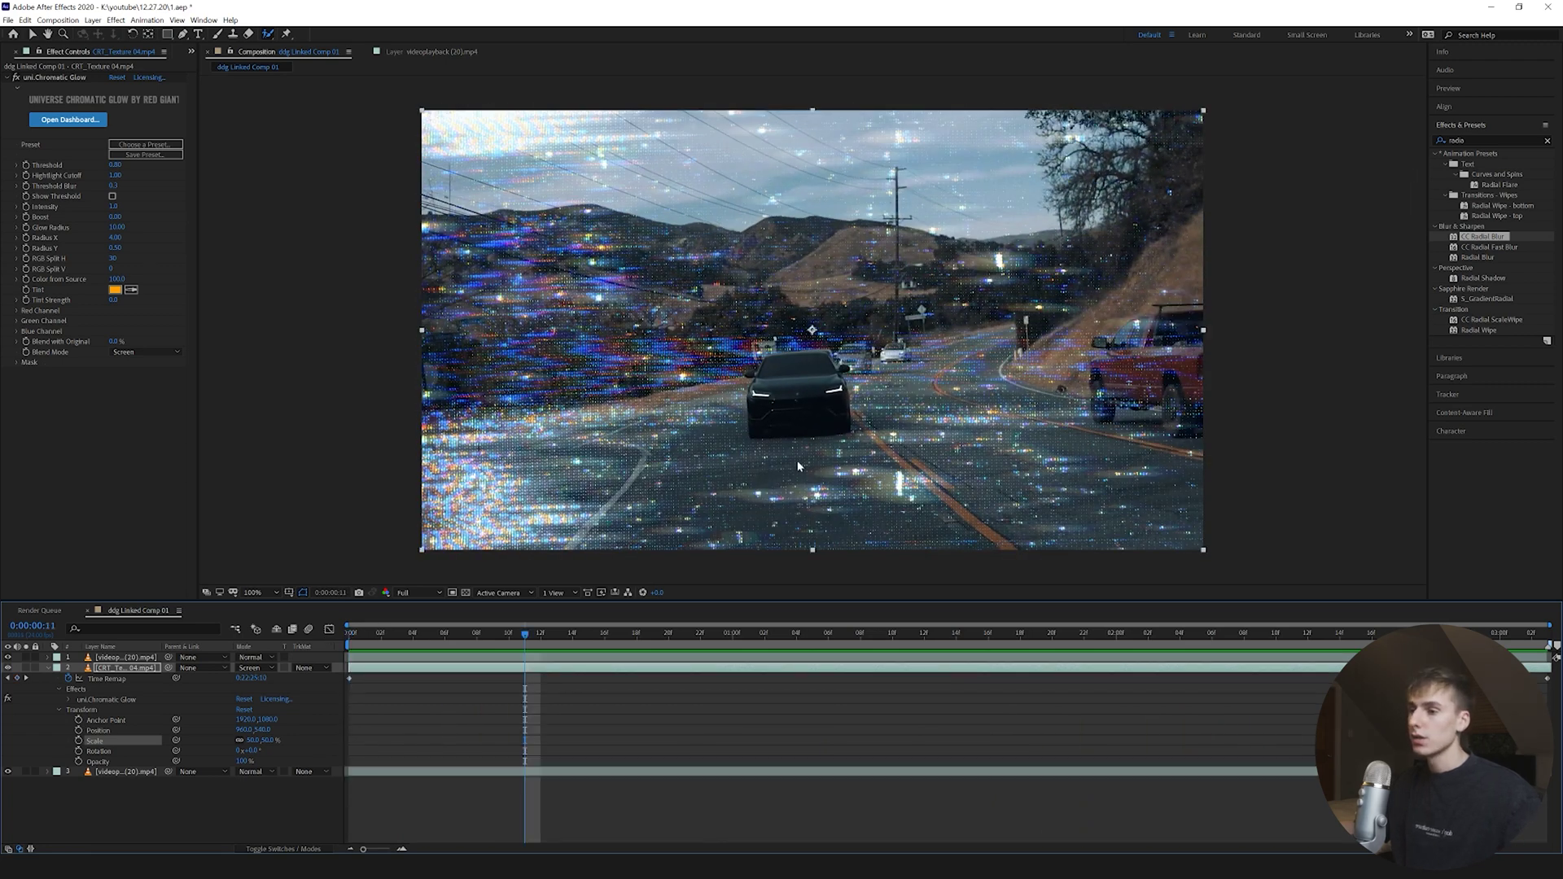
pyautogui.press('Home')
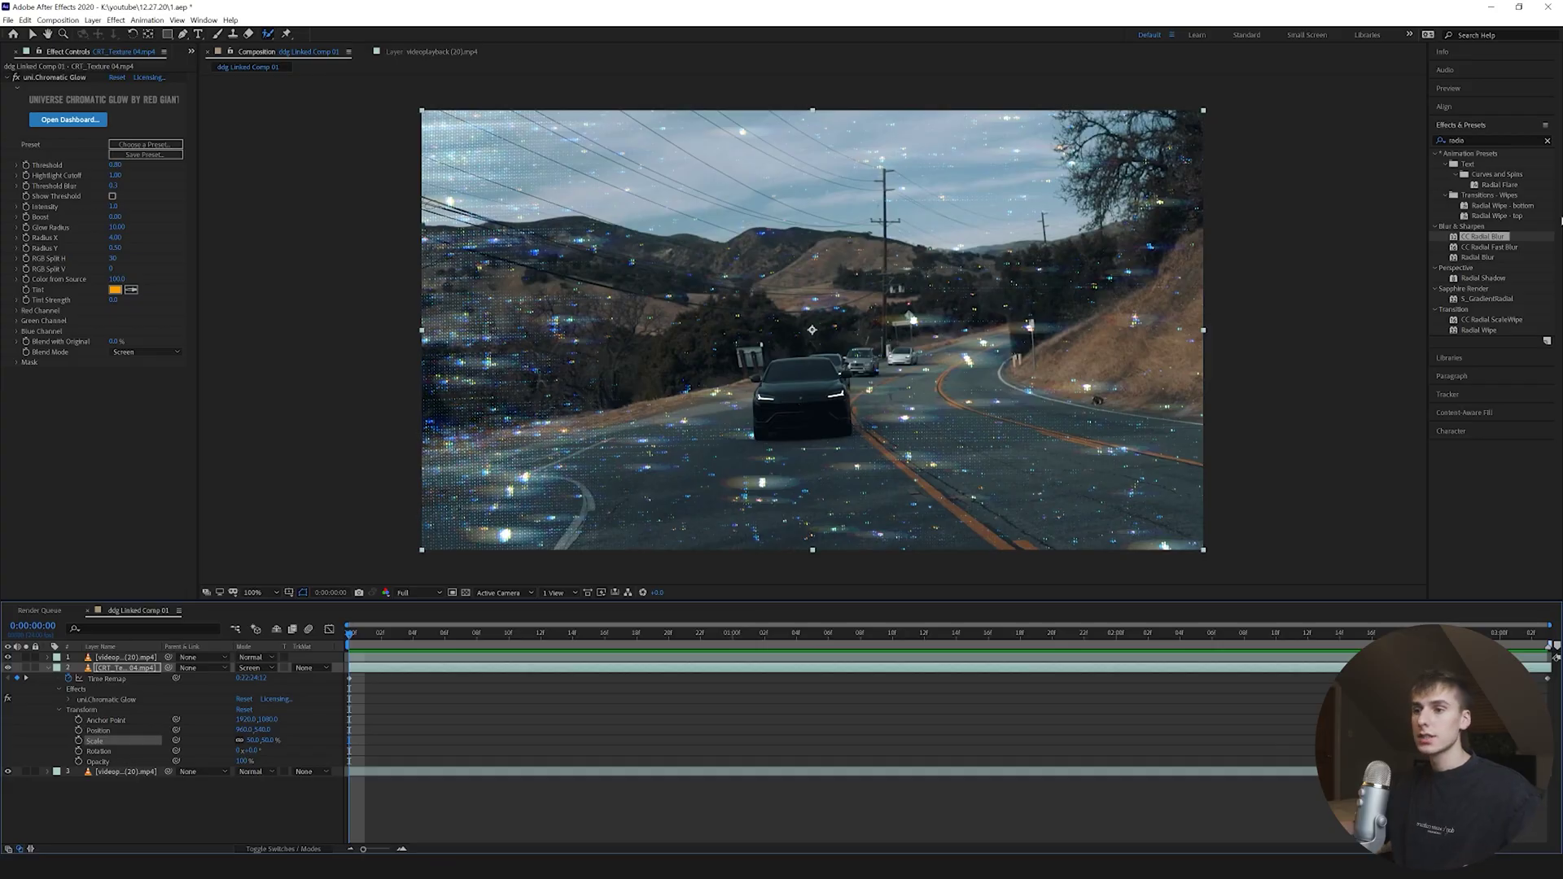
pyautogui.press('space')
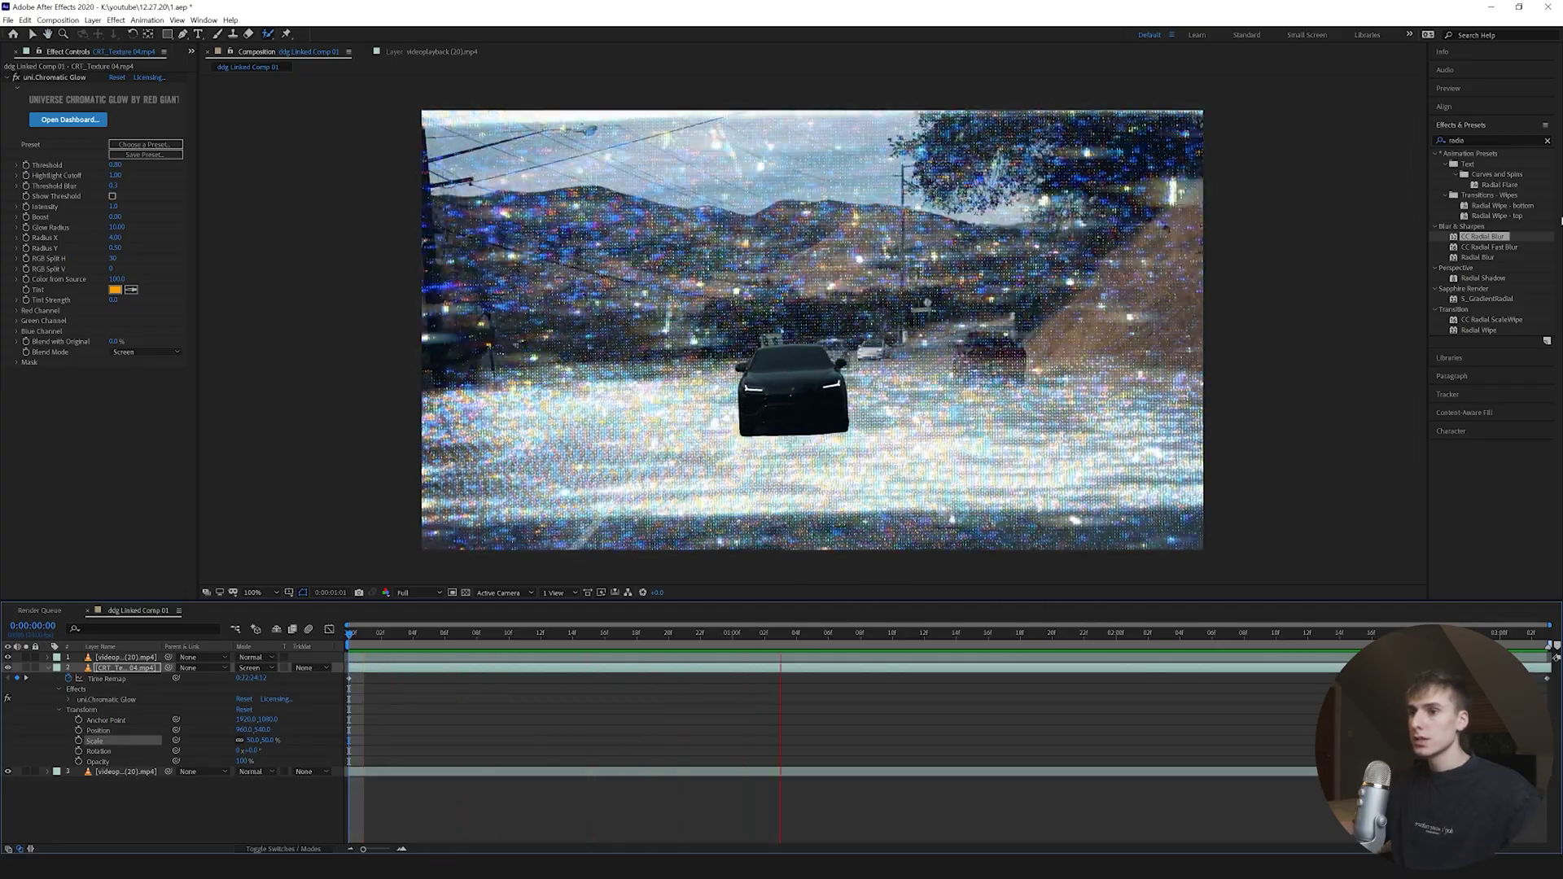
pyautogui.press('space')
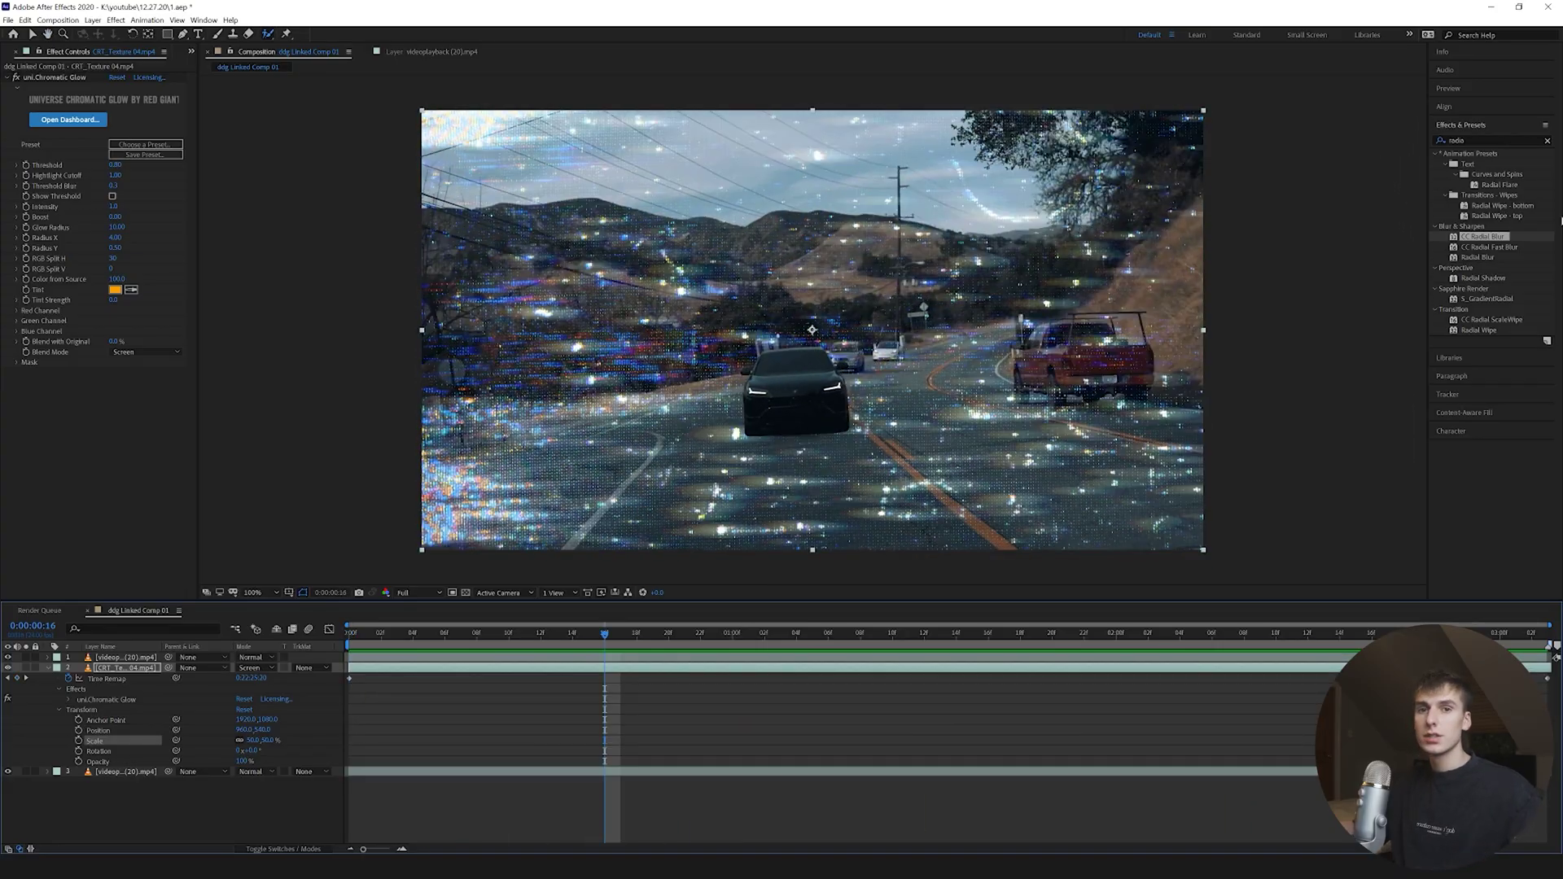